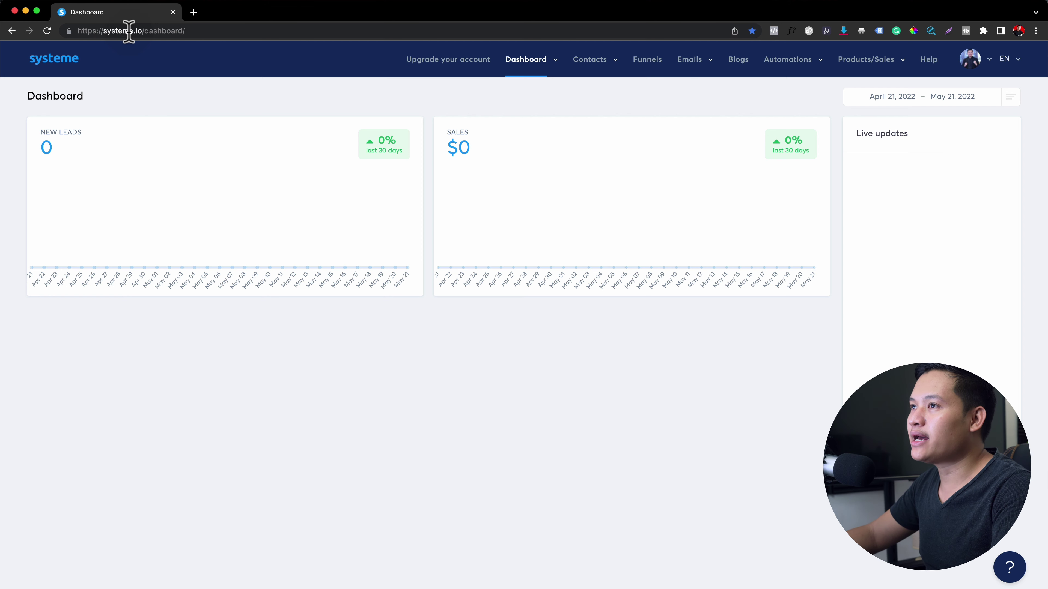
left_click_drag(142, 30, 77, 31)
key("super+c")
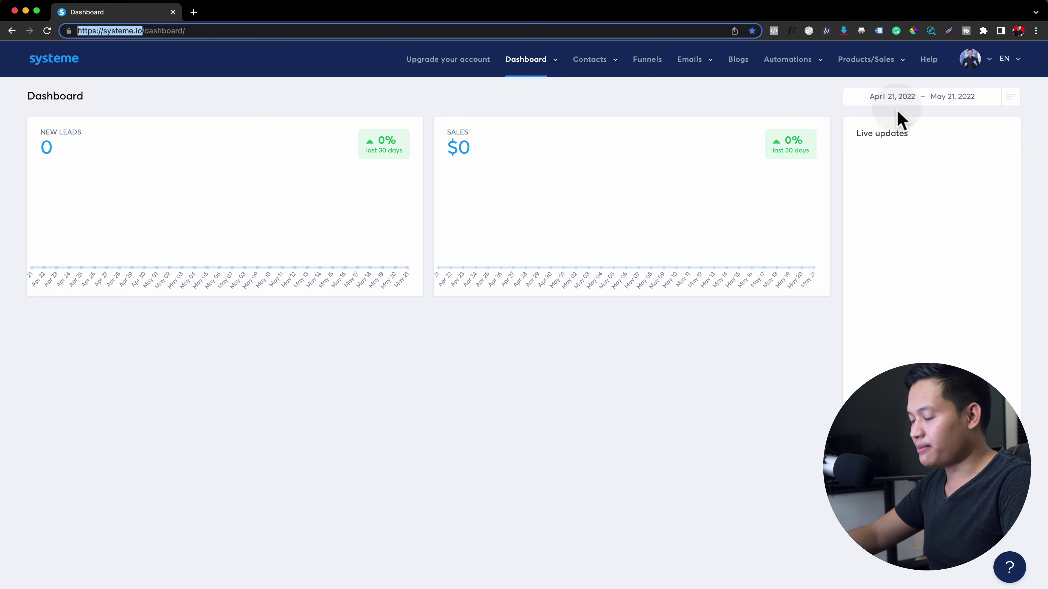
left_click(1035, 30)
left_click(957, 81)
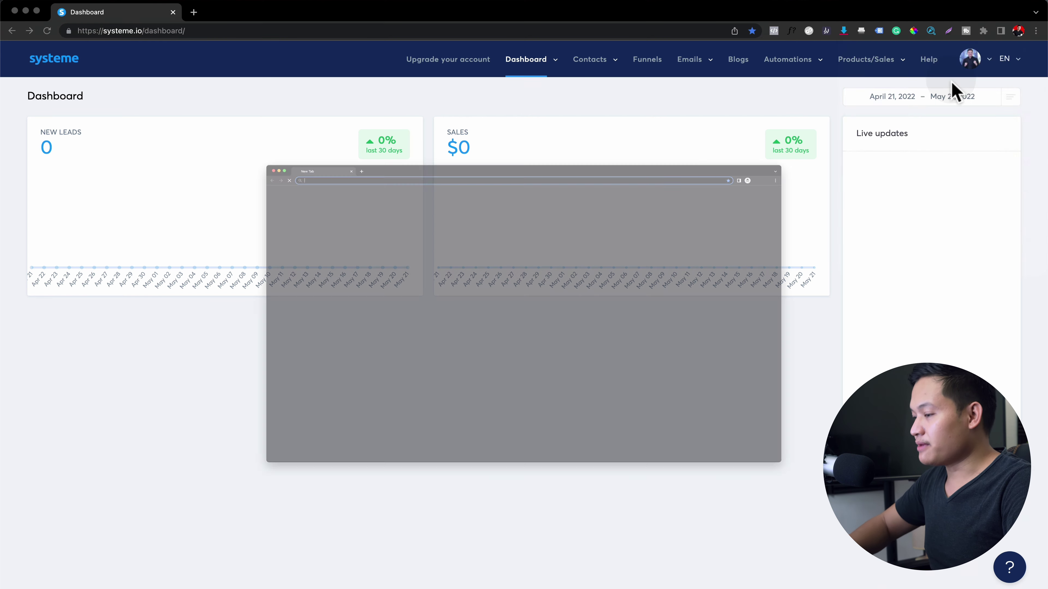
key("super+v")
key("Return")
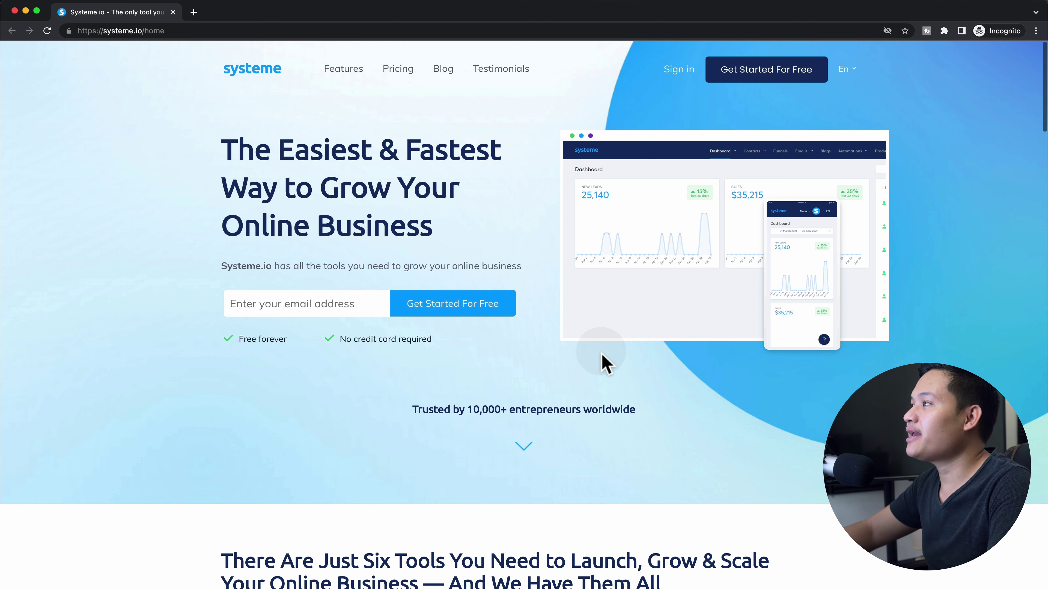
- Look through the Systeme.io home page from the tool overview down to the footer and return to its beginning
scroll(603, 363, "down", 10)
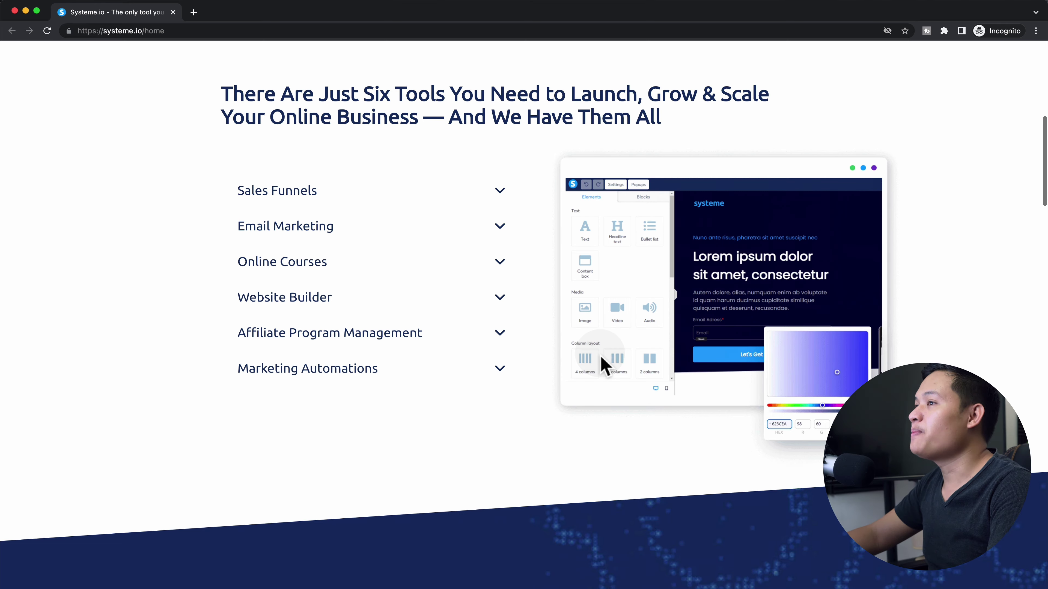
scroll(603, 363, "down", 9)
scroll(604, 363, "down", 10)
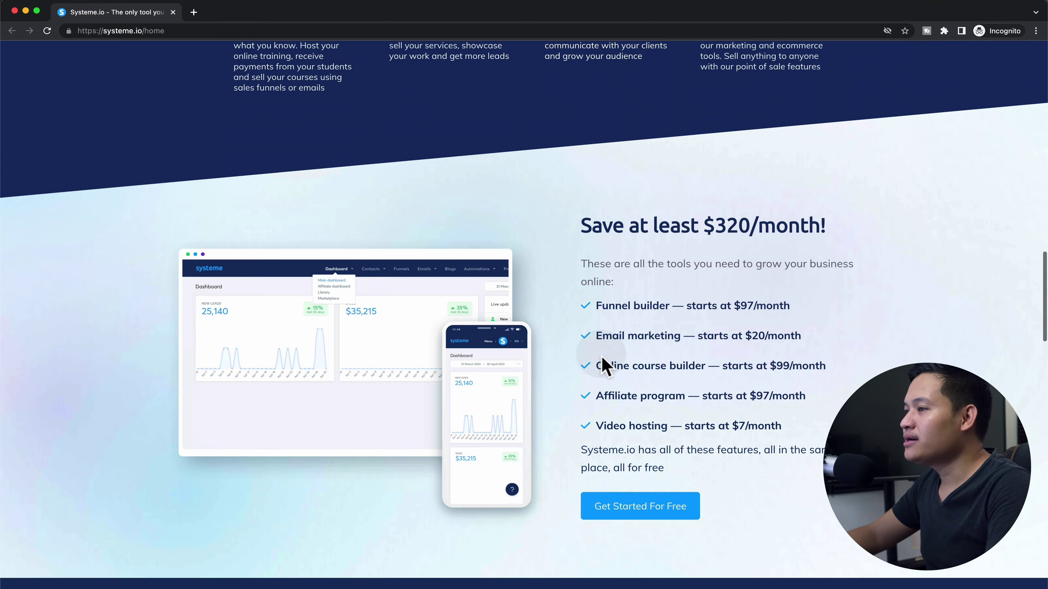
scroll(601, 354, "down", 20)
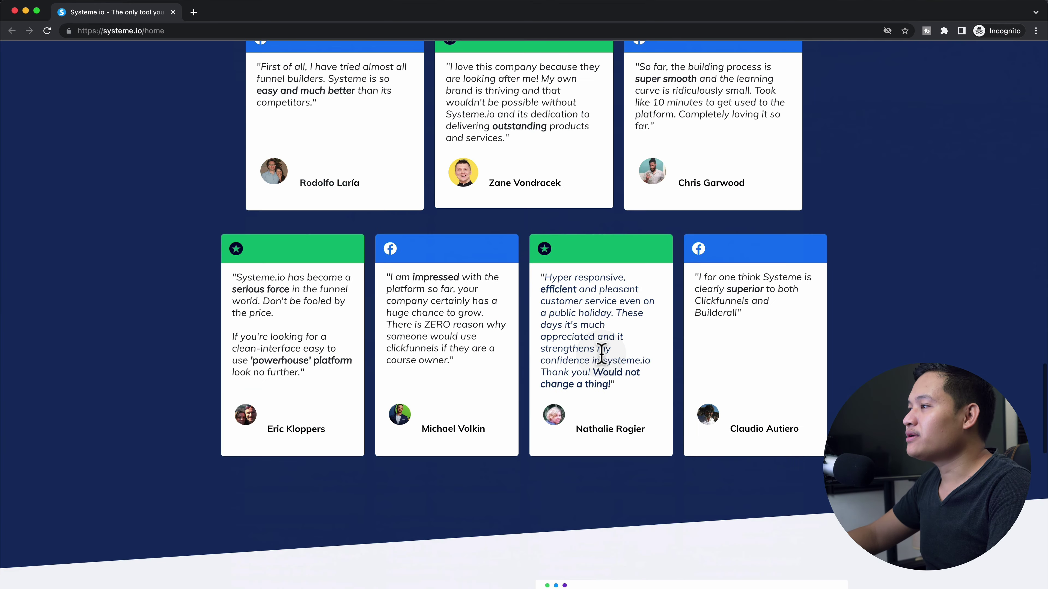
scroll(603, 363, "down", 5)
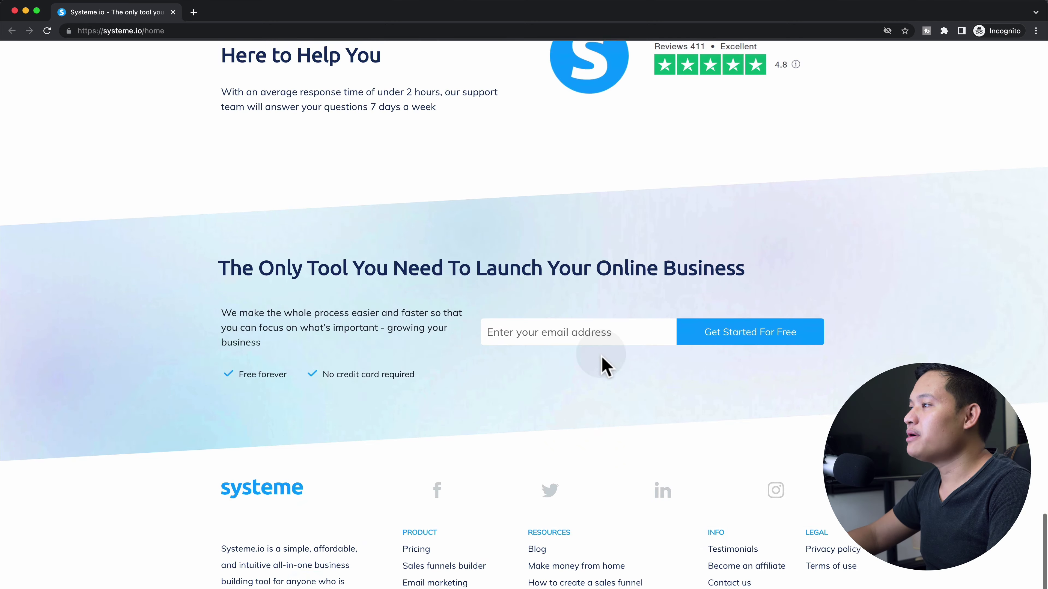
scroll(603, 365, "up", 20)
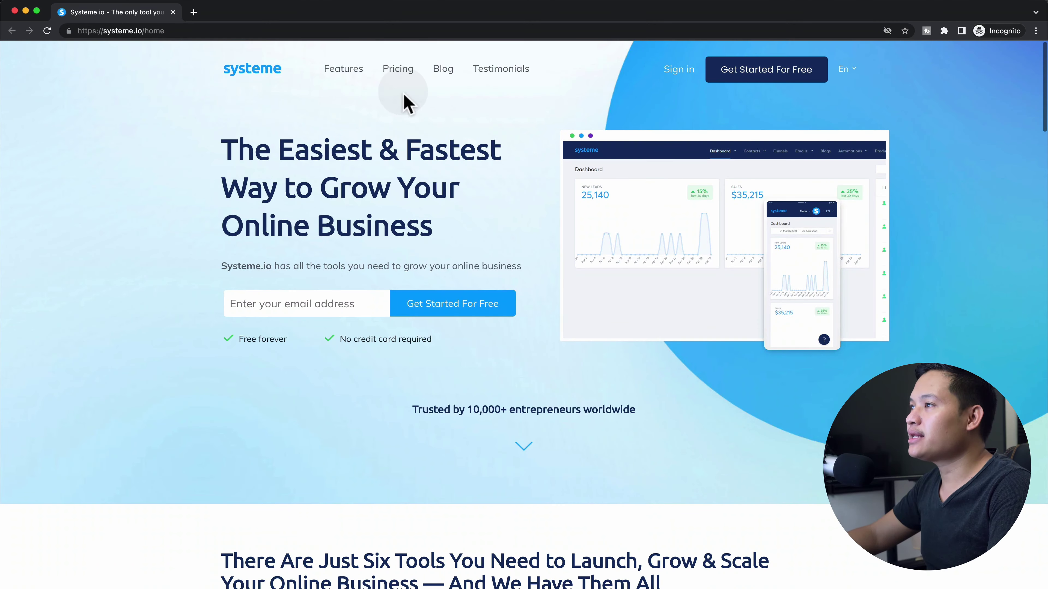
- Open the pricing page and examine the Free plan's limits for contacts, sales funnels and sales funnel steps
left_click(406, 78)
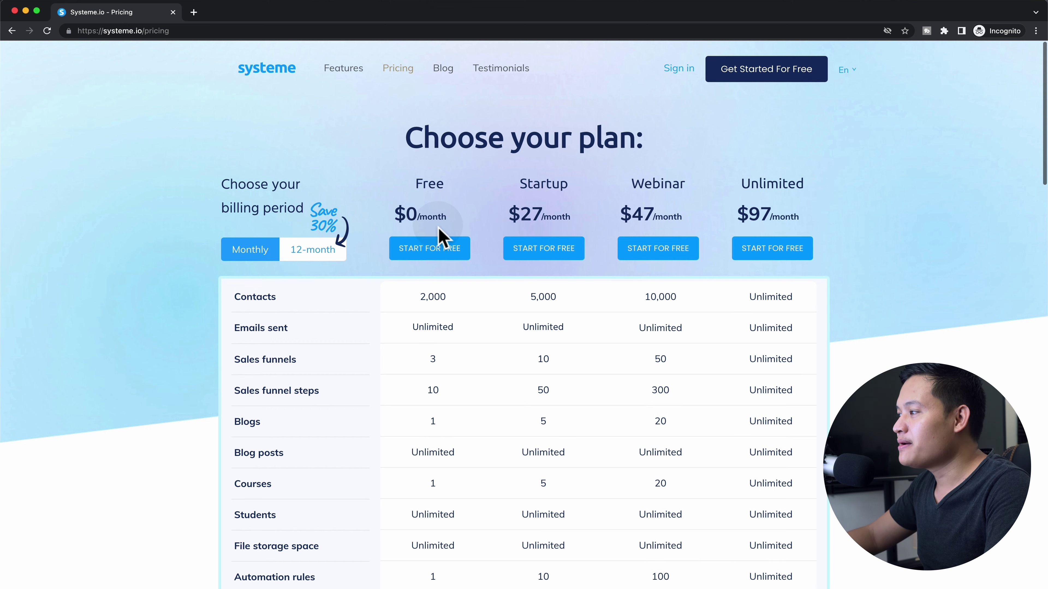
scroll(440, 238, "down", 2)
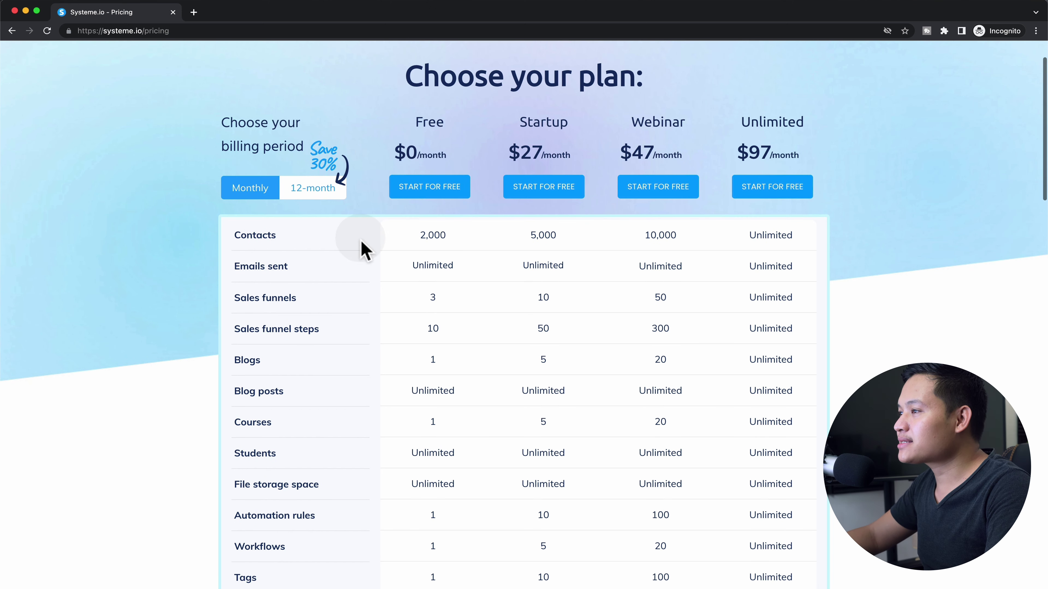
left_click_drag(419, 234, 456, 238)
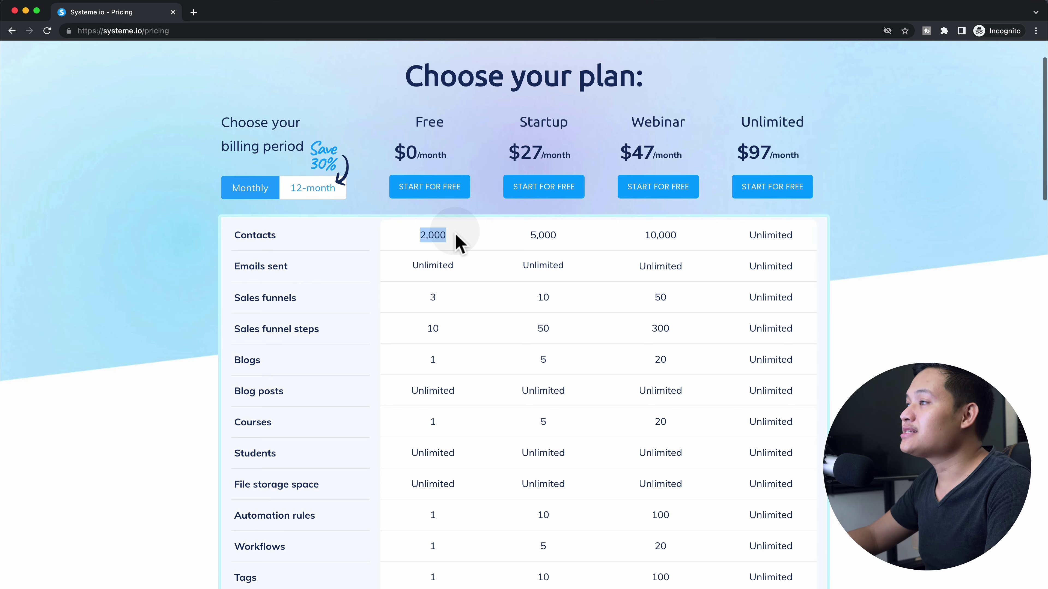
scroll(458, 244, "up", 3)
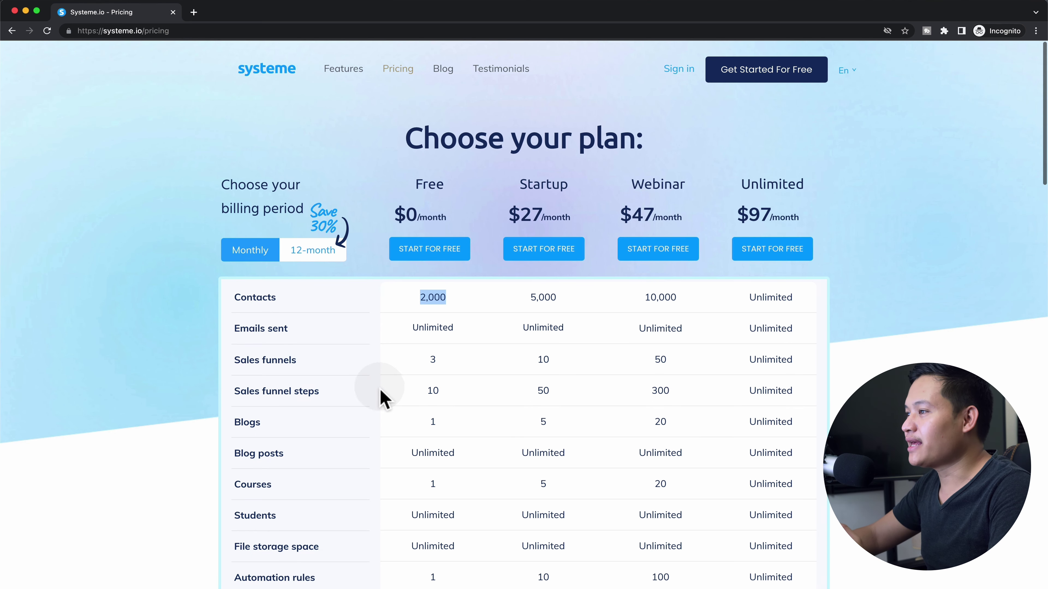
scroll(382, 398, "down", 4)
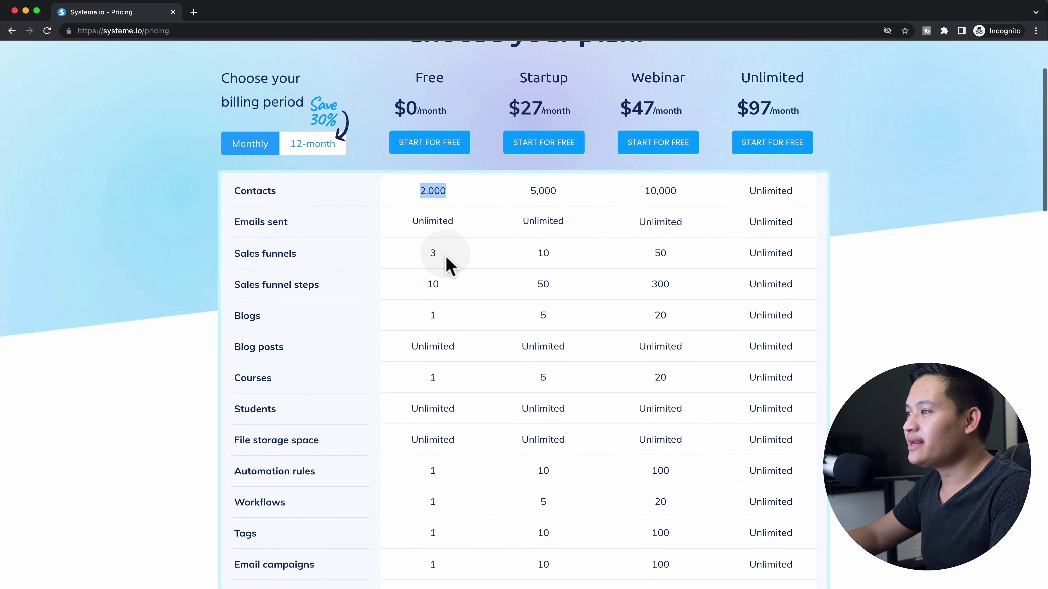
double_click(433, 253)
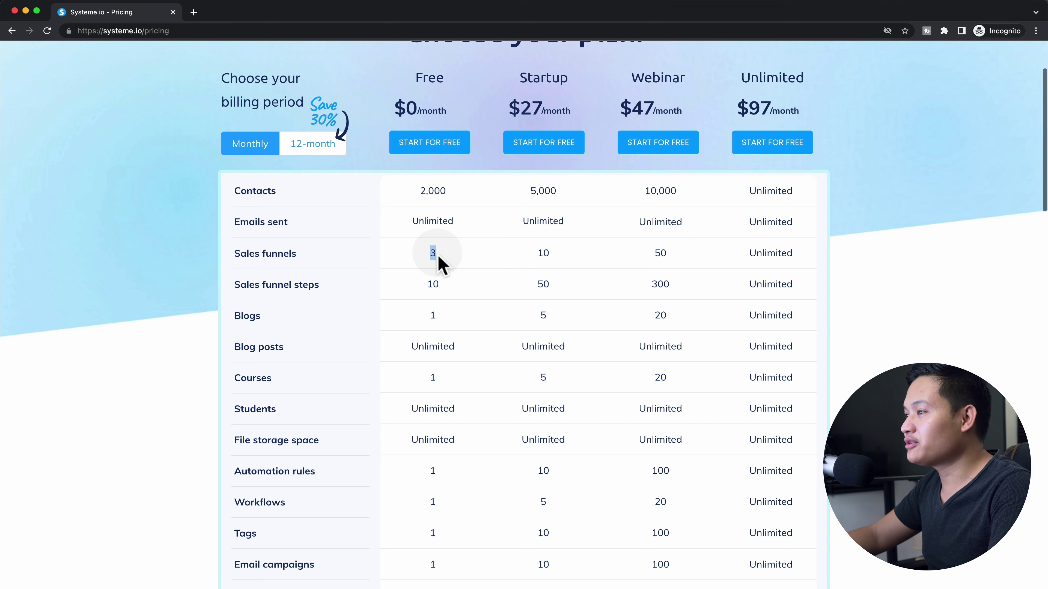
double_click(433, 284)
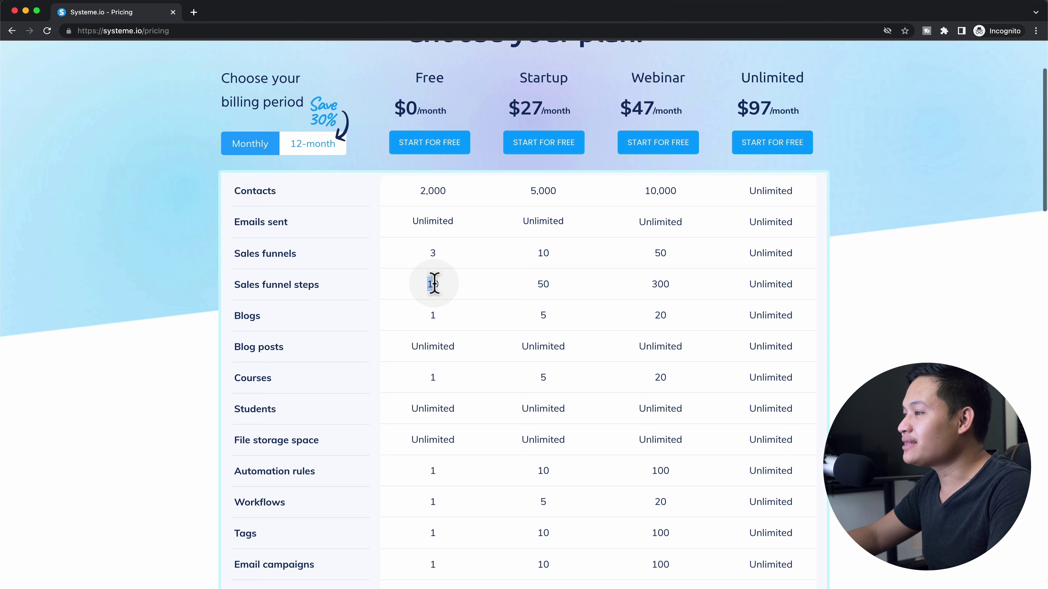
double_click(436, 285)
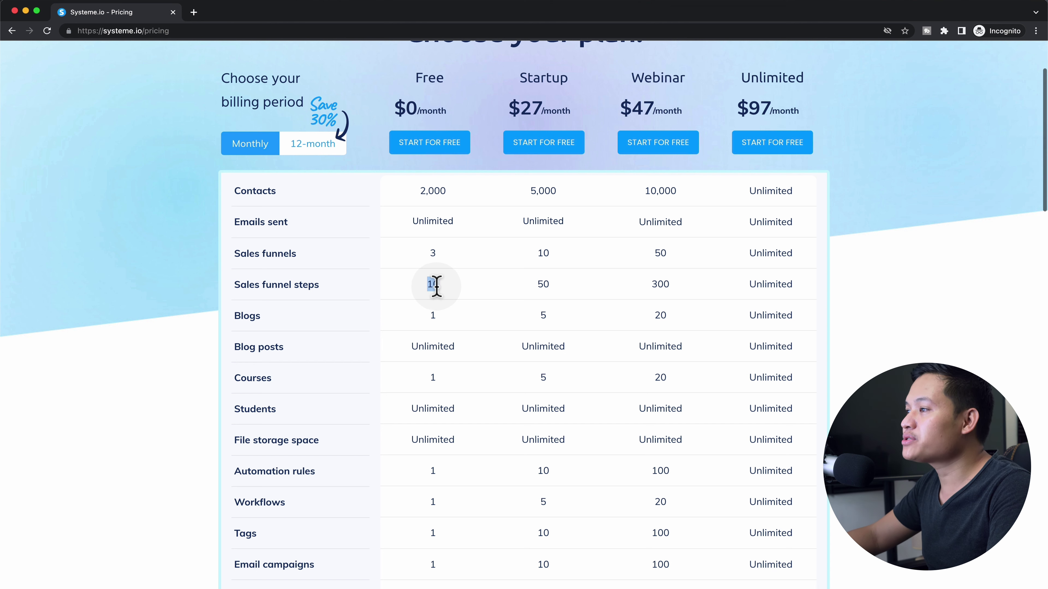
left_click(433, 286)
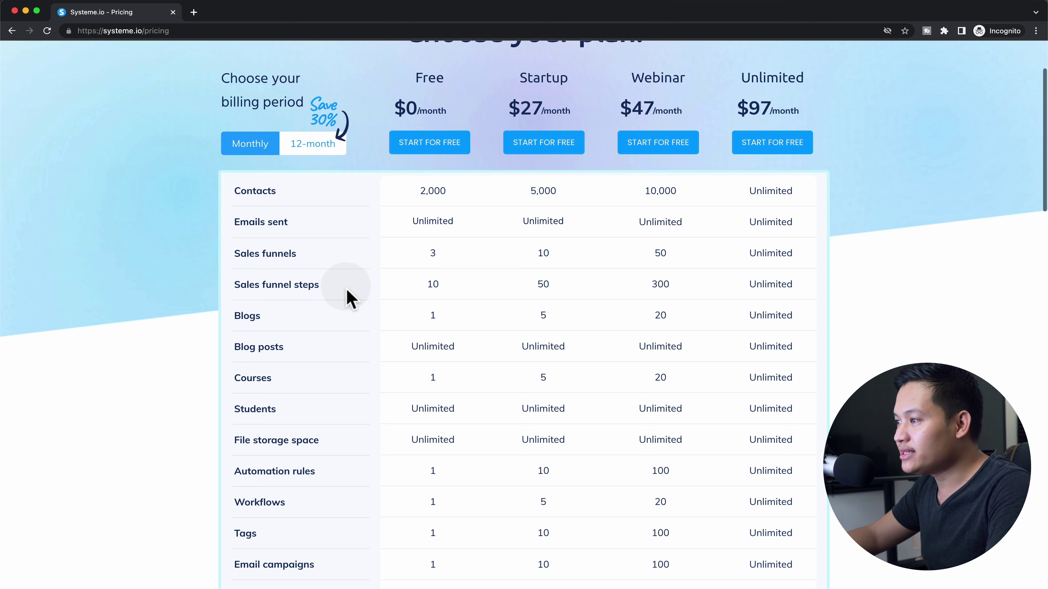
double_click(433, 252)
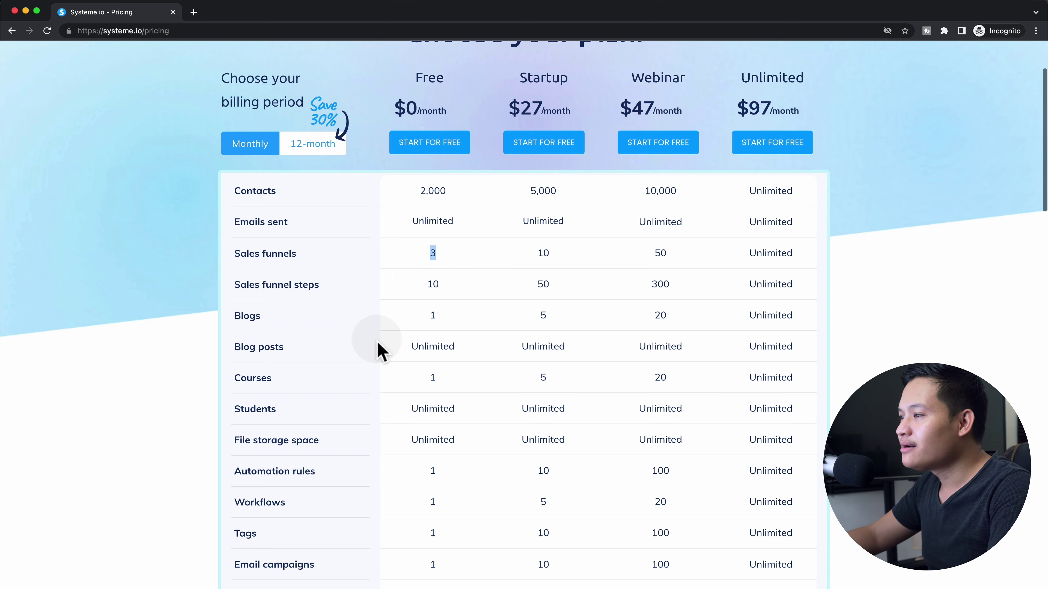
- Examine the rest of the plan comparison table, including the Unlimited plan's contacts allowance and the integration and support features
scroll(381, 371, "down", 2)
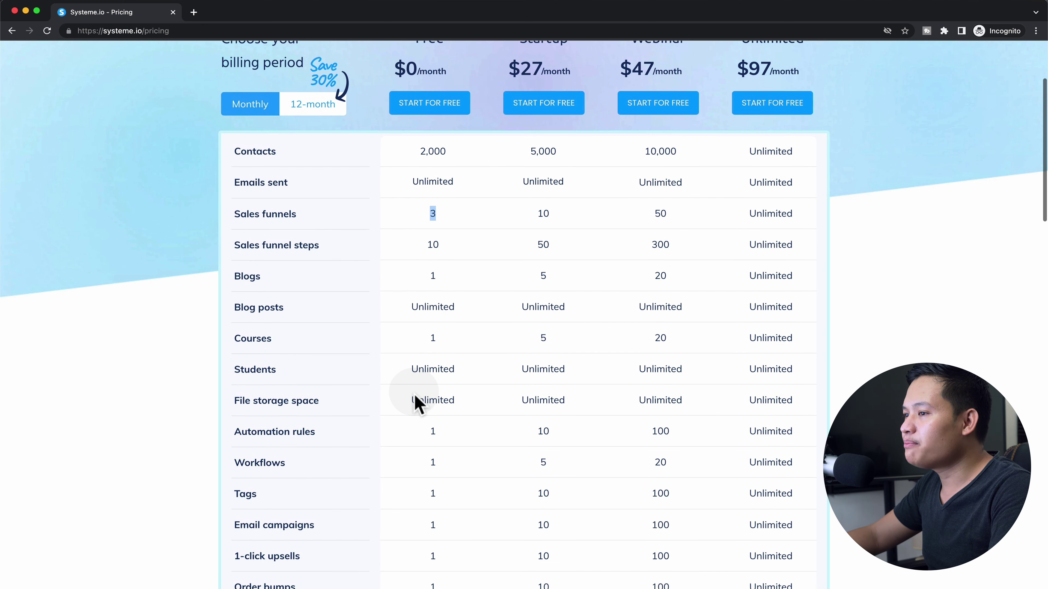
scroll(412, 373, "down", 1)
scroll(408, 423, "down", 10)
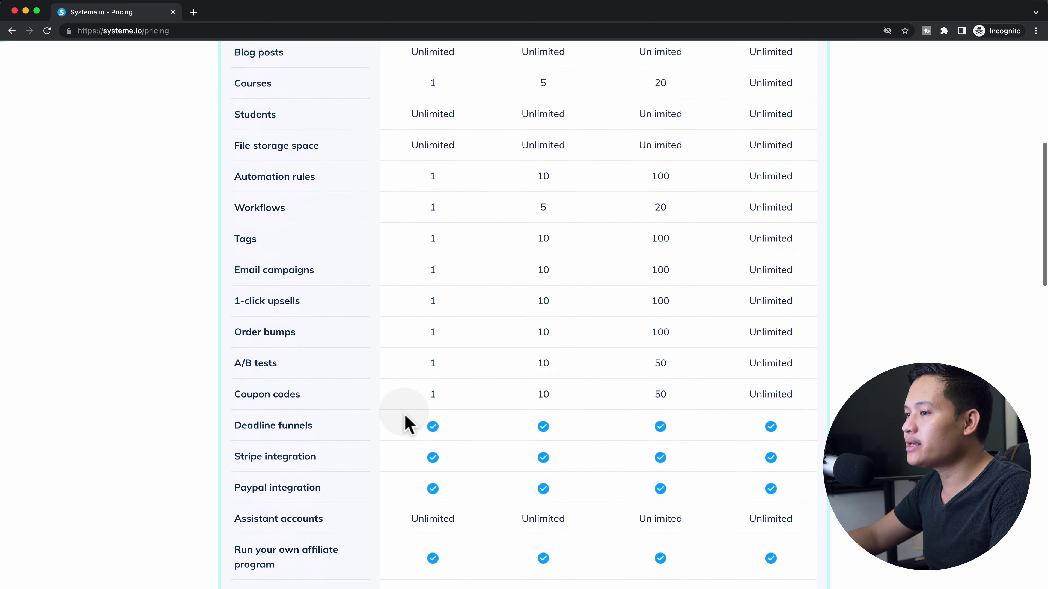
scroll(408, 423, "down", 5)
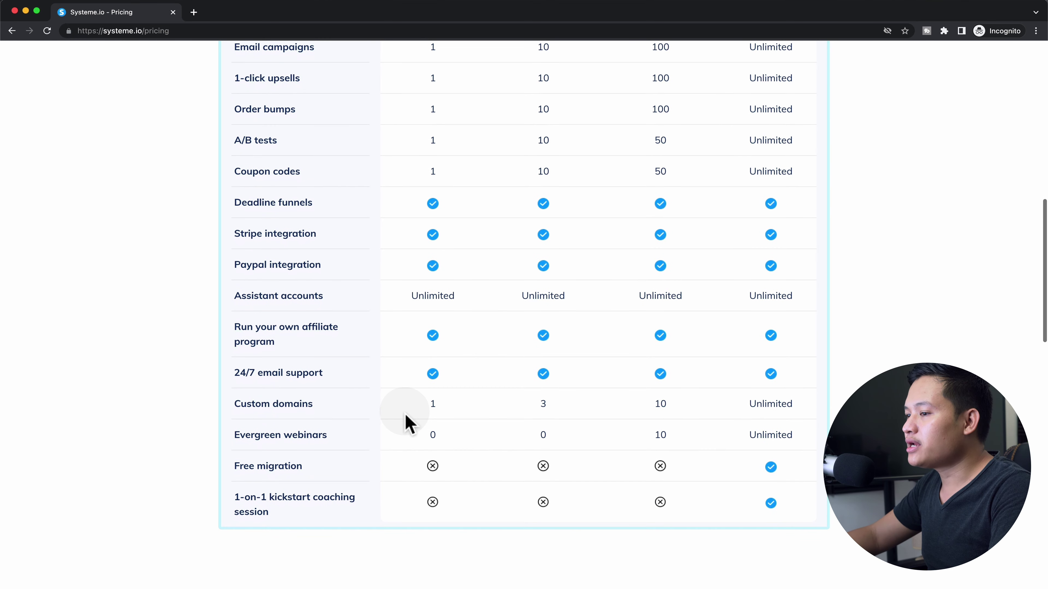
scroll(408, 423, "up", 15)
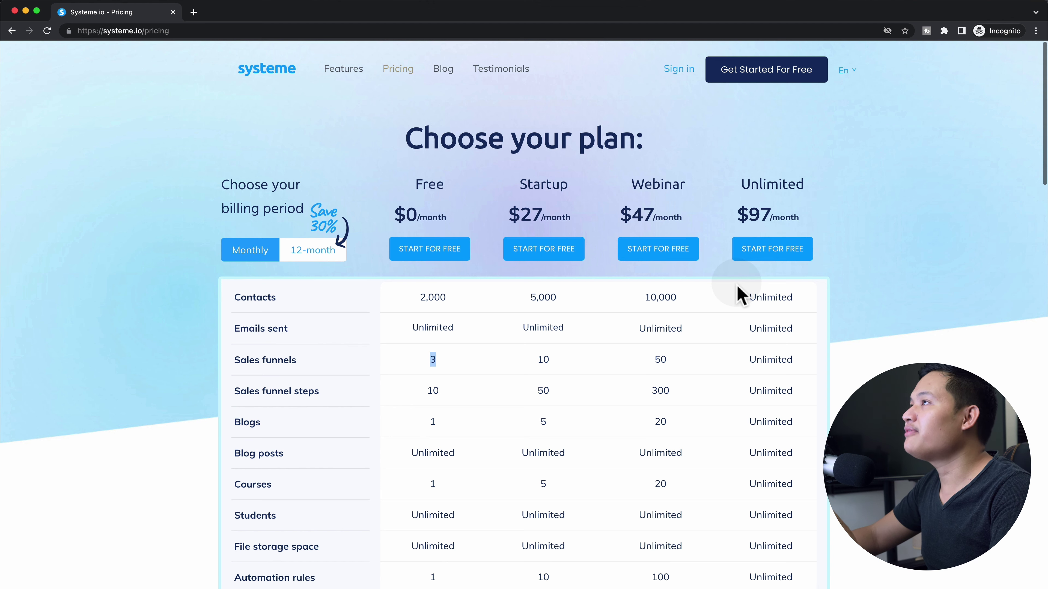
double_click(758, 297)
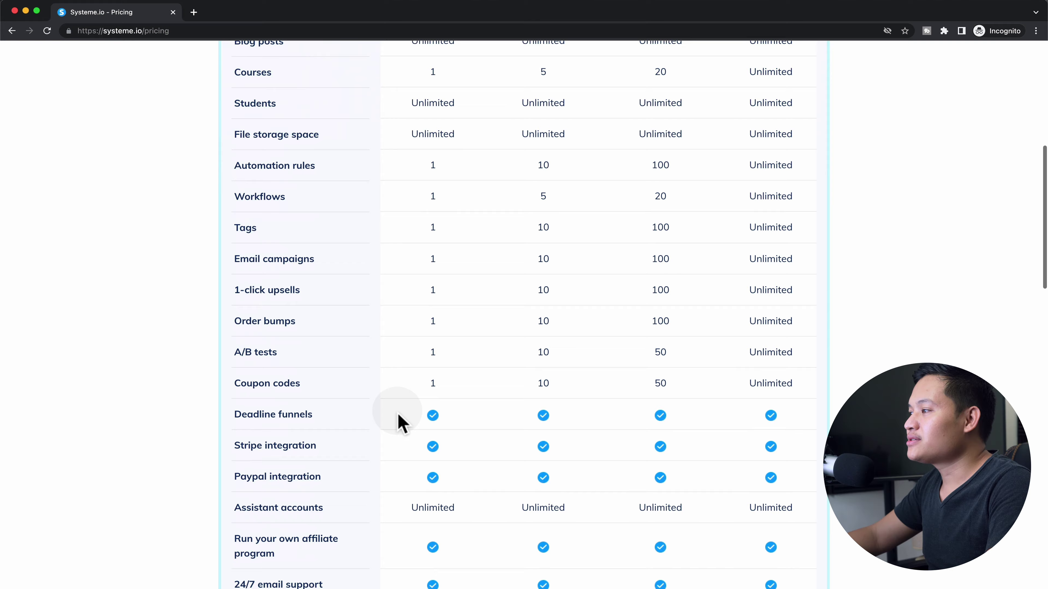
scroll(398, 421, "up", 10)
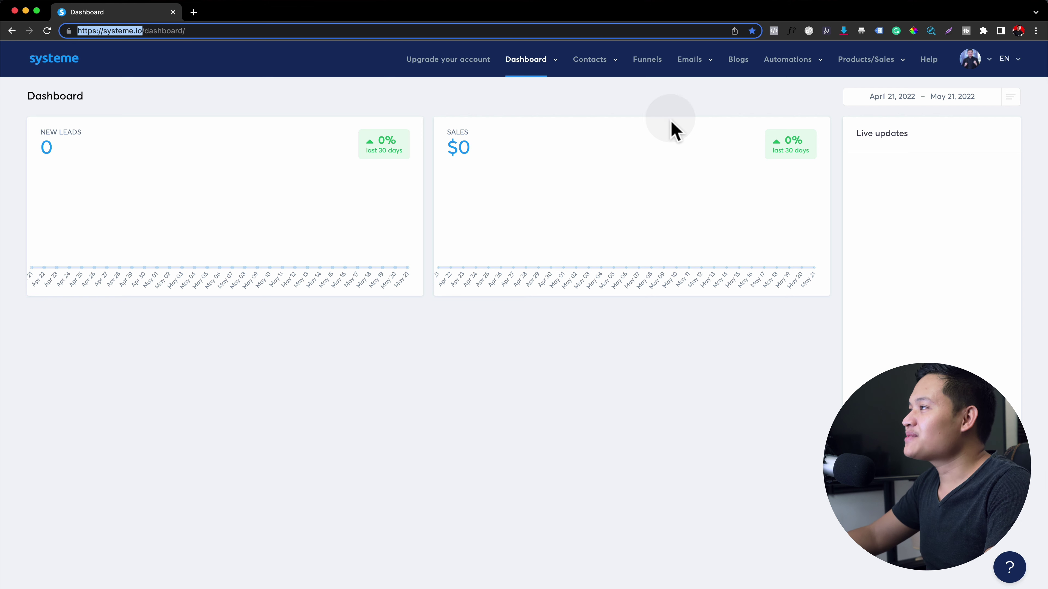
- Return to the account dashboard window, open the Marketplace and look through its list of affiliate offers
mouse_move(550, 75)
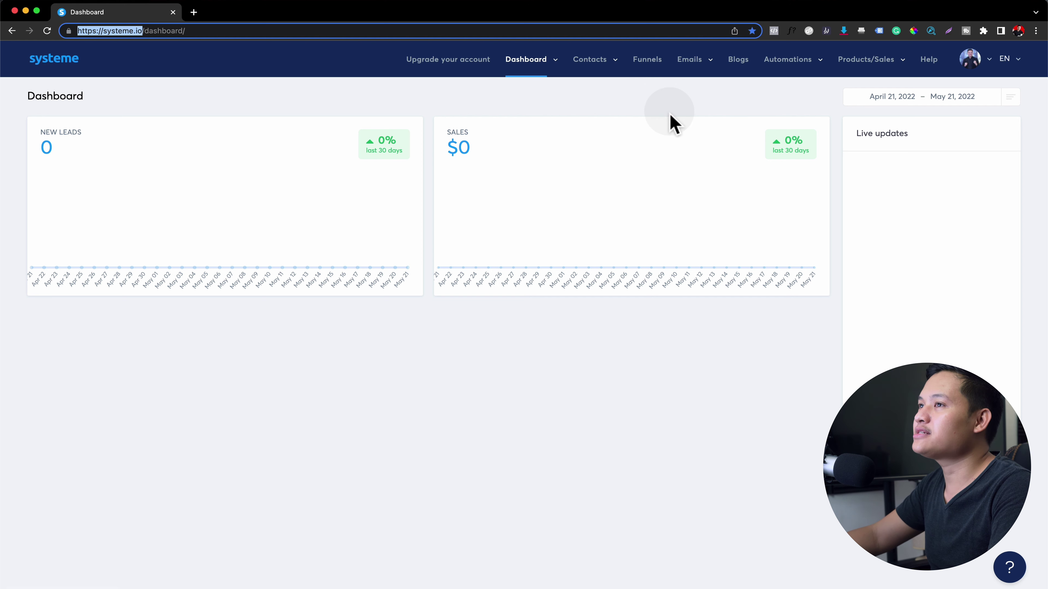
mouse_move(594, 83)
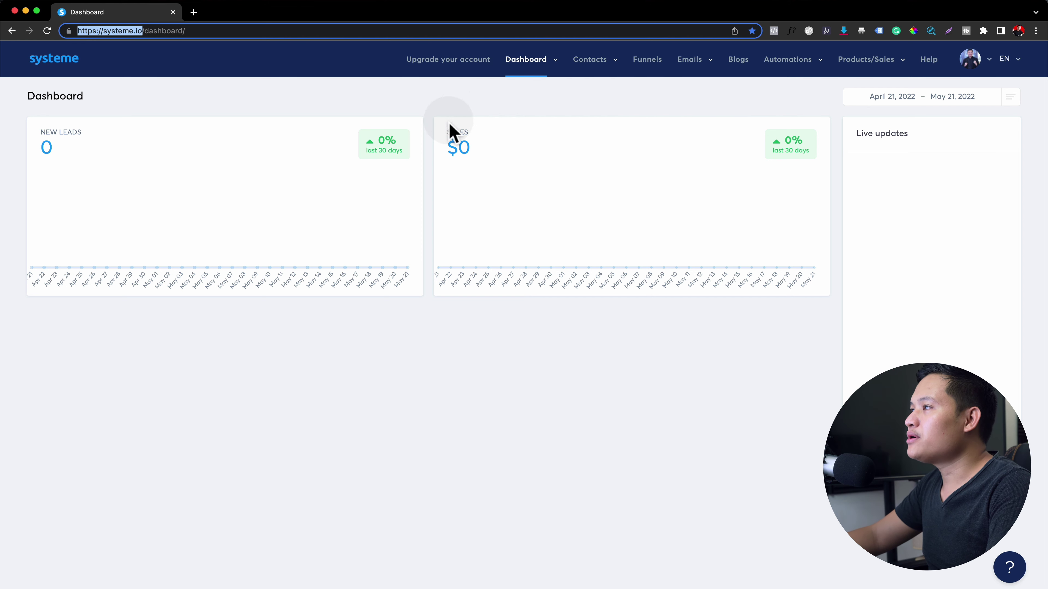
left_click(518, 108)
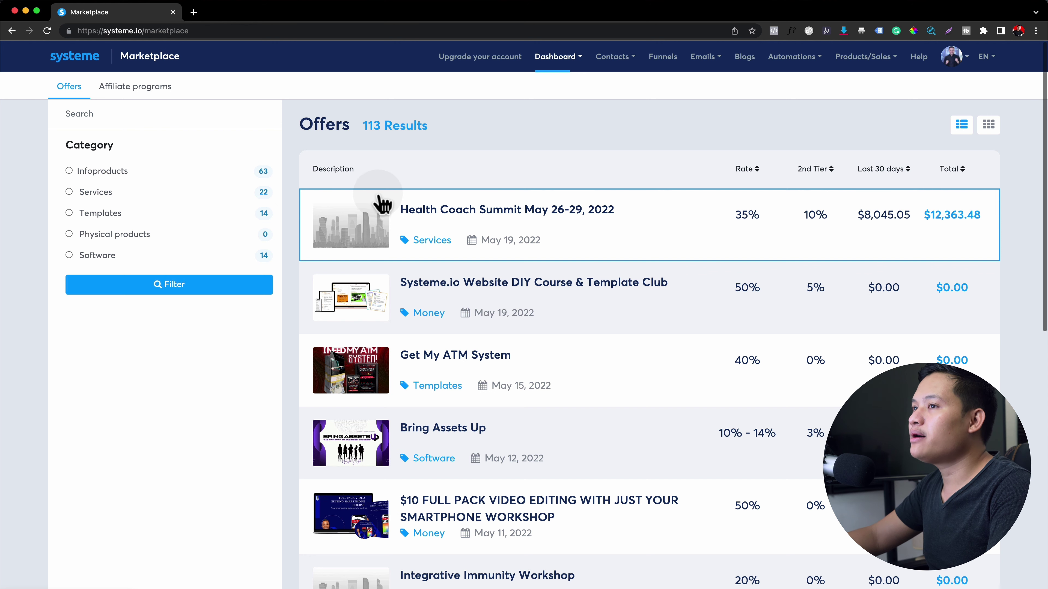
scroll(381, 204, "down", 1)
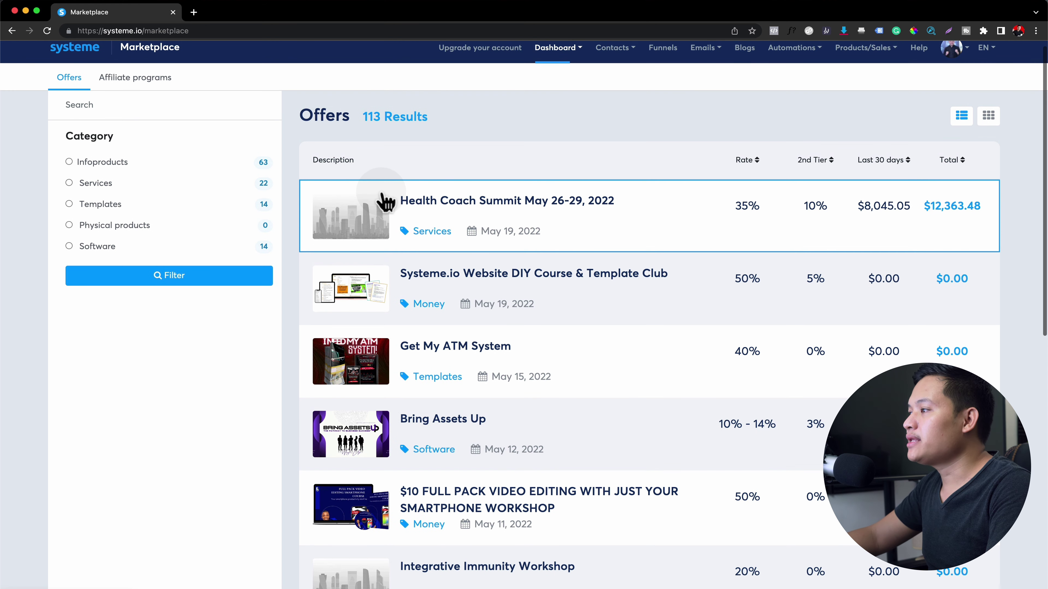
scroll(384, 202, "down", 2)
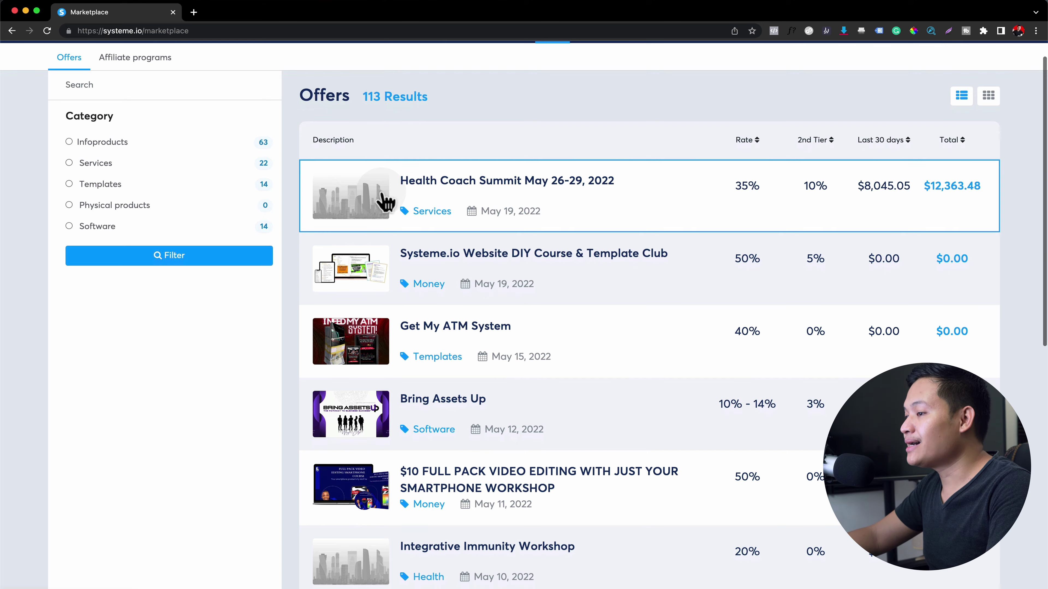
scroll(383, 206, "down", 5)
scroll(423, 461, "down", 5)
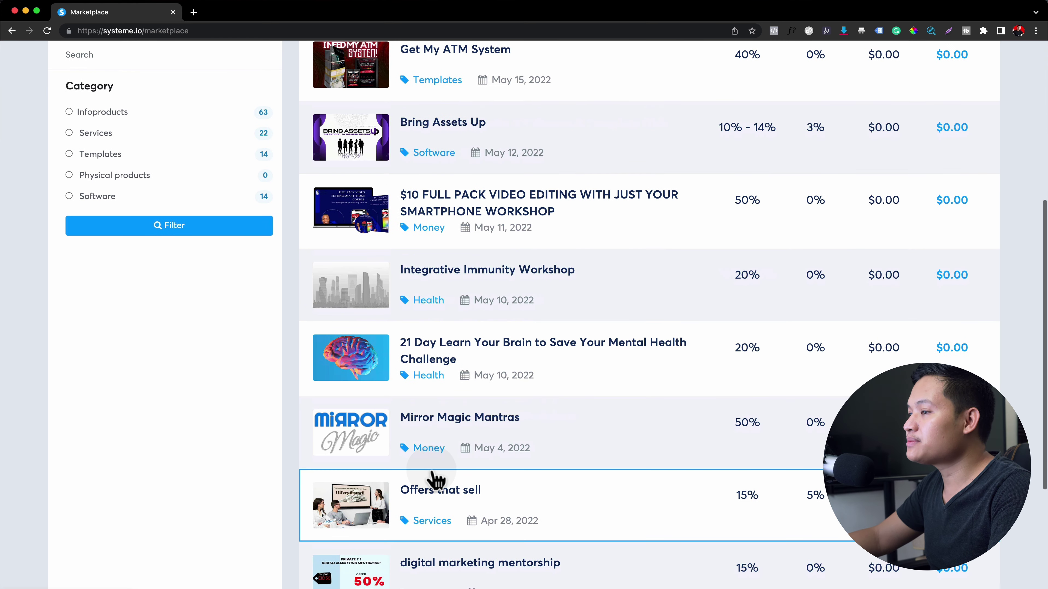
scroll(432, 480, "down", 5)
scroll(432, 475, "up", 12)
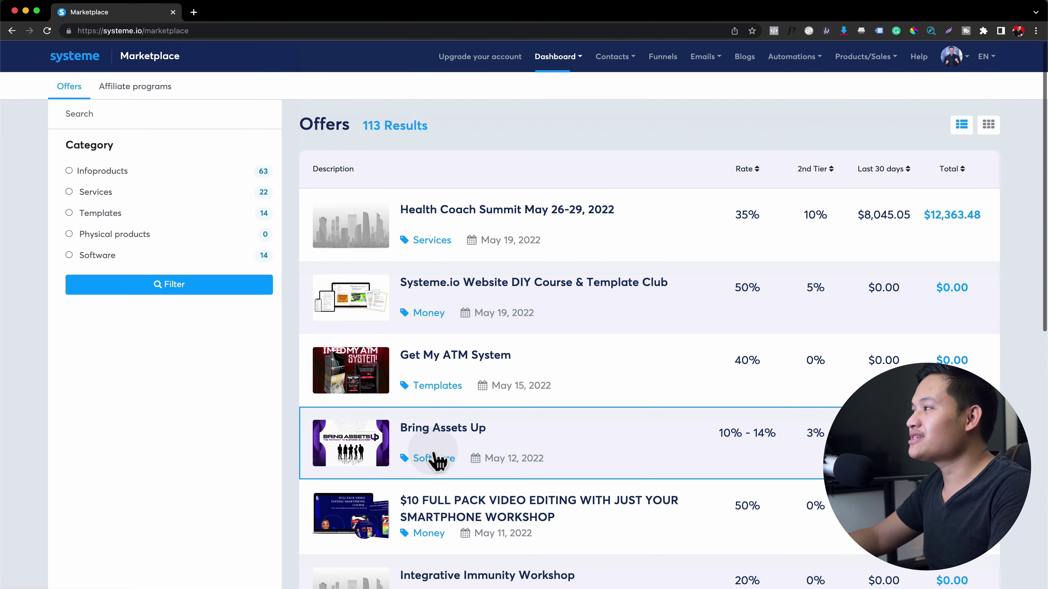
- Open the contacts list and look through its available contact filters
left_click(614, 62)
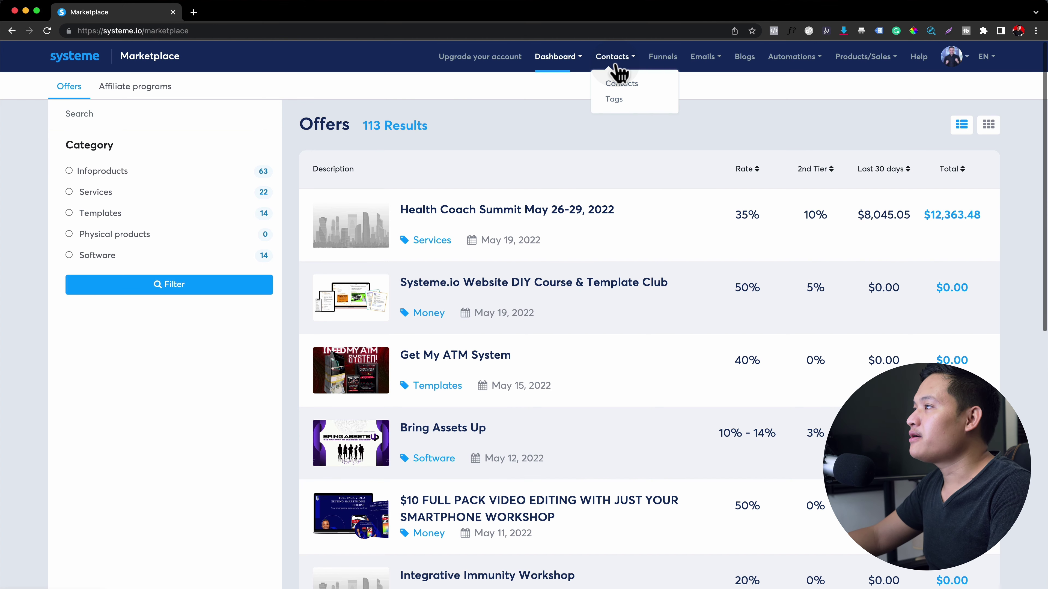
left_click(616, 84)
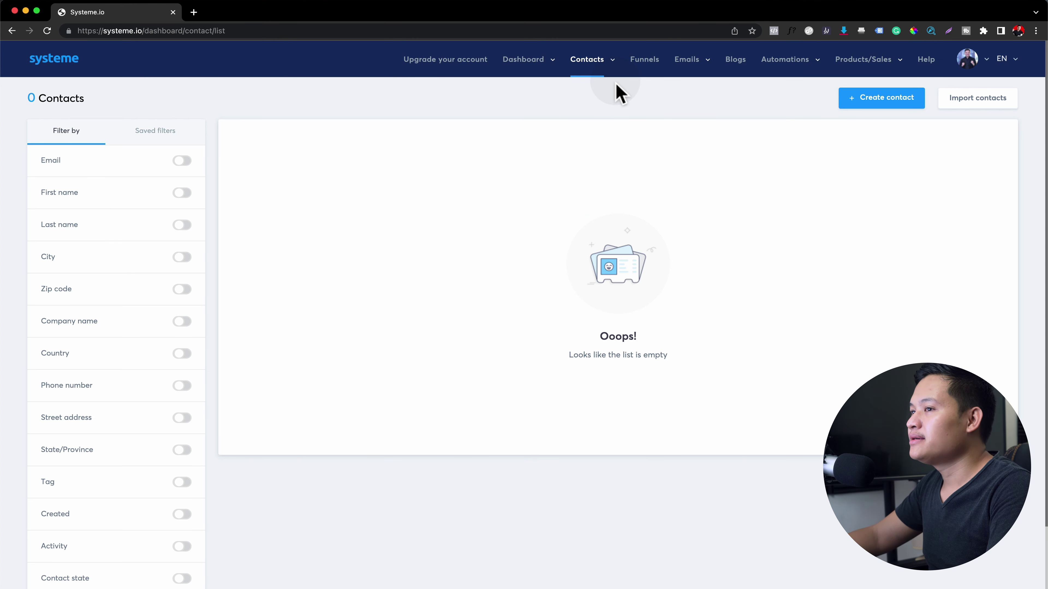
scroll(467, 305, "down", 3)
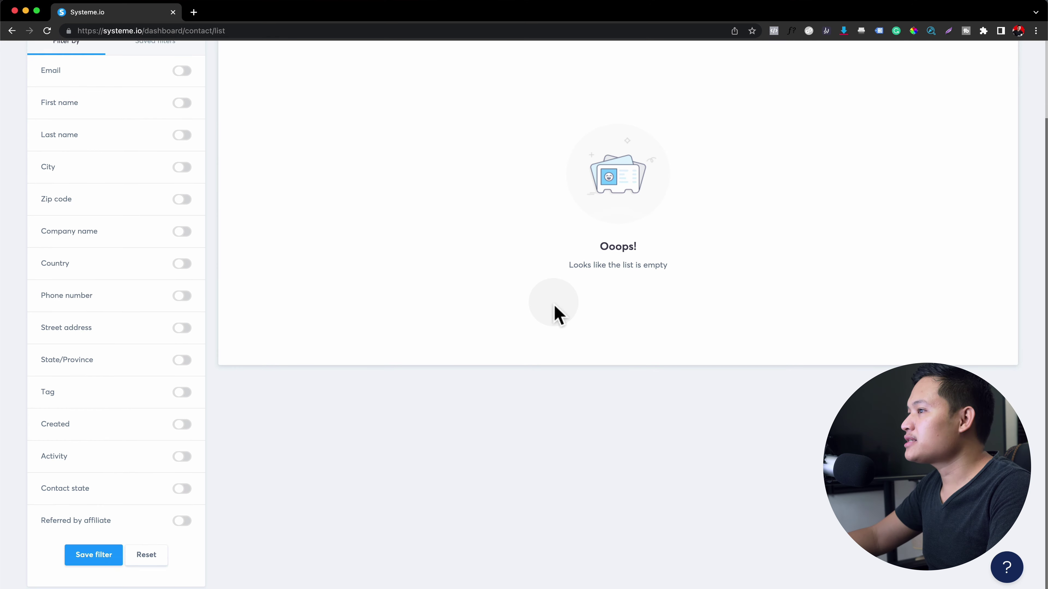
scroll(62, 317, "up", 3)
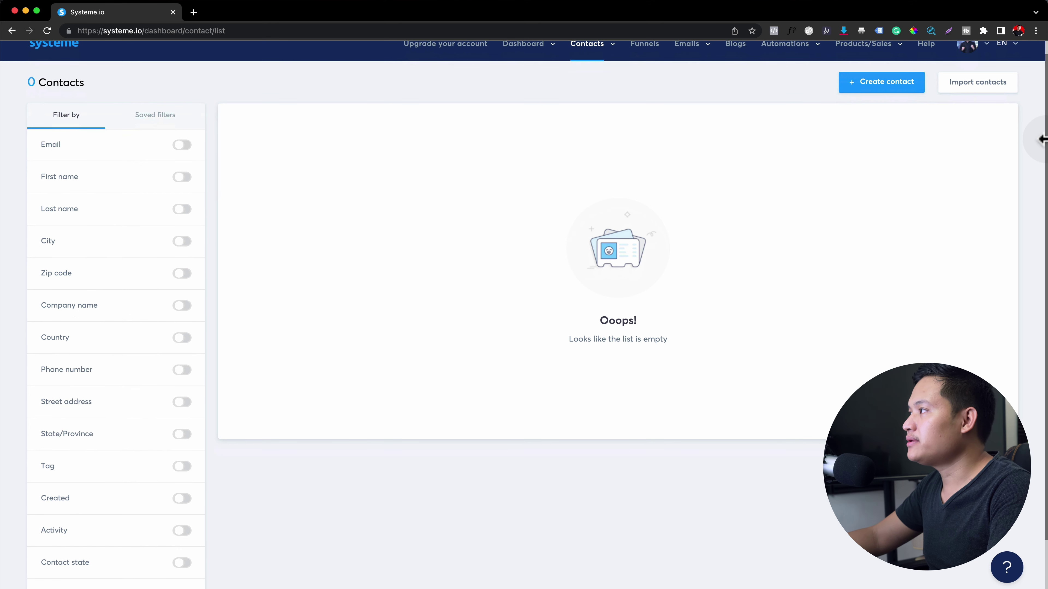
- Look over the contact import instructions, return to the contacts list, and open the Funnels list
left_click(969, 99)
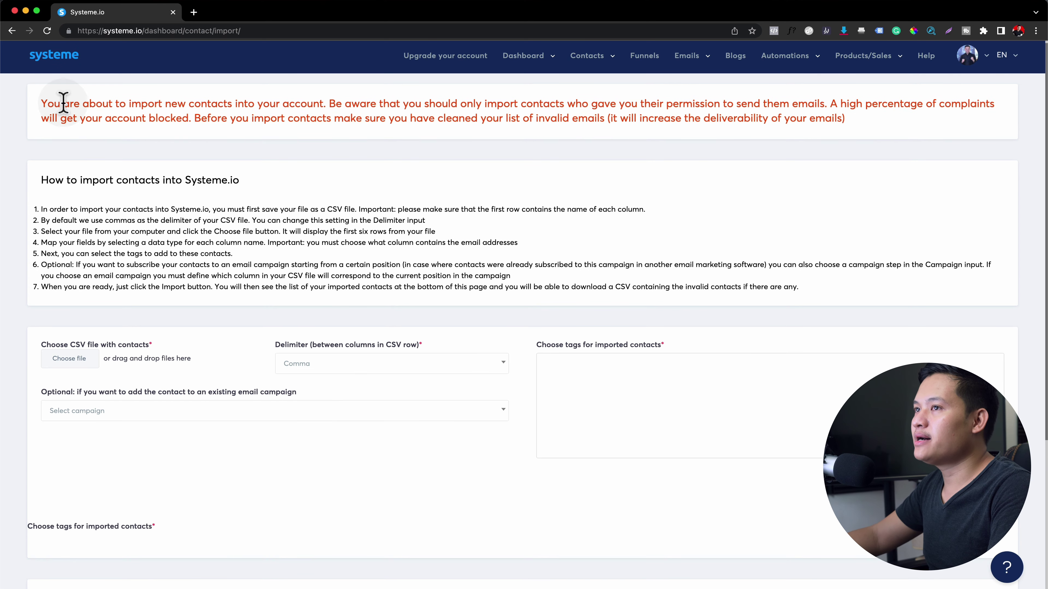
left_click(11, 32)
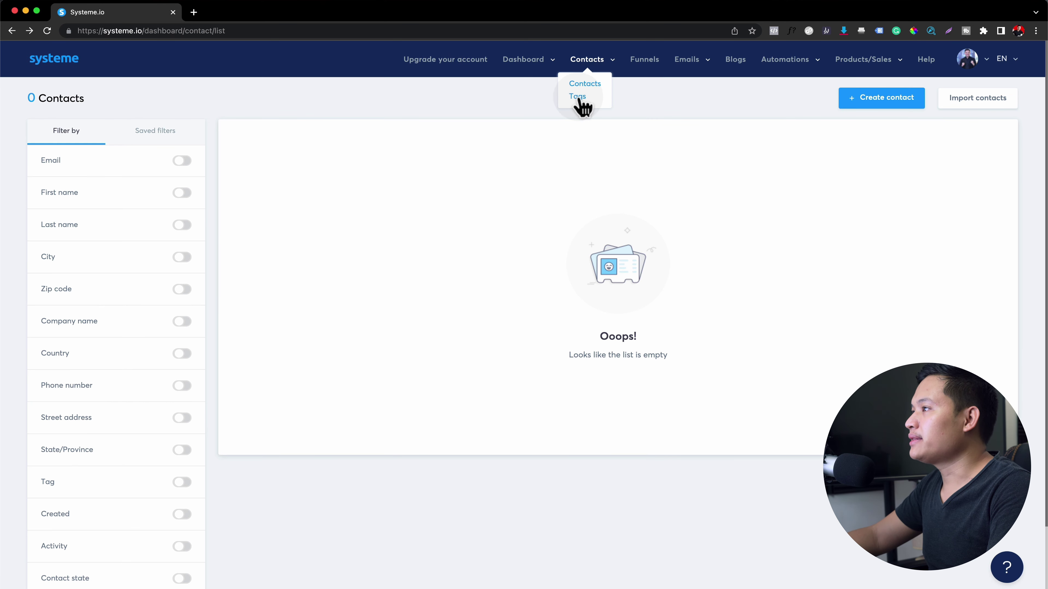
left_click(635, 71)
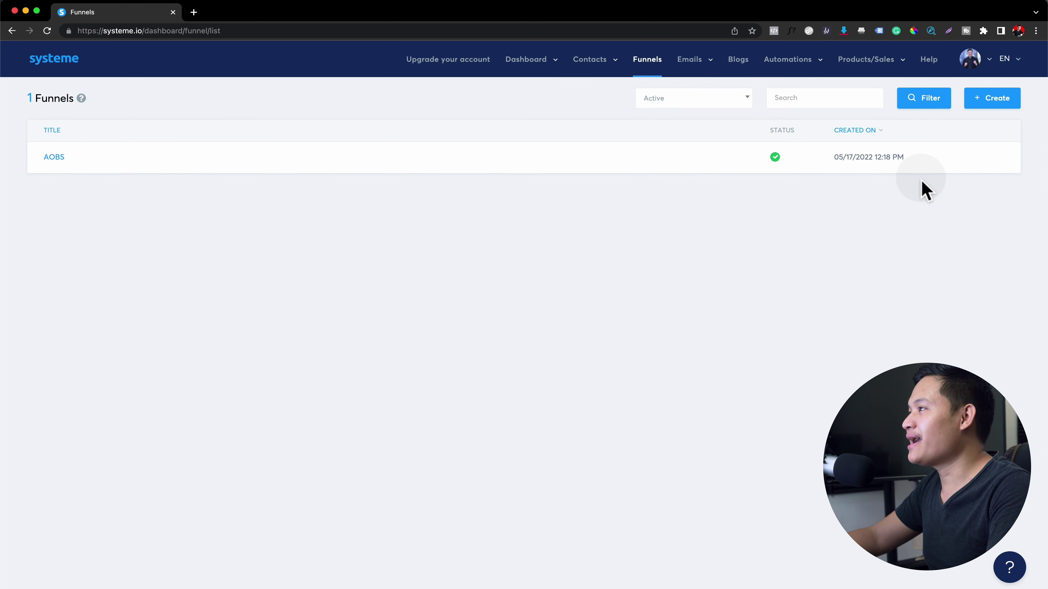
mouse_move(916, 170)
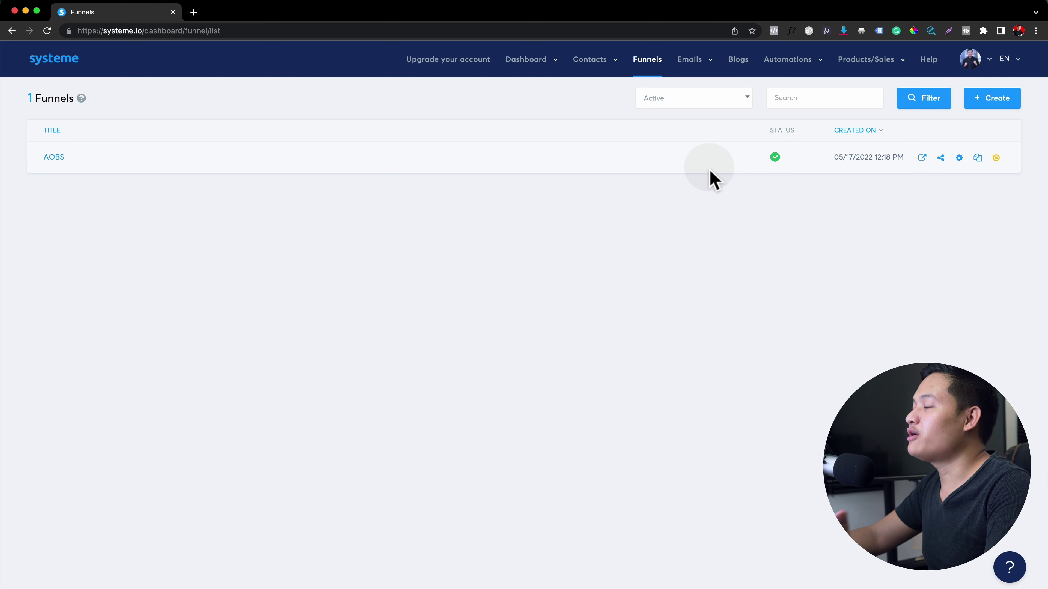
- Open the email Campaigns list, view the campaign creation form without saving, and open the email Statistics dashboard
mouse_move(692, 68)
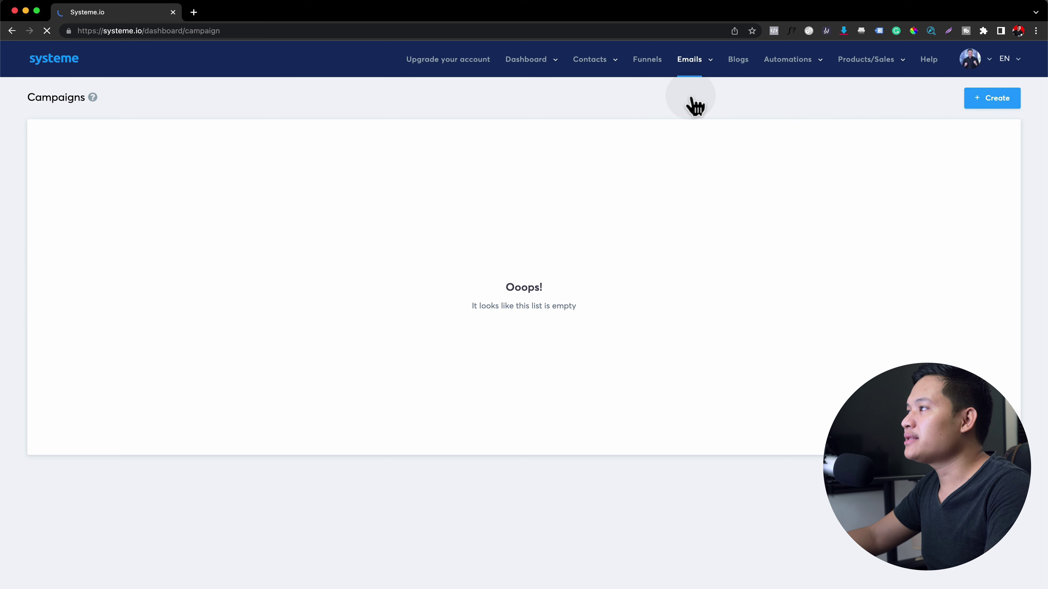
left_click(968, 103)
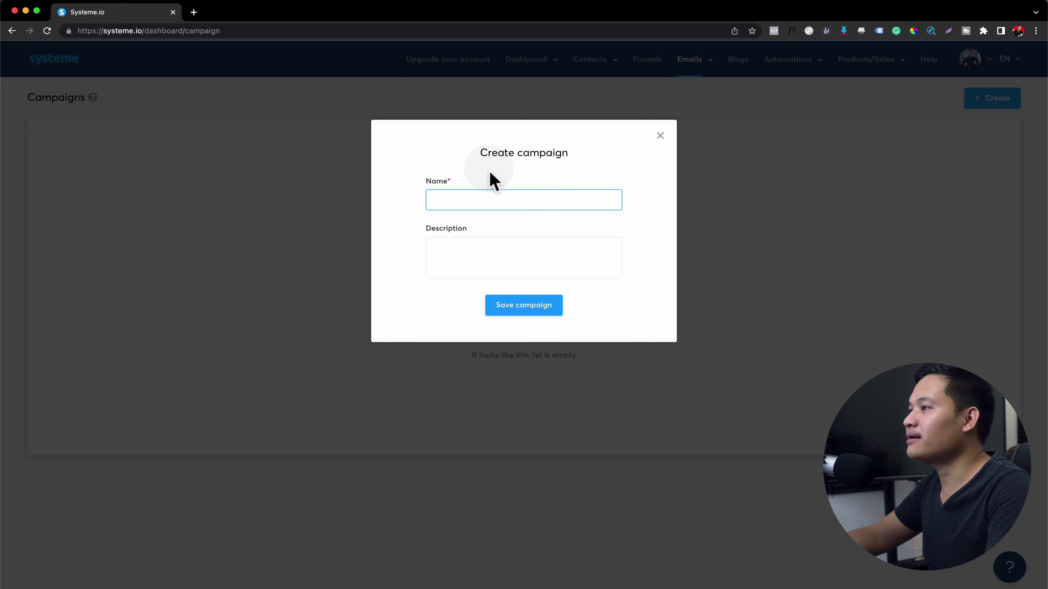
left_click(660, 136)
mouse_move(689, 60)
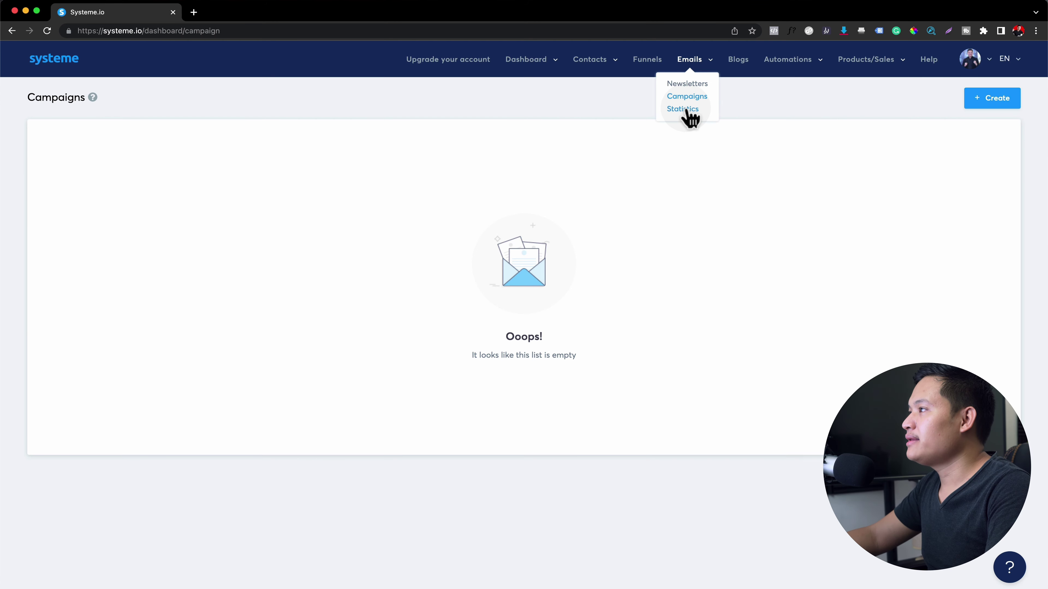
left_click(686, 109)
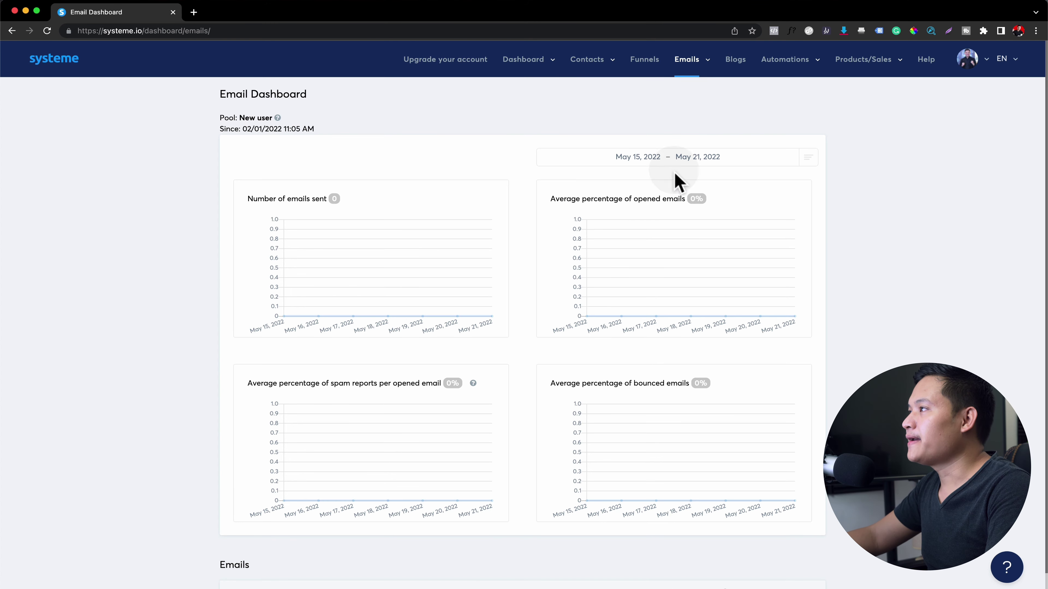
- Start a new automation rule, look through the available triggers, and choose Funnel step form subscribed
mouse_move(776, 66)
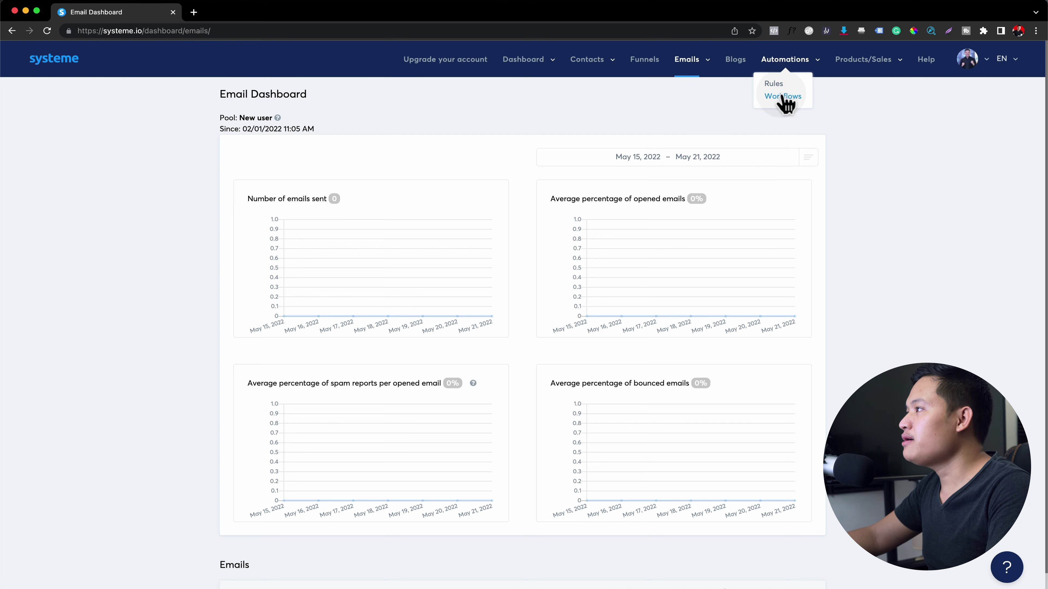
left_click(774, 84)
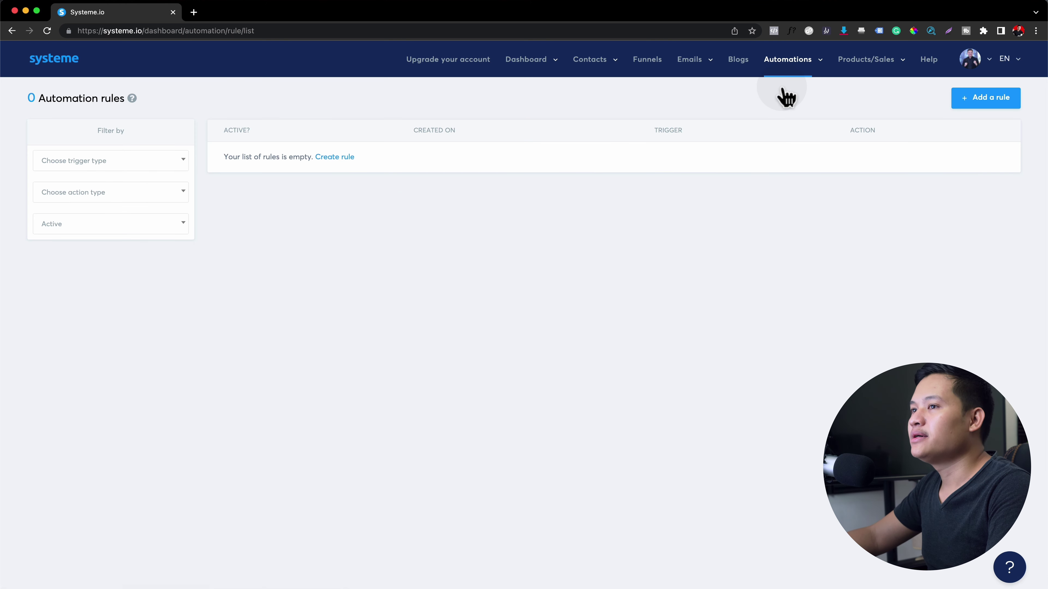
left_click(1000, 102)
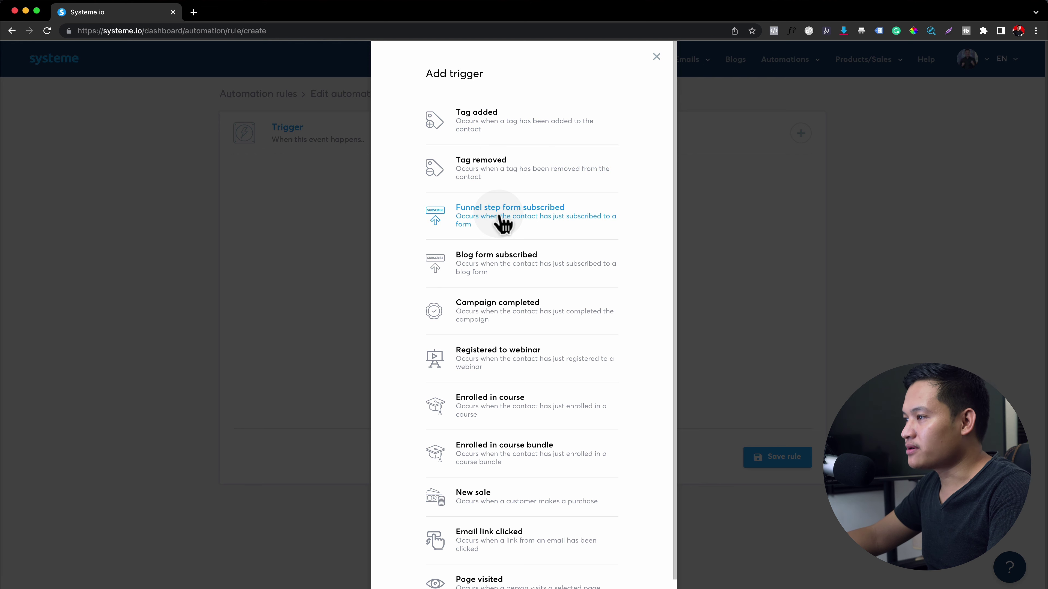
scroll(467, 549, "down", 1)
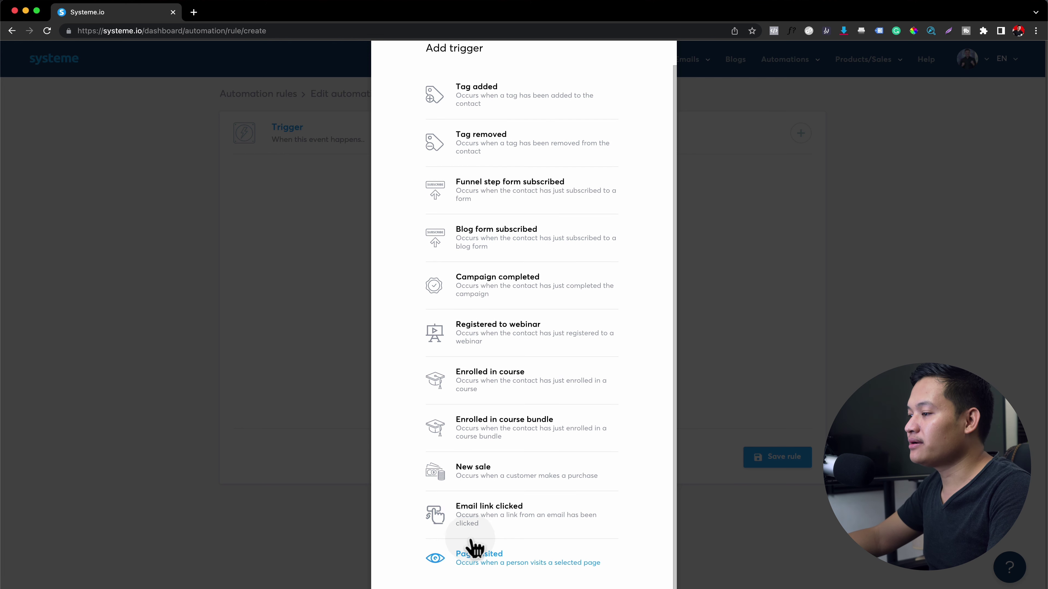
scroll(510, 492, "up", 1)
left_click(520, 223)
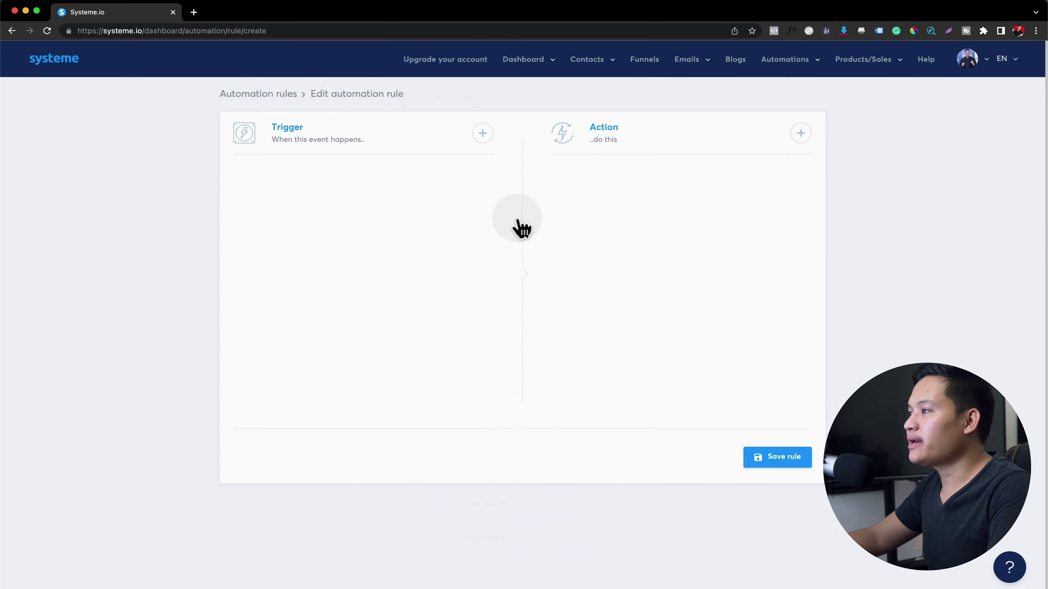
- Set the trigger's funnel to AOBS and its funnel step page to FREE Training Workshop
left_click(371, 229)
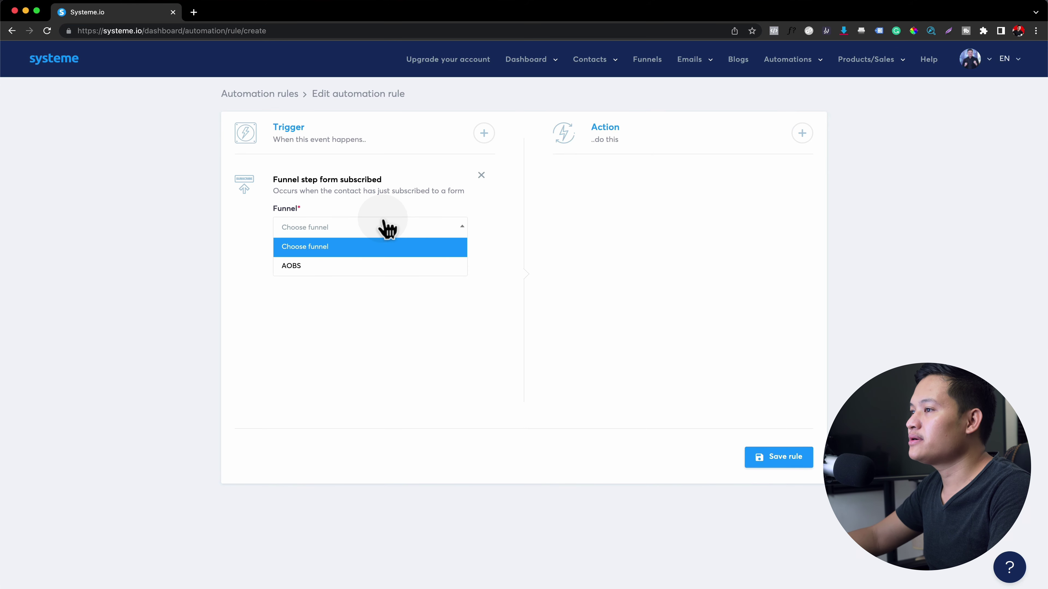
left_click(345, 266)
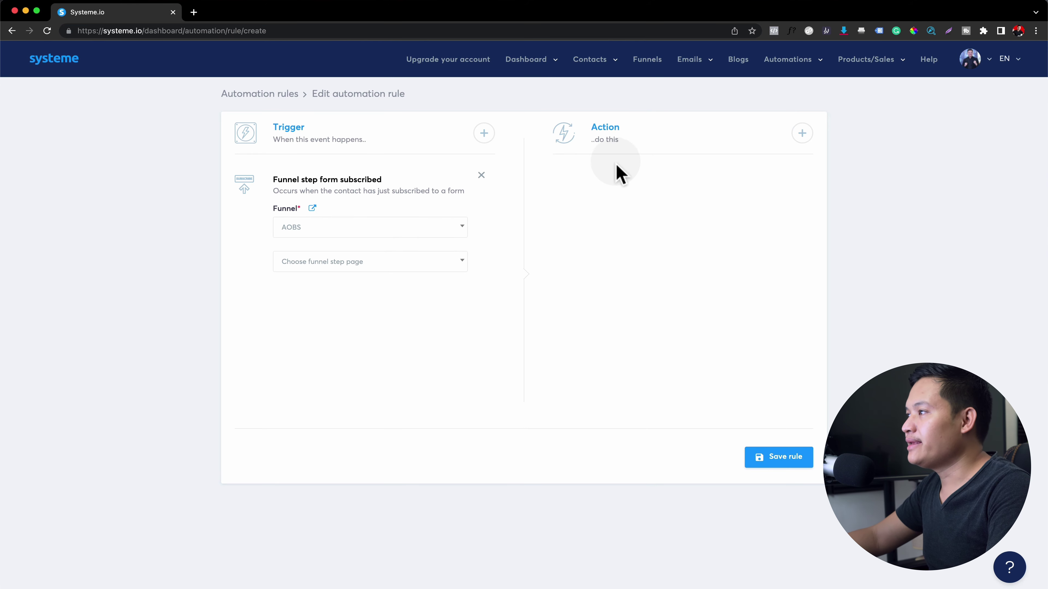
left_click(316, 262)
left_click(315, 301)
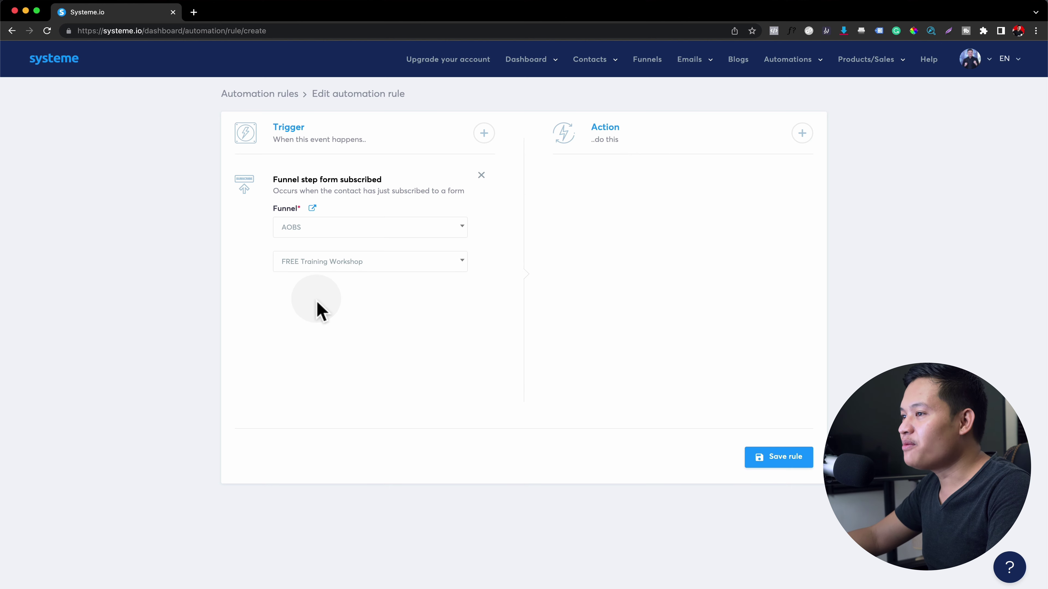
- Try out a Send email action in the rule, then remove both the action and the trigger
left_click(802, 134)
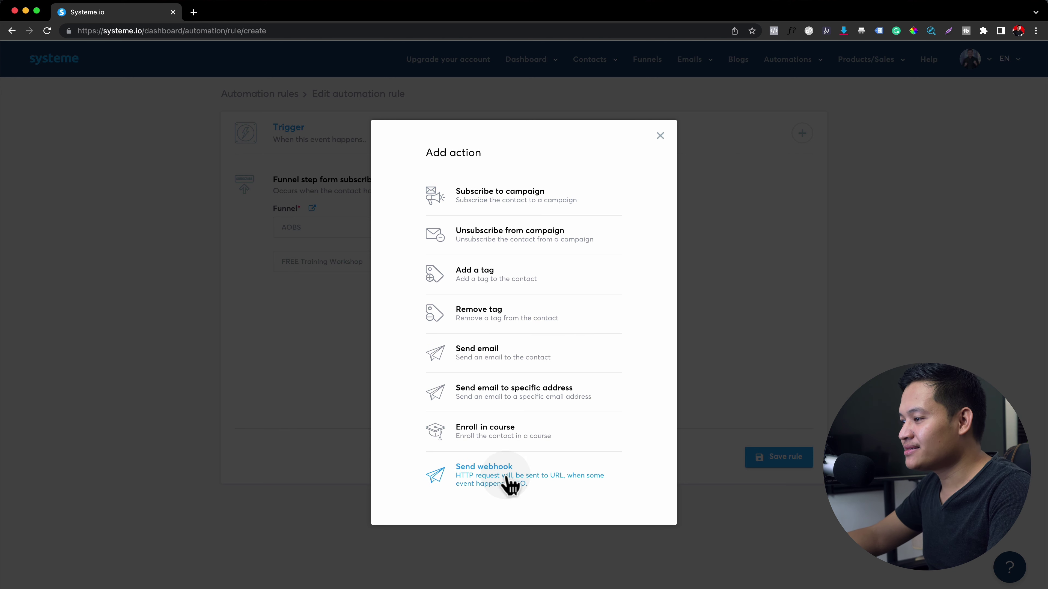
left_click(502, 363)
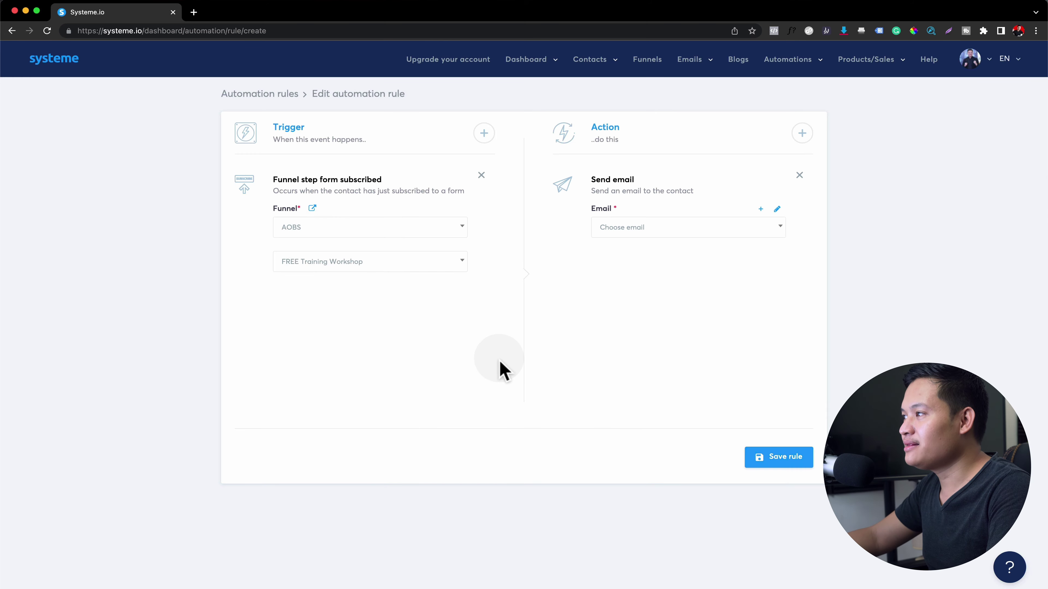
left_click(708, 231)
left_click(671, 251)
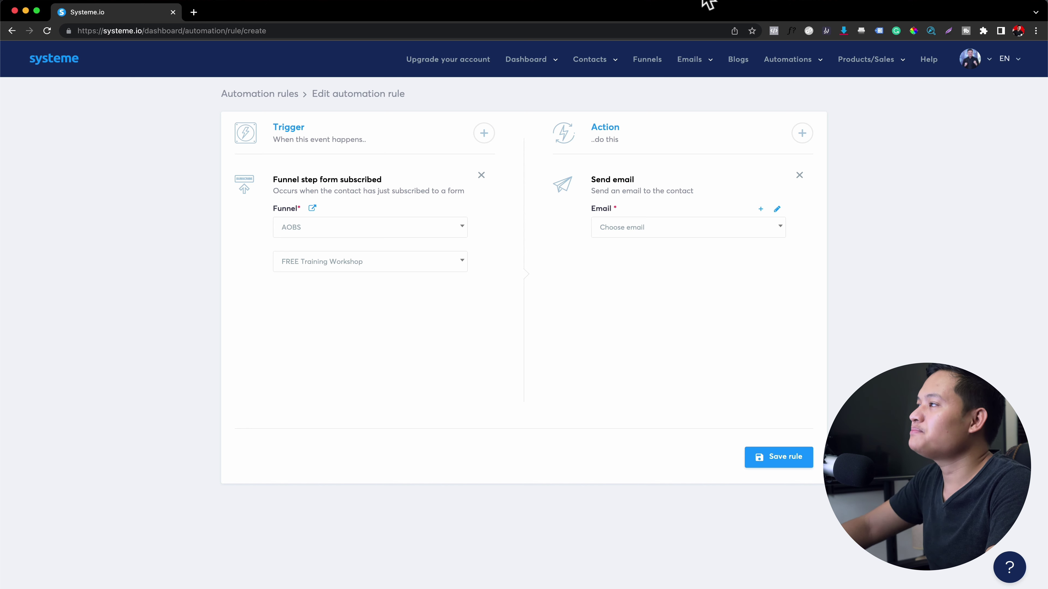
left_click(799, 175)
left_click(481, 175)
- View the Workflows creation form without creating one, then look over the Products/Sales section with its Physical products list
mouse_move(787, 62)
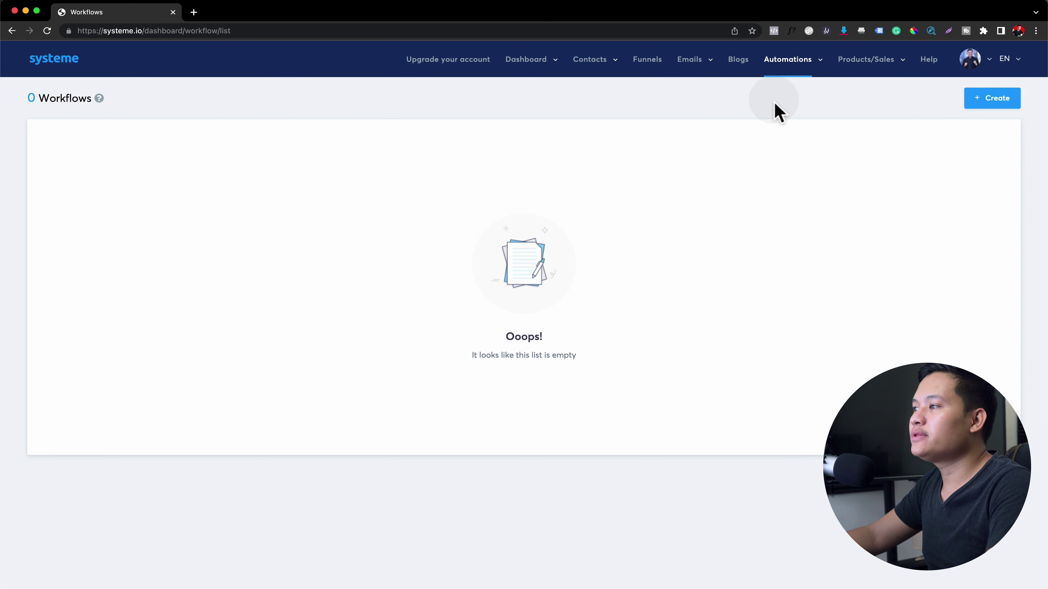
left_click(996, 104)
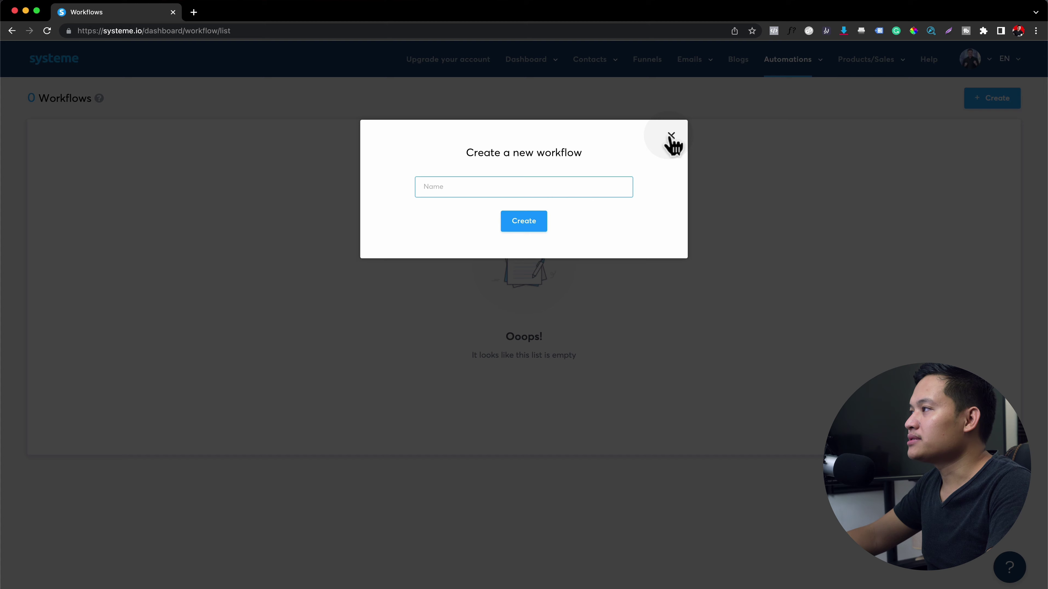
left_click(671, 144)
mouse_move(881, 66)
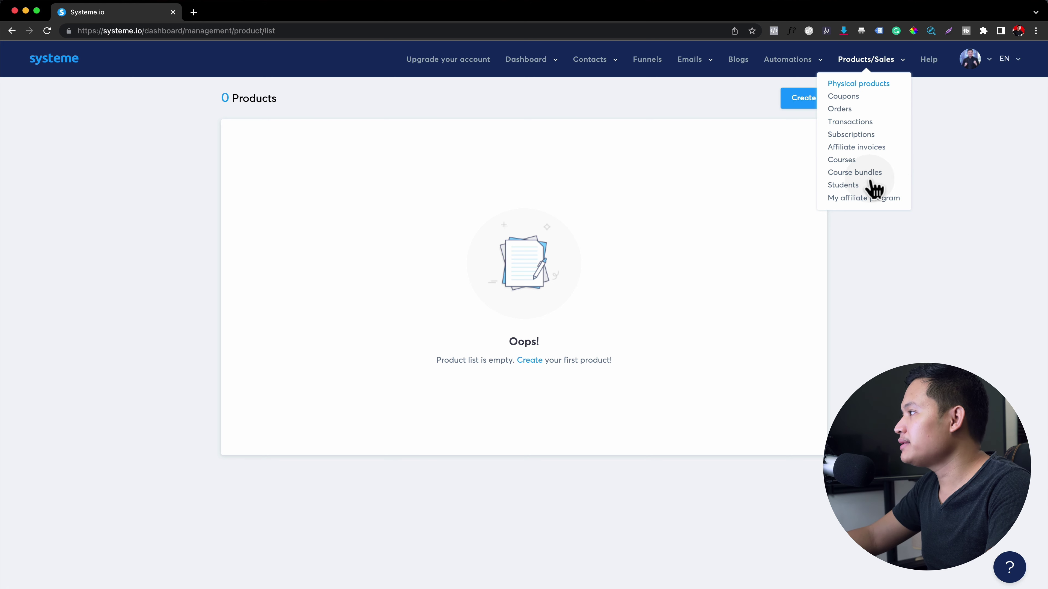
- Open the account settings and look at the Sales funnel tracking code and the ActiveCampaign settings
mouse_move(988, 66)
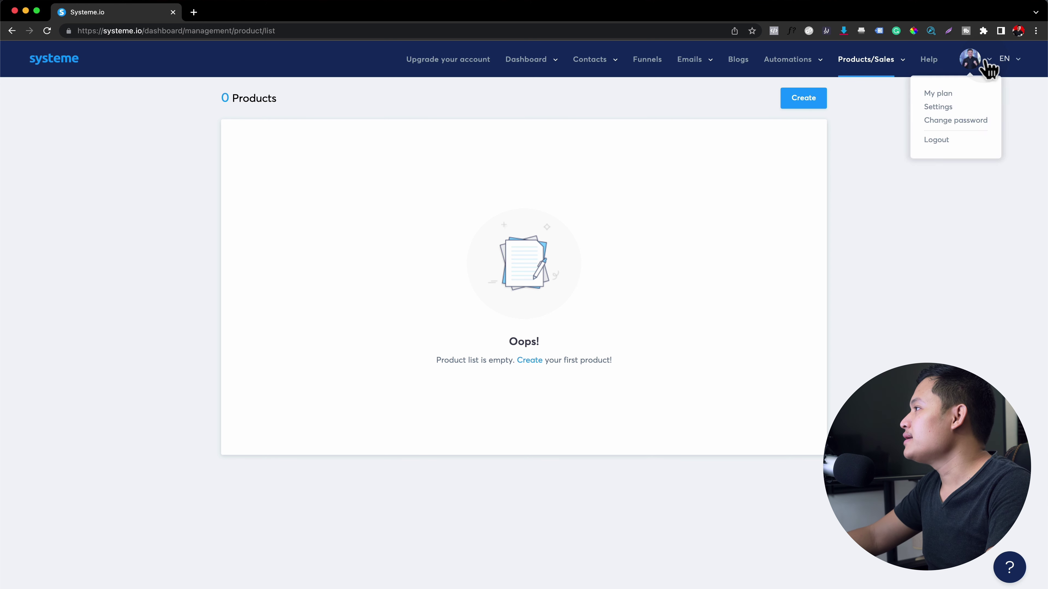
left_click(947, 111)
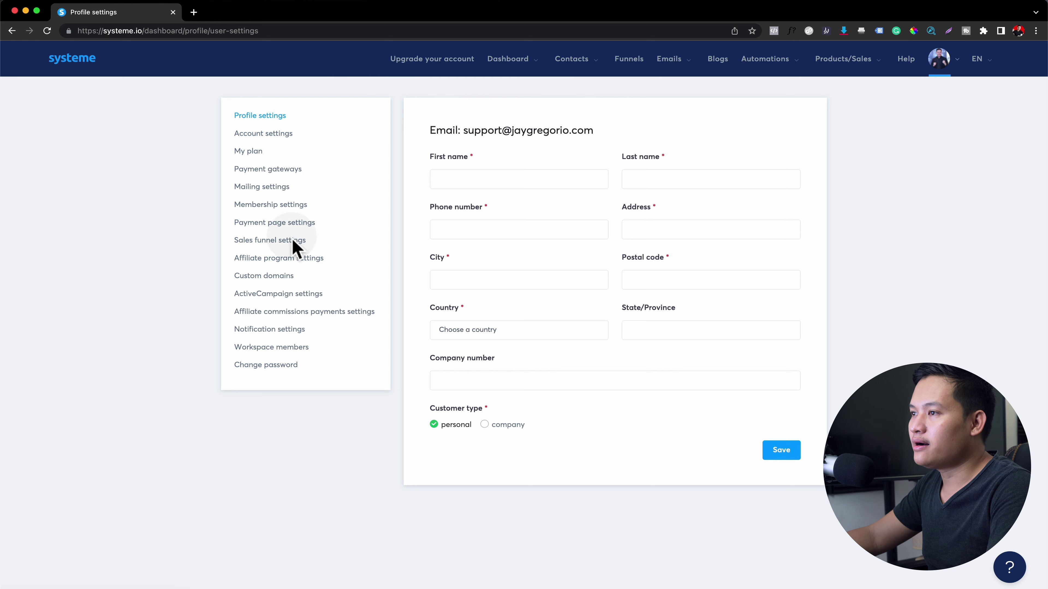
left_click(463, 165)
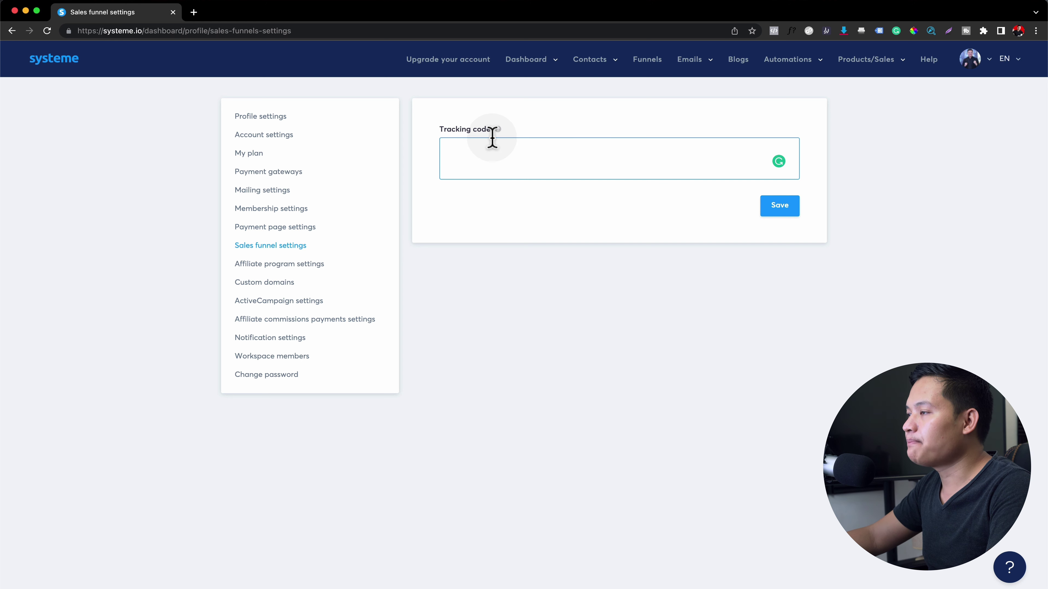
left_click(269, 305)
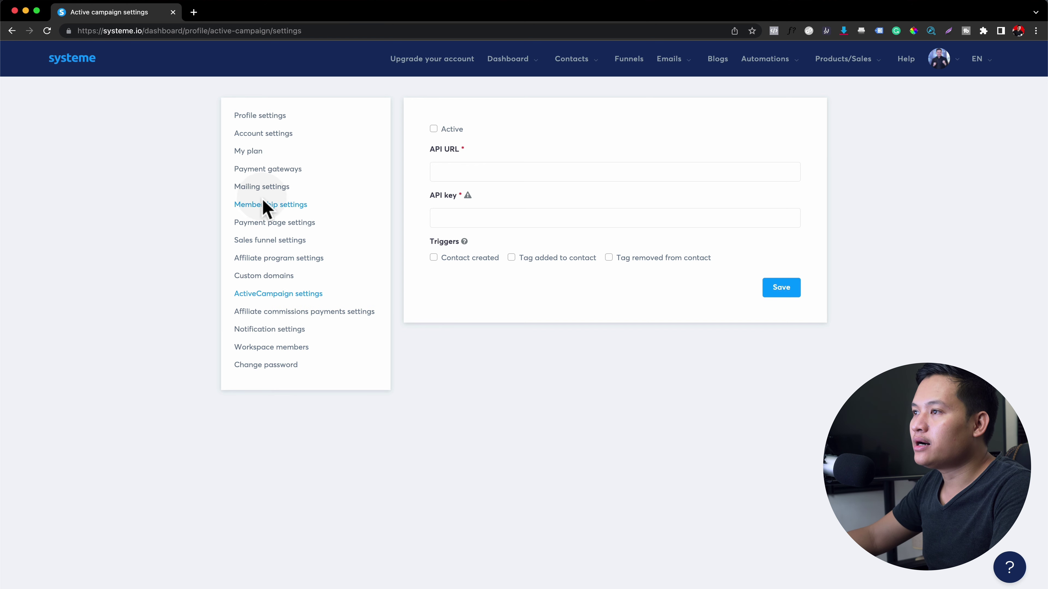
- Examine the Mailing settings, including the domain authentication, sender details and unsubscribe options
left_click(264, 189)
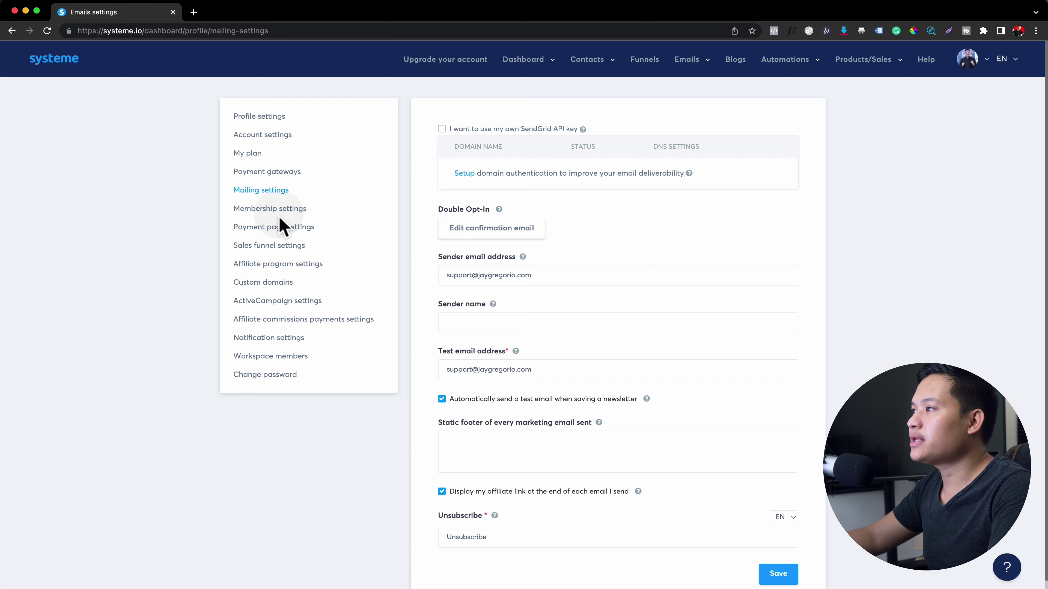
scroll(549, 318, "down", 1)
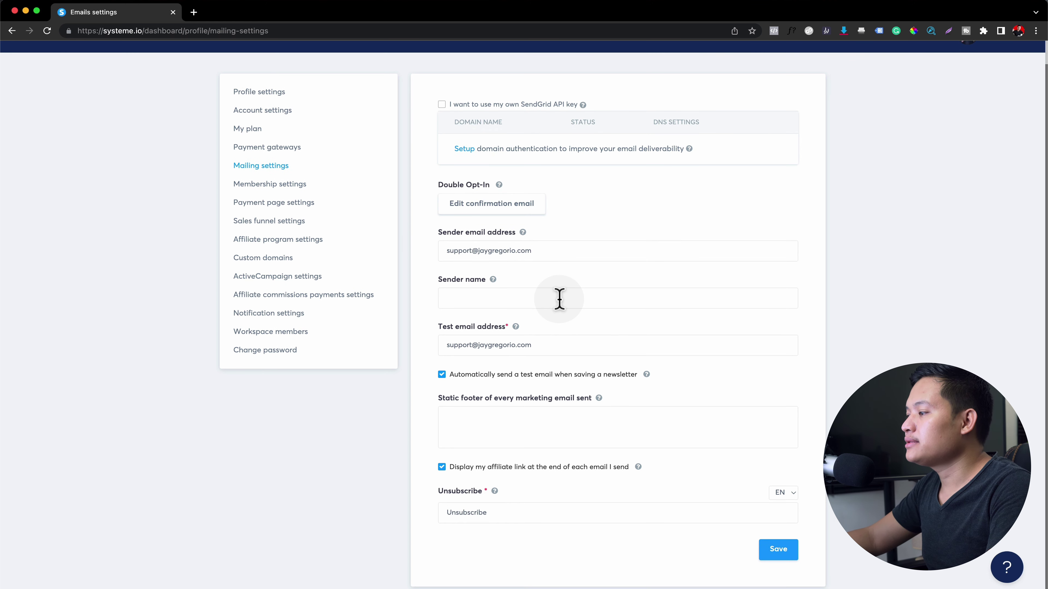
scroll(565, 303, "up", 1)
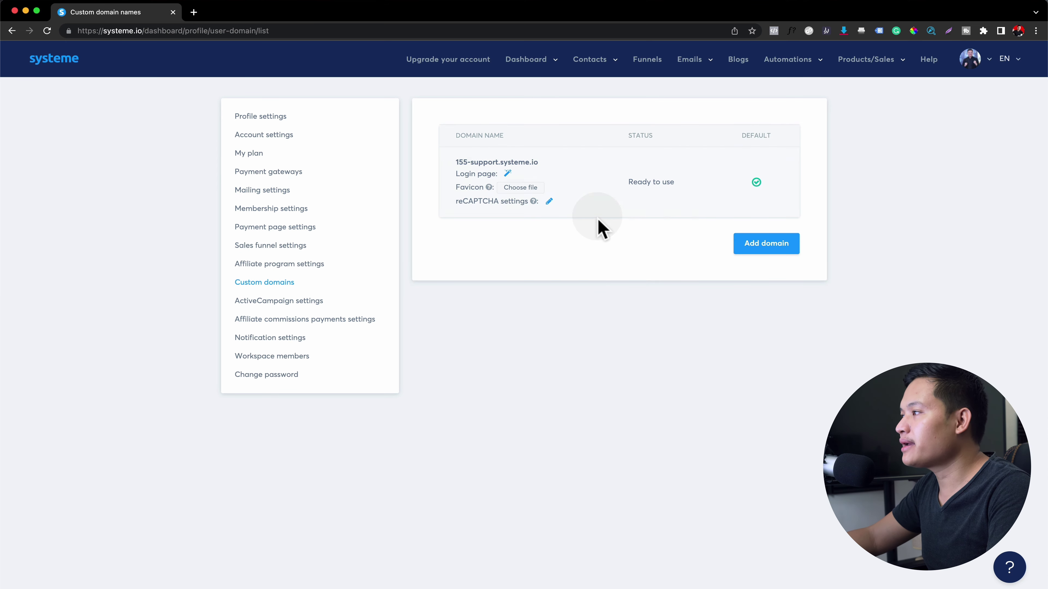
- Open the form for adding a custom domain, read the linked setup article, and close the form without adding a domain
left_click(775, 253)
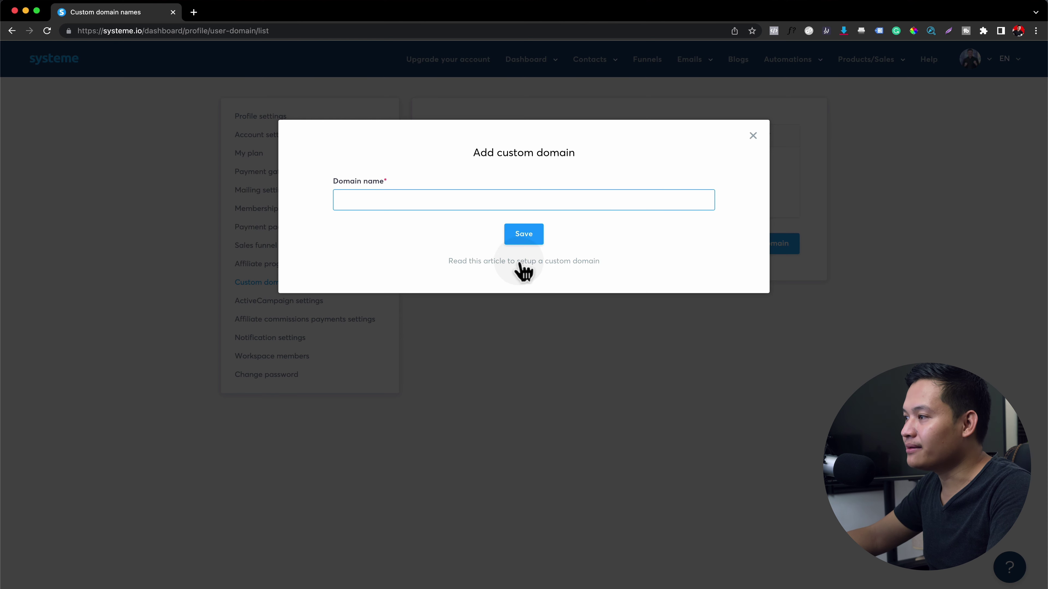
left_click(528, 264)
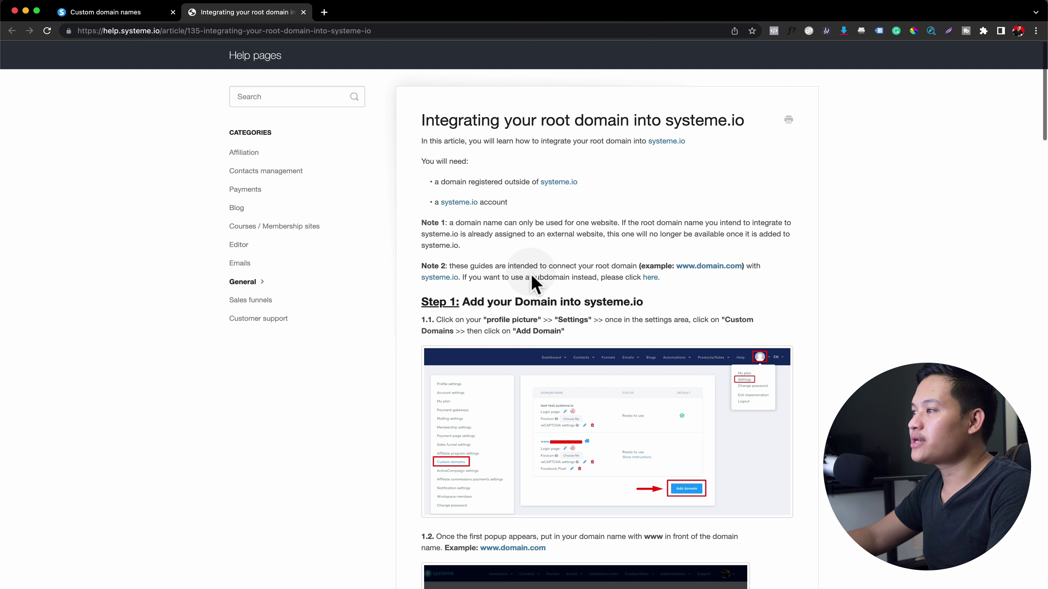
scroll(532, 284, "down", 5)
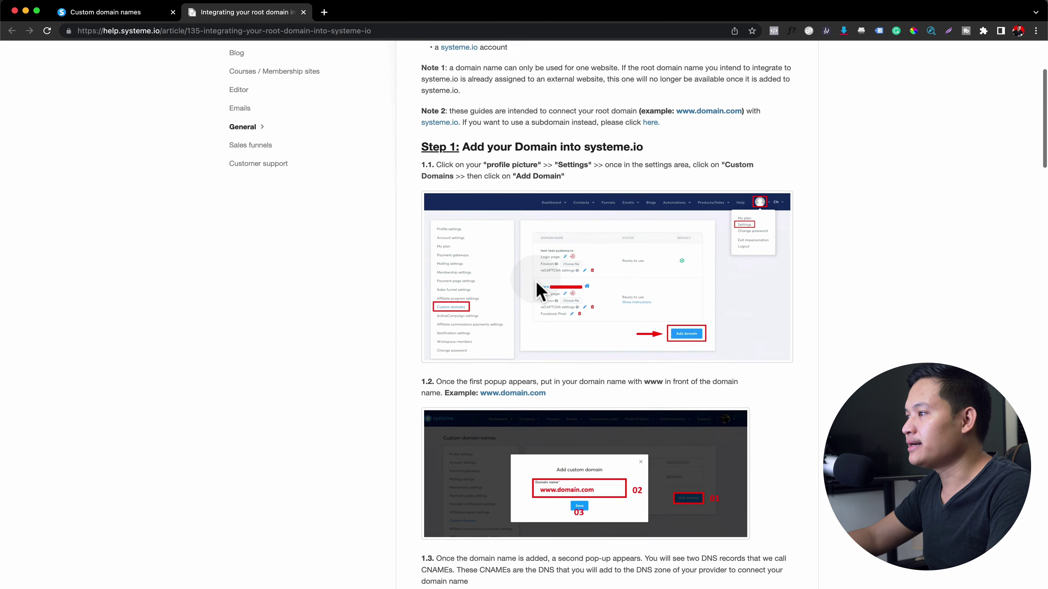
scroll(536, 289, "down", 8)
scroll(536, 289, "up", 12)
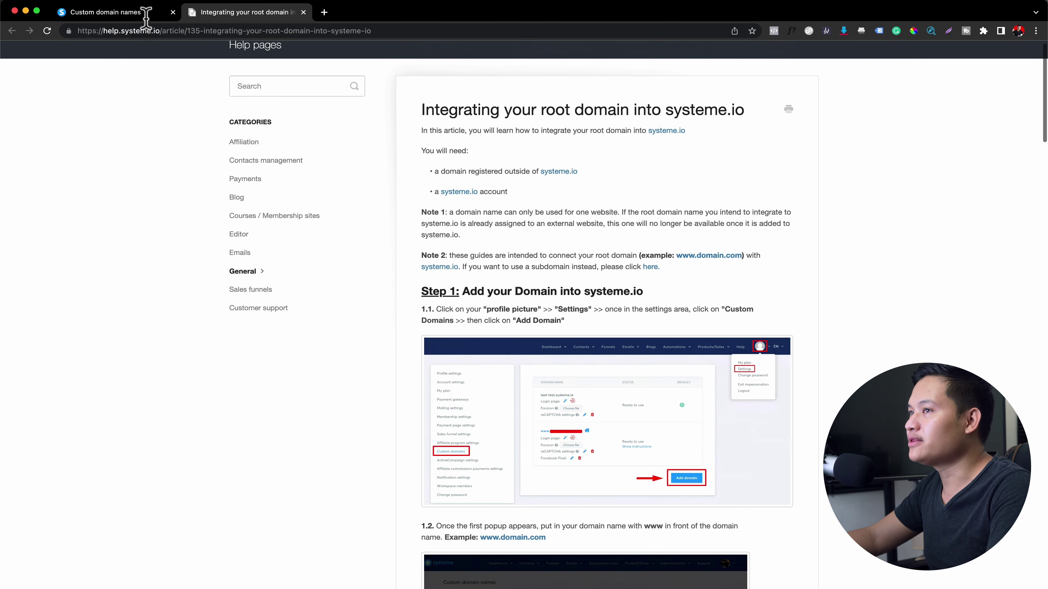
left_click(104, 17)
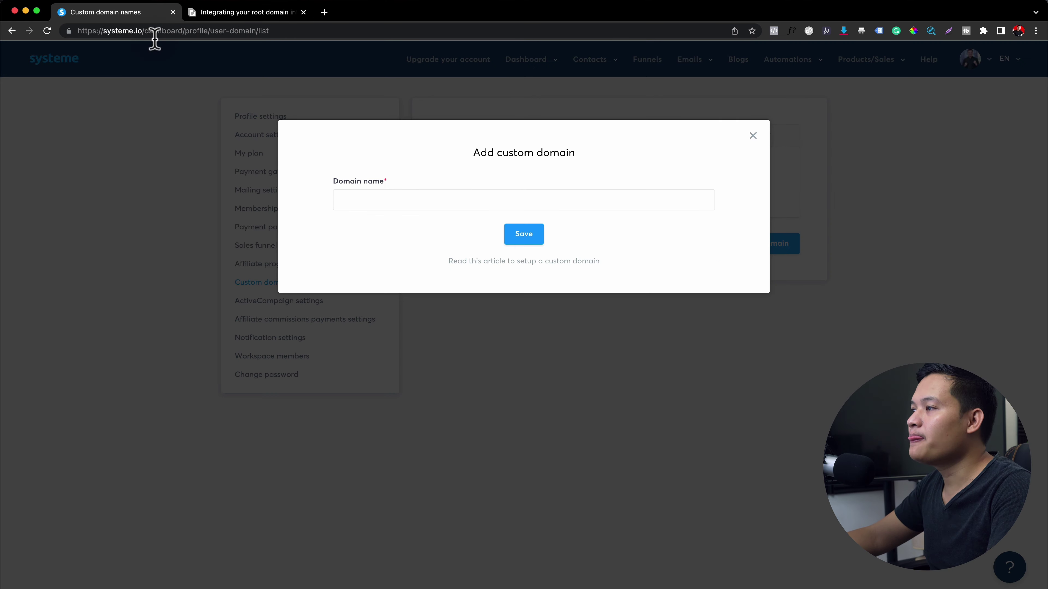
left_click(757, 138)
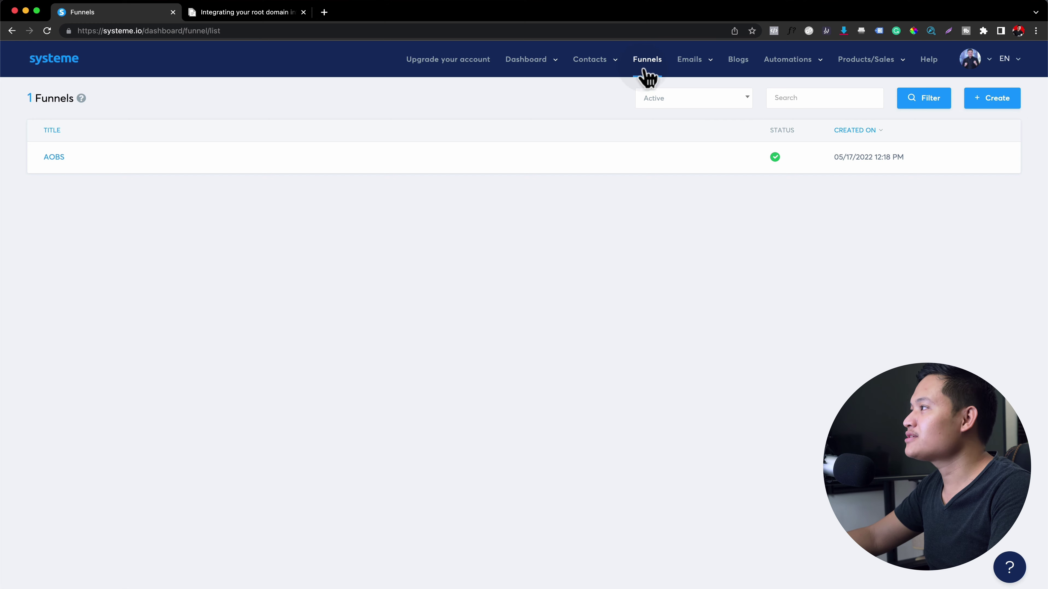
- Create a Sell funnel named "Sales Funnel Demo", searching the currency list for "ph"
left_click(994, 101)
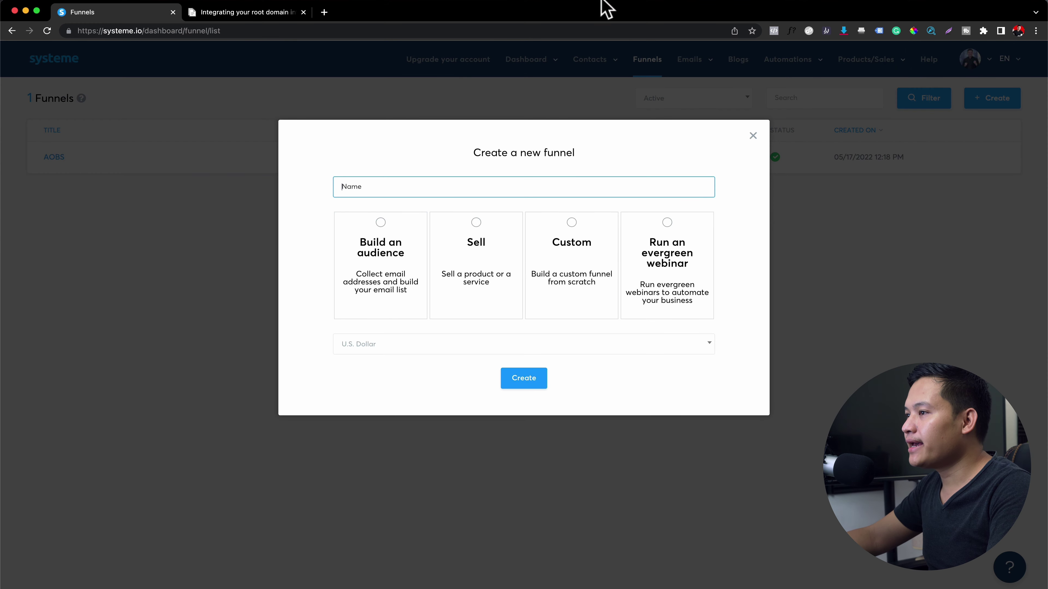
left_click(377, 274)
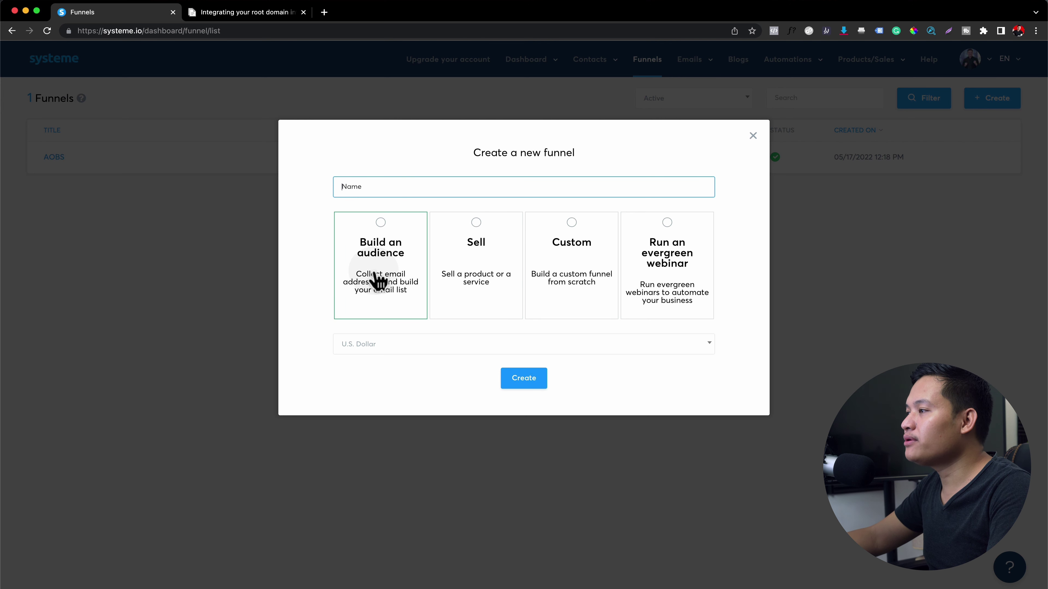
left_click(444, 247)
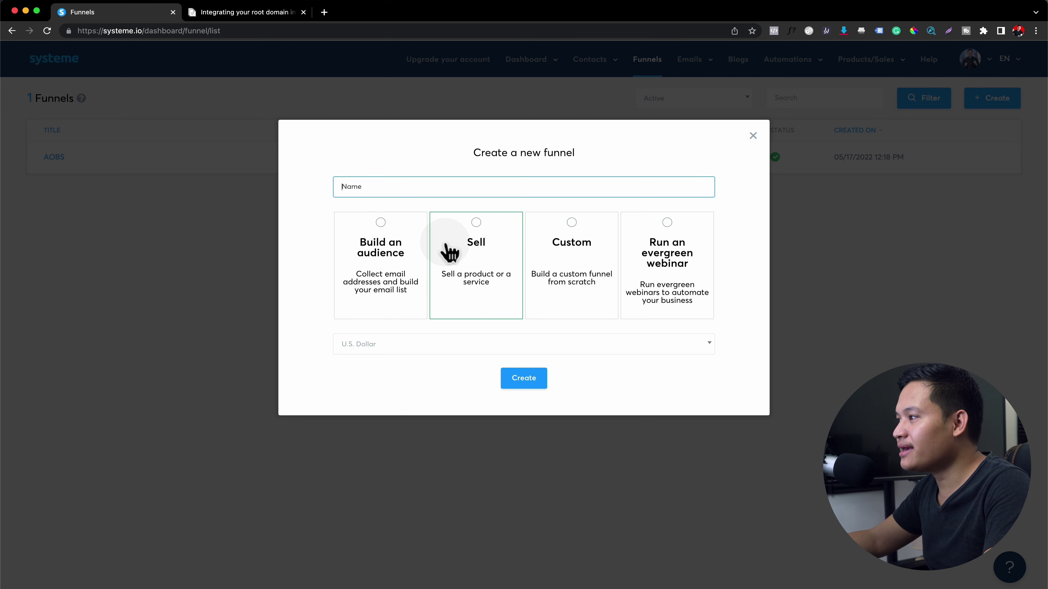
left_click(449, 252)
left_click(442, 182)
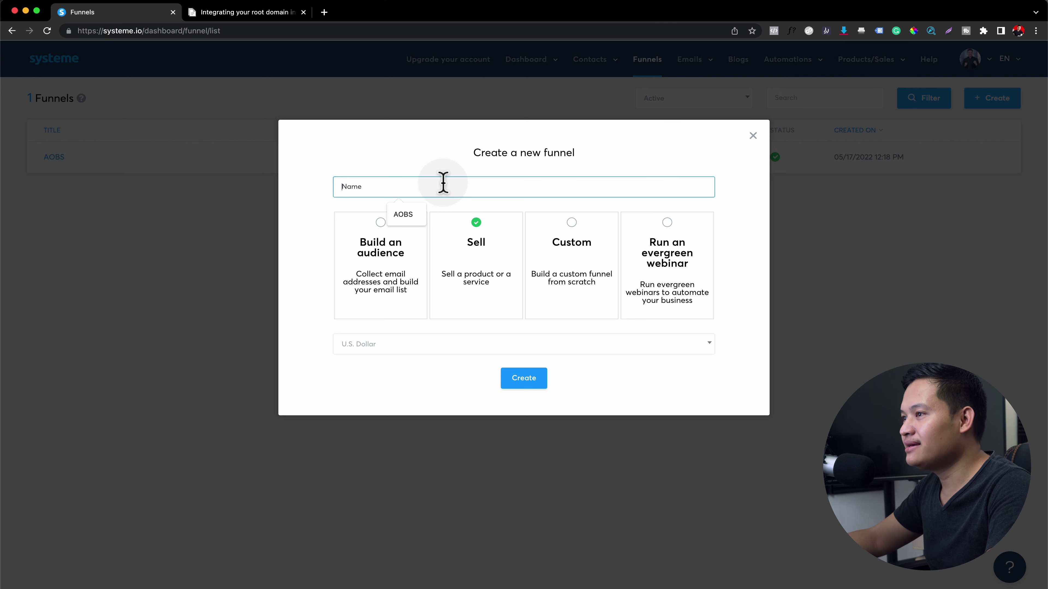
type("Sales Funnel Demo")
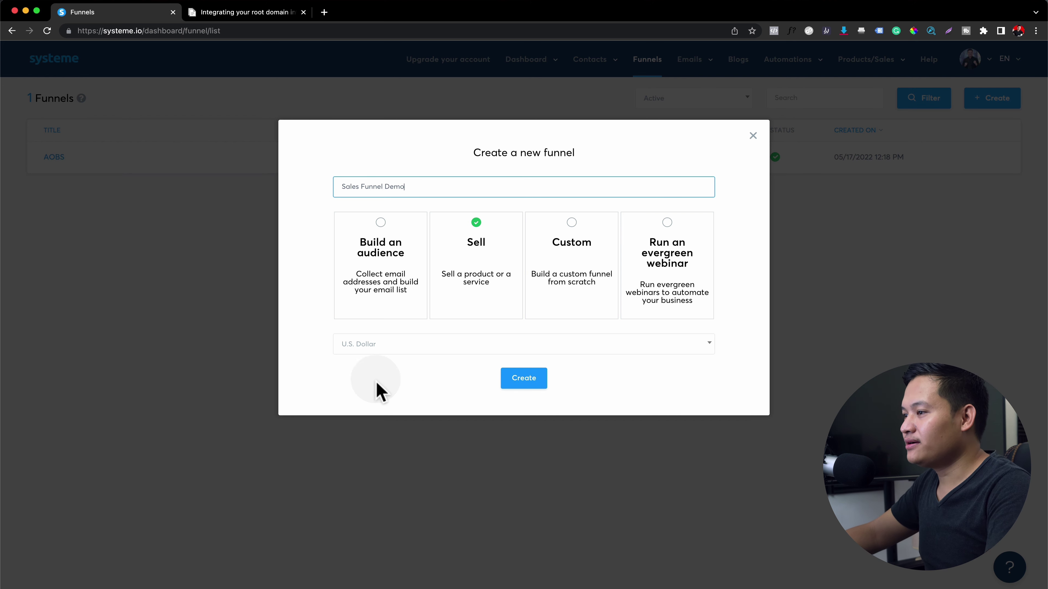
left_click(381, 346)
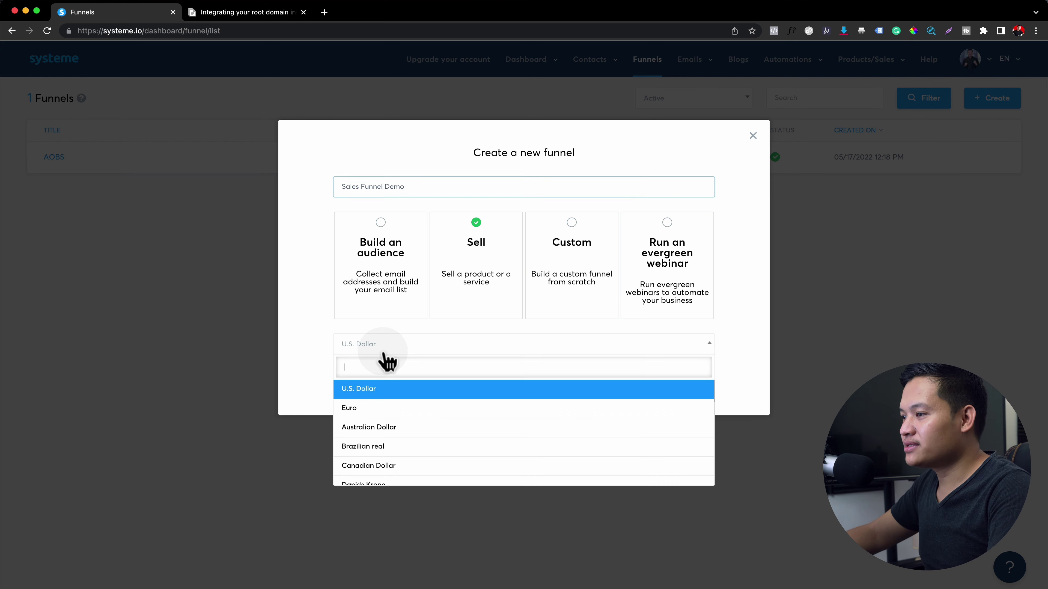
type("ph")
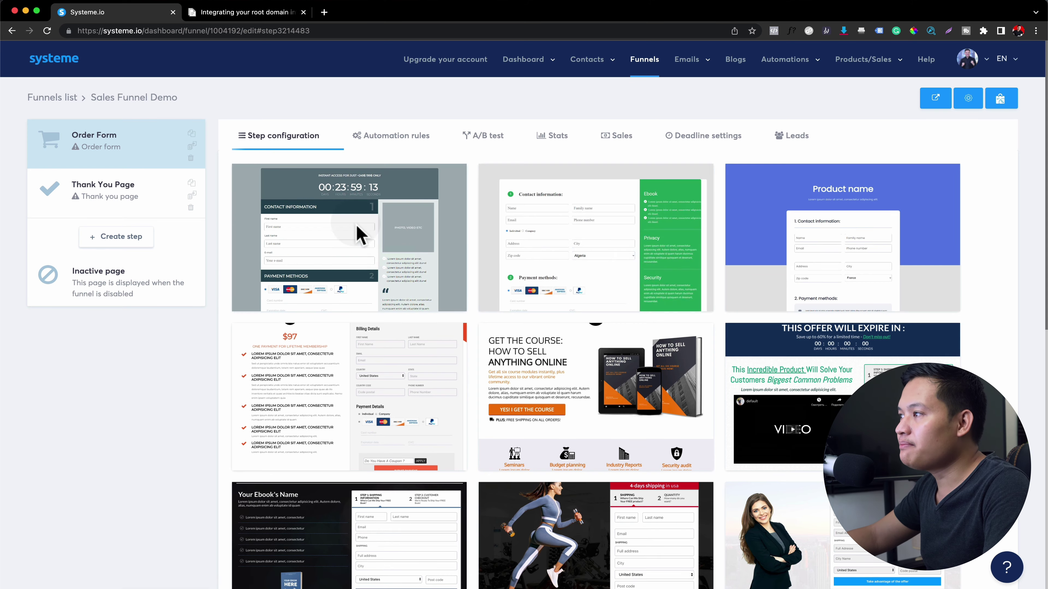
- Browse the Order Form page templates and choose the $97 lifetime membership design
scroll(532, 233, "down", 3)
scroll(530, 232, "down", 7)
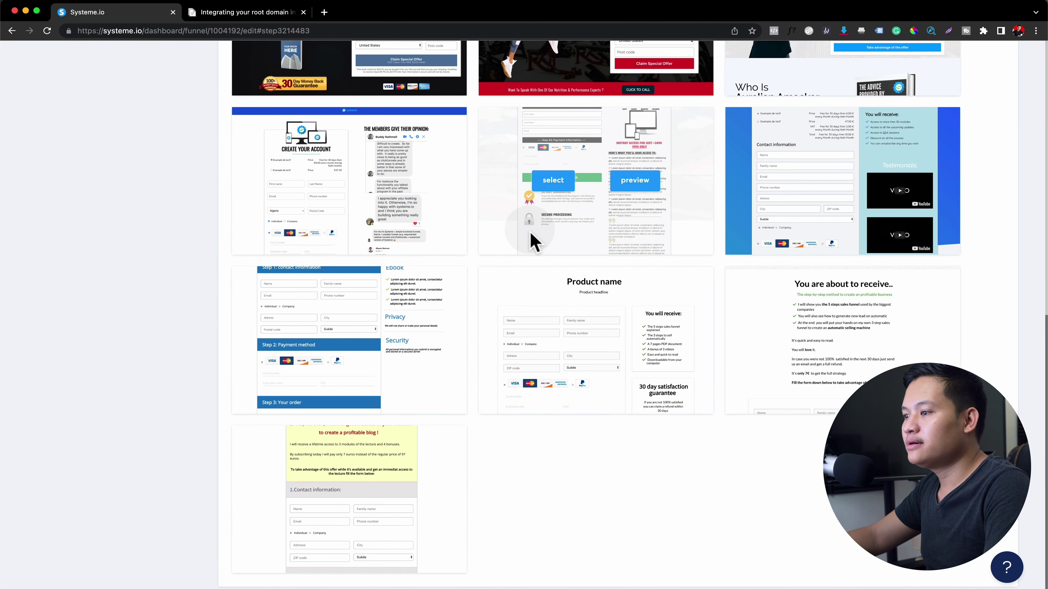
scroll(532, 241, "up", 10)
mouse_move(532, 235)
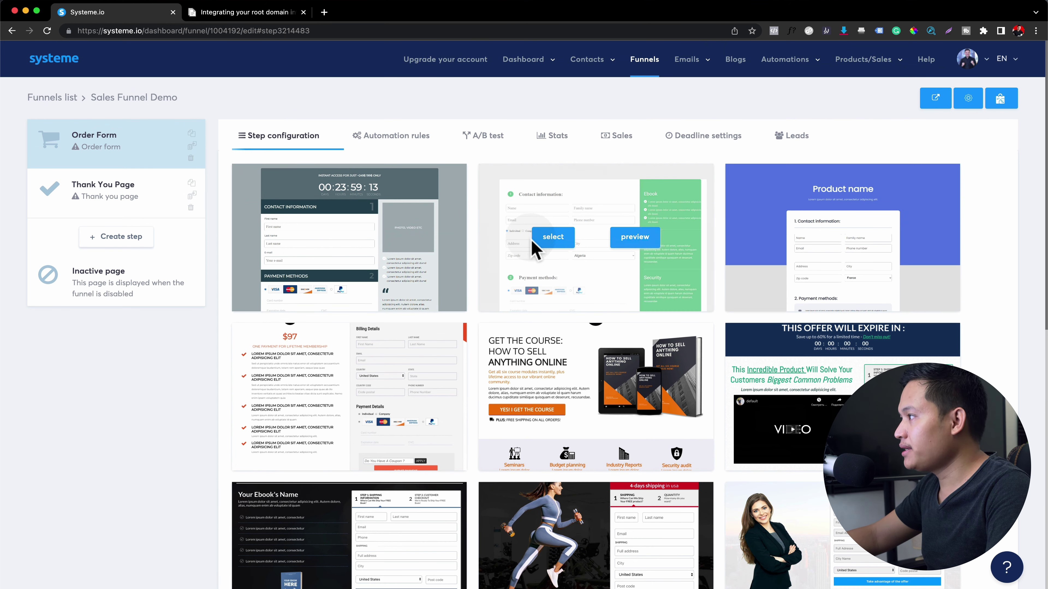
mouse_move(374, 380)
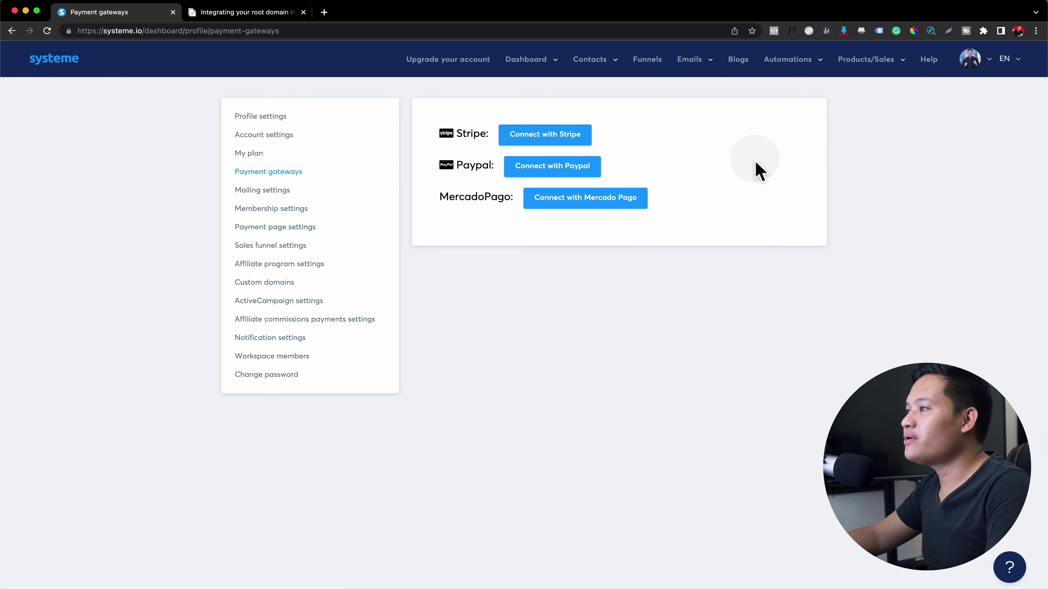
- View the PayPal connection form in the payment gateway settings and close it without connecting an account
left_click(570, 172)
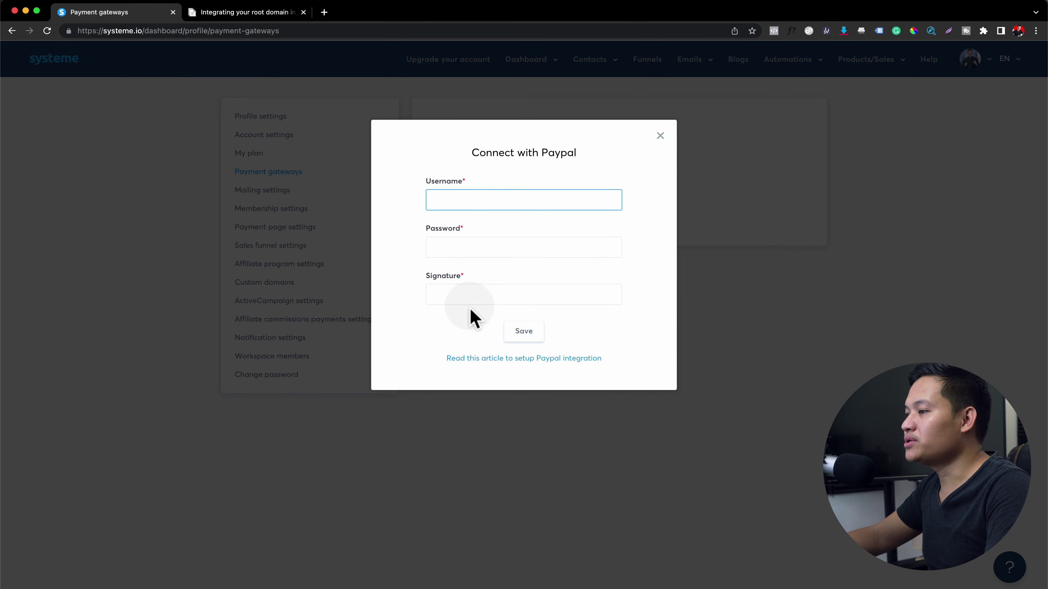
left_click(660, 136)
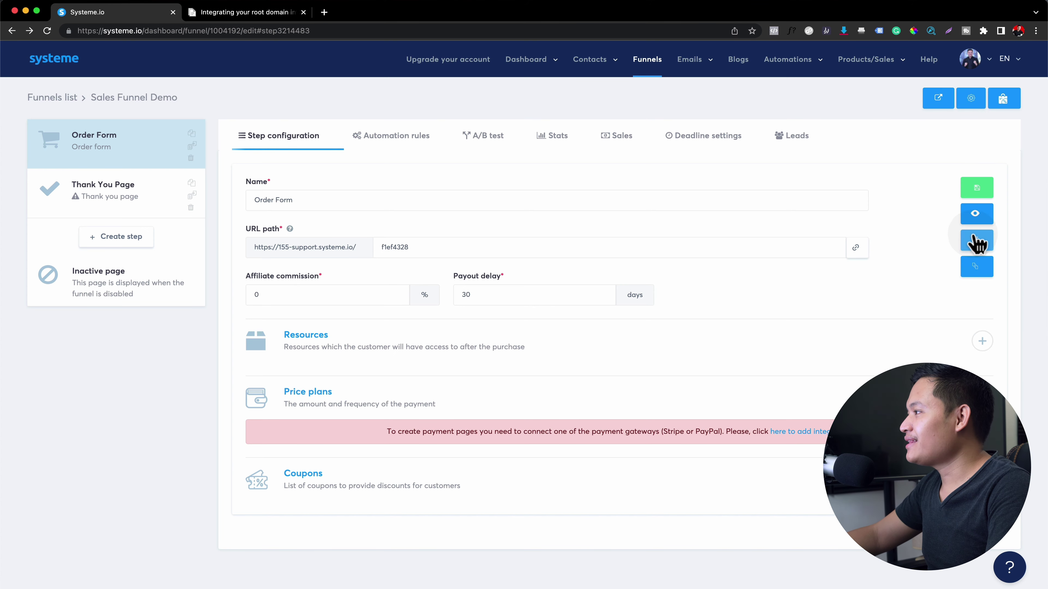
- Open the Order Form page in the editor and look over its billing fields, price options and payment section
left_click(969, 244)
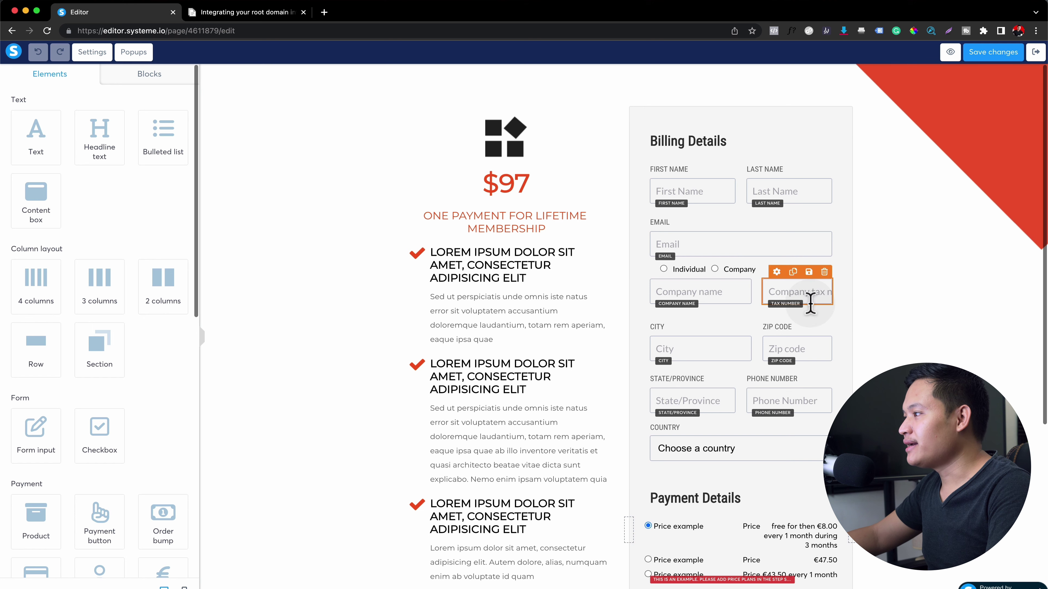
left_click(712, 286)
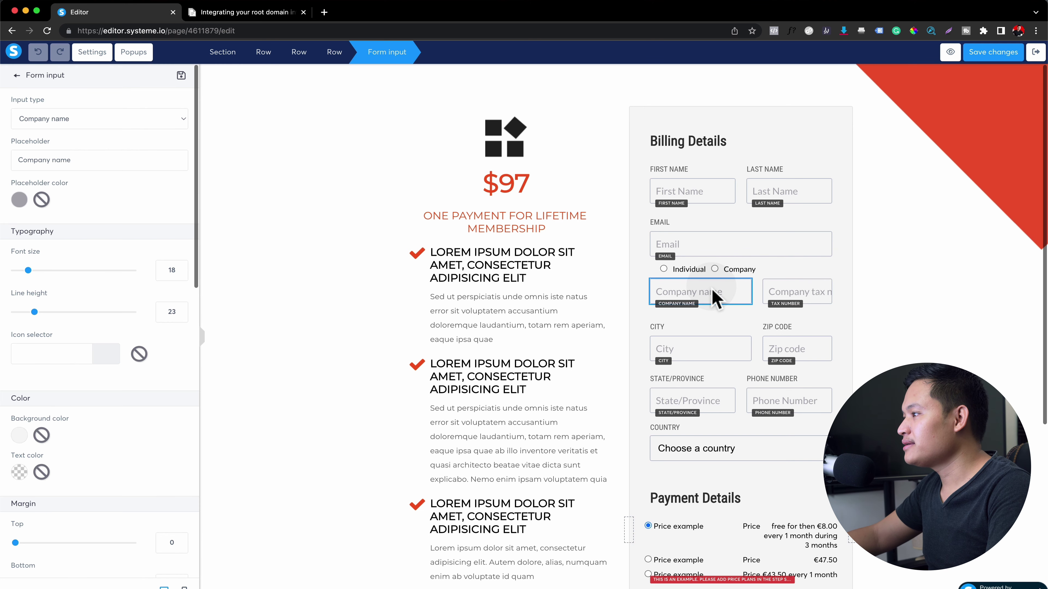
left_click(739, 311)
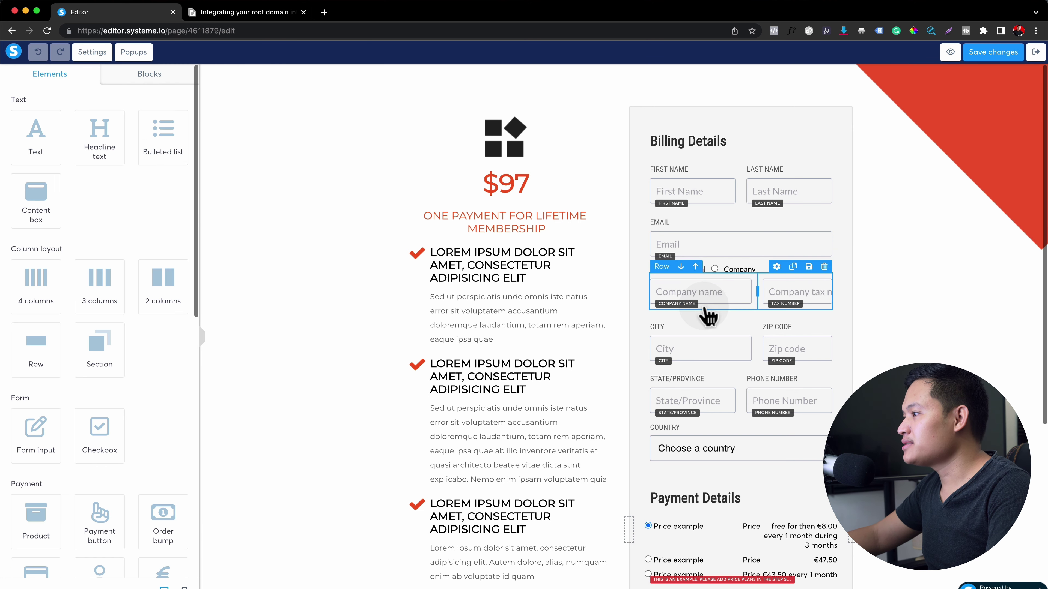
scroll(705, 359, "down", 1)
scroll(706, 361, "down", 5)
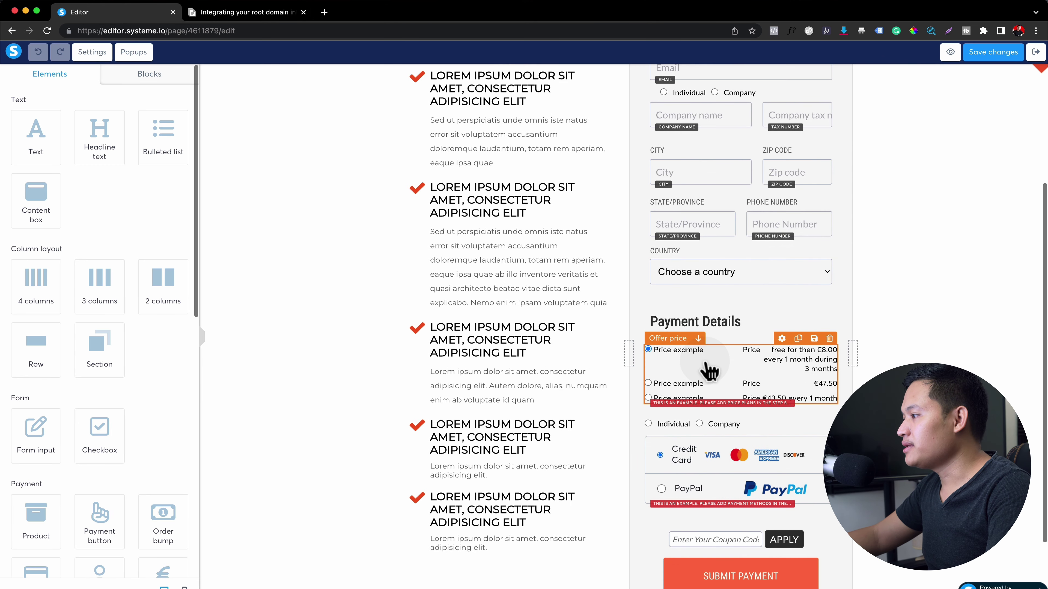
scroll(712, 370, "up", 5)
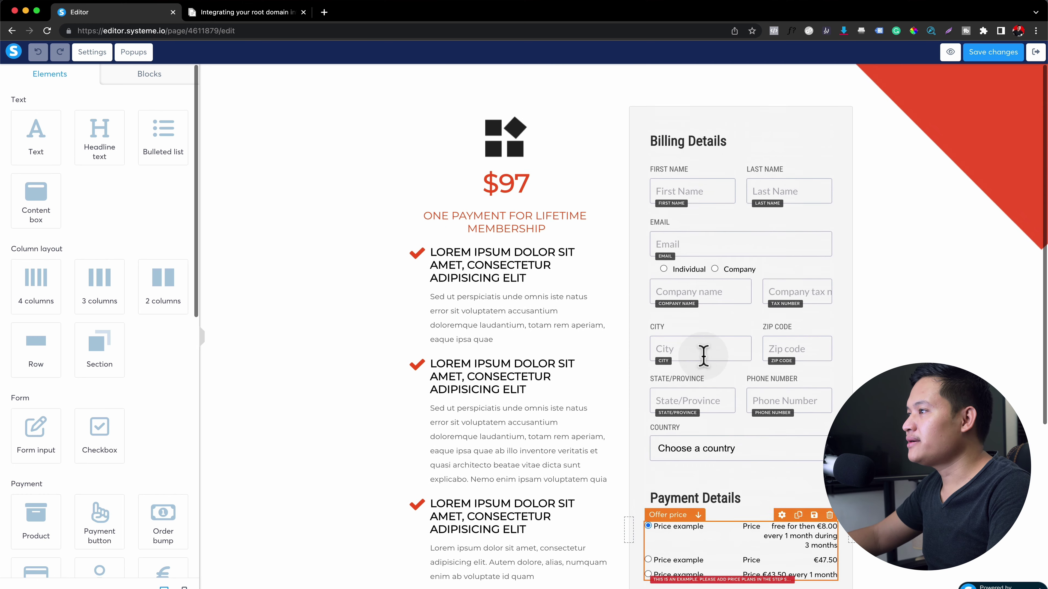
scroll(780, 334, "down", 6)
scroll(837, 341, "up", 6)
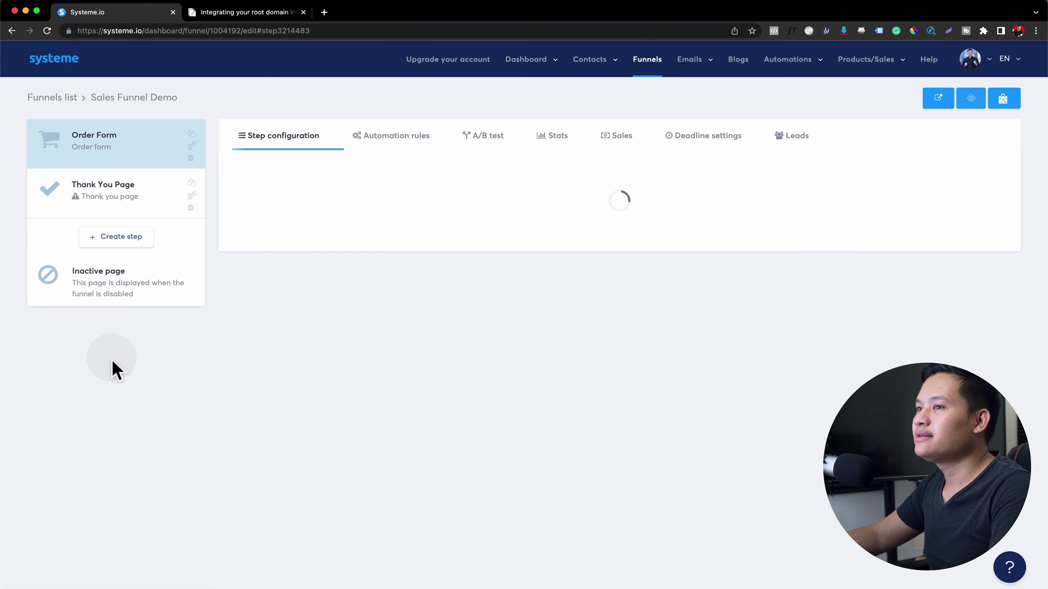
- Look through the page templates offered for the funnel's Thank You Page step
left_click(98, 197)
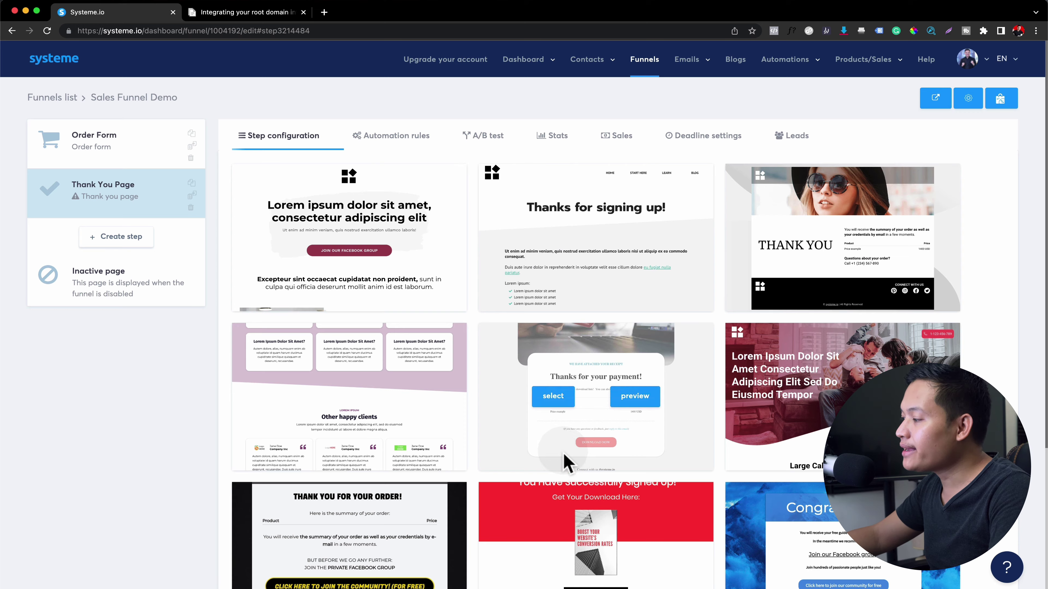
scroll(567, 468, "down", 4)
scroll(573, 462, "up", 4)
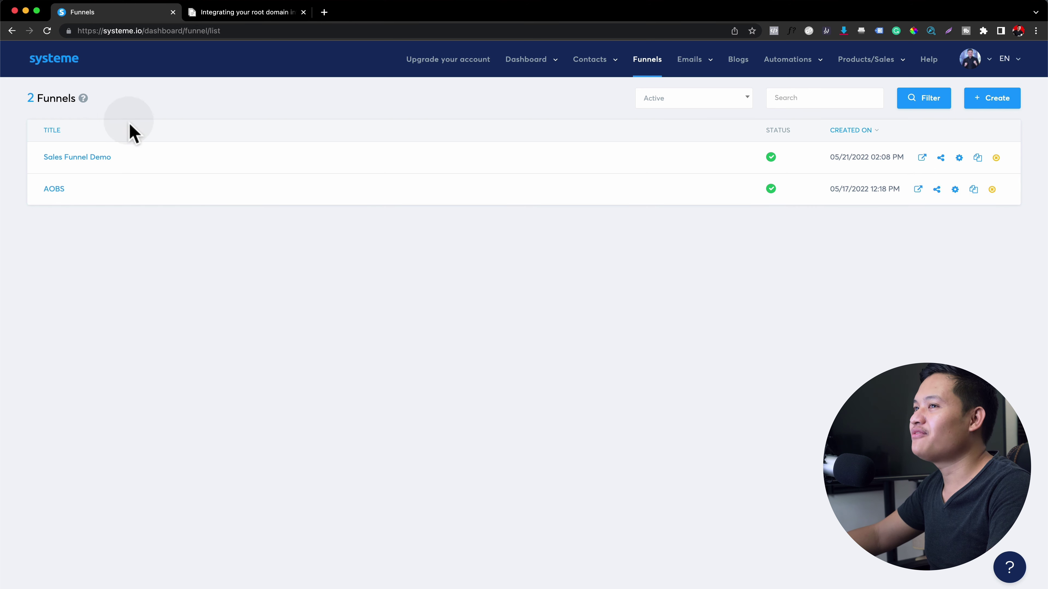
- Create a Custom funnel named "FREE Training Funnel" with U.S. Dollar as its currency
left_click(1008, 103)
type("FREE Training Funnel")
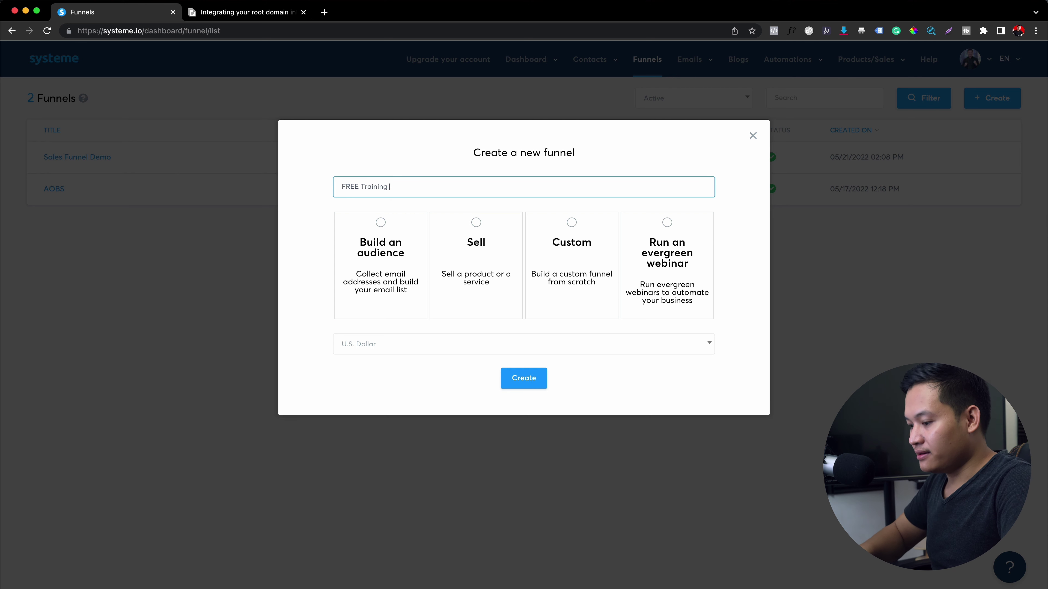
left_click(579, 250)
left_click(410, 345)
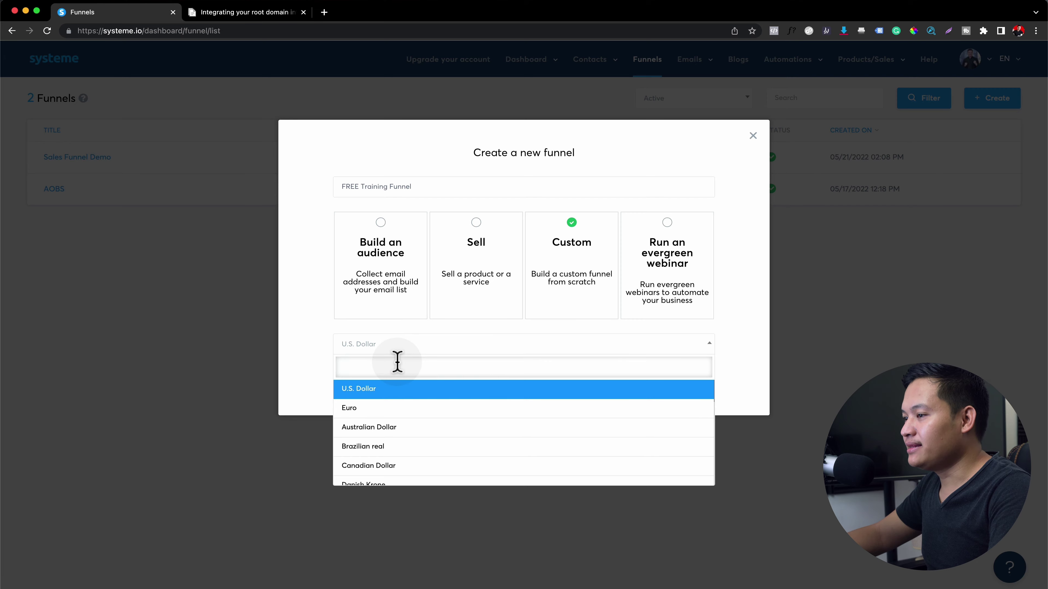
key("Return")
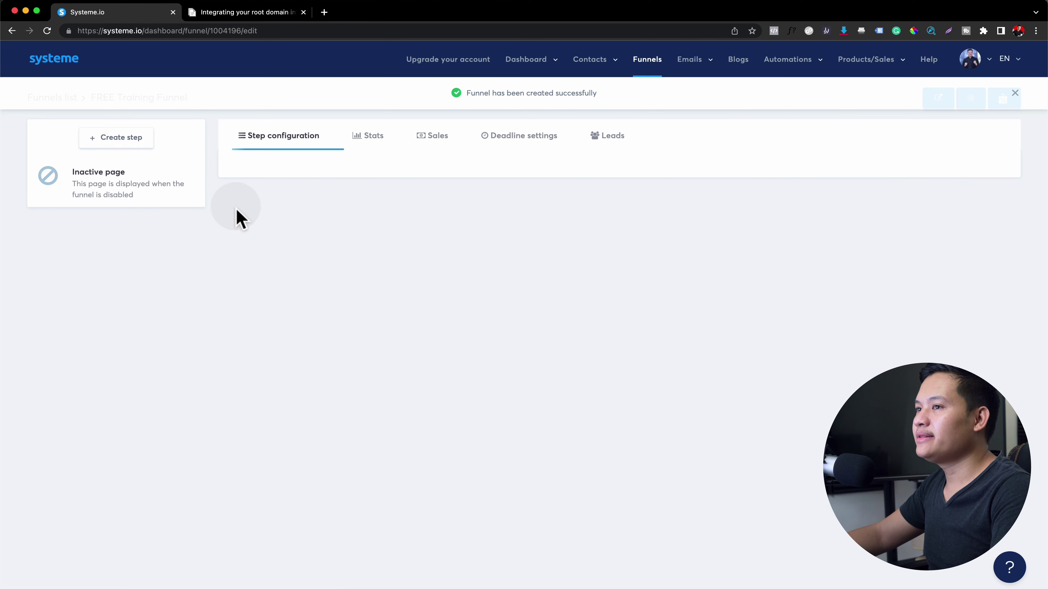
- Add a step named "Optin" of type Squeeze page to the FREE Training Funnel
left_click(117, 143)
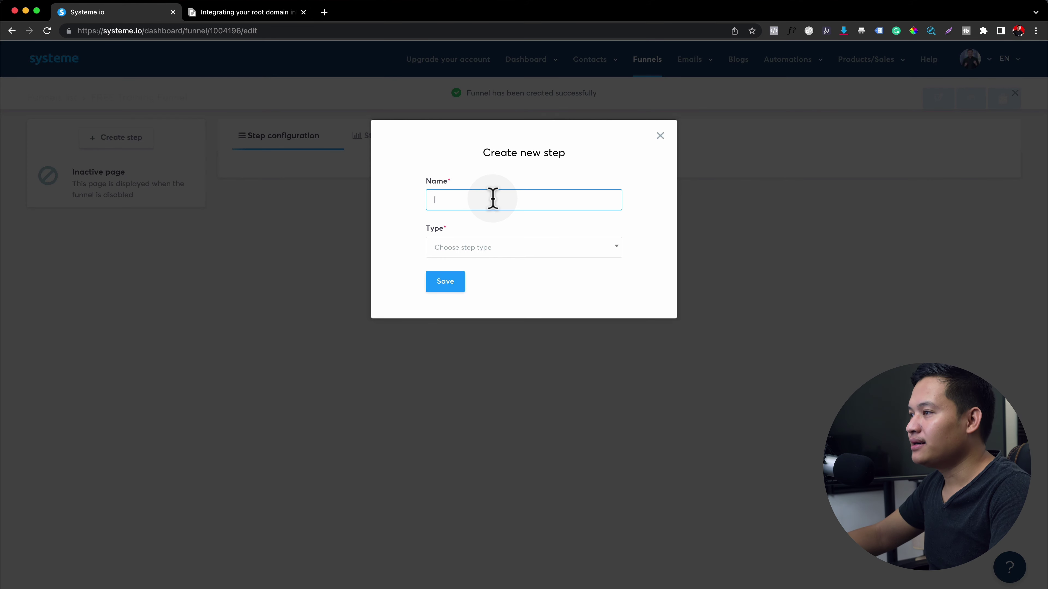
type("Optin")
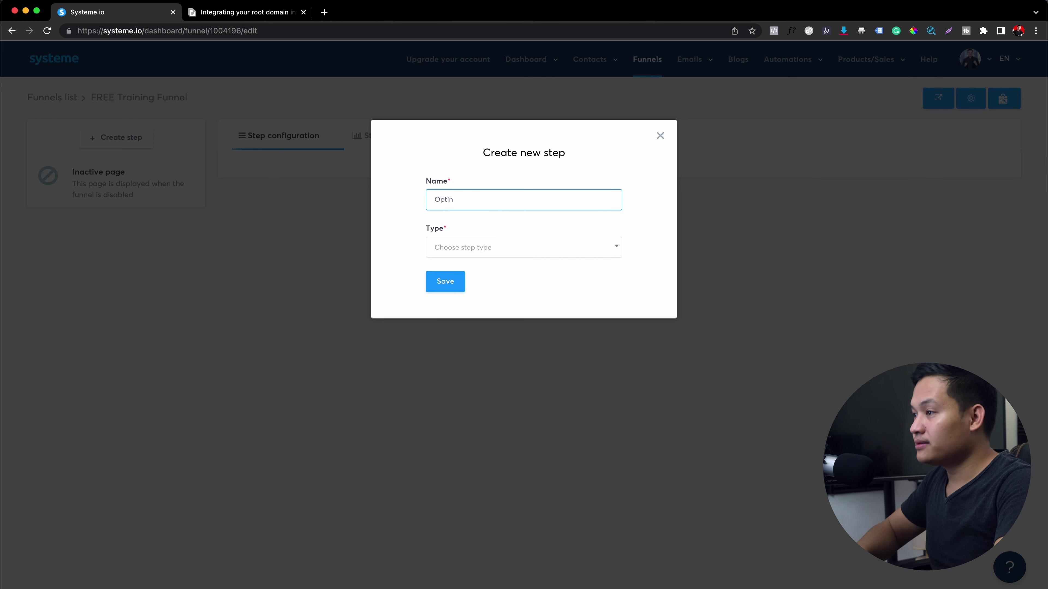
left_click(507, 248)
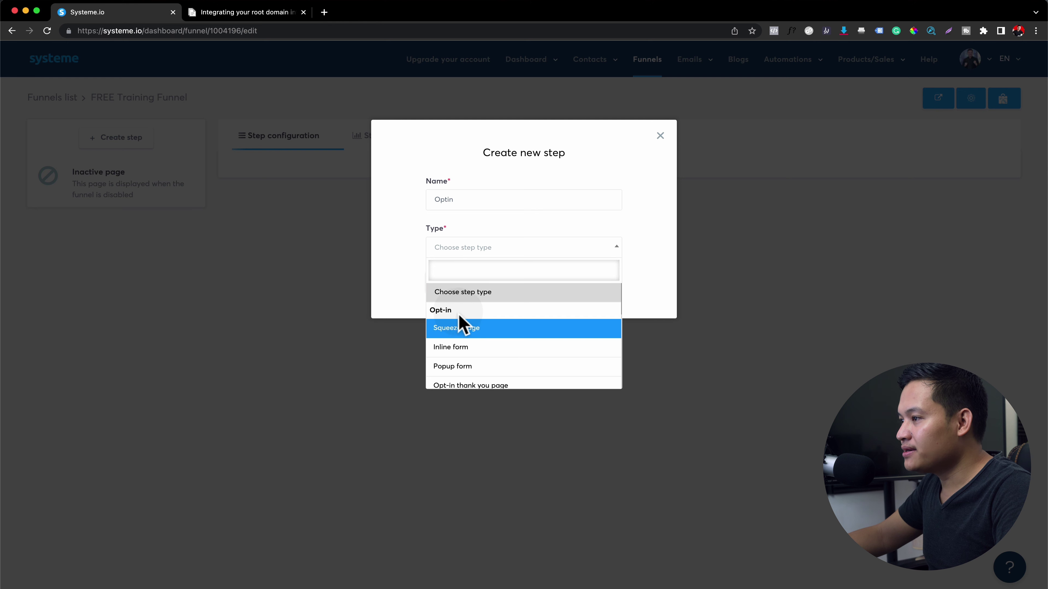
scroll(534, 340, "down", 1)
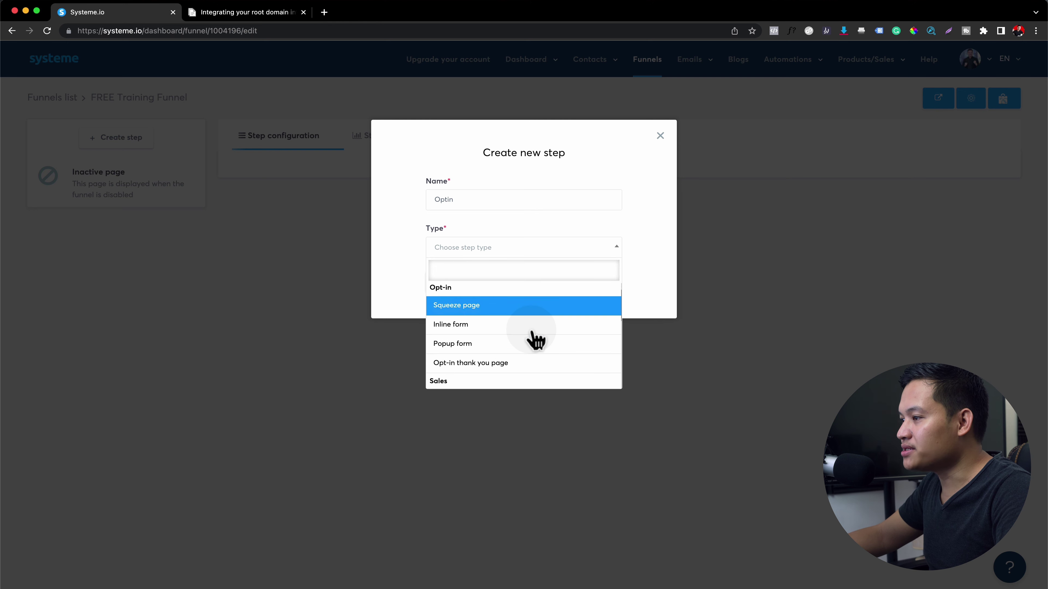
left_click(479, 310)
left_click(444, 273)
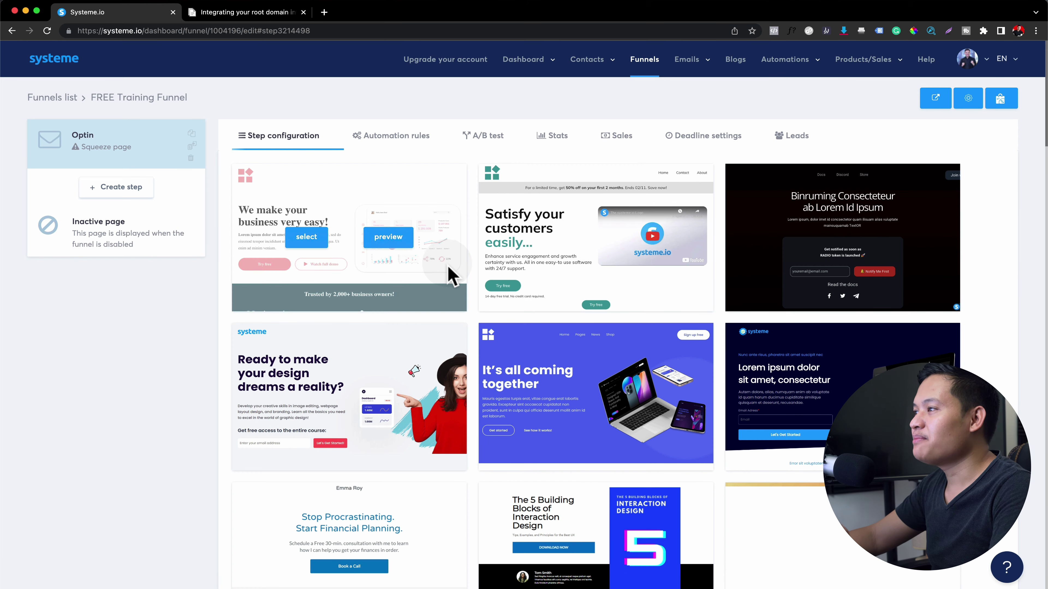
- Browse the squeeze page templates and apply "The best way to create squeeze pages?", the free report design, to the Optin step
mouse_move(920, 239)
mouse_move(465, 274)
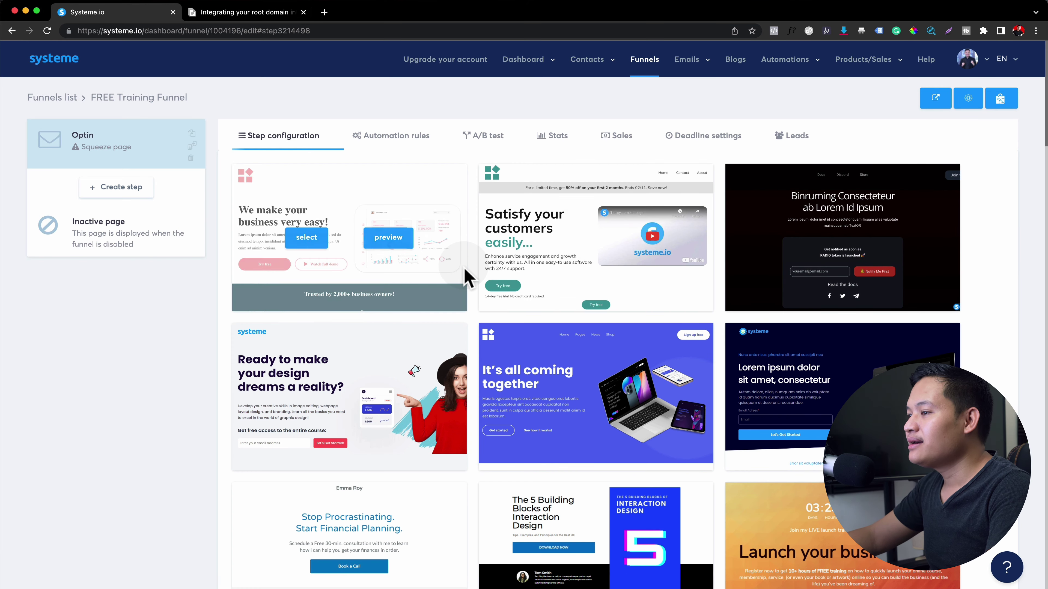
scroll(466, 274, "down", 5)
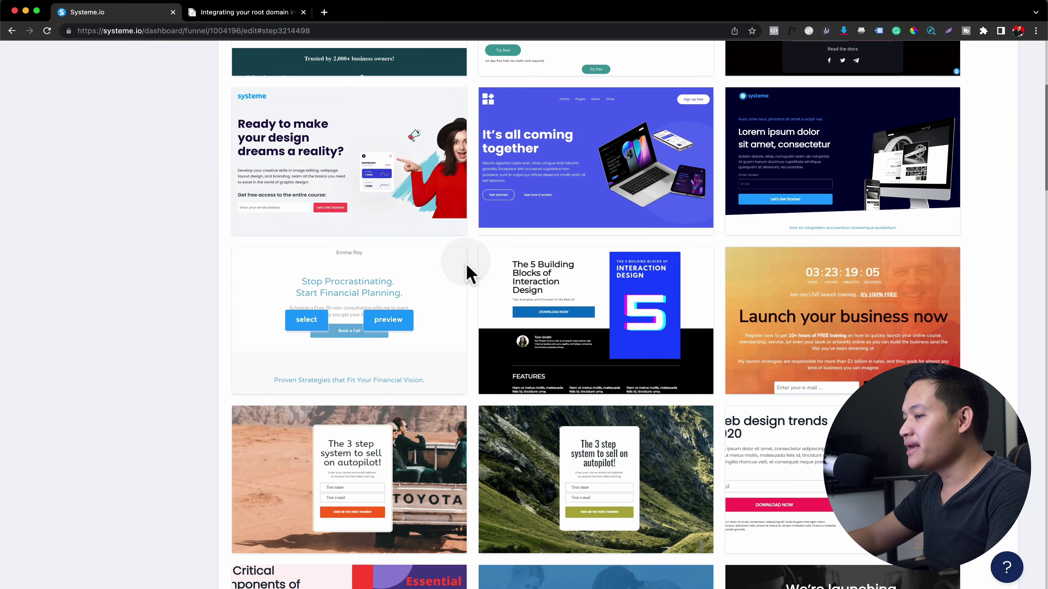
scroll(469, 273, "down", 8)
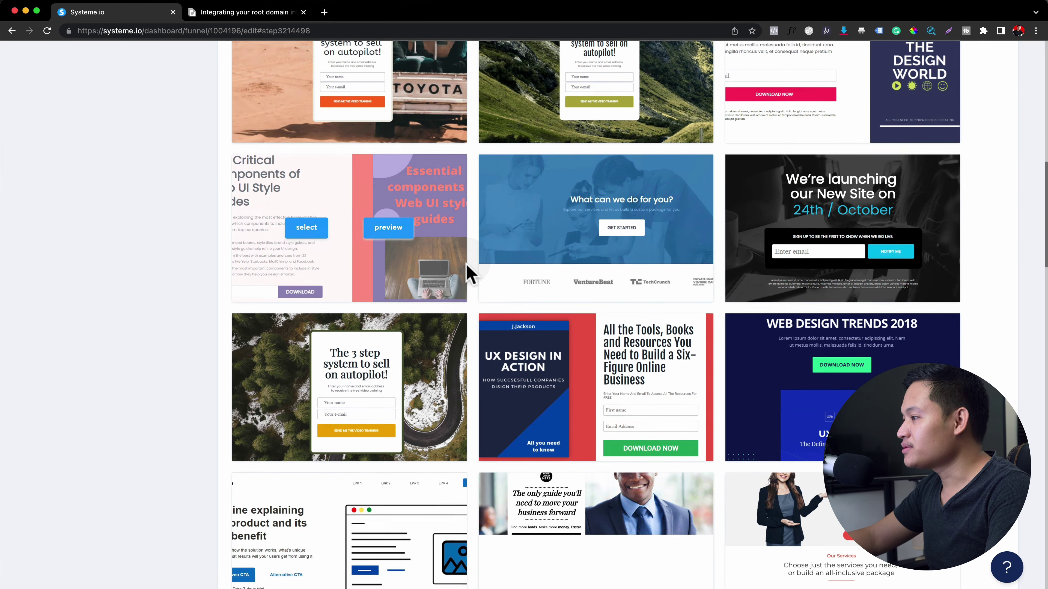
scroll(468, 273, "down", 4)
scroll(469, 274, "down", 1)
scroll(469, 273, "down", 5)
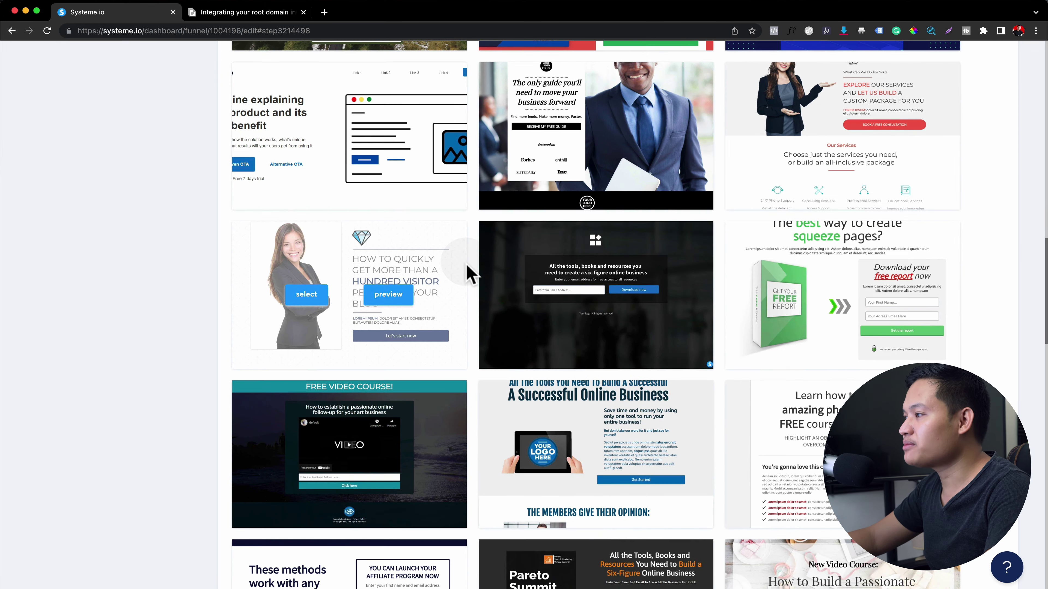
mouse_move(829, 316)
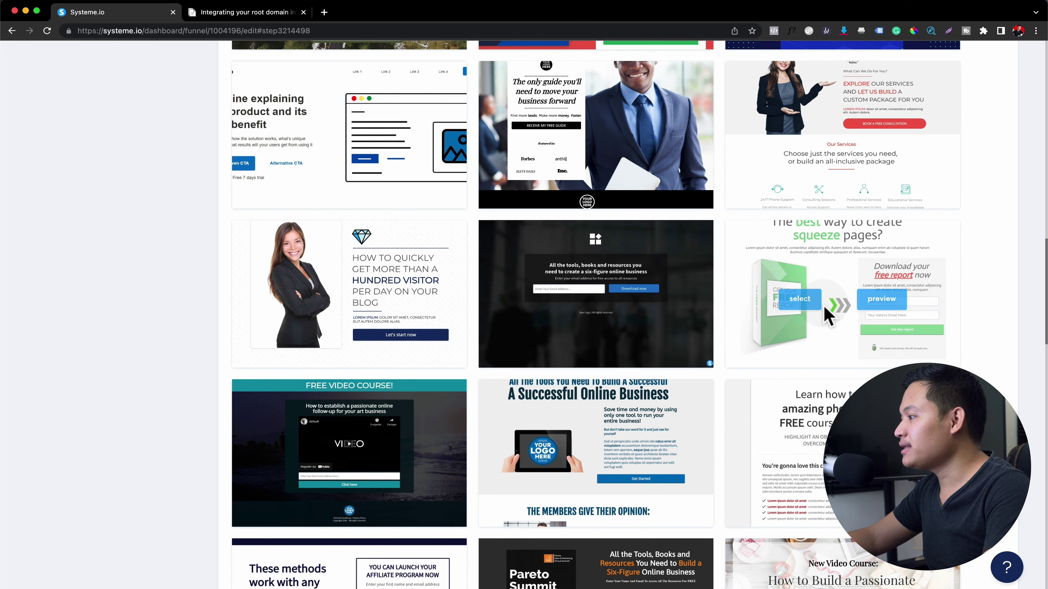
scroll(829, 315, "down", 8)
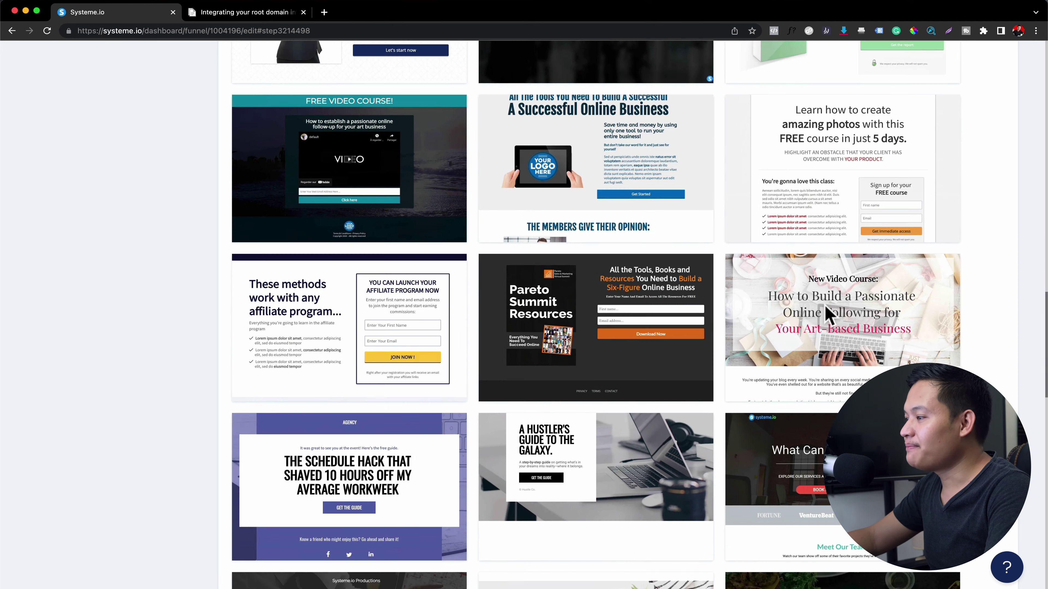
scroll(827, 314, "down", 13)
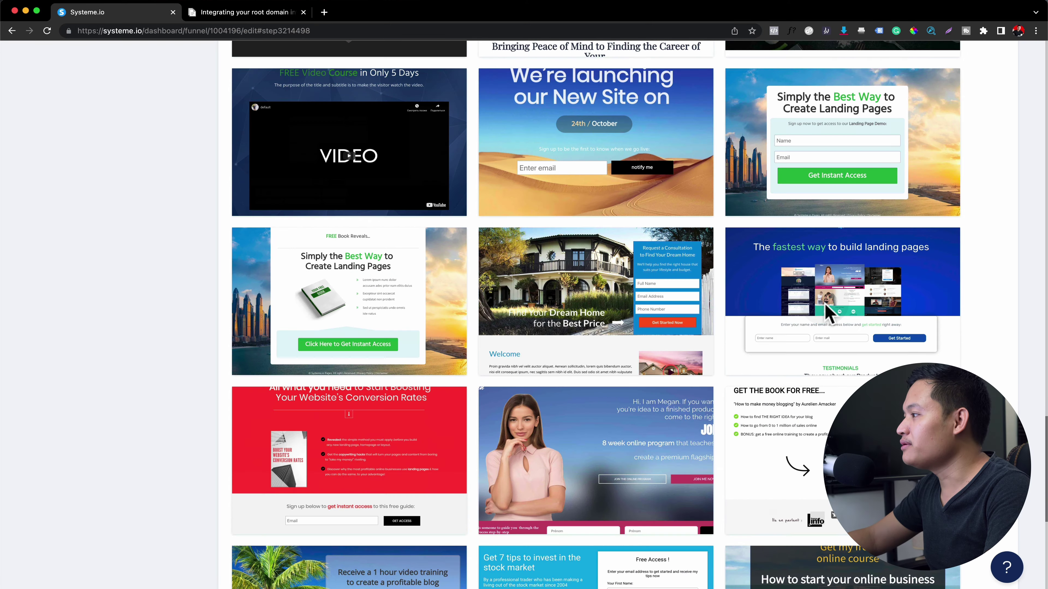
scroll(829, 316, "down", 10)
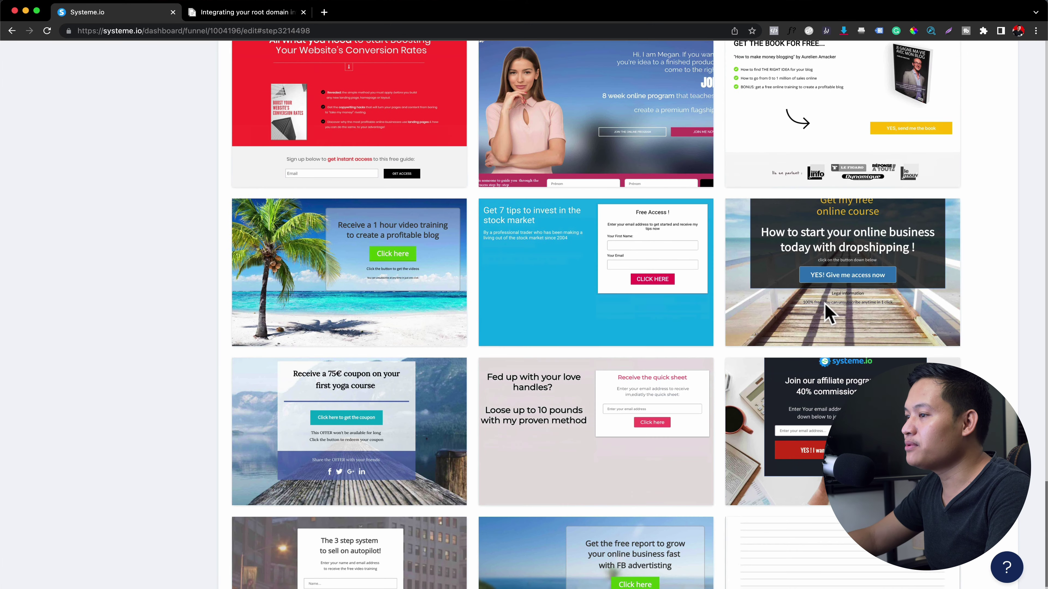
scroll(829, 316, "up", 20)
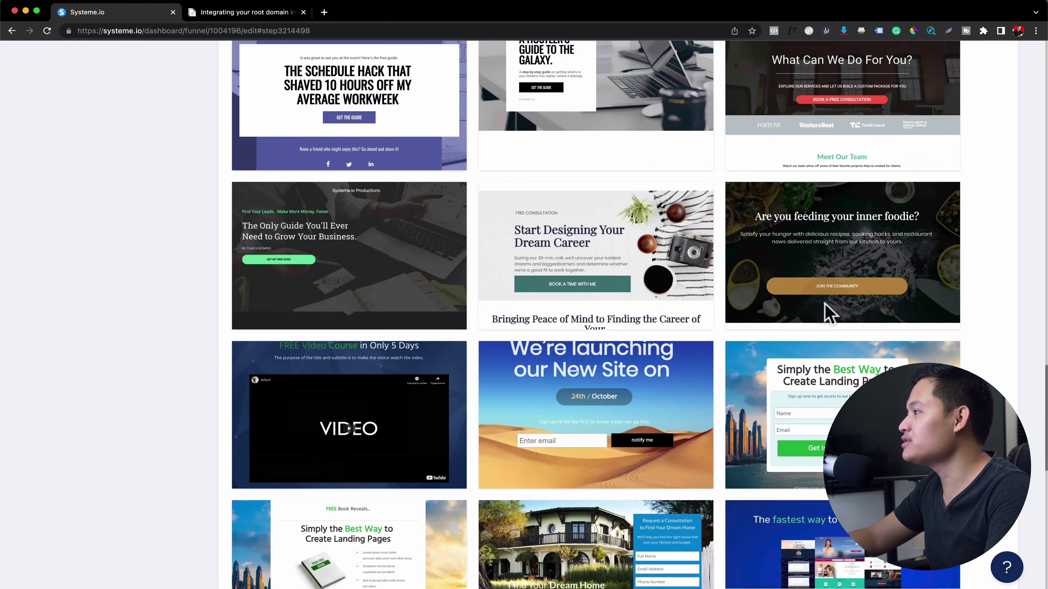
scroll(827, 314, "up", 8)
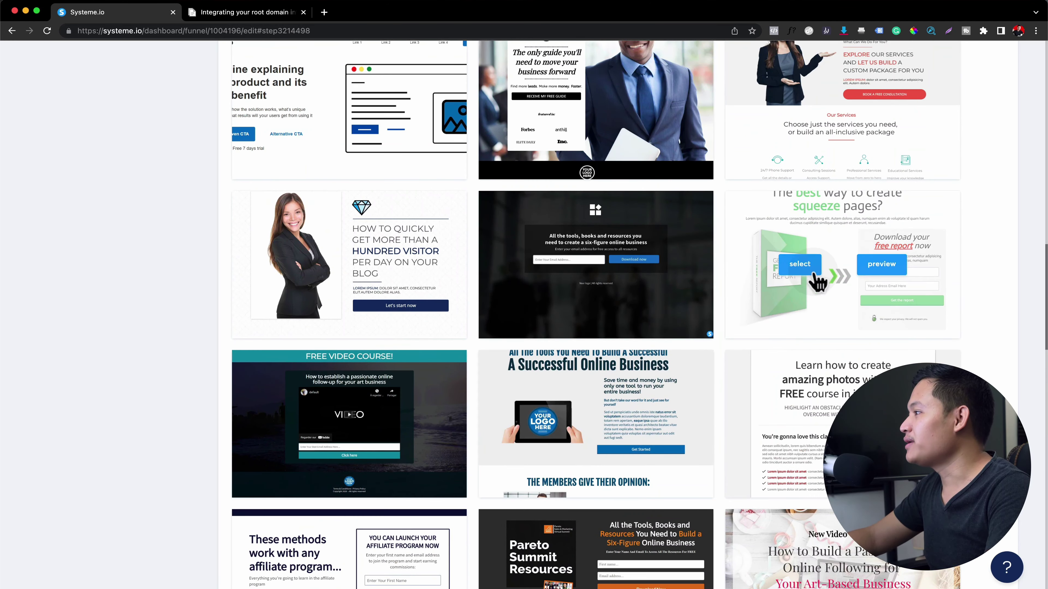
left_click(812, 272)
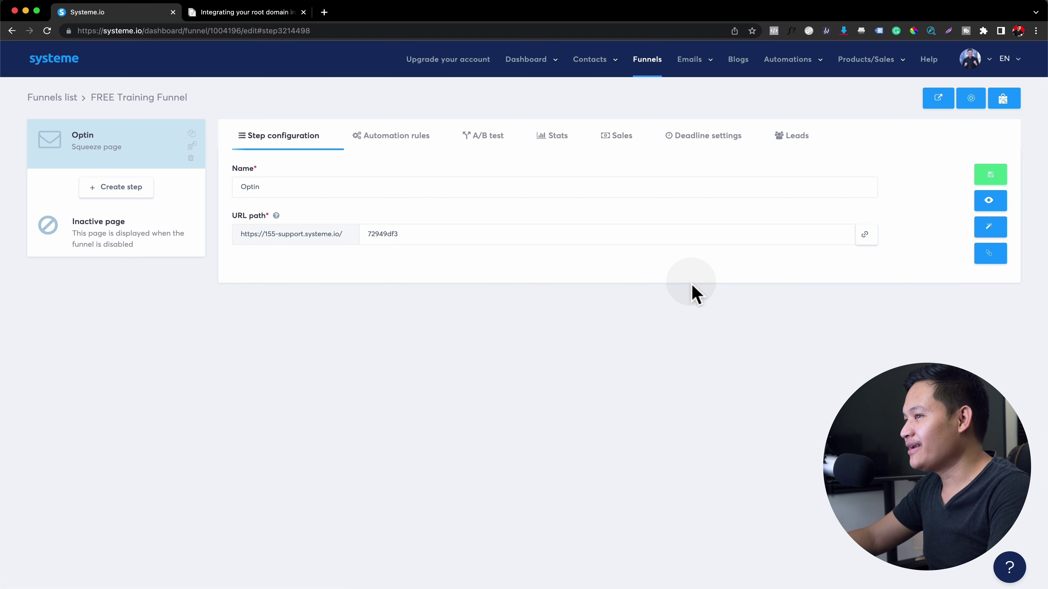
- Add a step named "Thank you page" of type Opt-in thank you page to the FREE Training Funnel
left_click(124, 188)
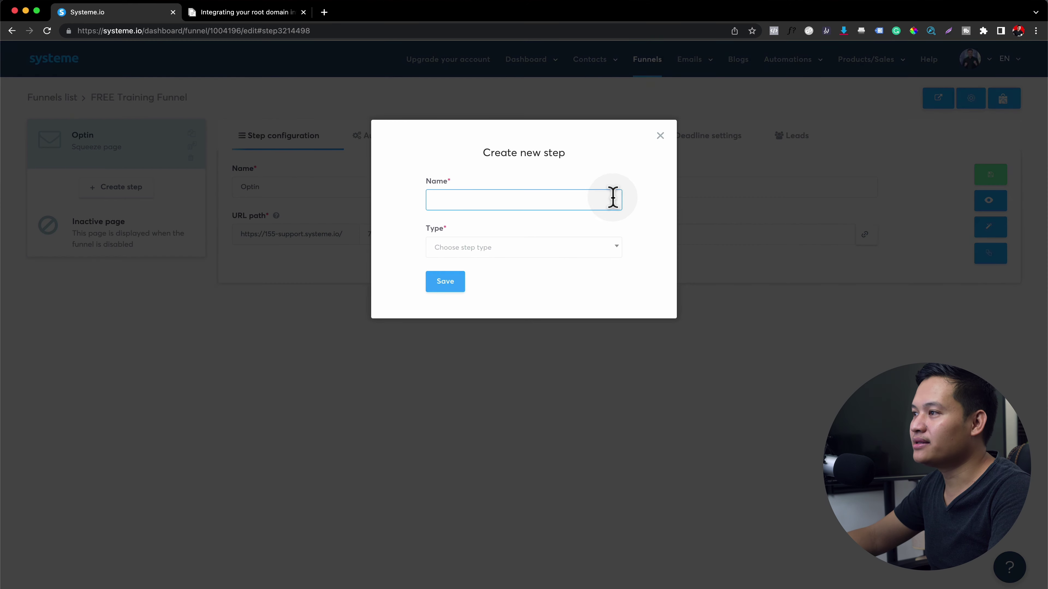
type("Thank you page")
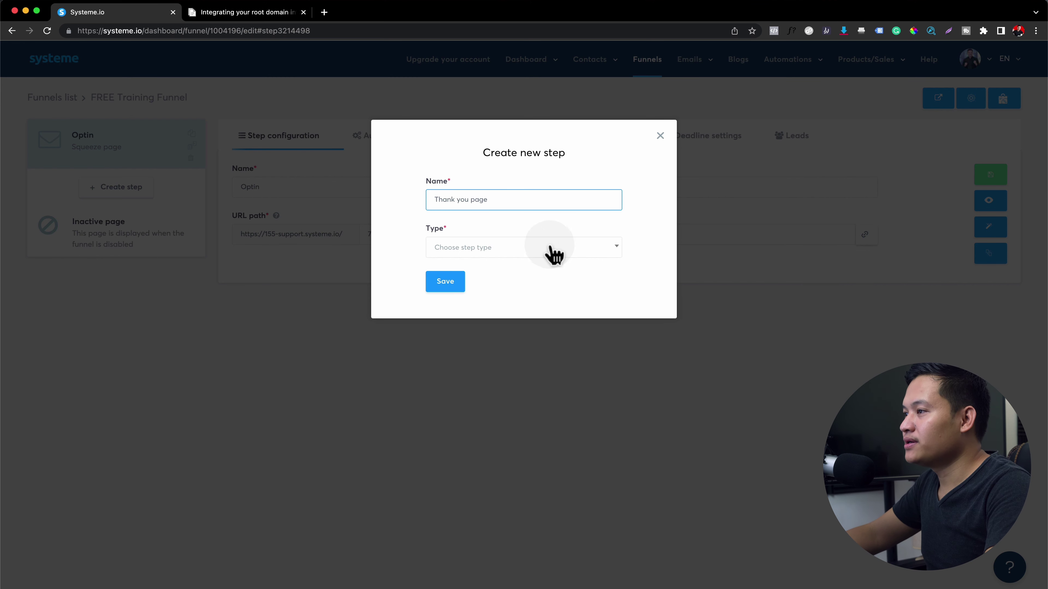
left_click(527, 249)
scroll(478, 345, "down", 3)
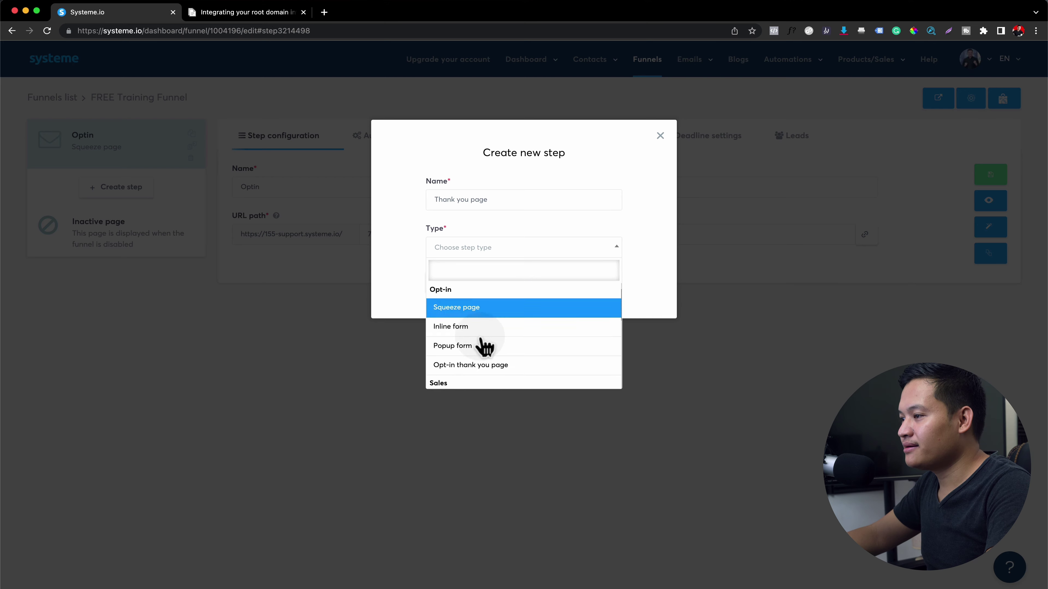
left_click(488, 346)
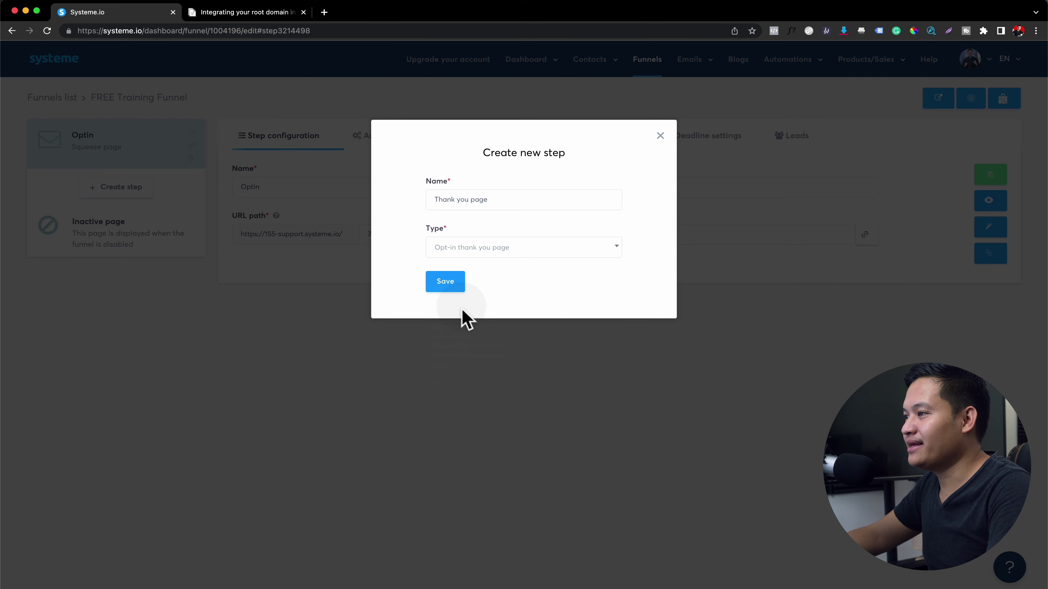
left_click(451, 284)
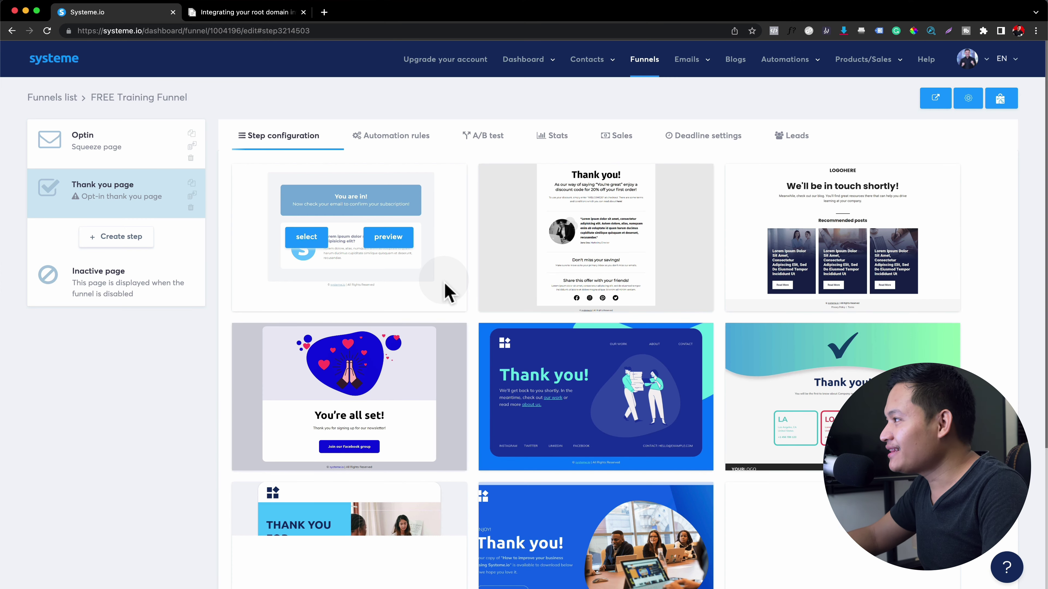
- Apply the "Thank You for Signing Up!" template with the free book and three steps to the Thank you page step
scroll(919, 351, "down", 4)
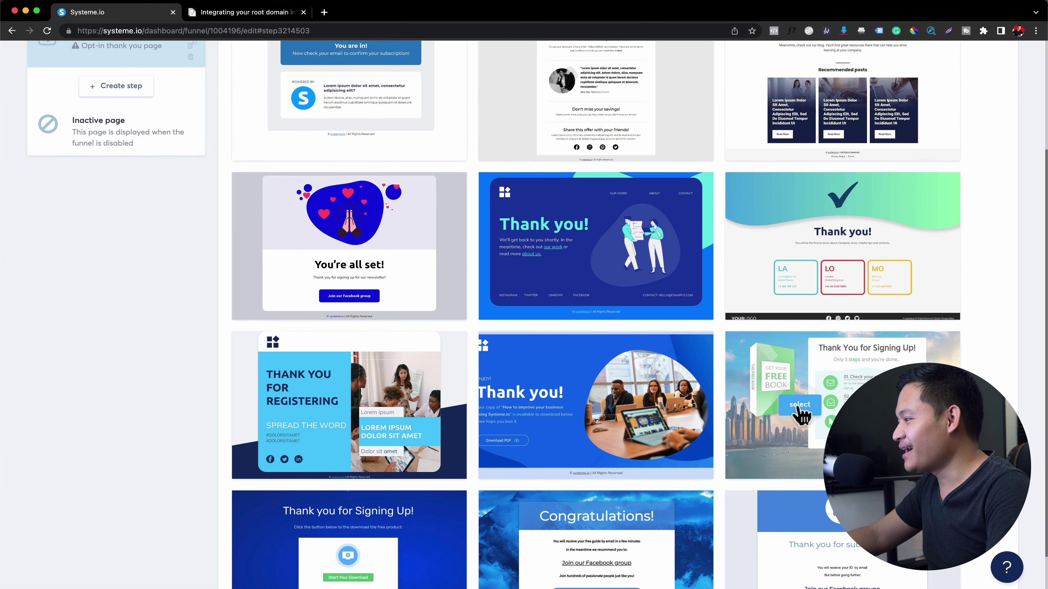
scroll(796, 372, "down", 2)
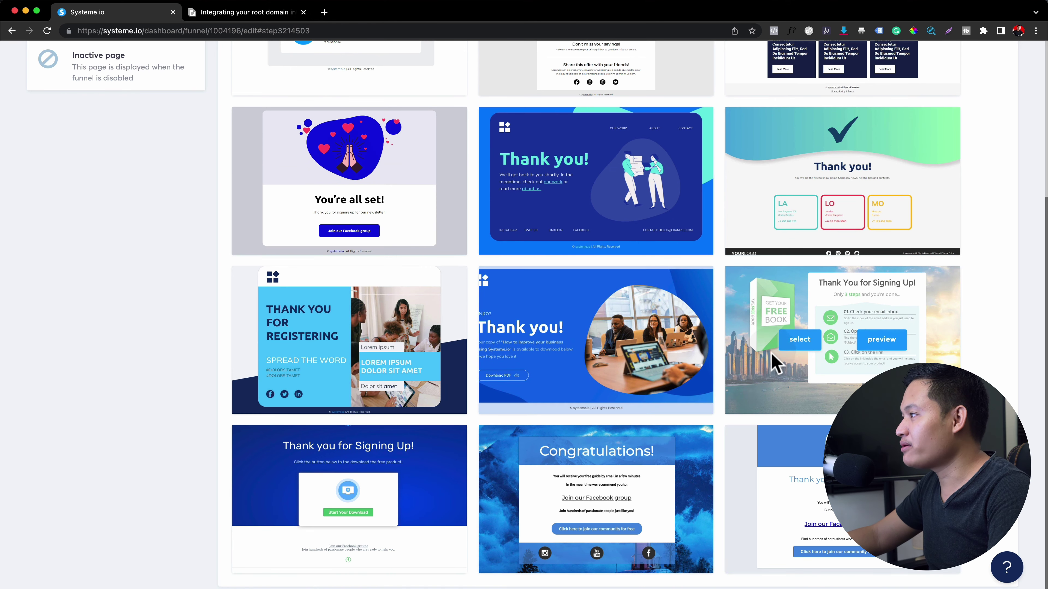
left_click(800, 339)
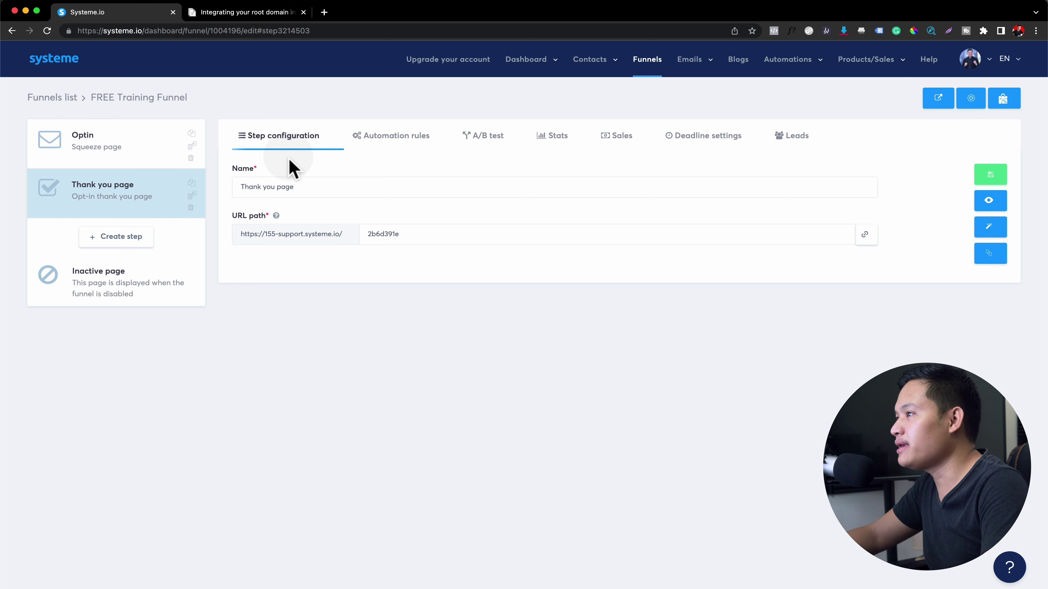
- Add a step named "Sales Page" of type Sales page to the FREE Training Funnel
left_click(108, 241)
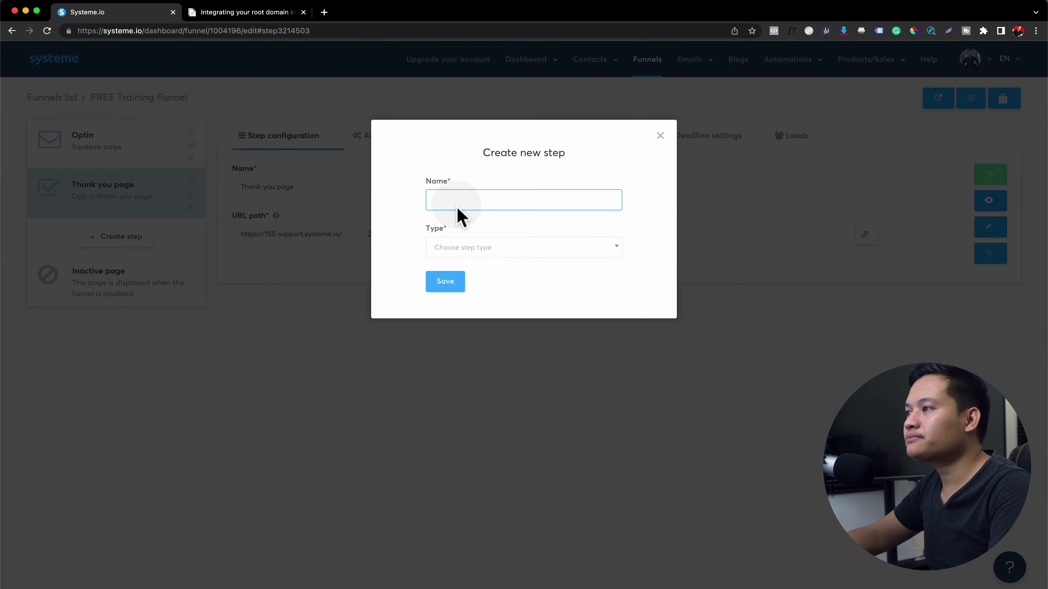
left_click(484, 192)
type("Sales Page")
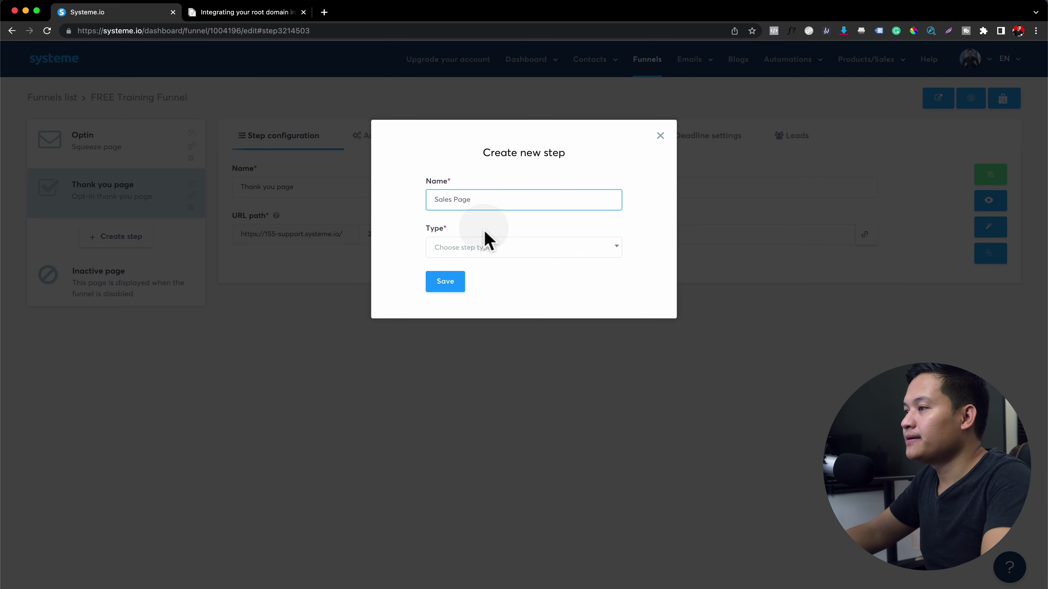
left_click(489, 248)
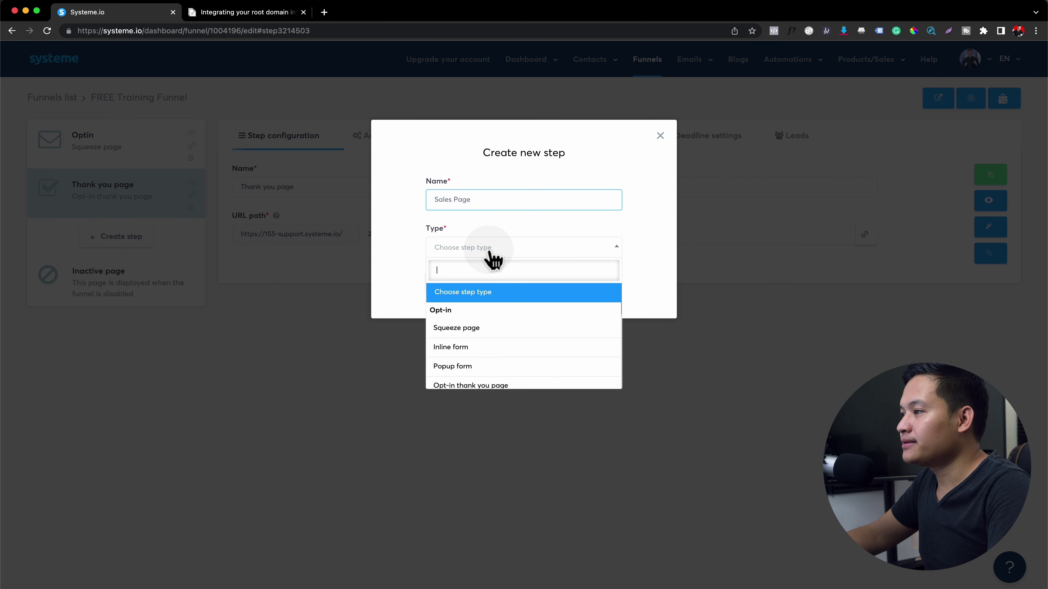
scroll(489, 351, "down", 3)
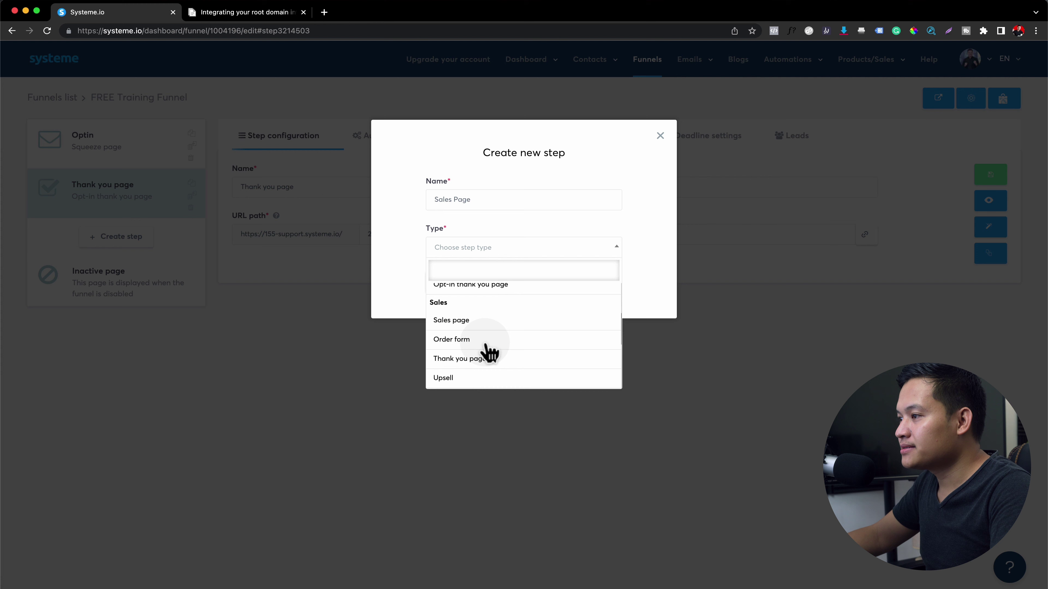
left_click(483, 326)
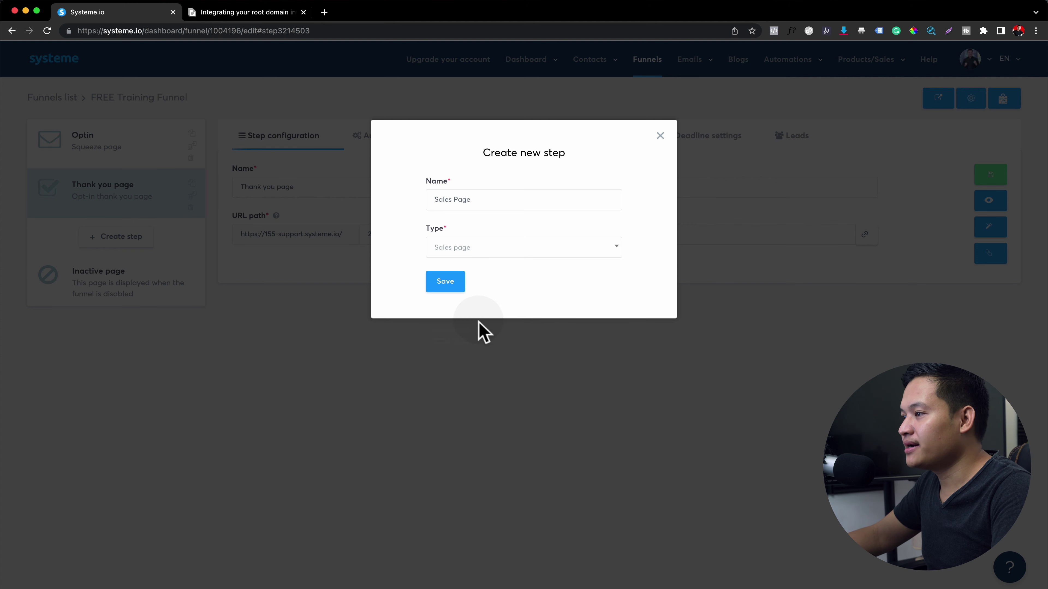
left_click(451, 285)
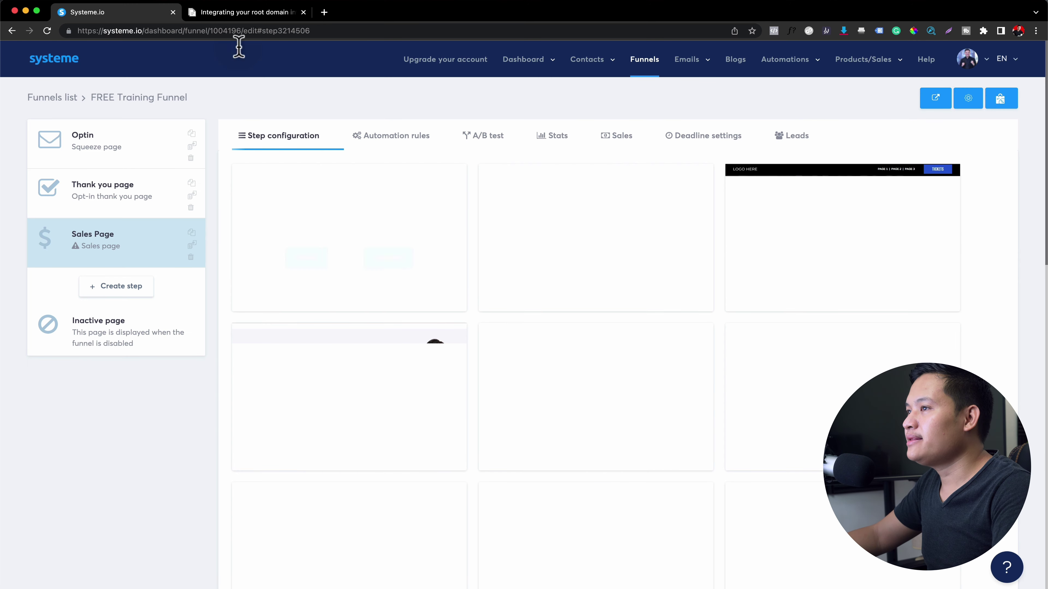
- Apply the systeme-branded "How To Get [Desired Outcome] By Doing [Activity]" video template to the Sales Page step and save the step
mouse_move(436, 263)
mouse_move(947, 296)
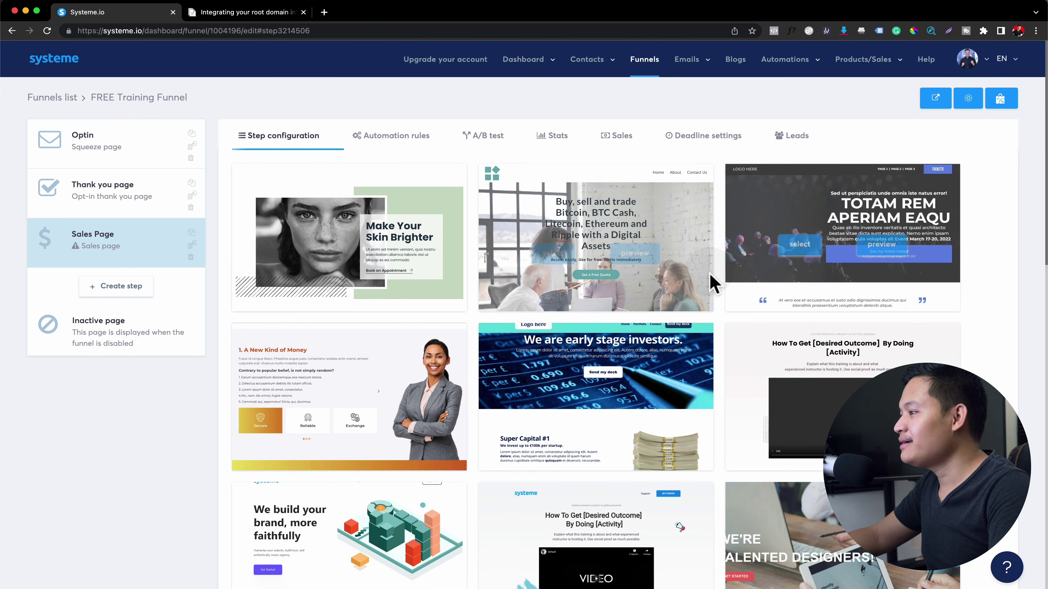
scroll(712, 283, "down", 5)
scroll(713, 284, "down", 5)
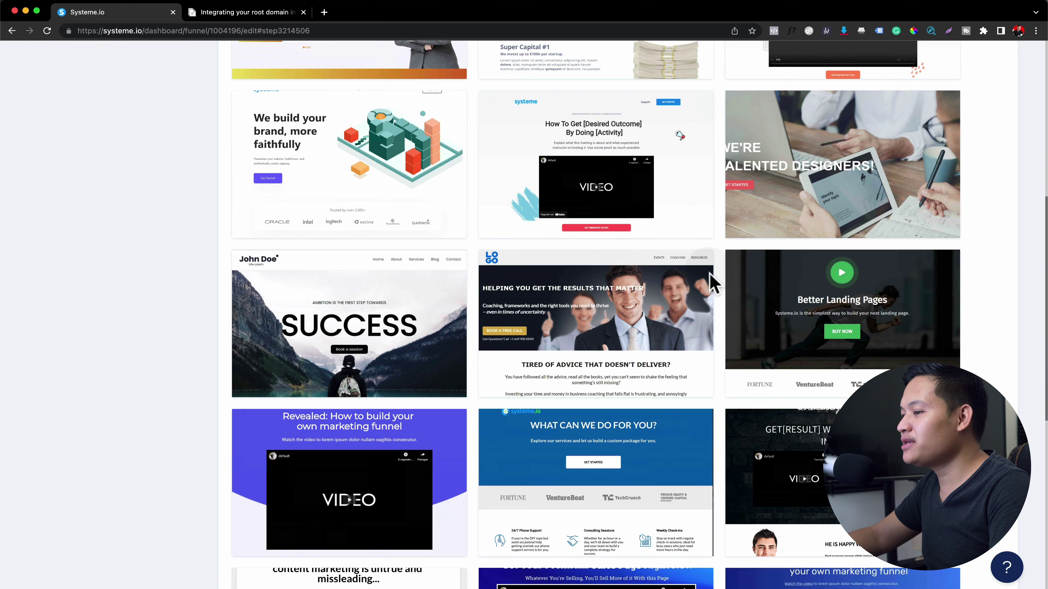
scroll(713, 284, "down", 5)
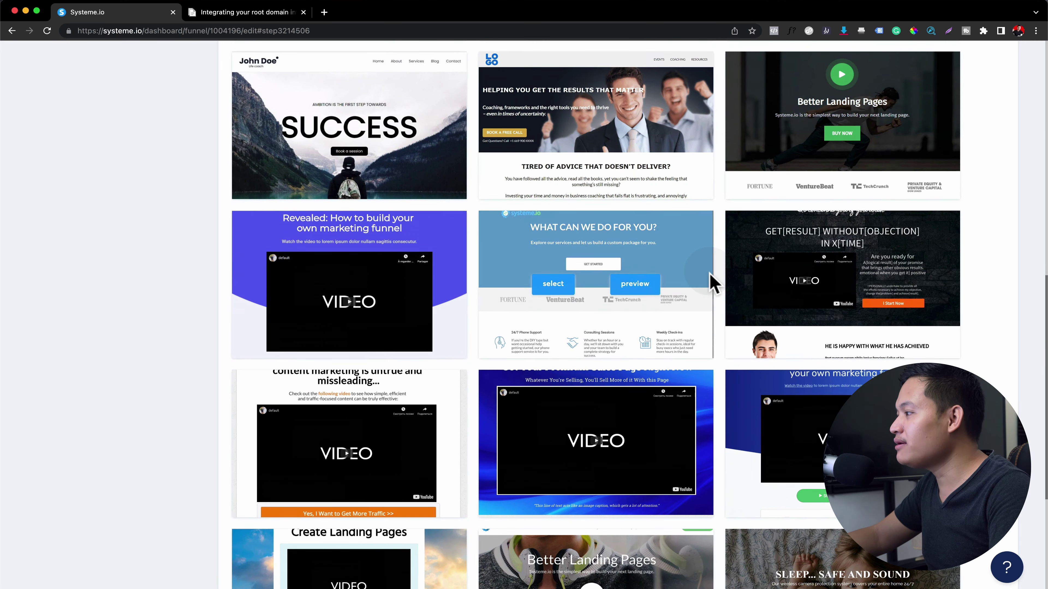
scroll(713, 282, "down", 5)
scroll(713, 282, "down", 2)
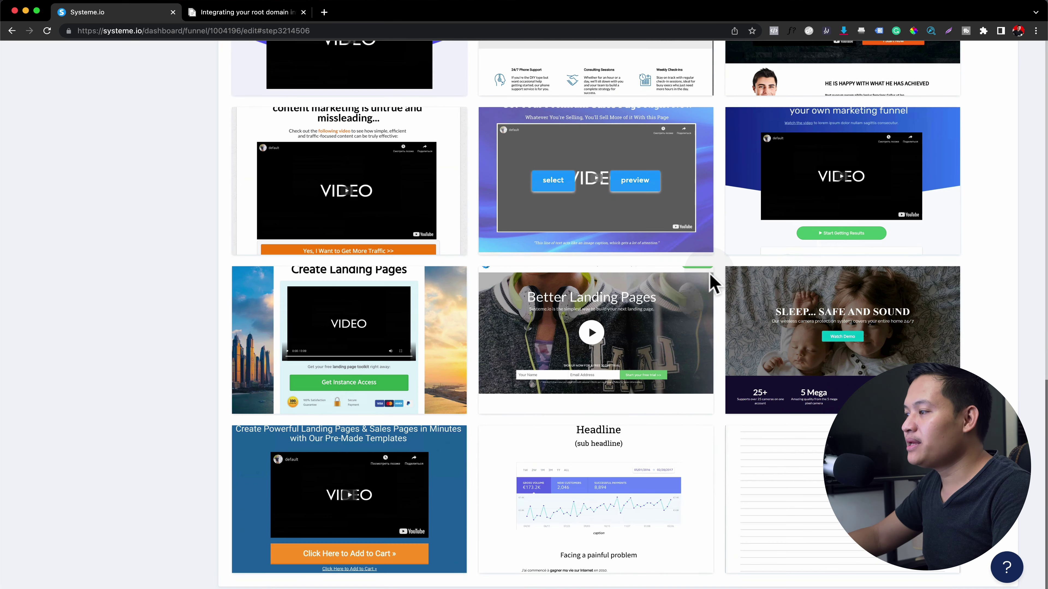
scroll(713, 282, "up", 12)
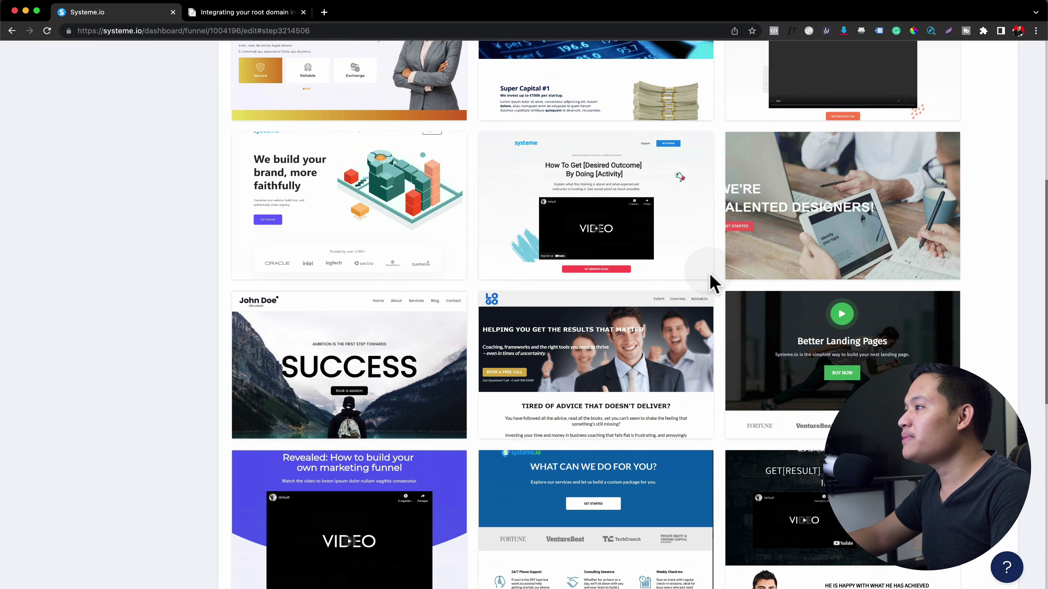
scroll(713, 282, "up", 5)
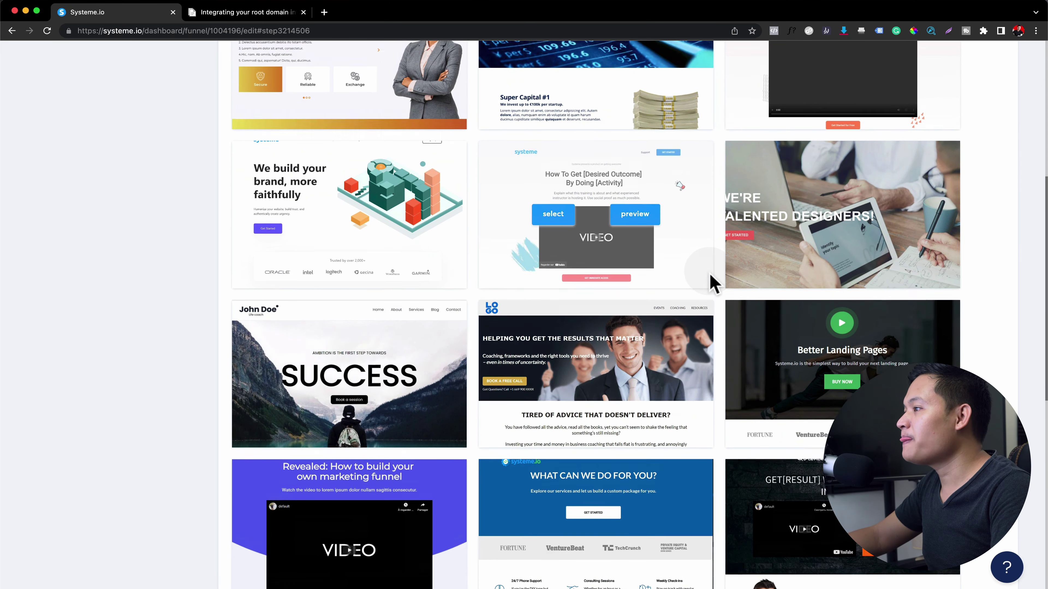
scroll(714, 283, "down", 3)
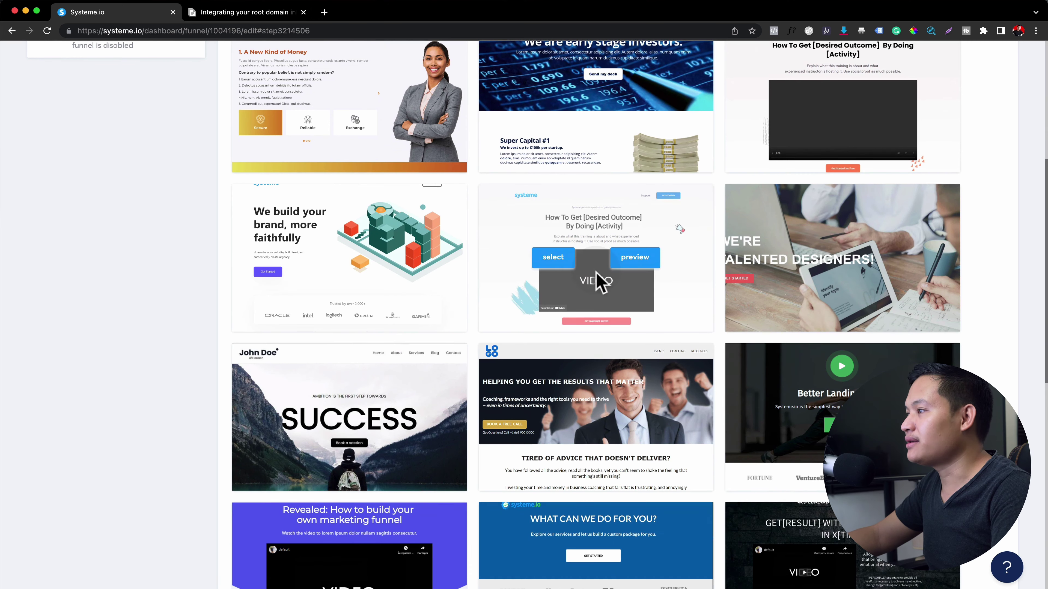
left_click(545, 264)
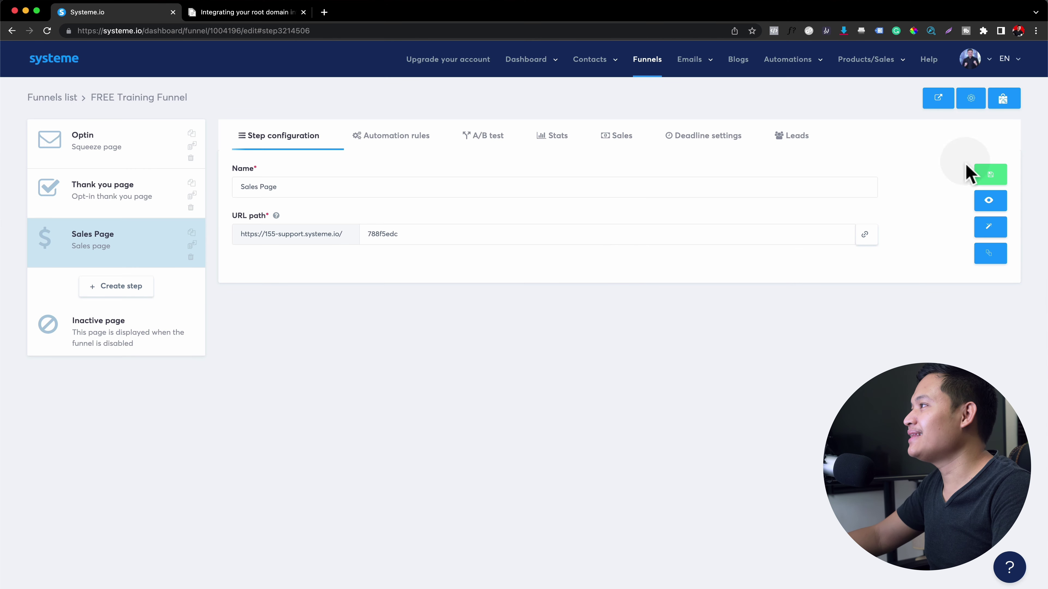
left_click(988, 178)
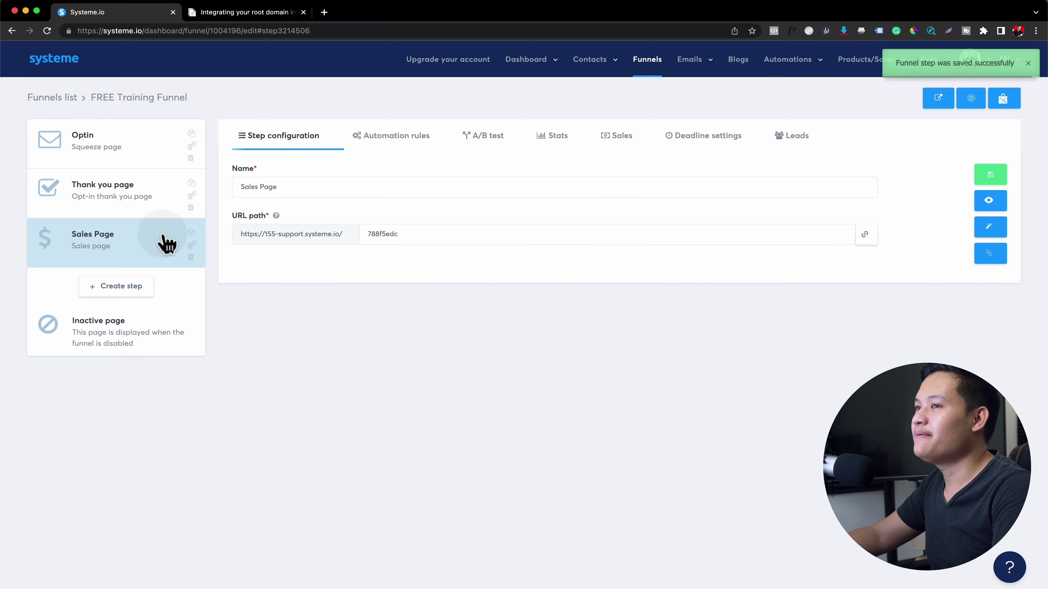
- Open the funnel's Optin squeeze page in the page editor
left_click(113, 156)
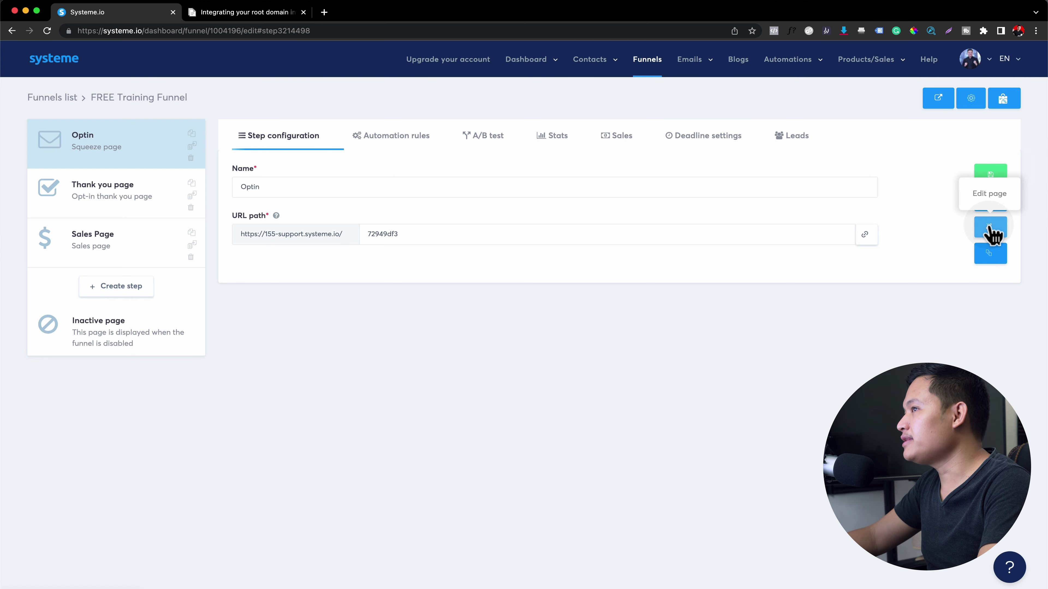
left_click(990, 229)
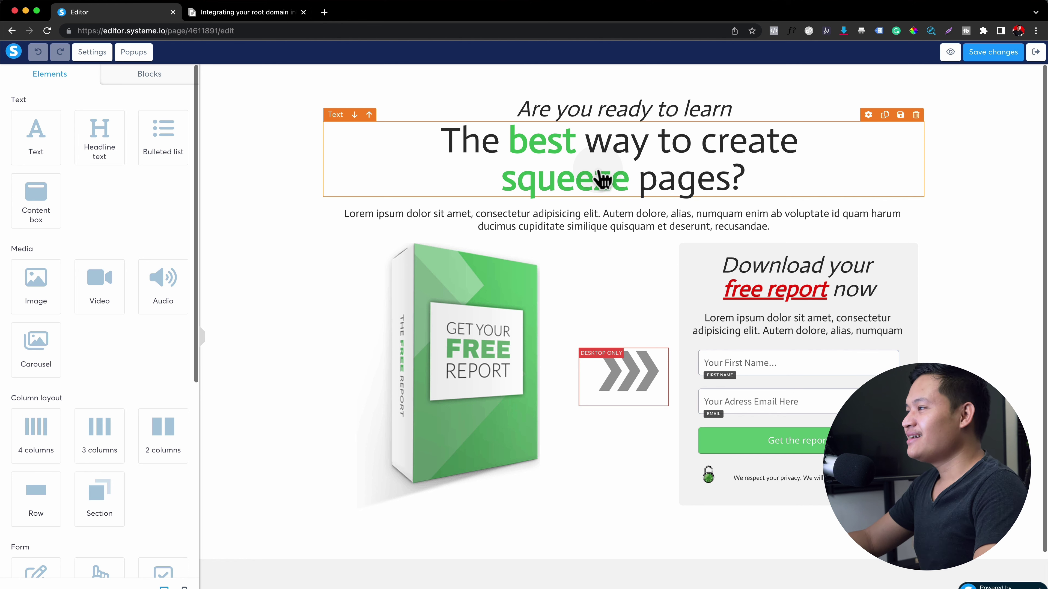
left_click(588, 112)
key("Escape")
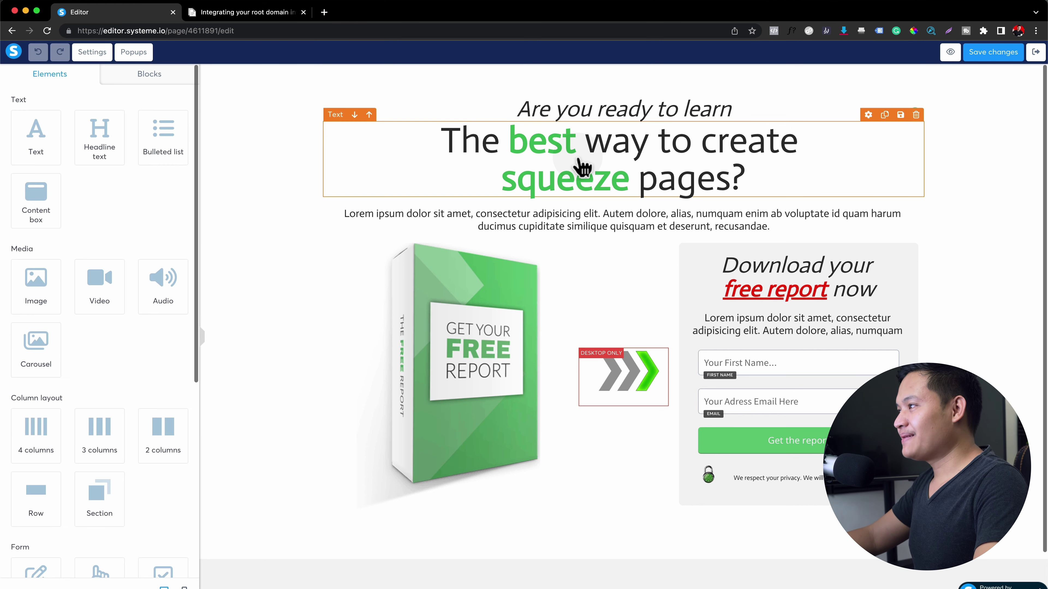
- Look at the image library and upload options for the green book image, and close them without choosing a file
left_click(479, 295)
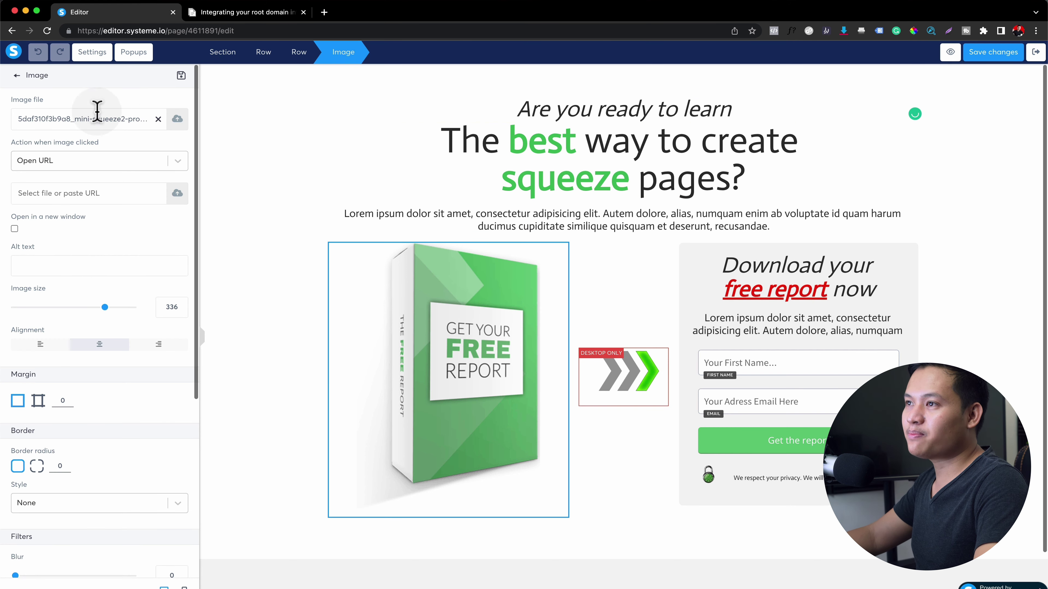
left_click(128, 119)
left_click(177, 119)
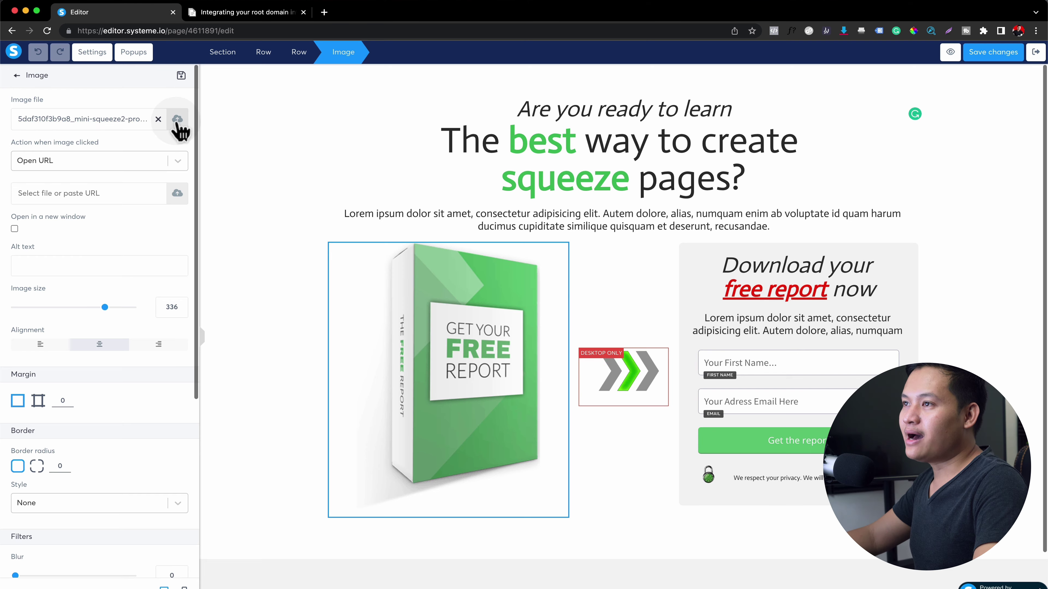
left_click(597, 223)
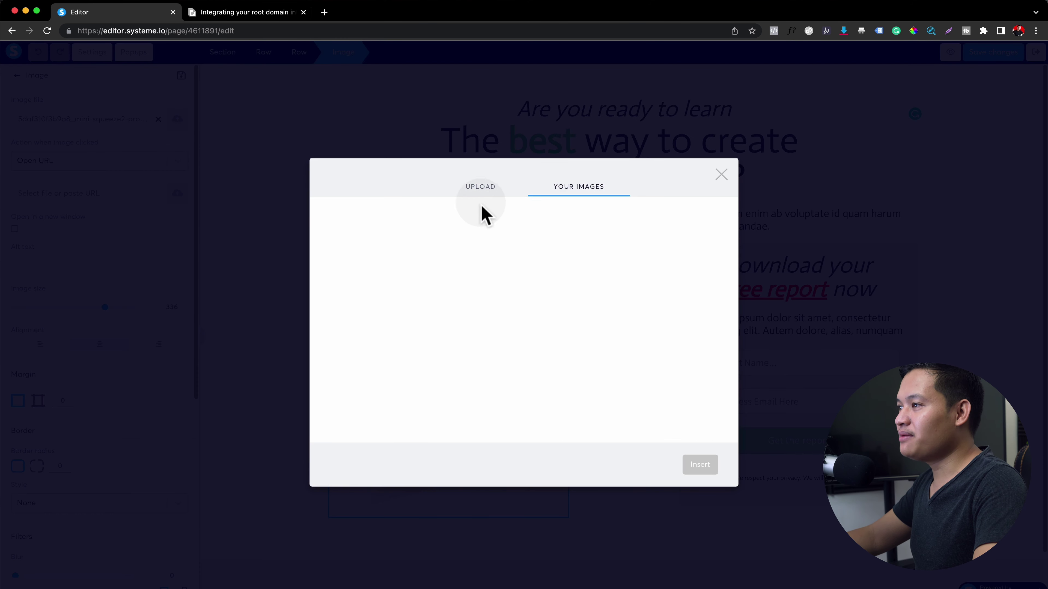
left_click(479, 198)
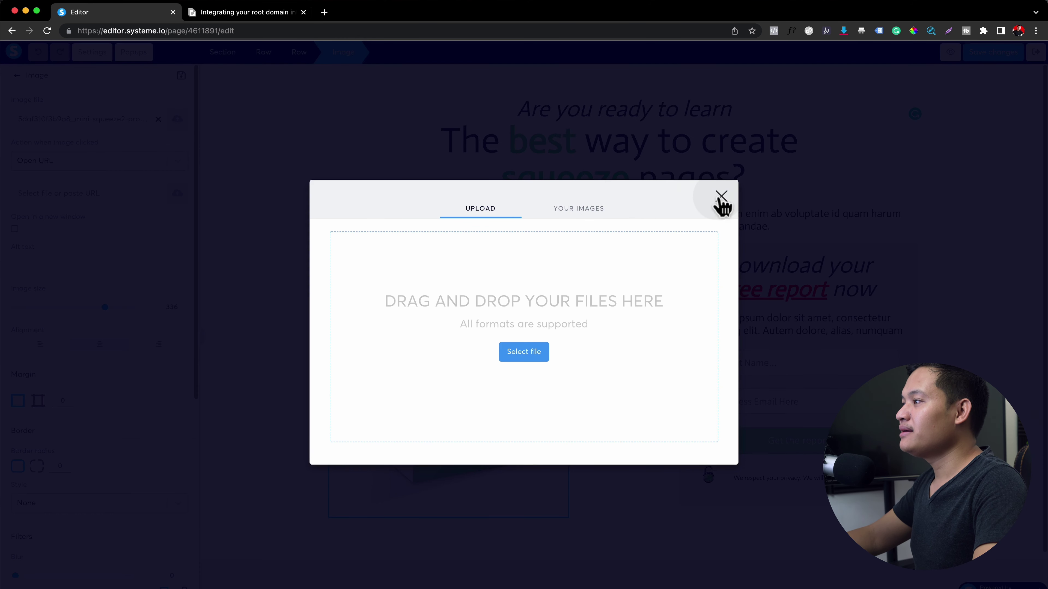
left_click(721, 196)
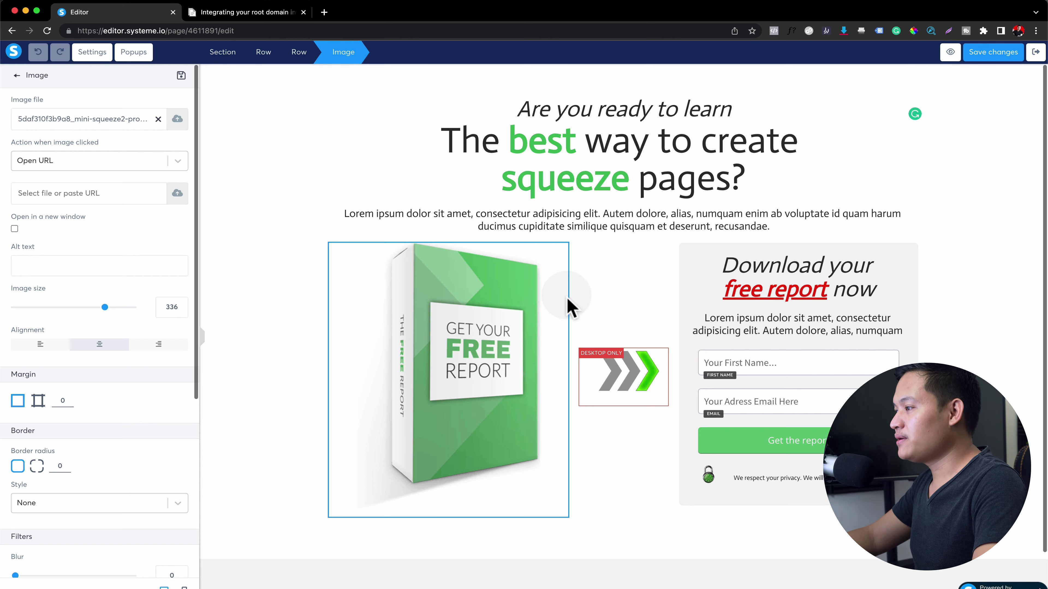
- Add an exclamation mark to the end of the "Download your free report now" heading above the form
left_click(800, 286)
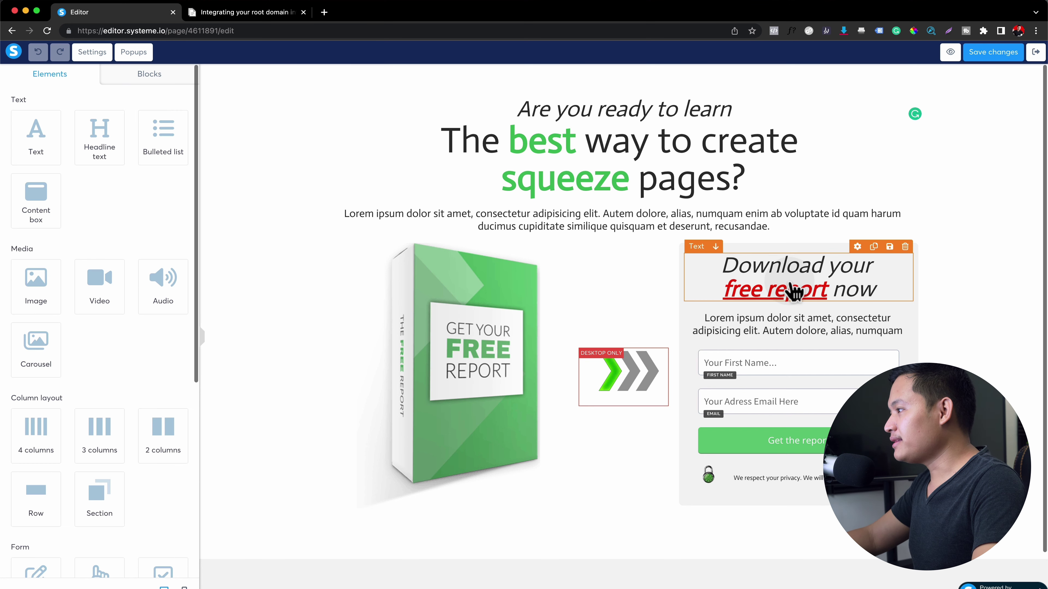
left_click(792, 289)
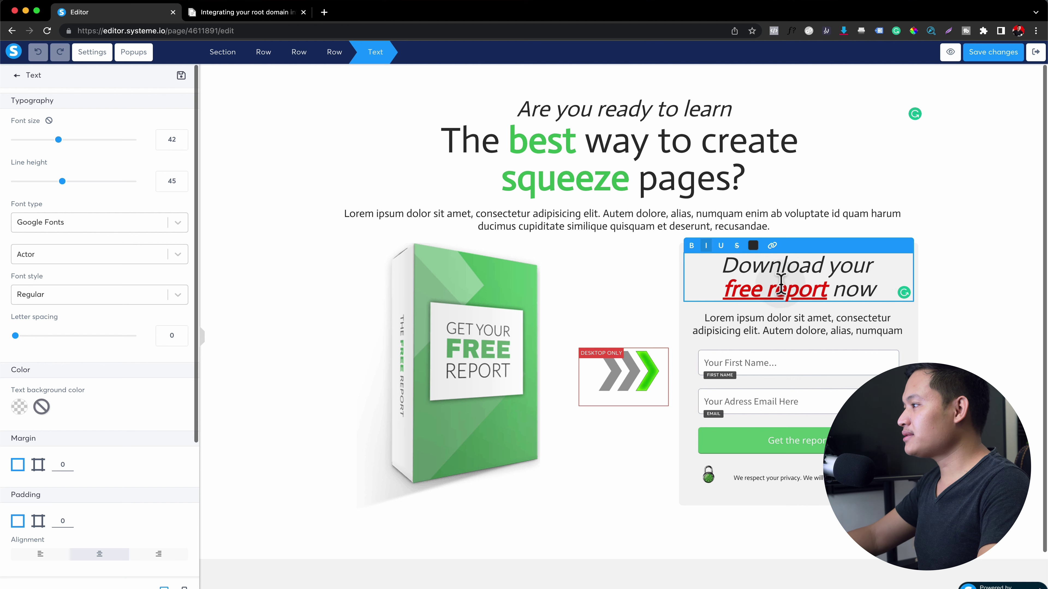
left_click(890, 290)
type("!")
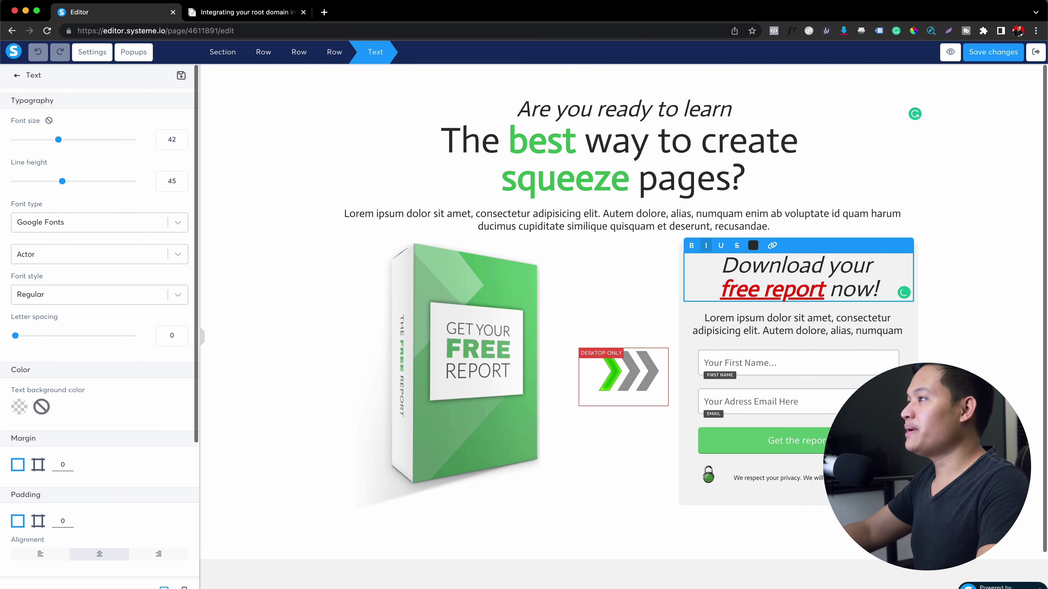
- Replace the main headline with FREE Ebook: "How To Start Your Online business From Scratch"
left_click(569, 143)
left_click(559, 149)
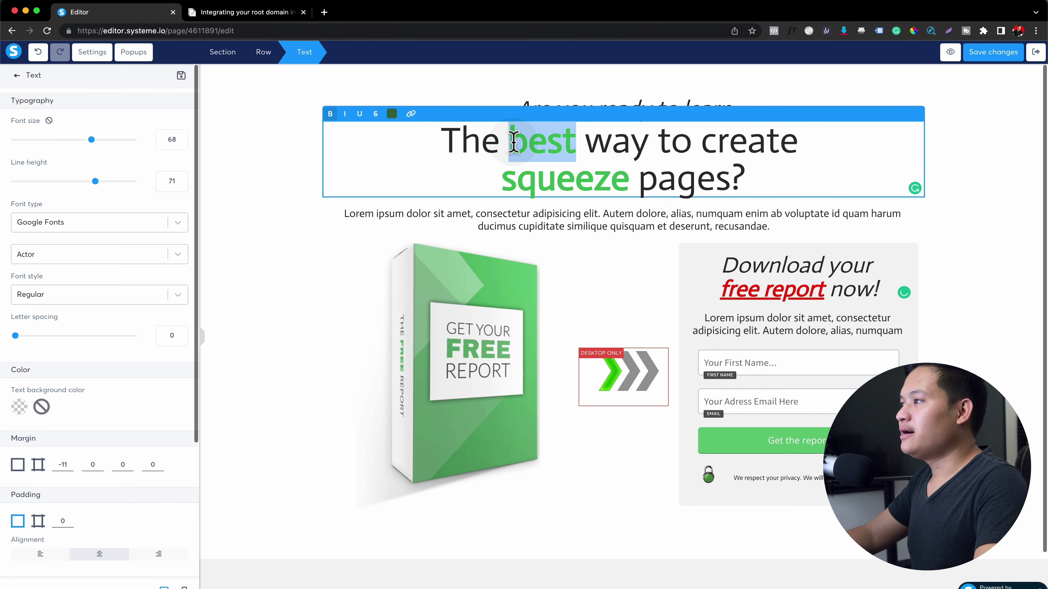
triple_click(558, 150)
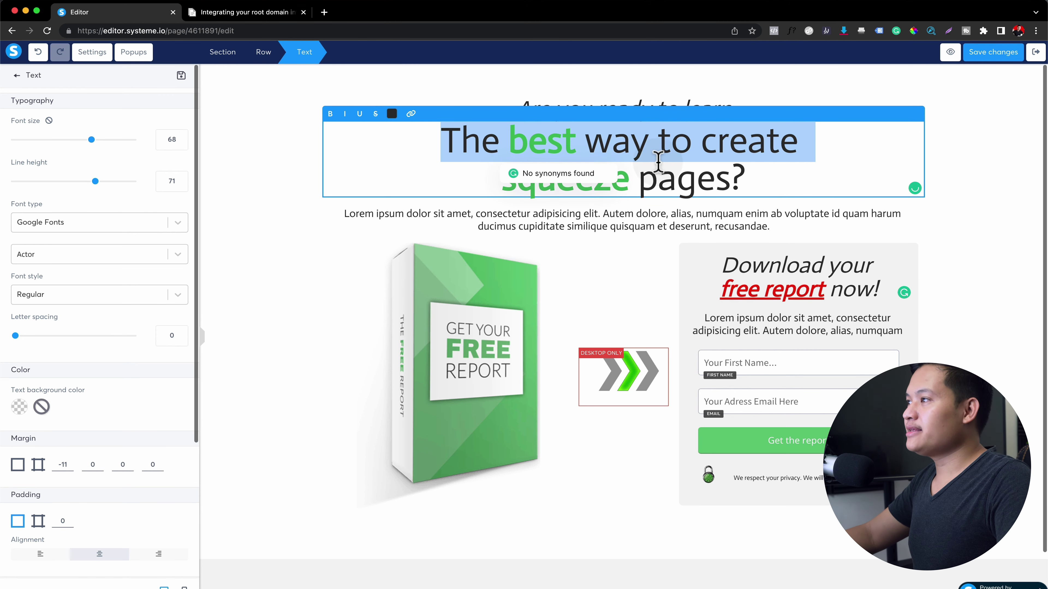
left_click(833, 164)
triple_click(762, 178)
type("FREE Ebook")
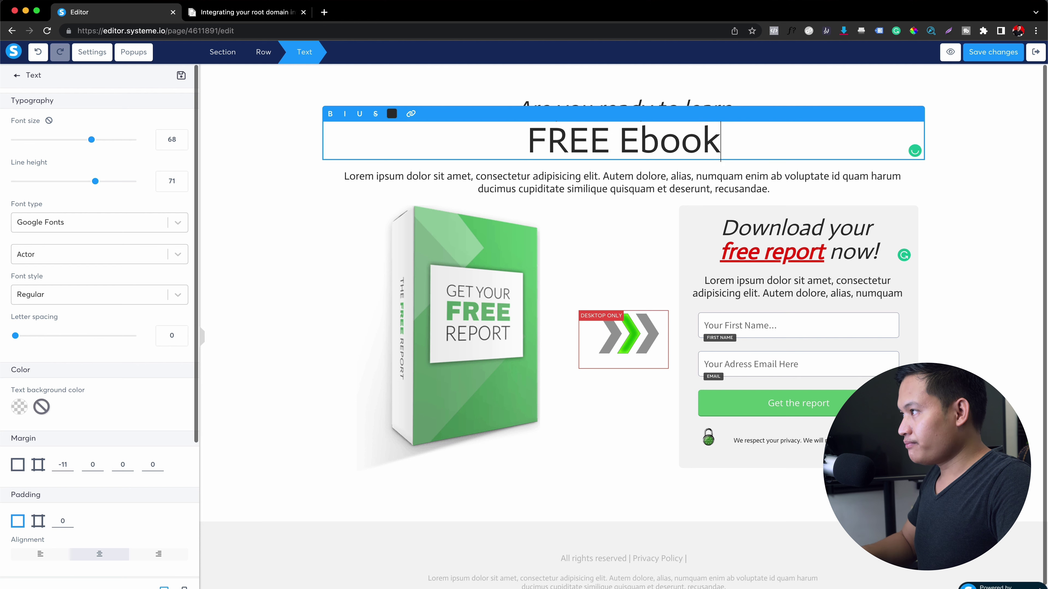
type(":")
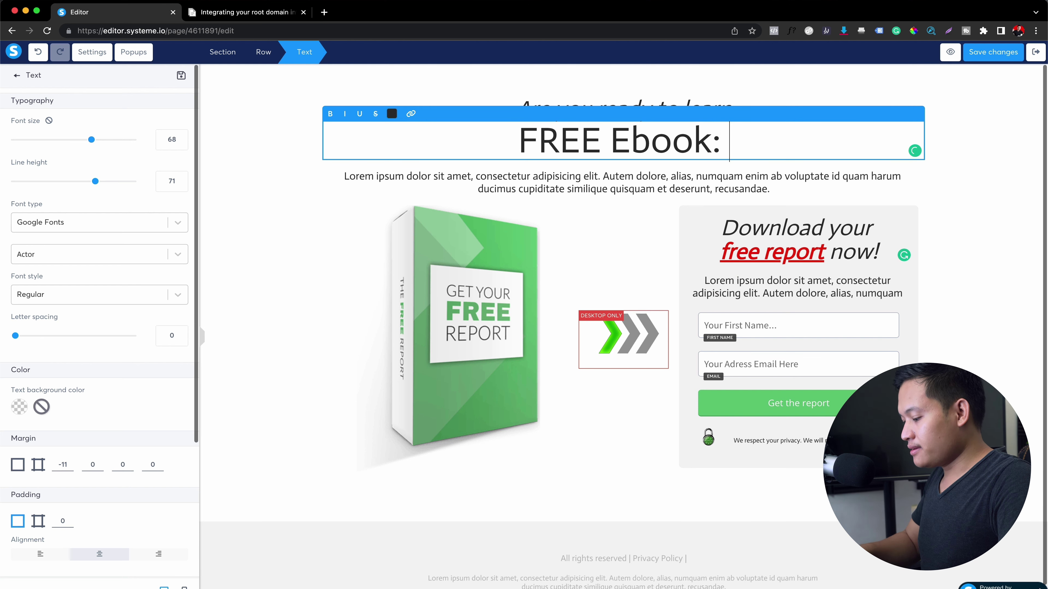
type("\"How To Start Your Online business FRom Scratch\"")
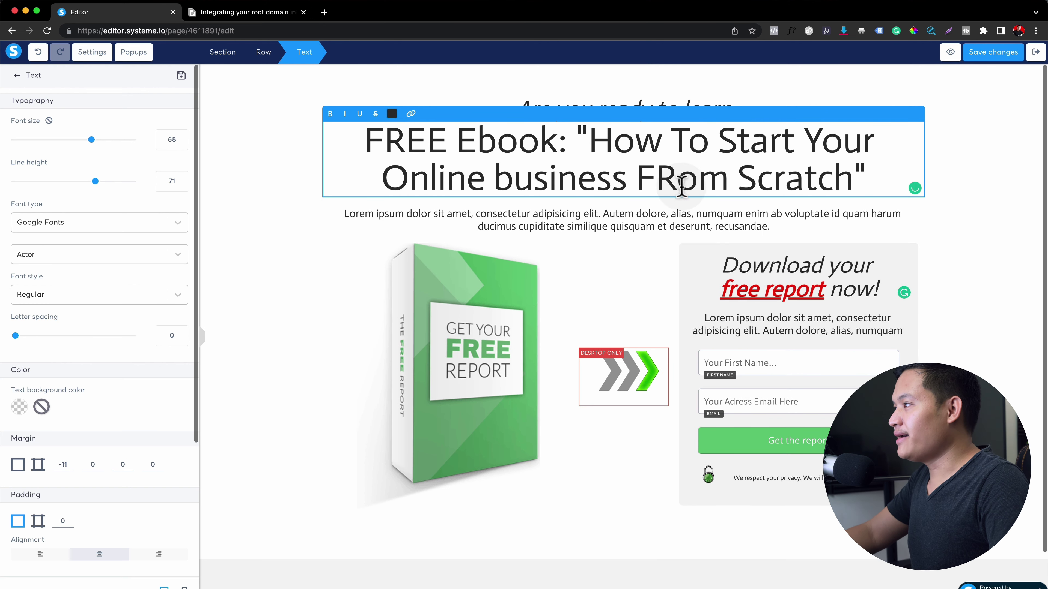
left_click(678, 178)
key("BackSpace")
type("r")
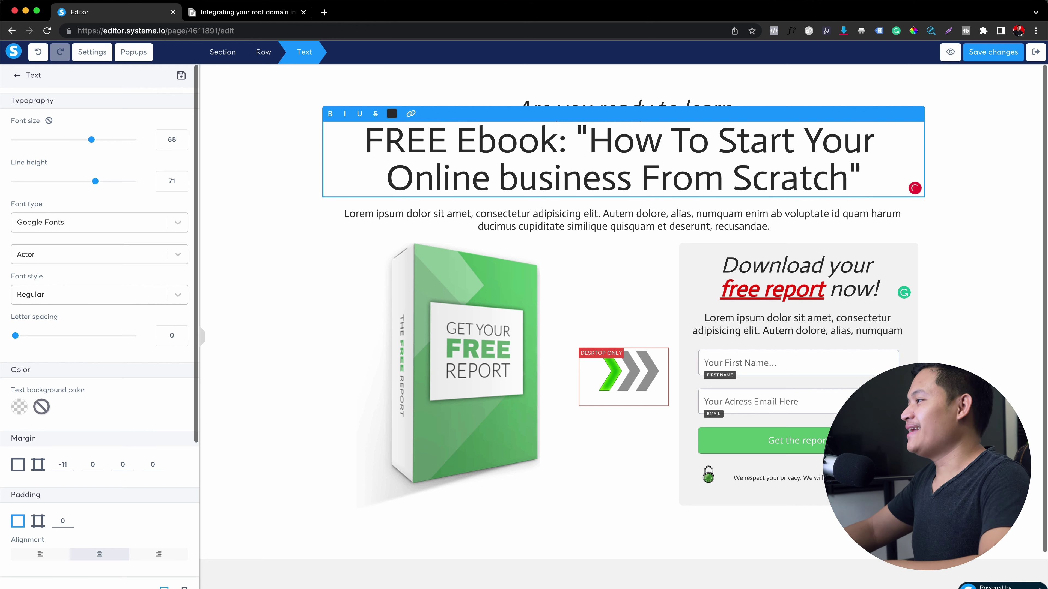
- Replace the word "report" with "ebook" in the download heading above the form
left_click(767, 291)
left_click_drag(770, 291, 828, 296)
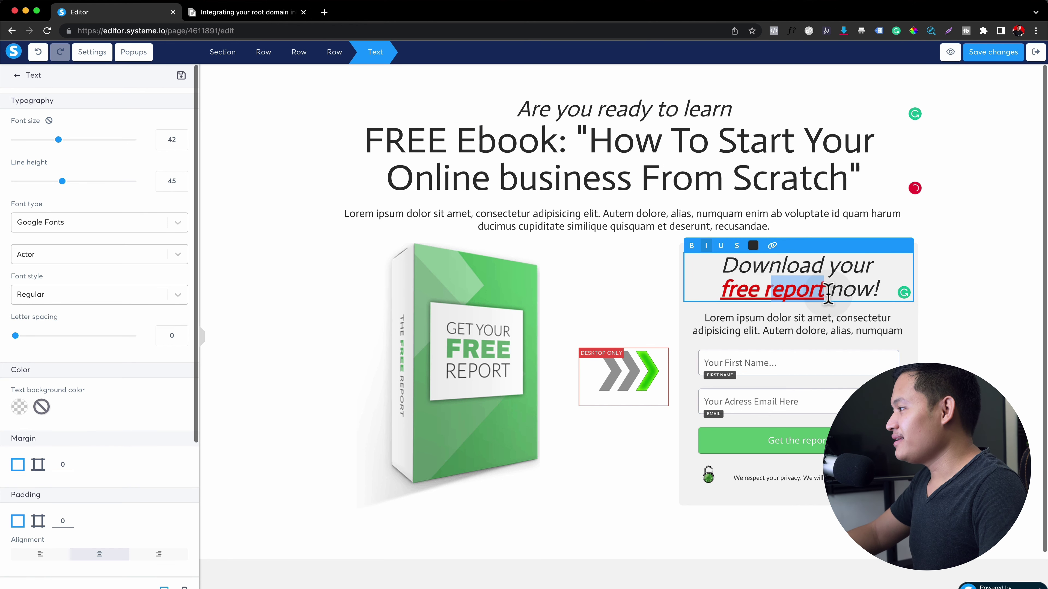
type("ebook")
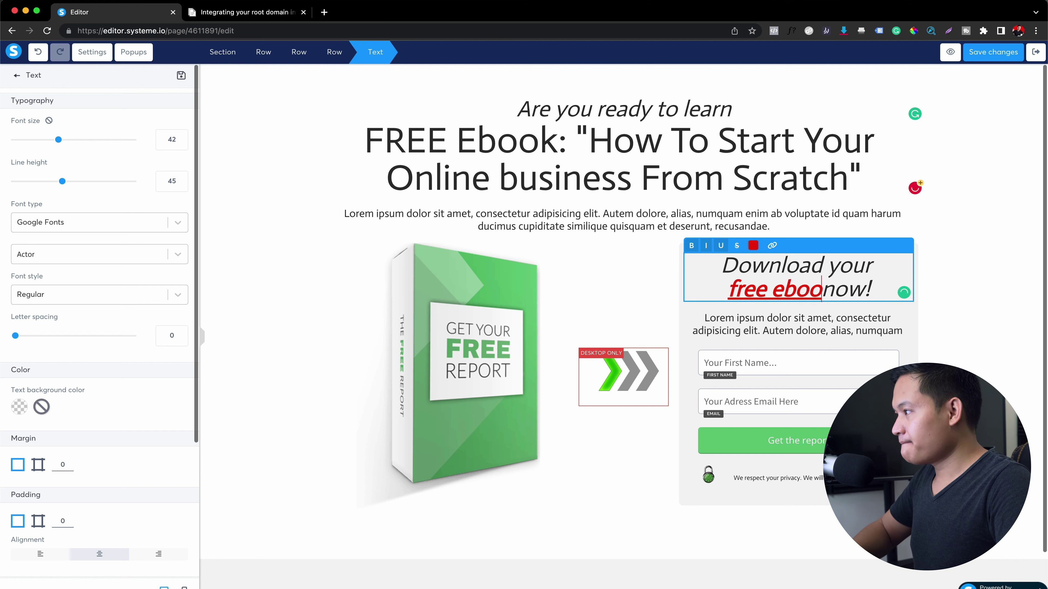
left_click(804, 333)
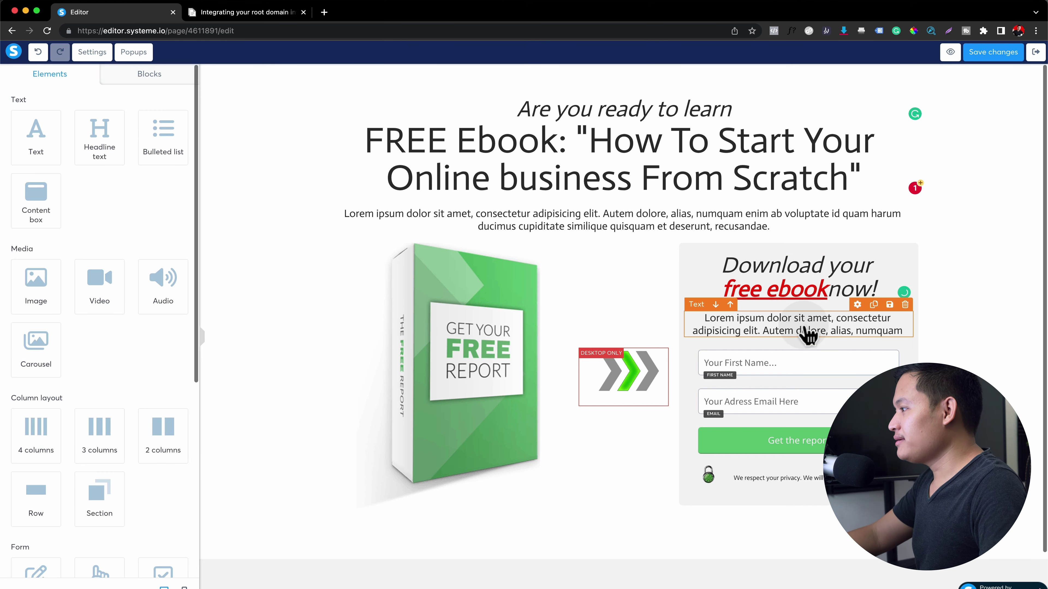
left_click(754, 323)
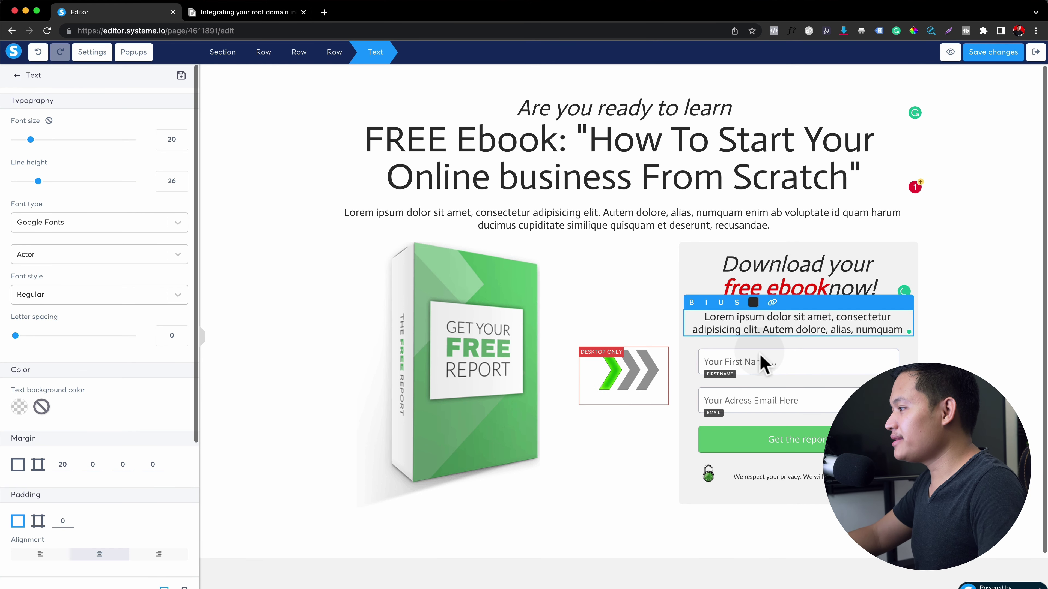
- Set the main headline's font type to Web Safe Fonts and its font to AvertaPE
left_click(613, 170)
left_click(606, 163)
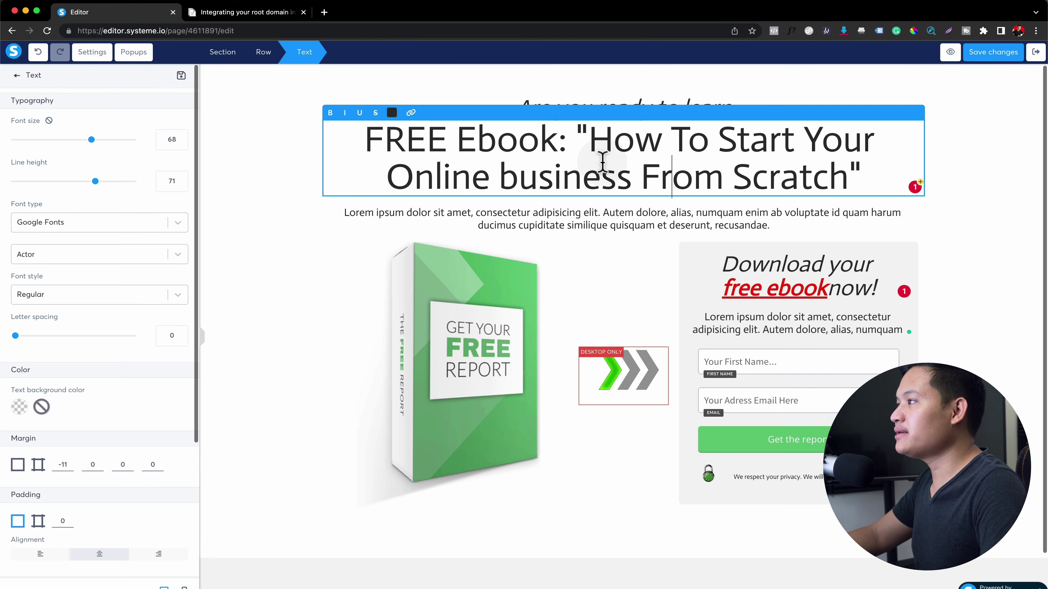
left_click(58, 223)
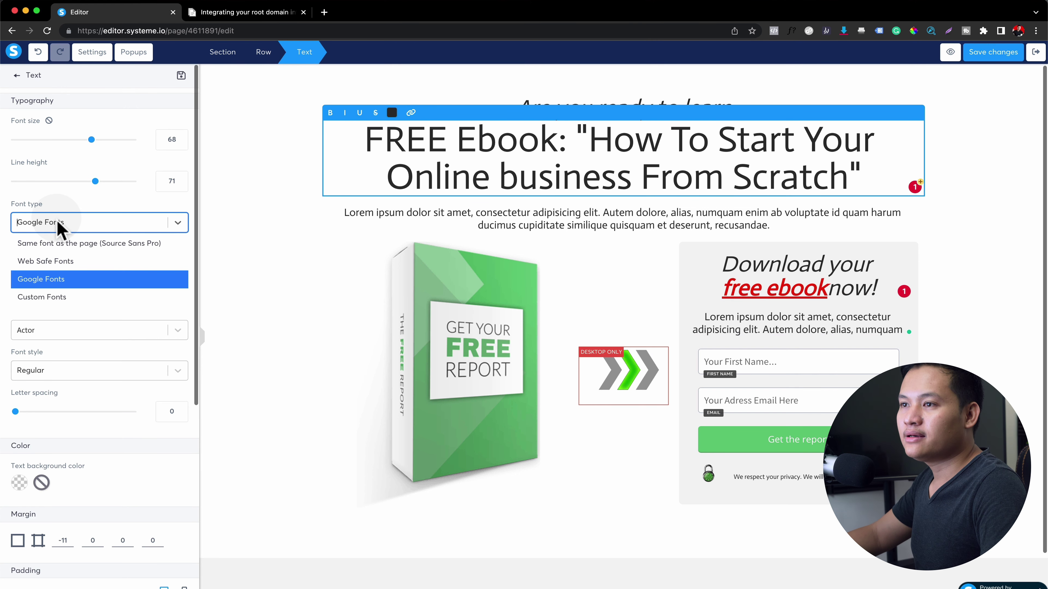
left_click(74, 261)
left_click(70, 260)
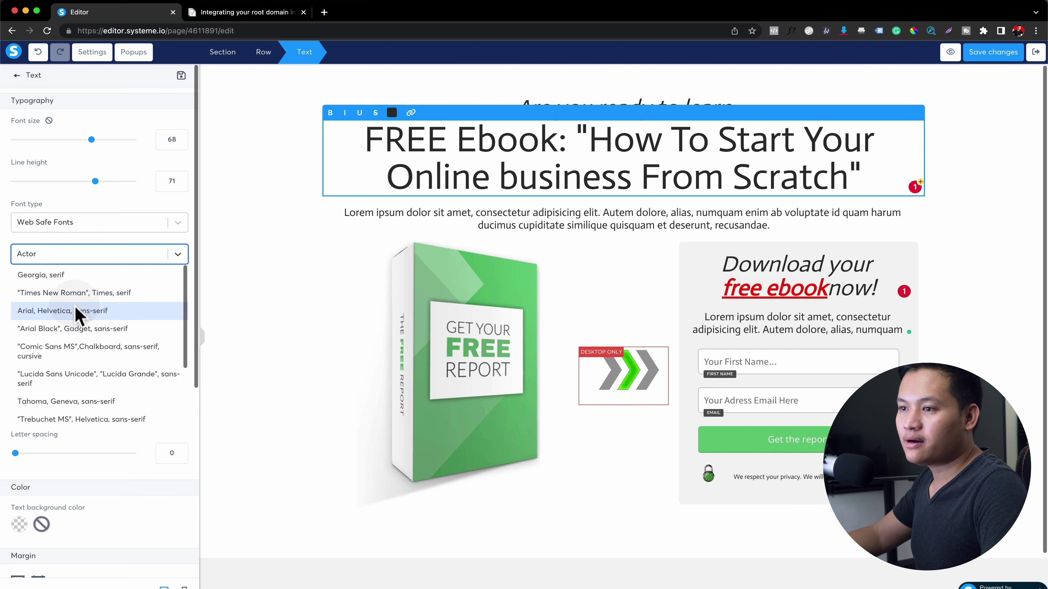
scroll(72, 330, "down", 5)
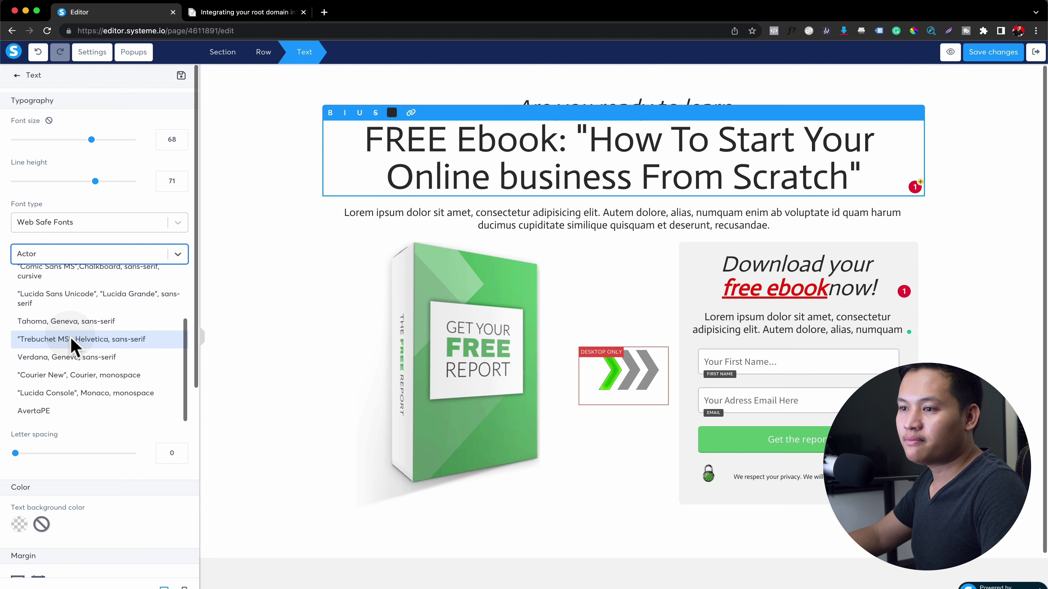
left_click(68, 412)
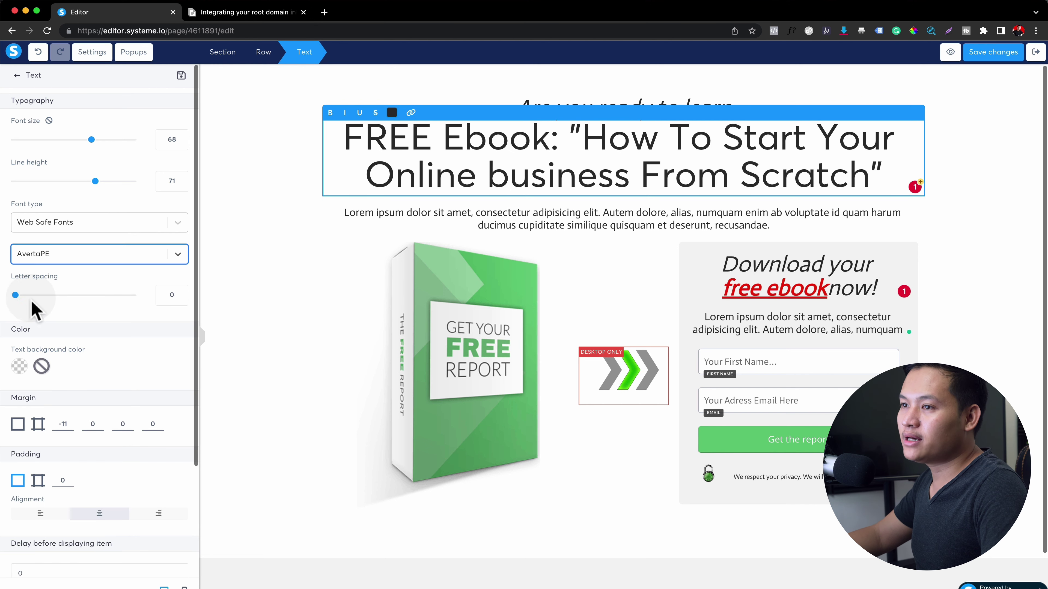
- Reduce the main headline's font size to 61 and its line height to 61
left_click(88, 182)
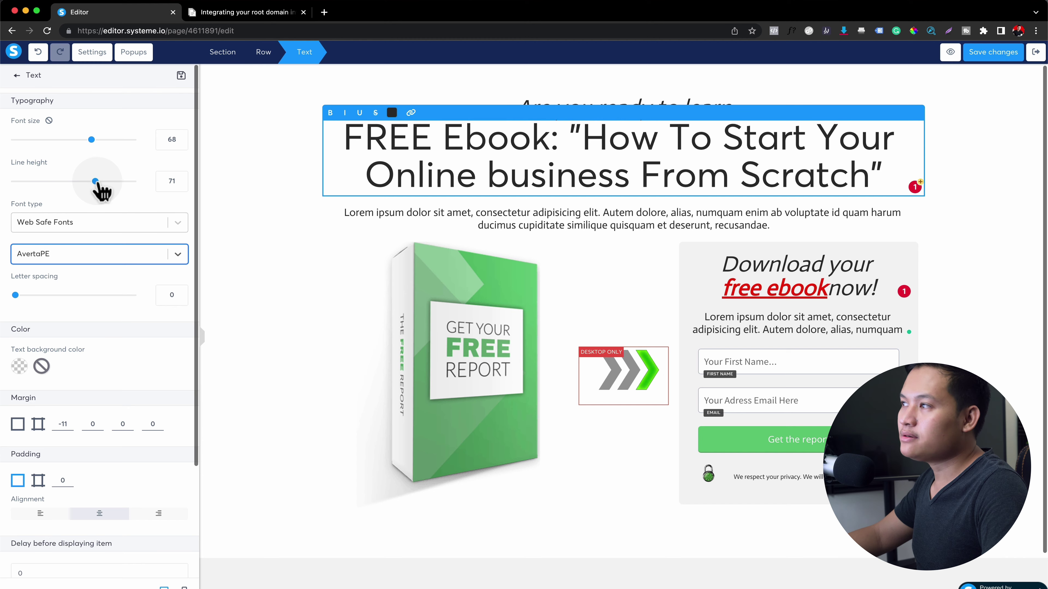
left_click_drag(96, 183, 80, 154)
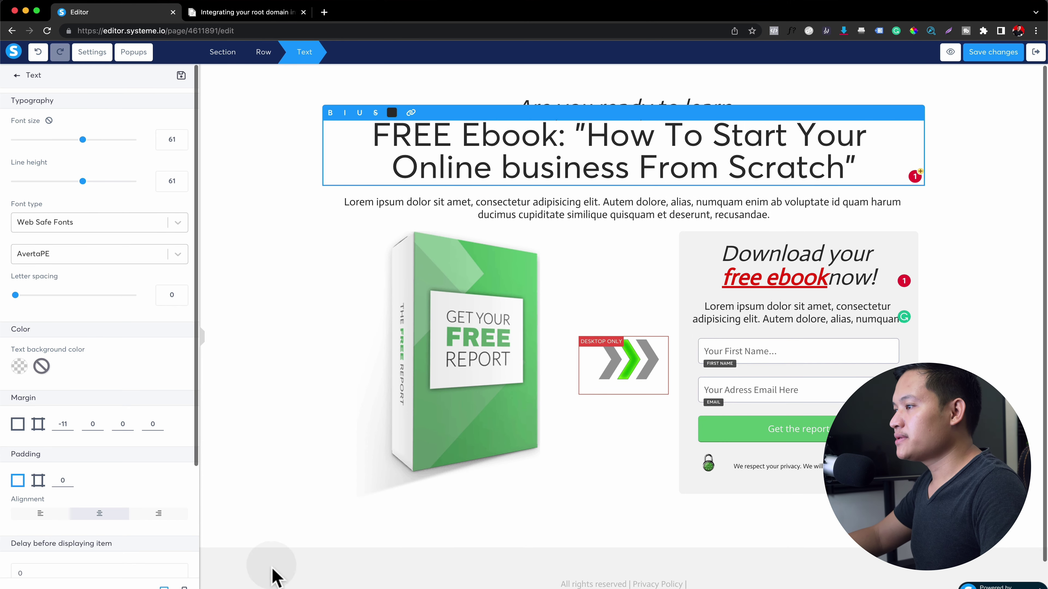
left_click(634, 500)
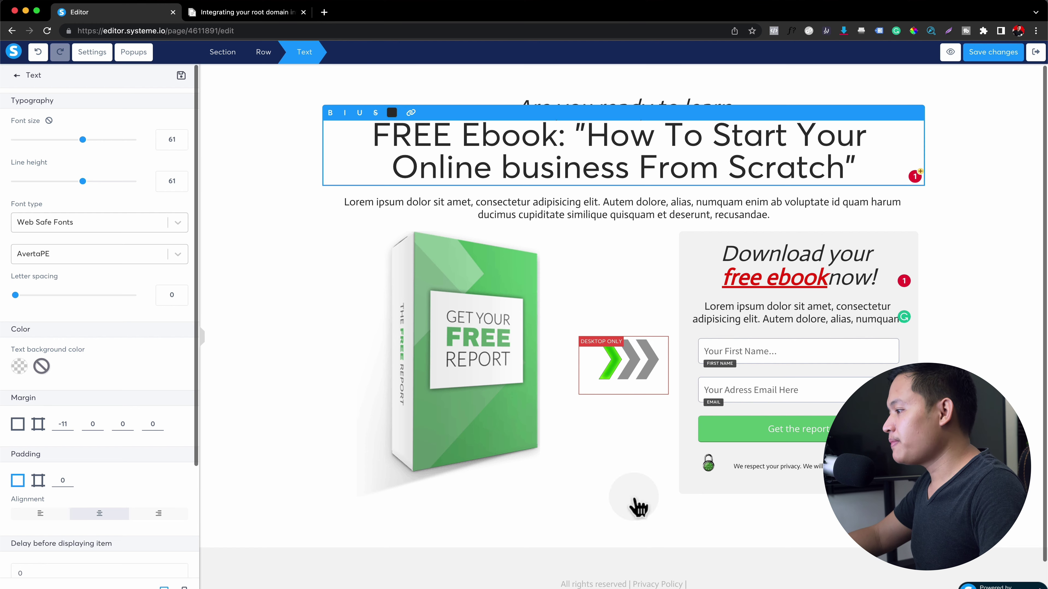
- Examine the input type options of the form's first name and email fields, keeping their current types
left_click(798, 354)
left_click(48, 123)
left_click(47, 119)
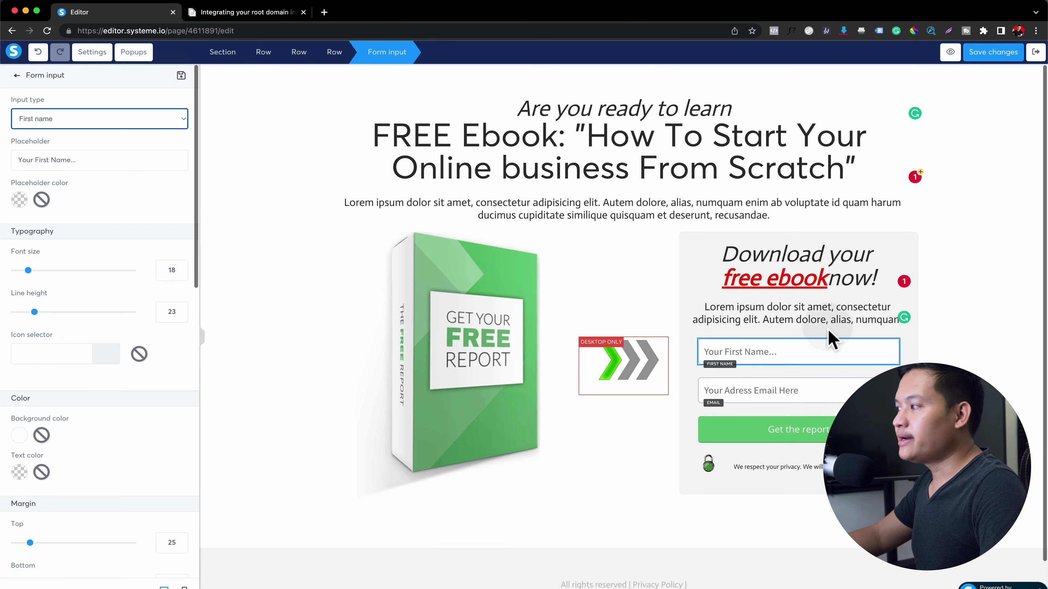
left_click(802, 397)
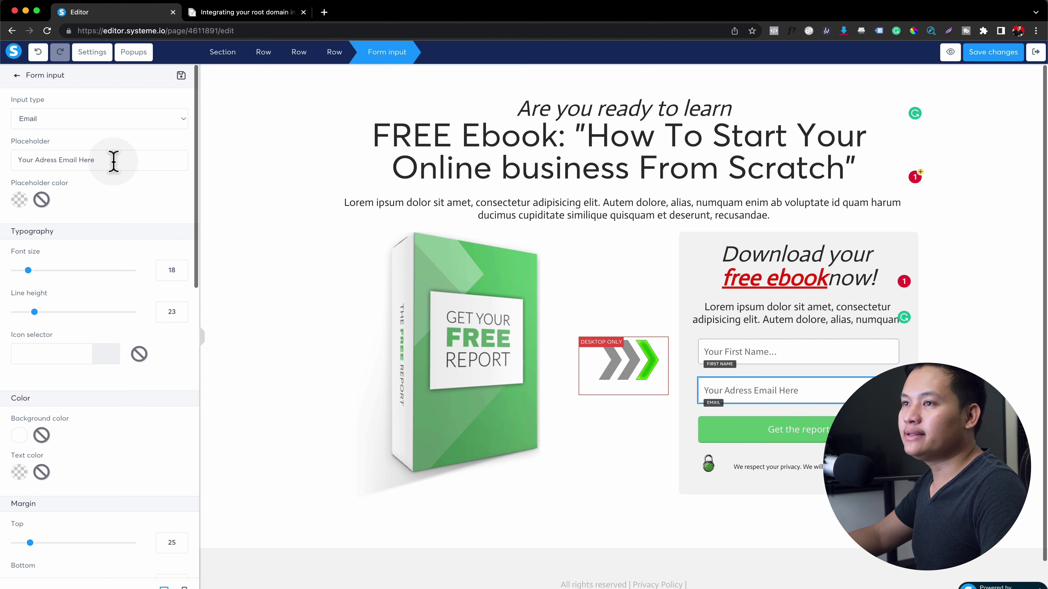
left_click(78, 118)
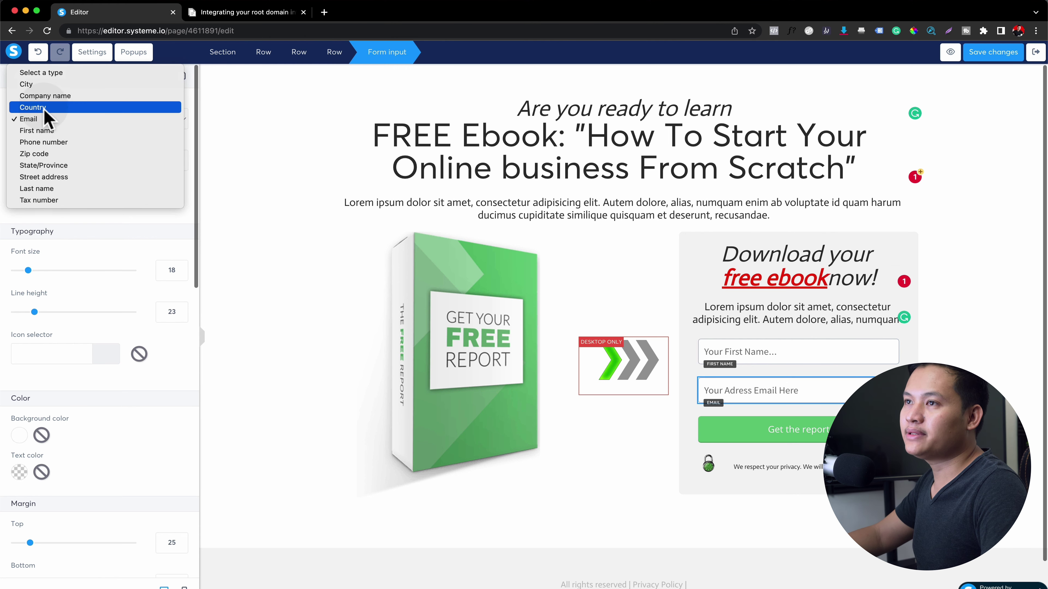
left_click(42, 124)
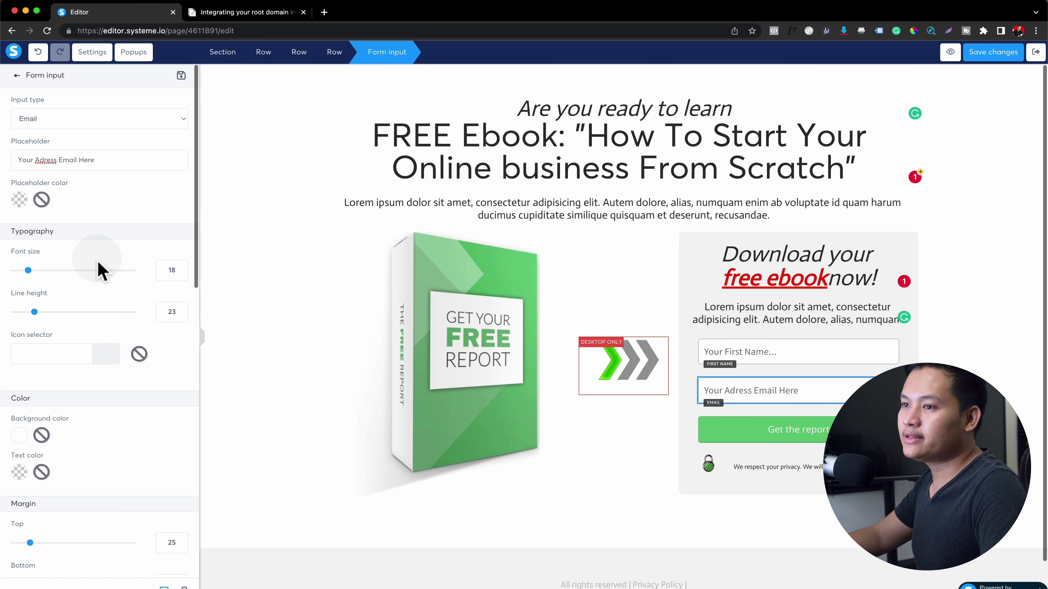
scroll(117, 381, "down", 1)
key("Escape")
- Change the form button's text to "Download eBook Now!"
left_click(763, 429)
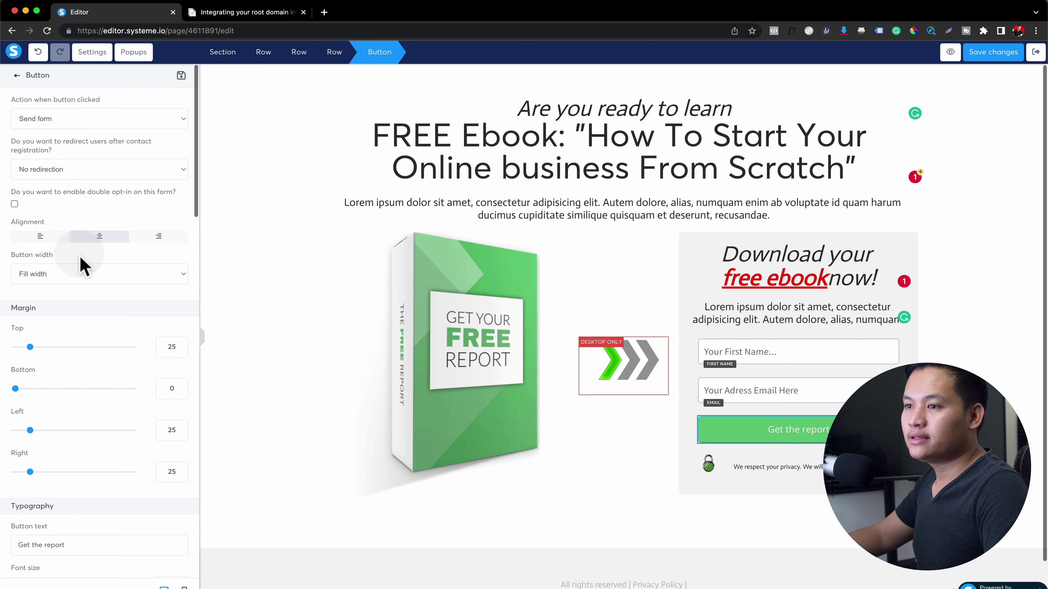
scroll(120, 379, "down", 4)
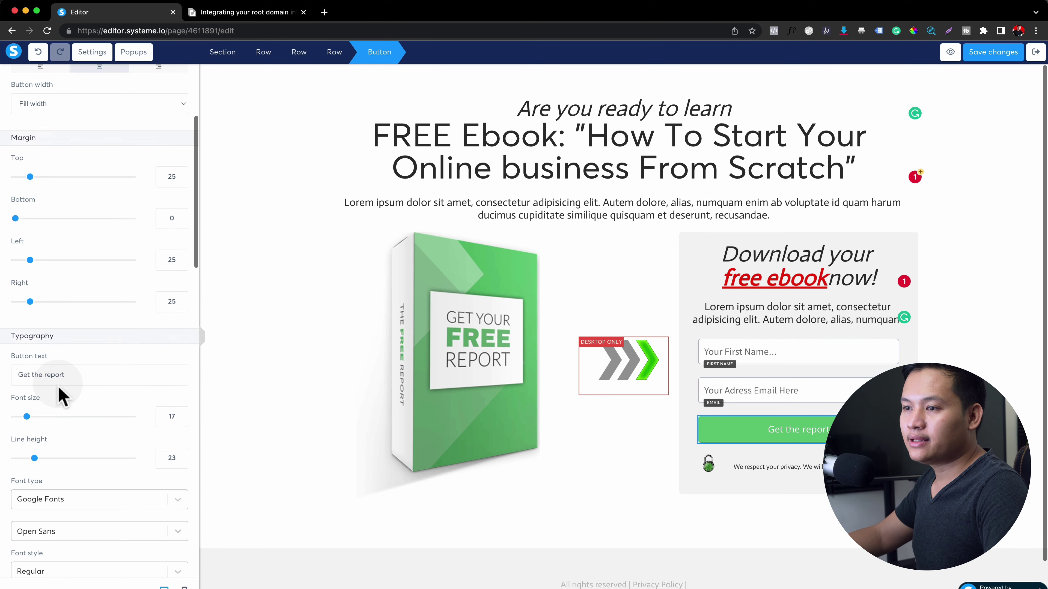
triple_click(47, 375)
key("BackSpace")
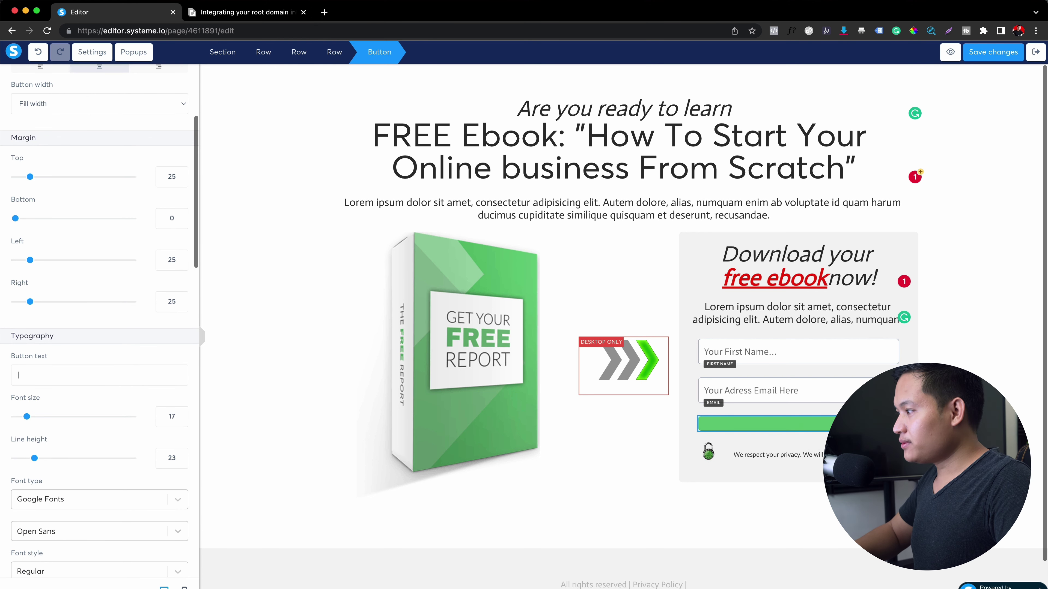
type("Download eBook Now!")
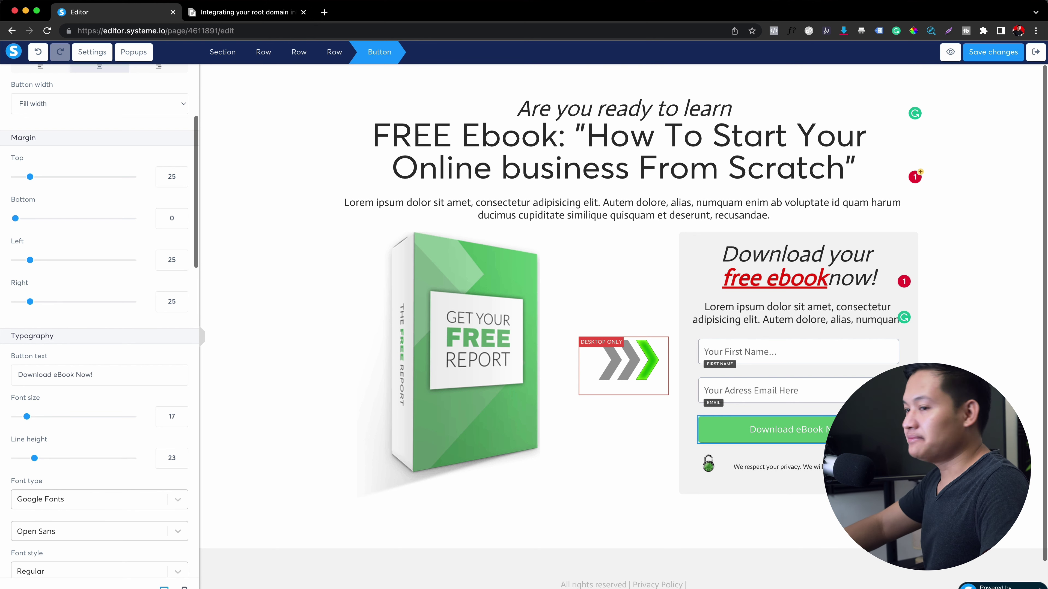
- Set the form button's background color to the default red, D0021B
scroll(102, 327, "down", 3)
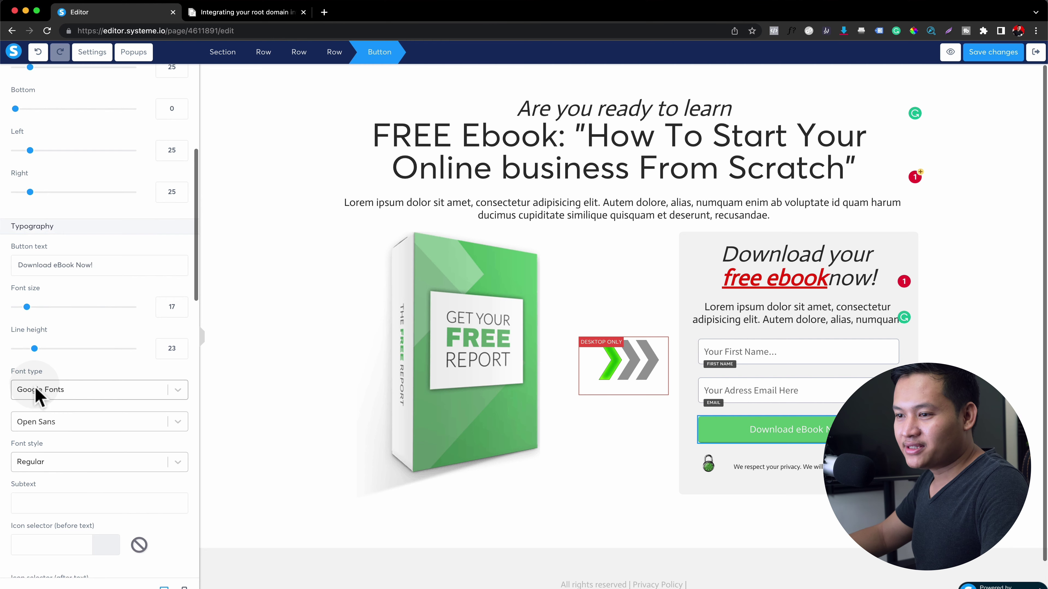
scroll(37, 394, "down", 8)
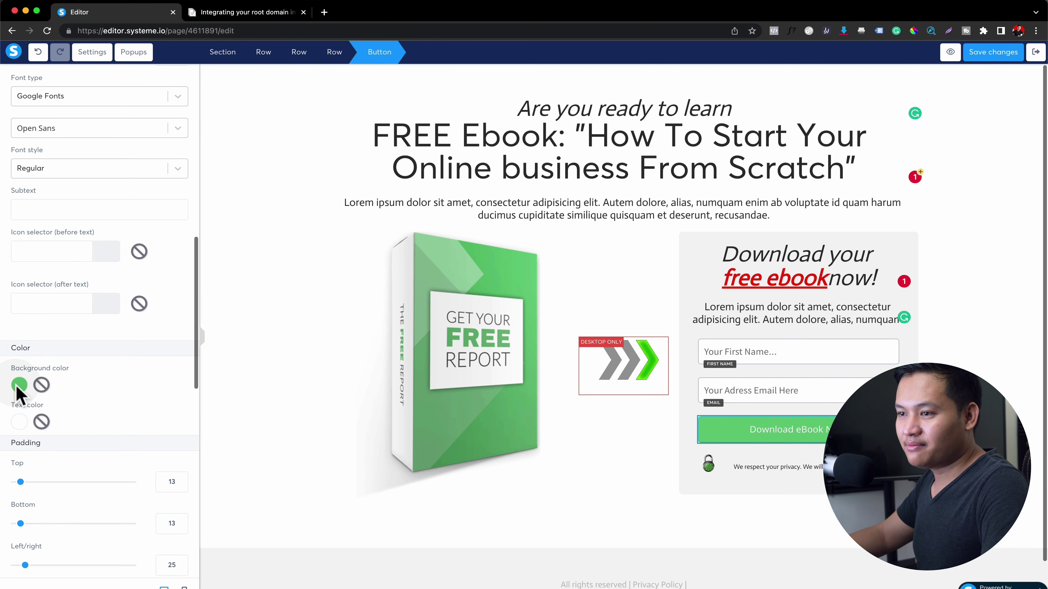
left_click(20, 385)
left_click_drag(140, 435, 140, 410)
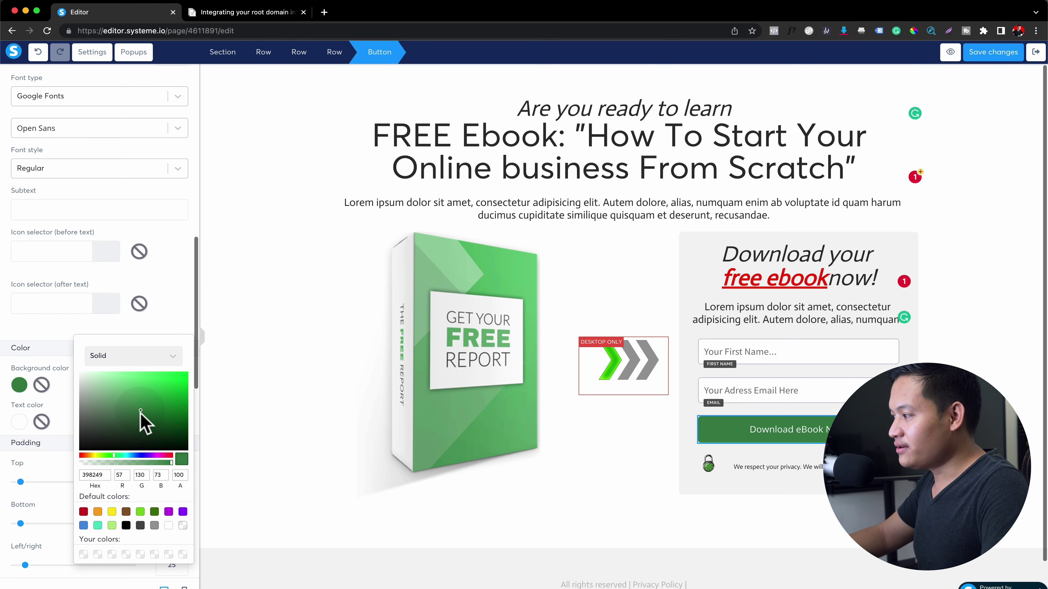
left_click(83, 511)
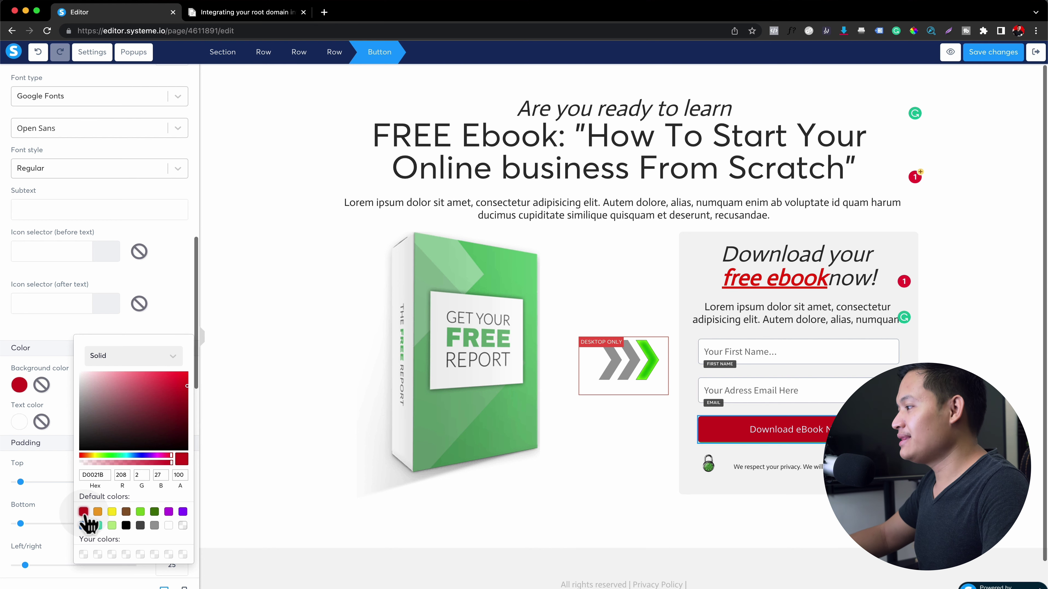
scroll(136, 506, "down", 15)
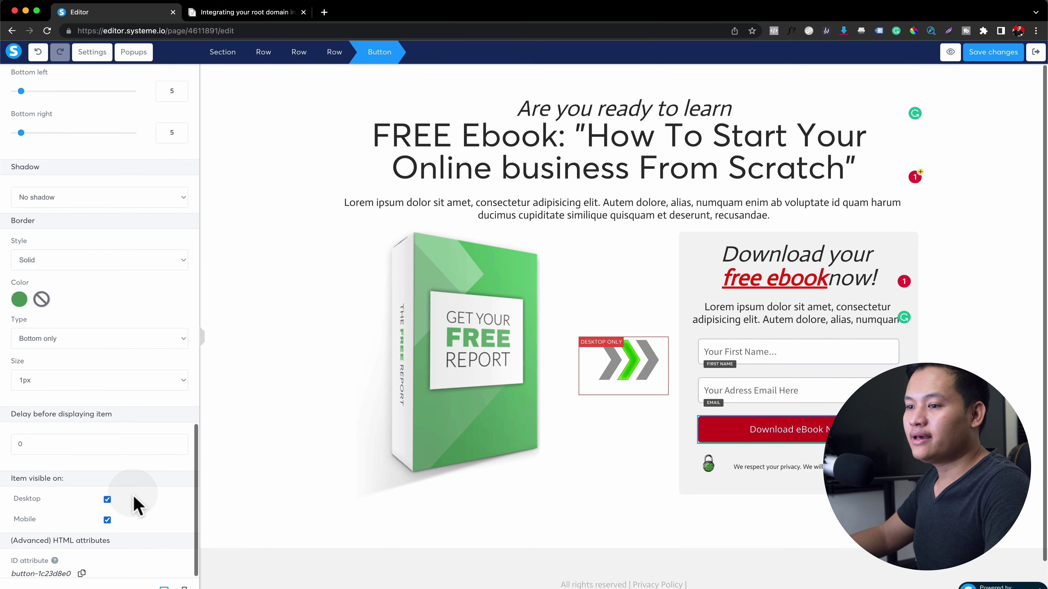
scroll(136, 505, "up", 15)
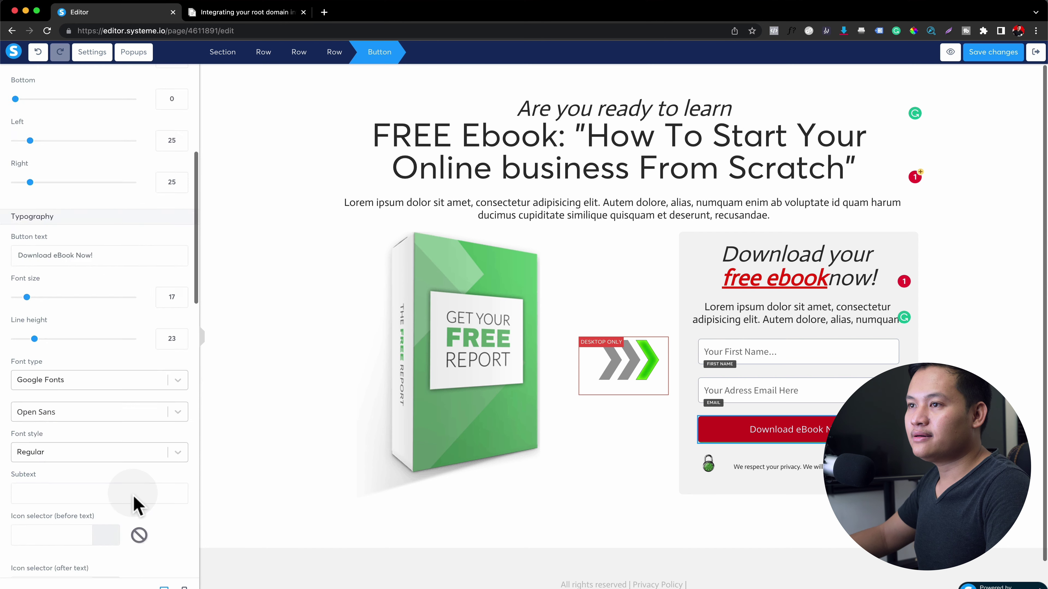
left_click(706, 573)
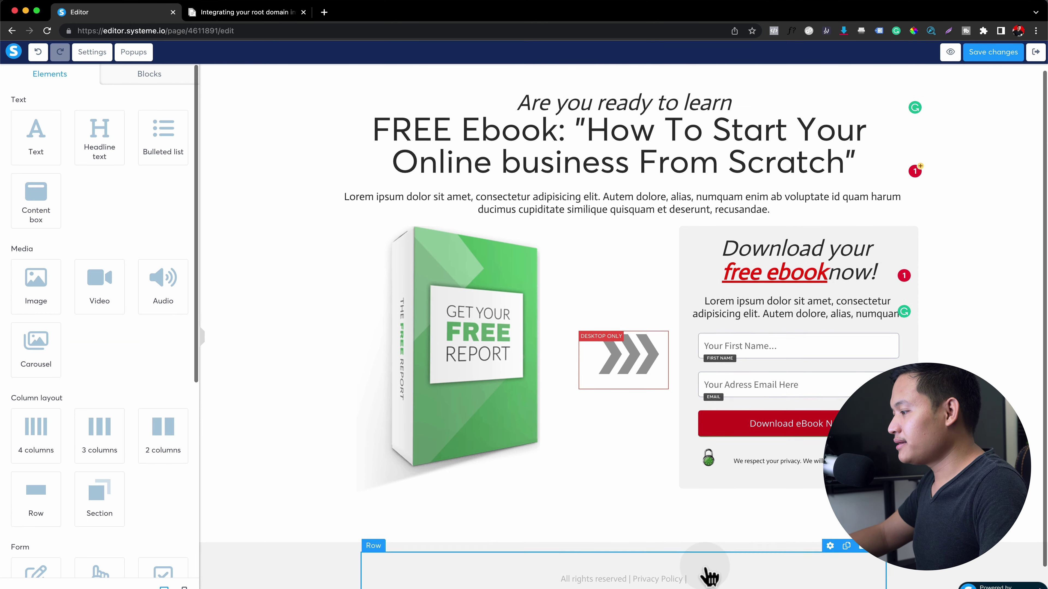
- Save the page changes and preview the opt-in page, dismissing the preview notice before returning to the editor
scroll(706, 573, "down", 2)
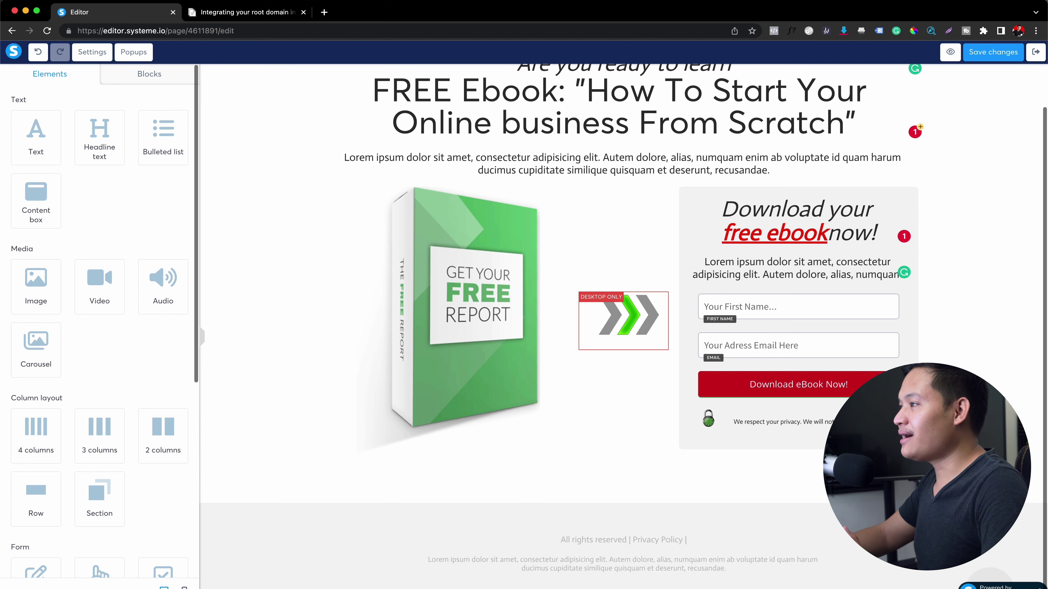
left_click(685, 553)
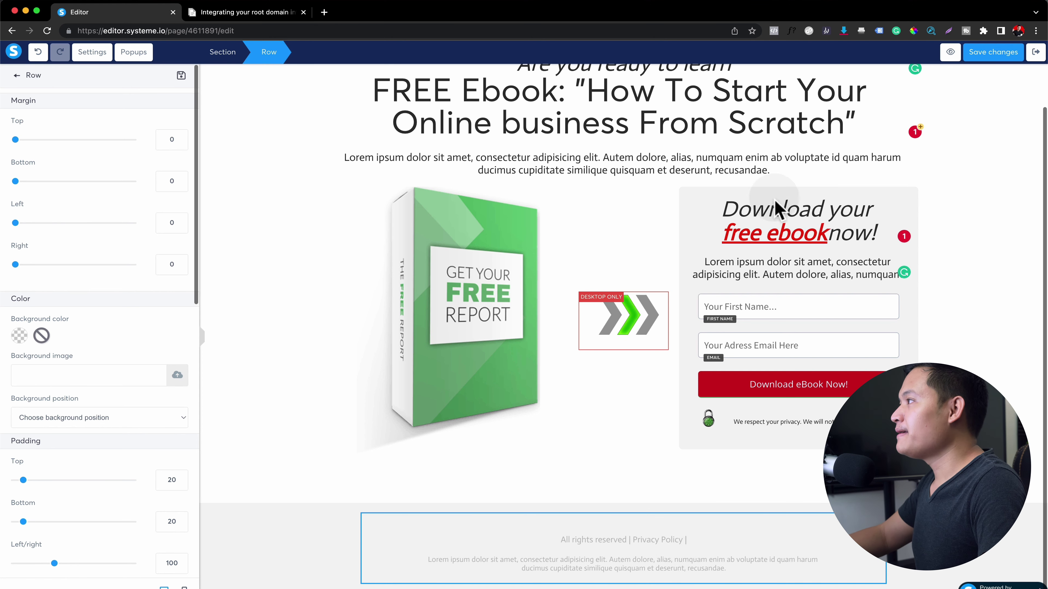
left_click(989, 52)
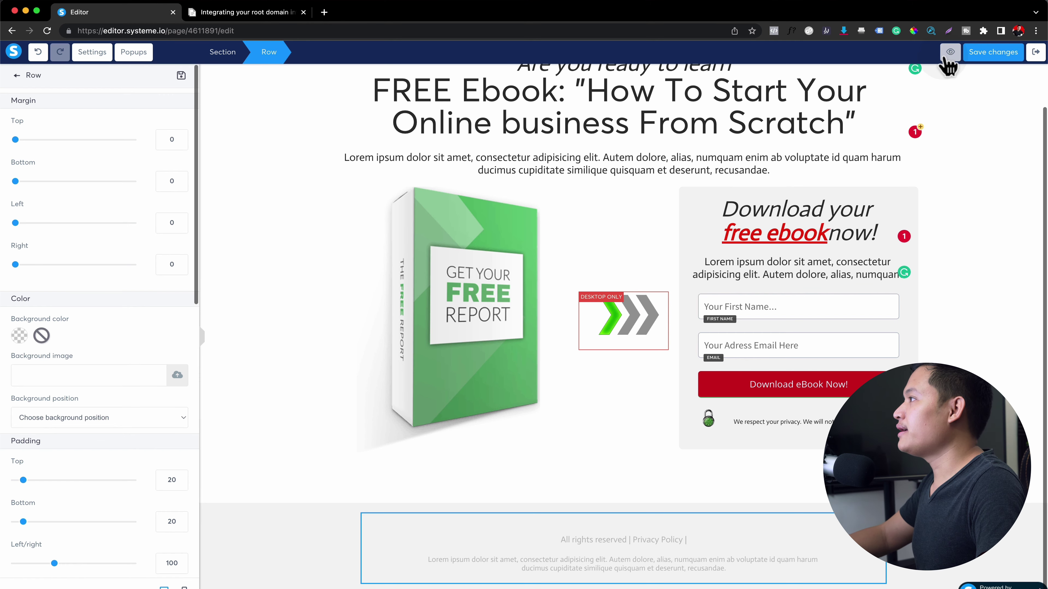
left_click(950, 52)
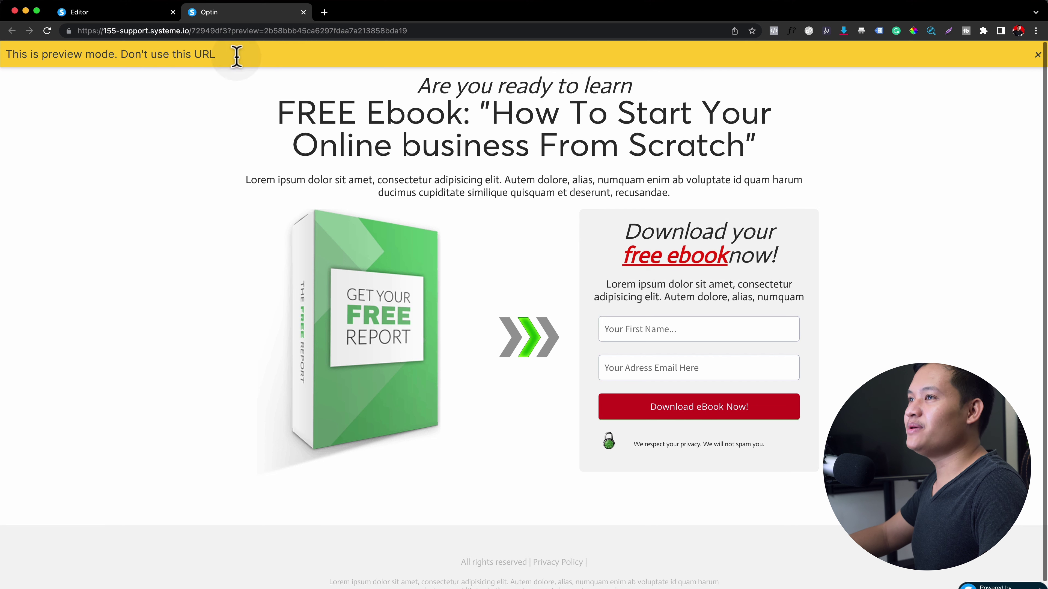
left_click(1036, 56)
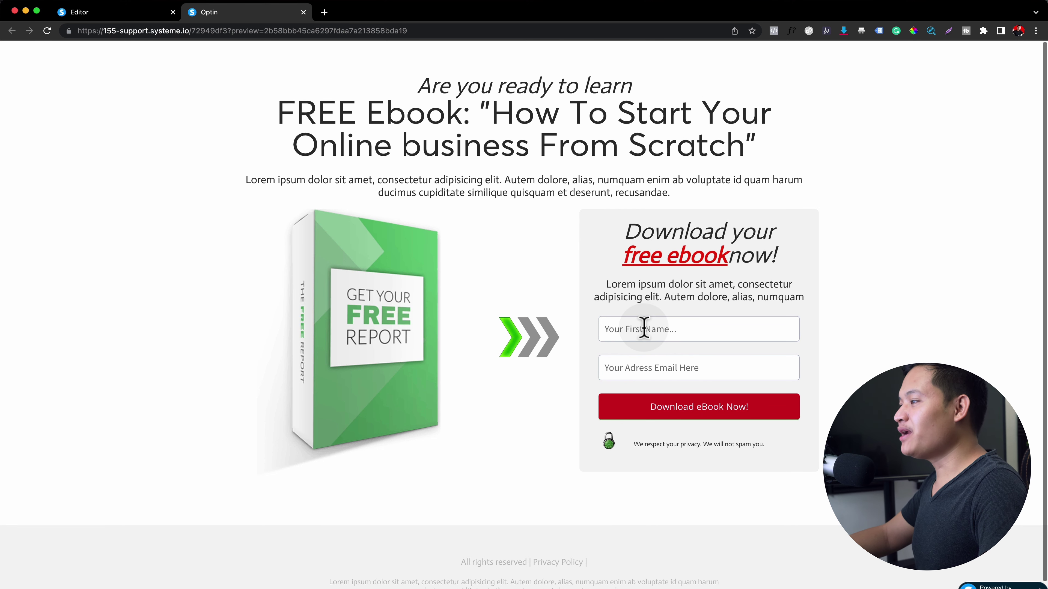
left_click(146, 17)
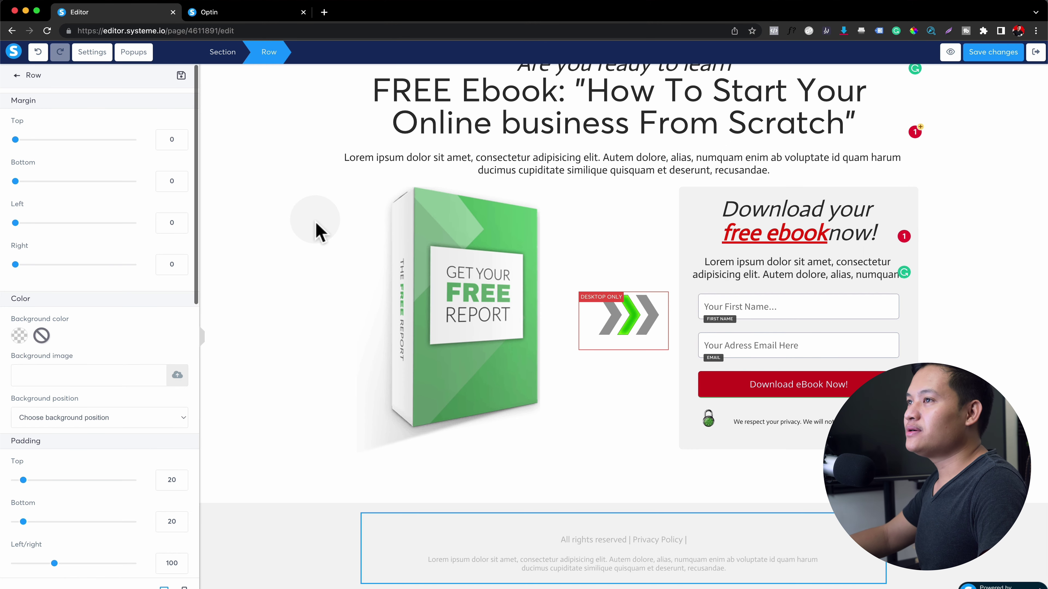
- Set the Facebook tracking event to Lead in the page settings
left_click(89, 54)
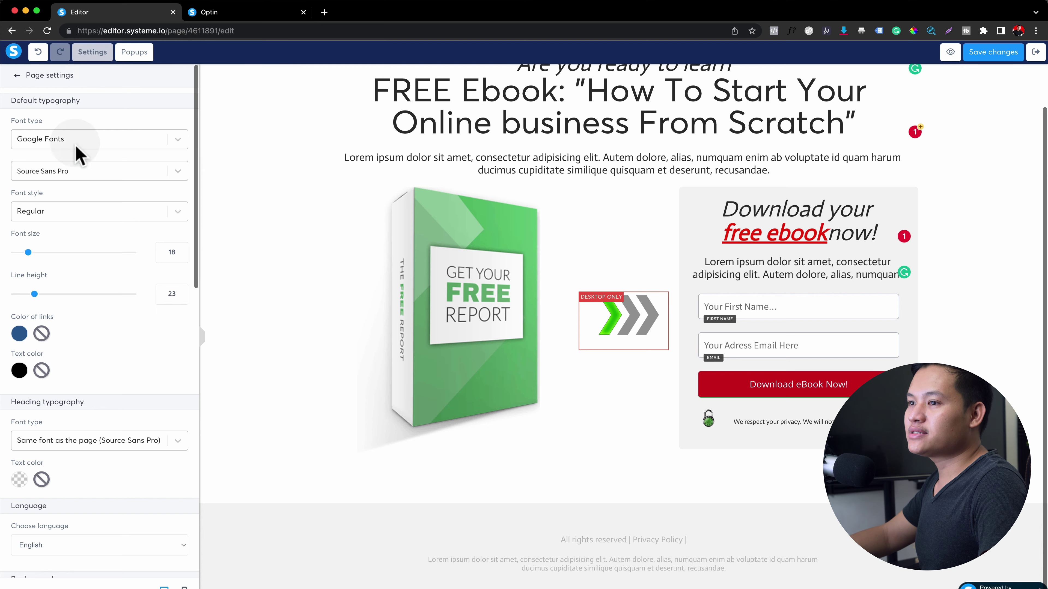
scroll(88, 259, "down", 15)
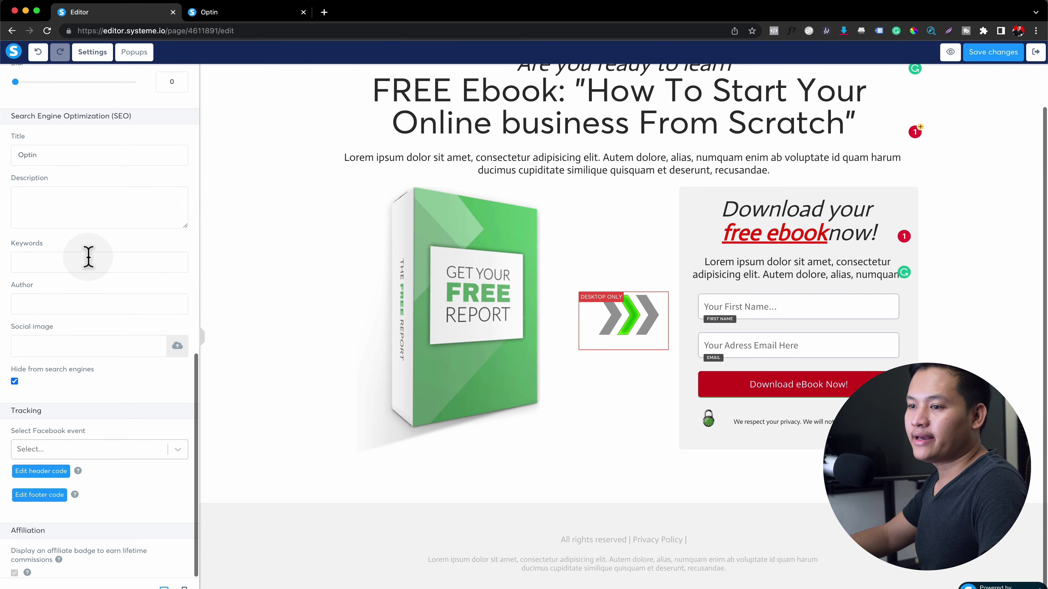
scroll(65, 368, "up", 3)
scroll(40, 491, "down", 3)
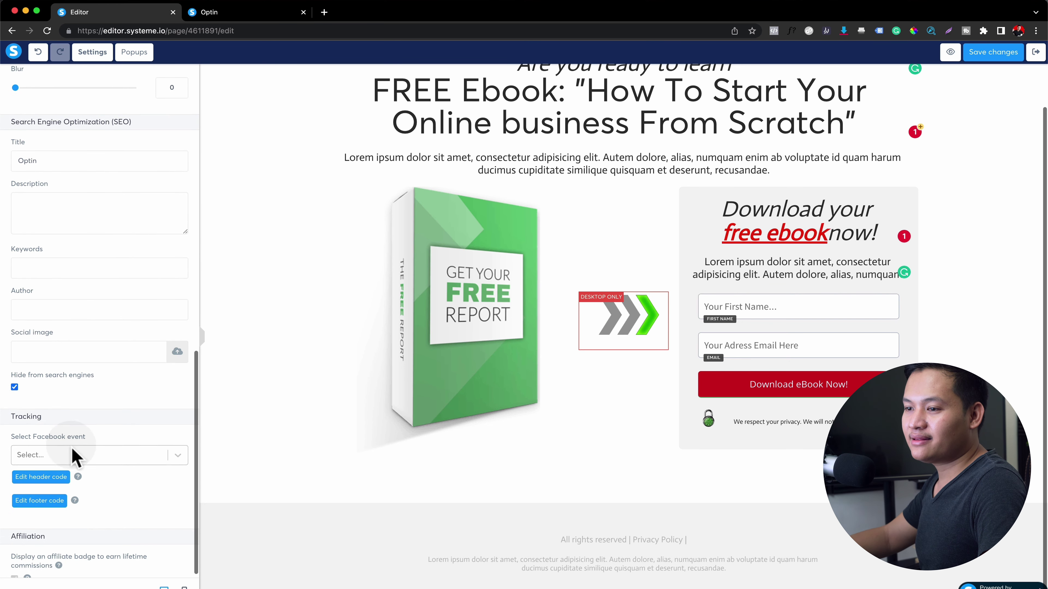
left_click(76, 456)
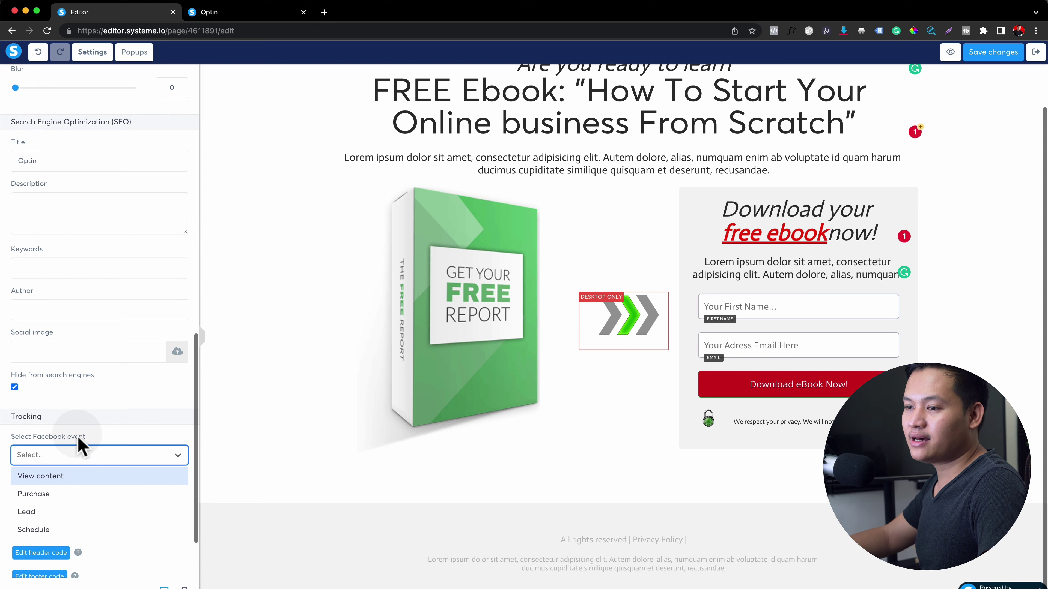
scroll(81, 440, "down", 2)
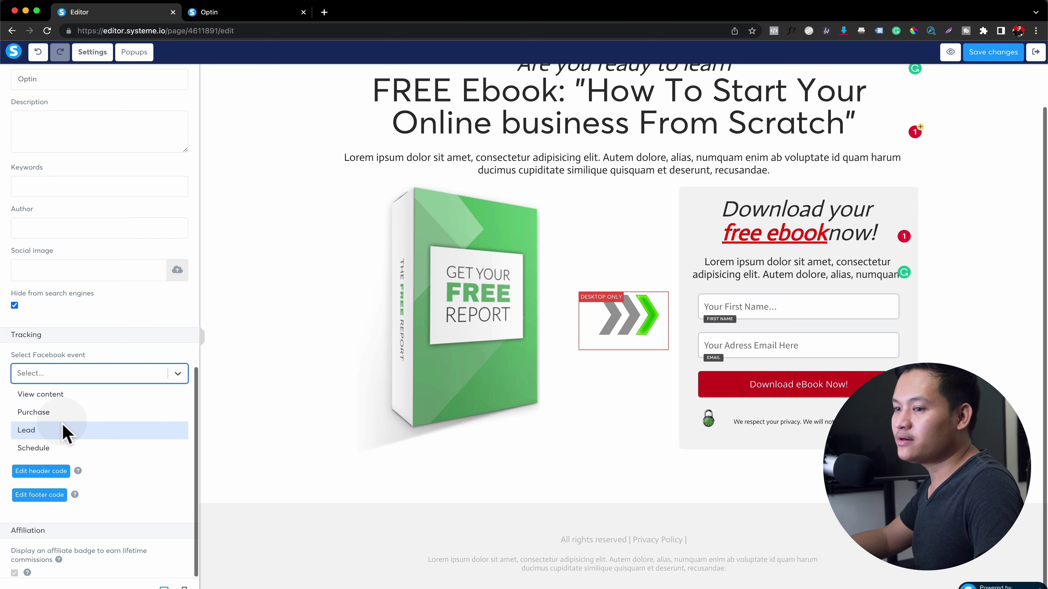
left_click(65, 433)
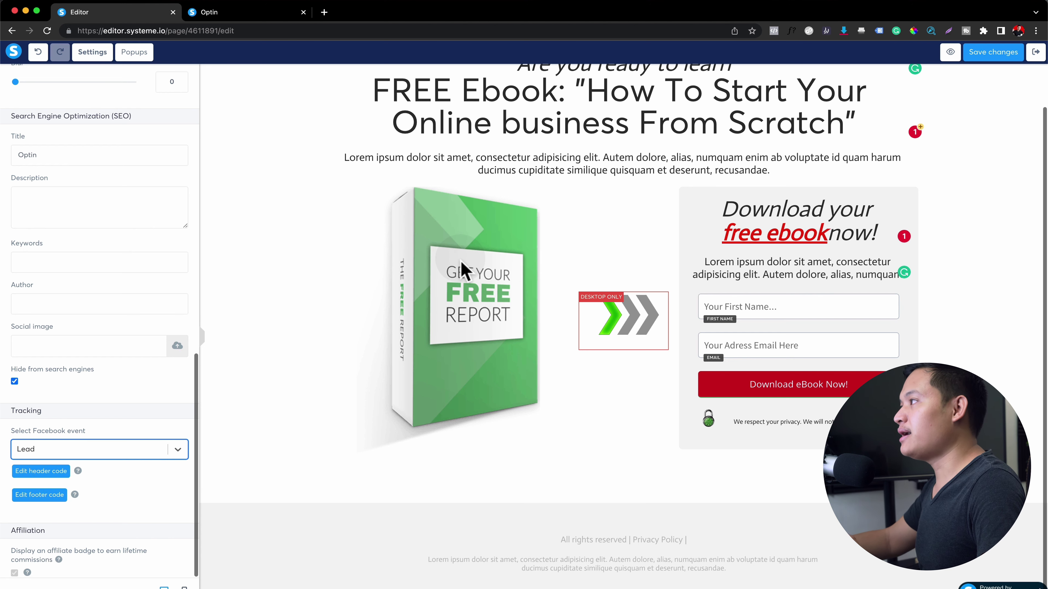
- Replace the page's SEO title with the copied headline FREE Ebook: "How To Start Your Online business From Scratch"
scroll(107, 421, "up", 1)
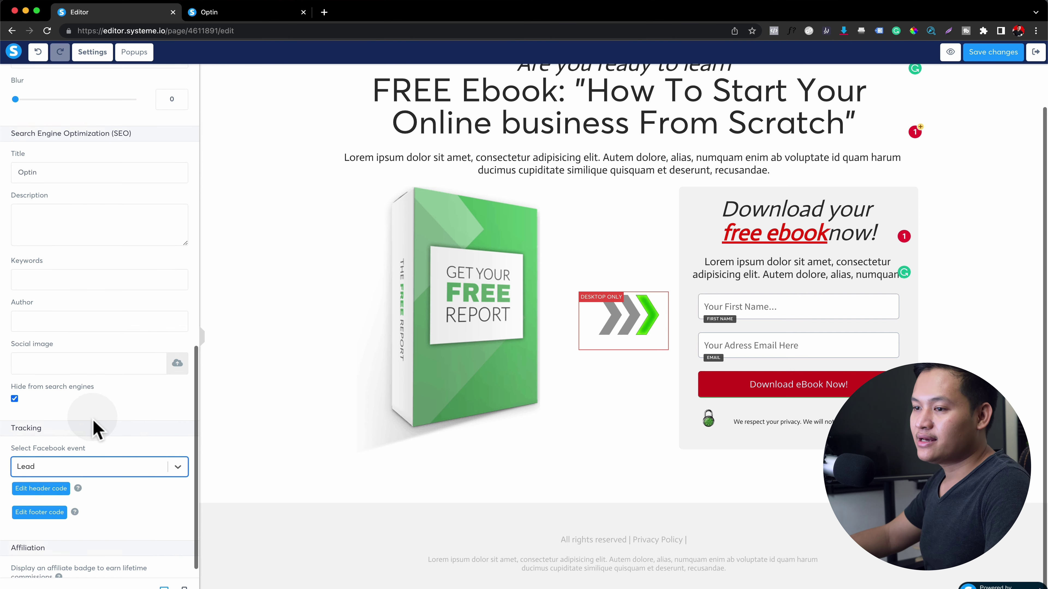
scroll(94, 430, "up", 5)
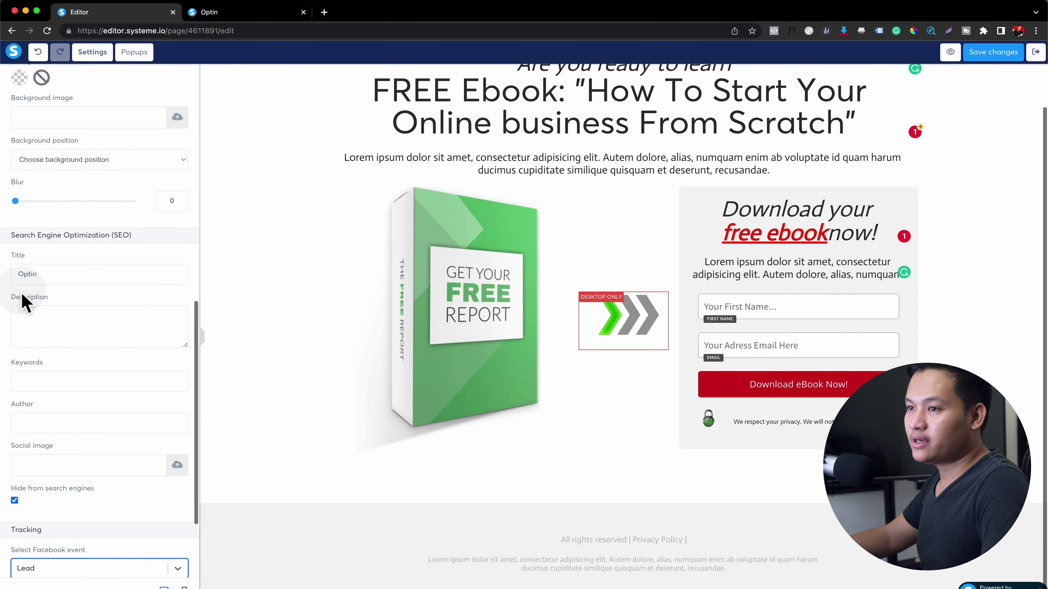
scroll(70, 305, "up", 6)
scroll(71, 322, "up", 20)
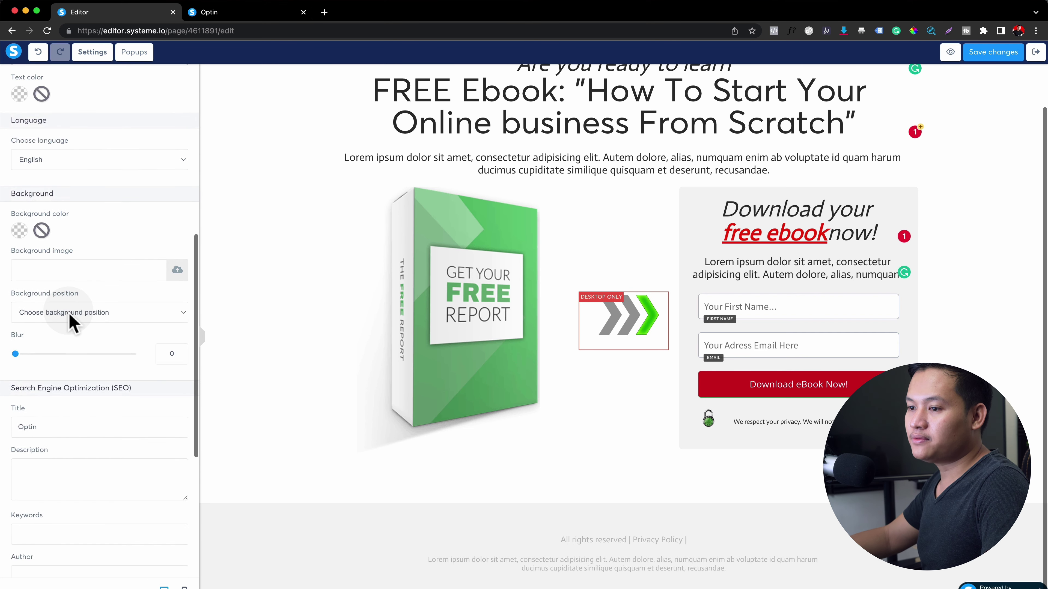
scroll(71, 322, "down", 19)
scroll(98, 454, "down", 9)
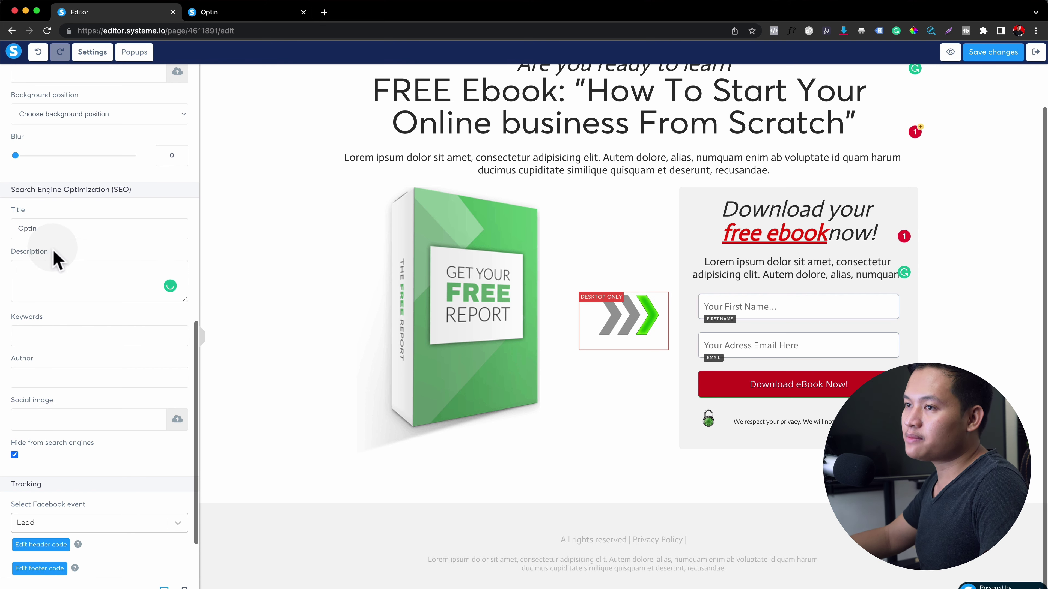
left_click(55, 220)
double_click(607, 103)
key("super+c")
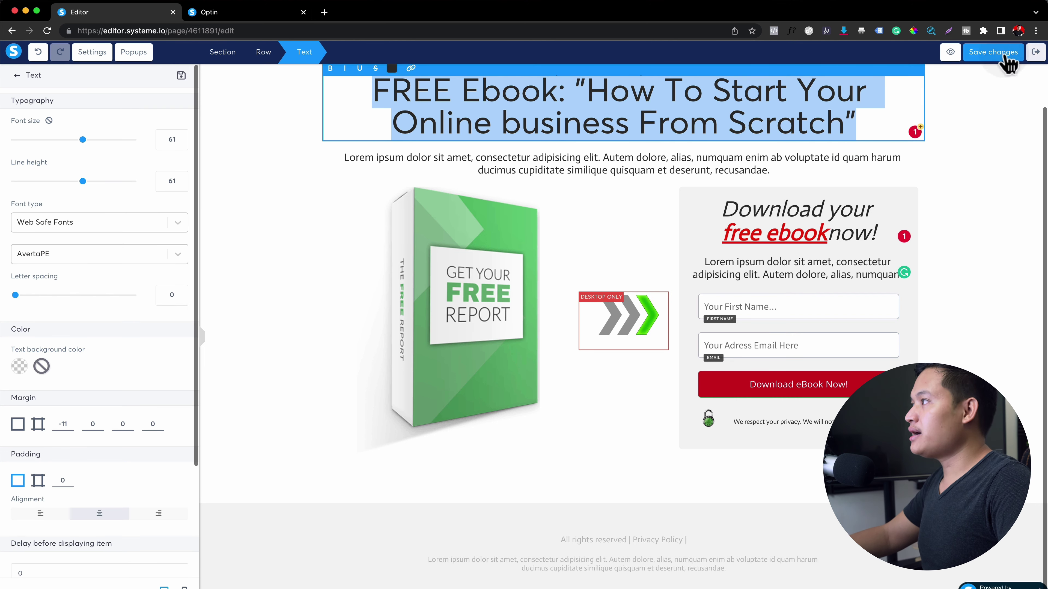
left_click(92, 52)
scroll(59, 425, "down", 10)
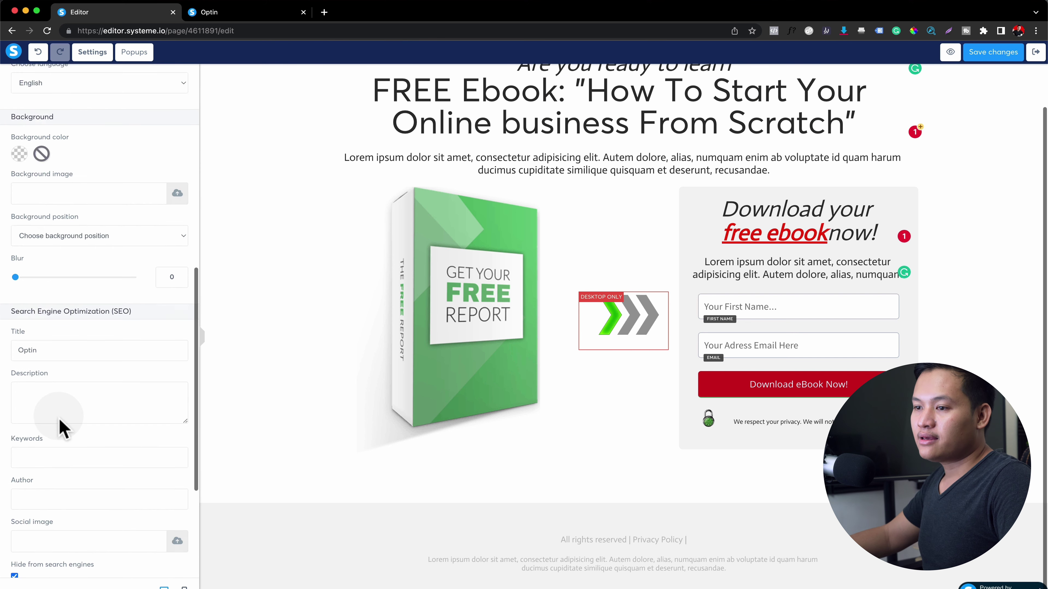
key("super+v")
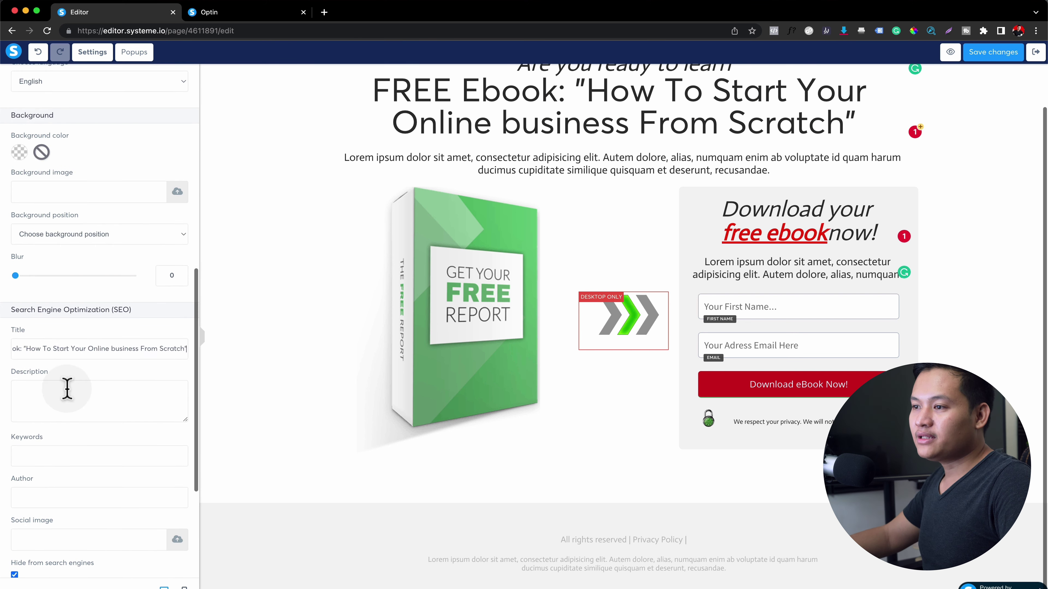
left_click(73, 408)
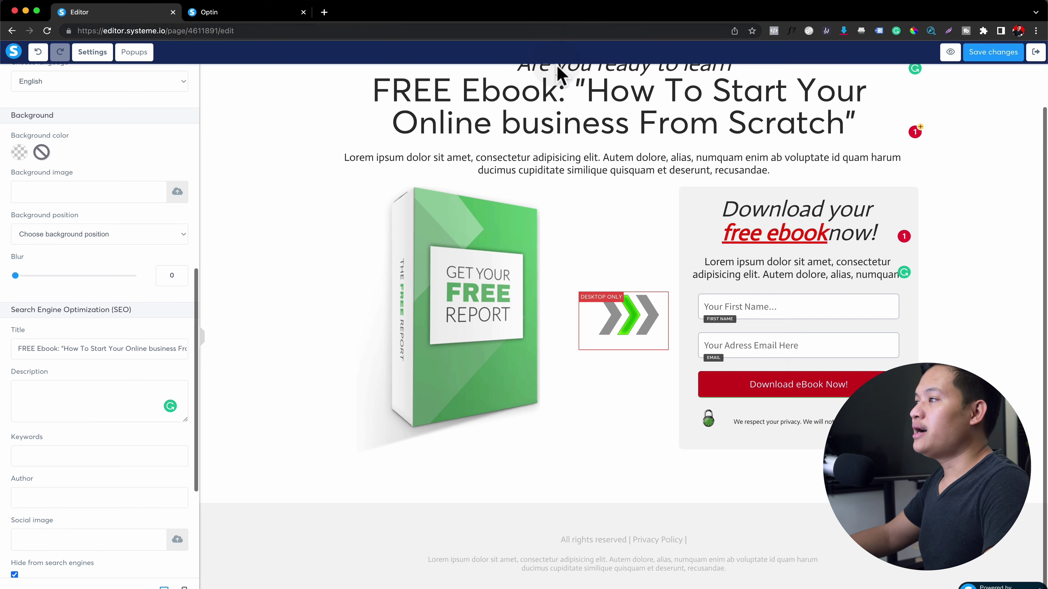
- Close the page settings and save the opt-in page with its new SEO title and tracking event
left_click(718, 182)
scroll(660, 289, "up", 1)
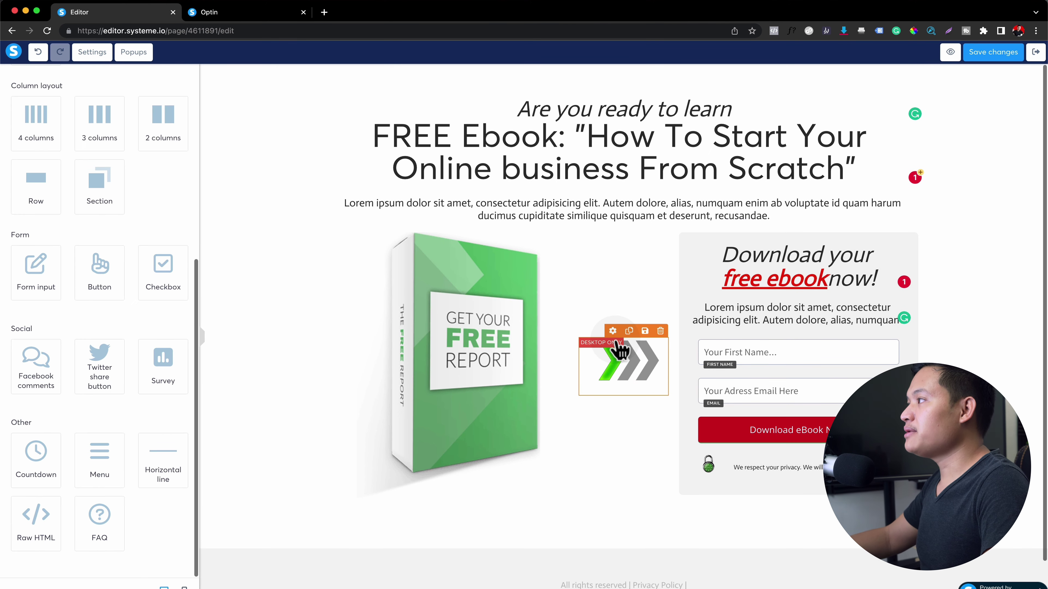
scroll(617, 347, "down", 1)
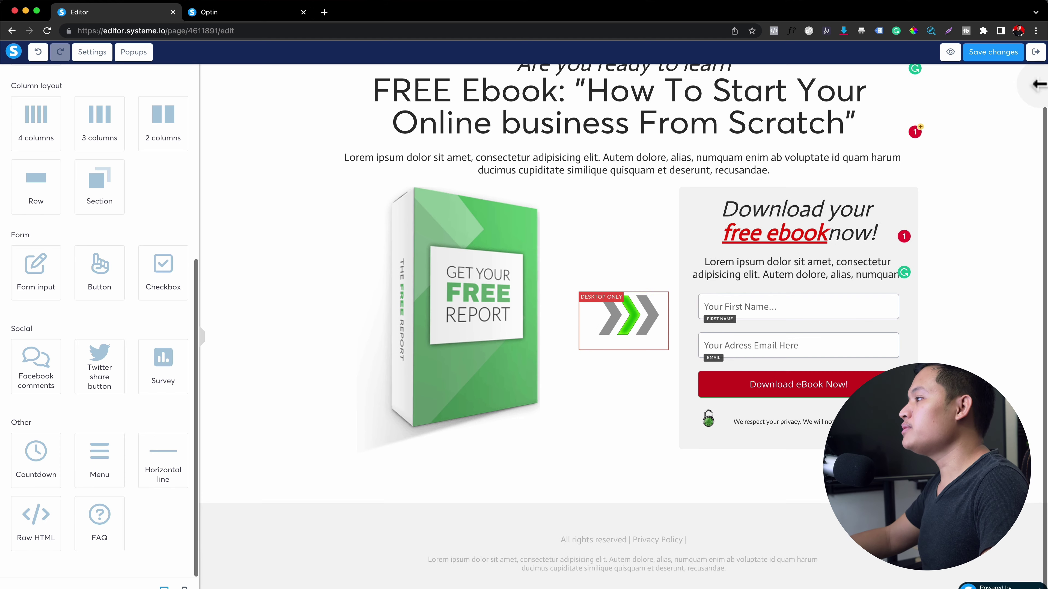
left_click(978, 56)
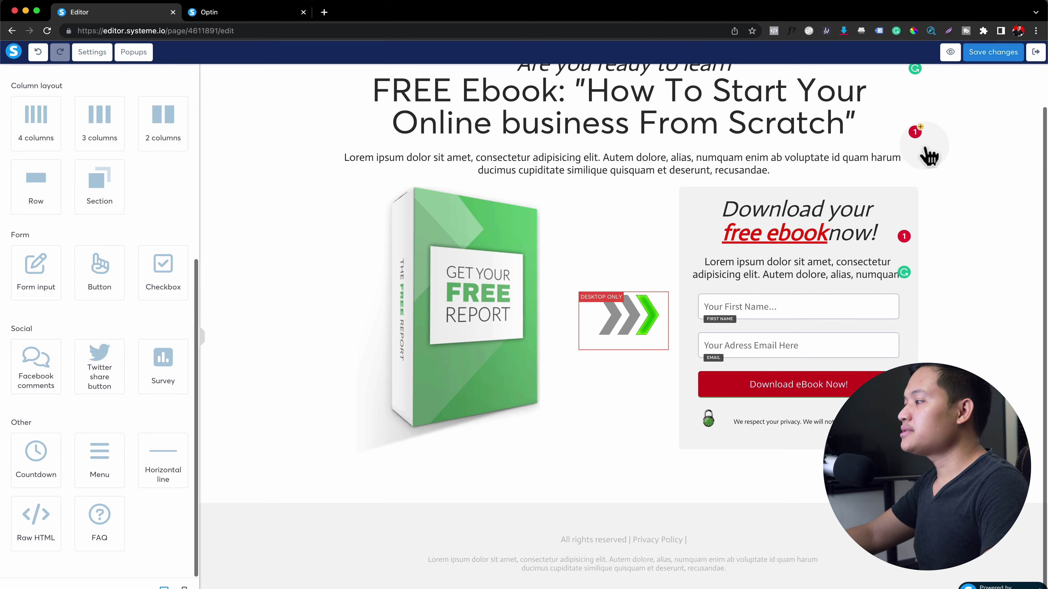
scroll(842, 140, "up", 1)
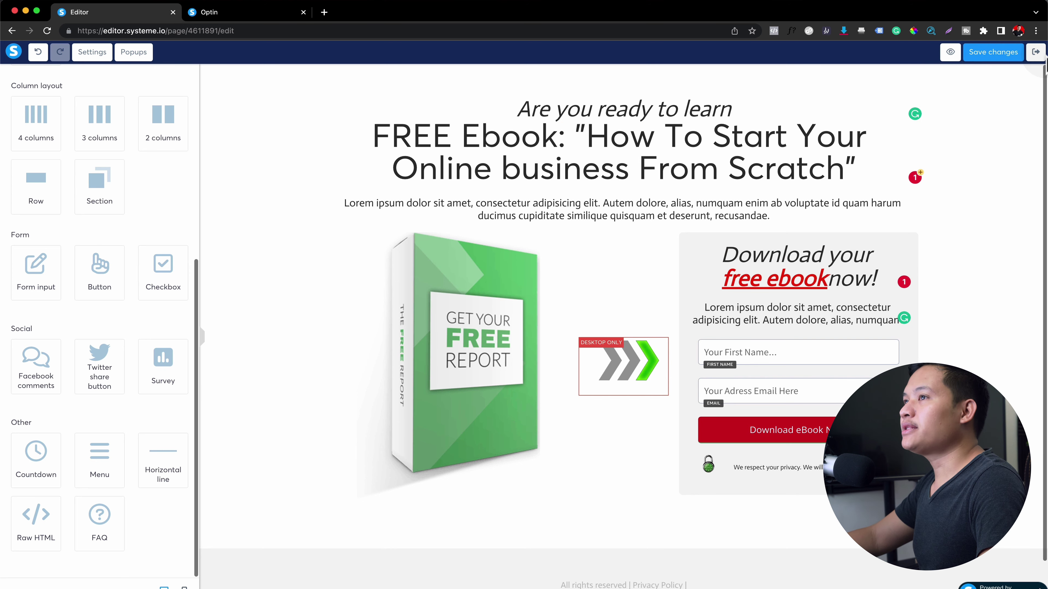
- Leave the editor and start an opt-in automation rule with the Funnel step form subscribed trigger and an Add a tag action
left_click(1036, 52)
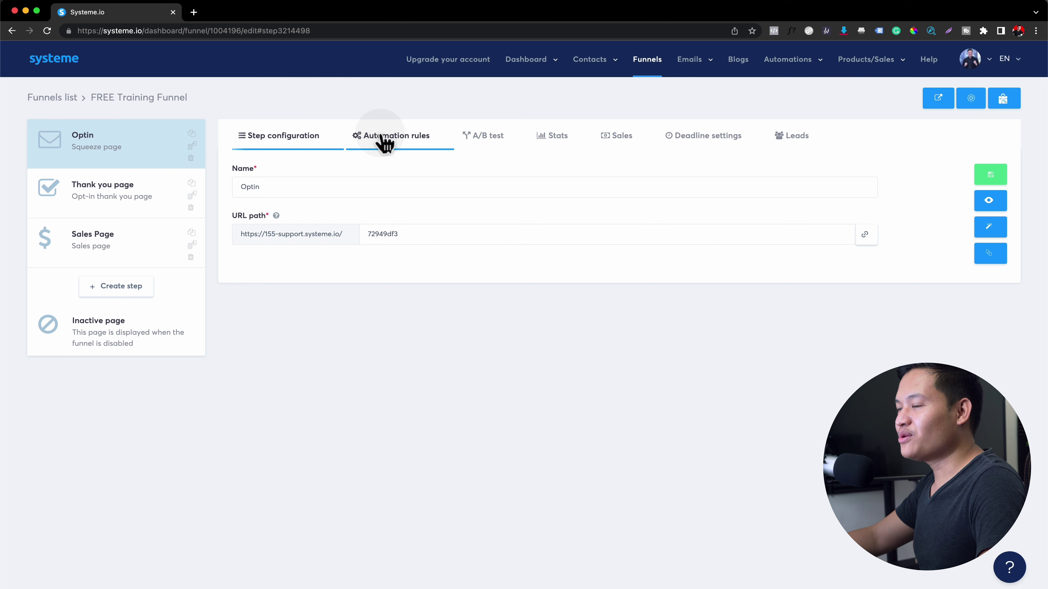
left_click(407, 142)
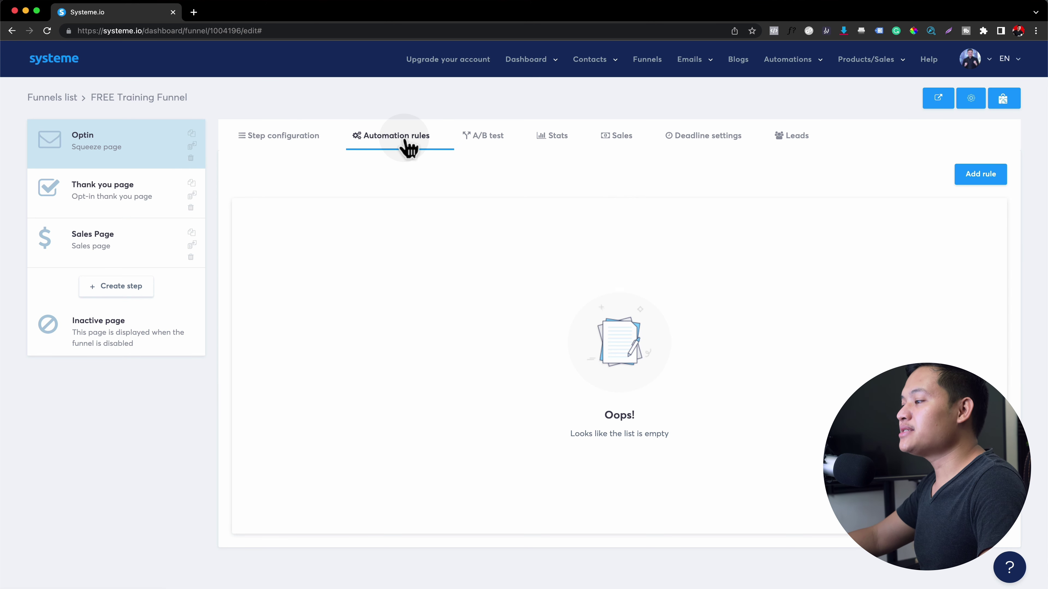
left_click(992, 182)
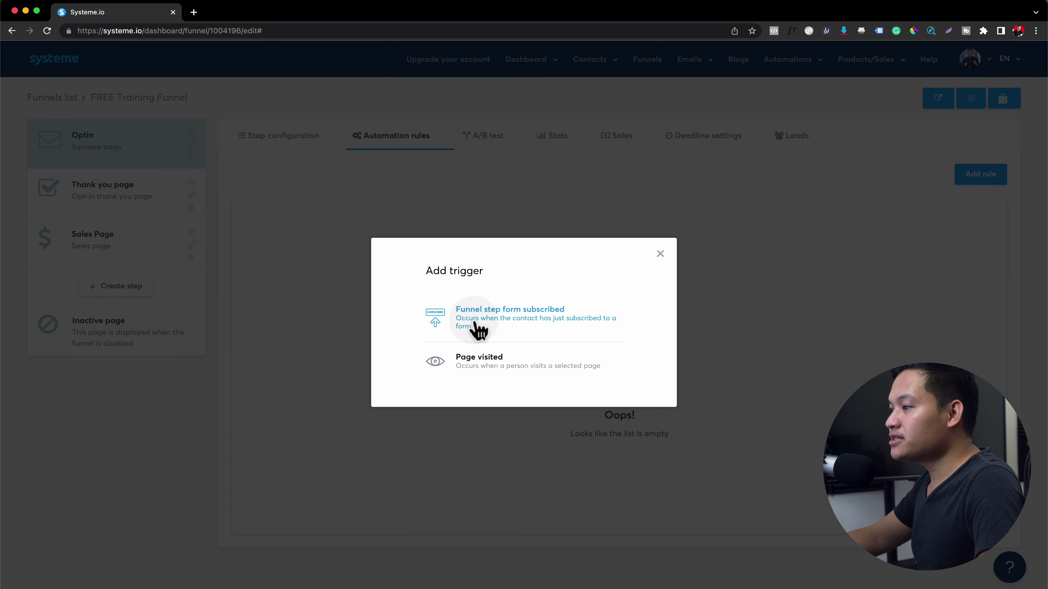
left_click(484, 326)
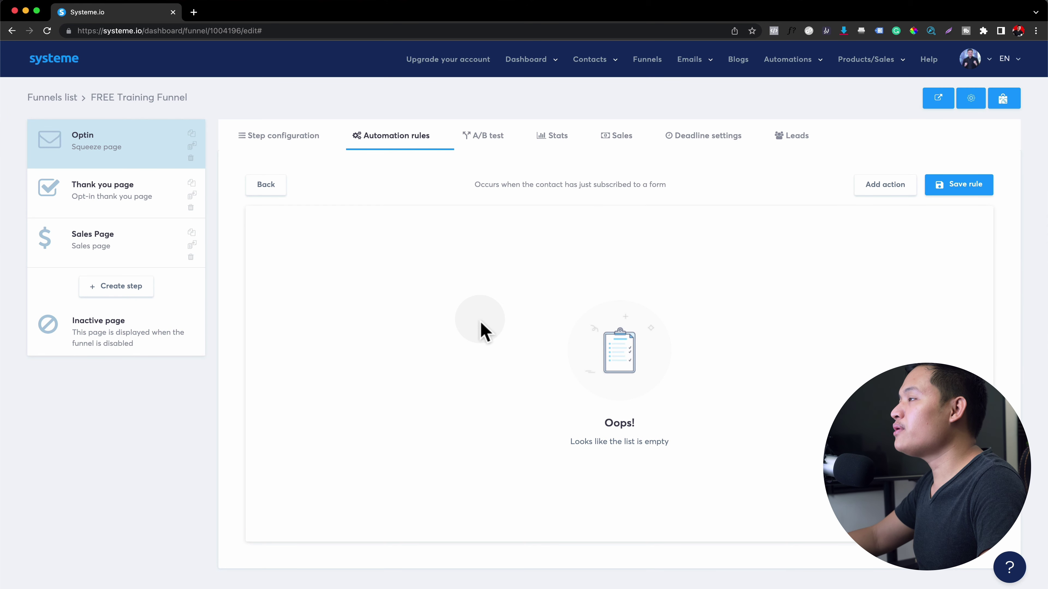
left_click(885, 187)
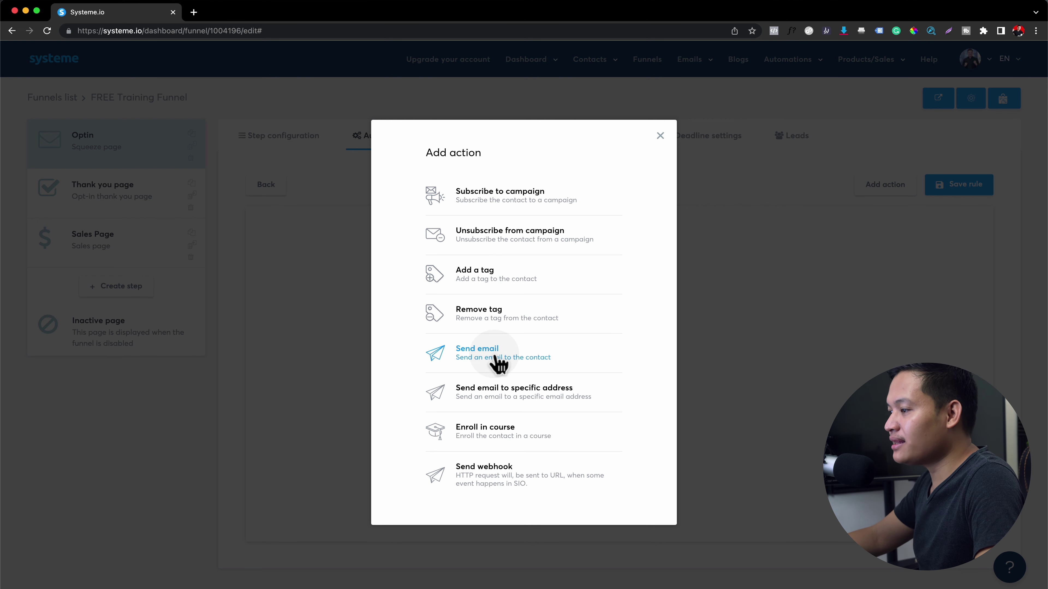
left_click(491, 274)
- Check which tags are available for the rule's Add a tag action and where tags are managed
left_click(591, 248)
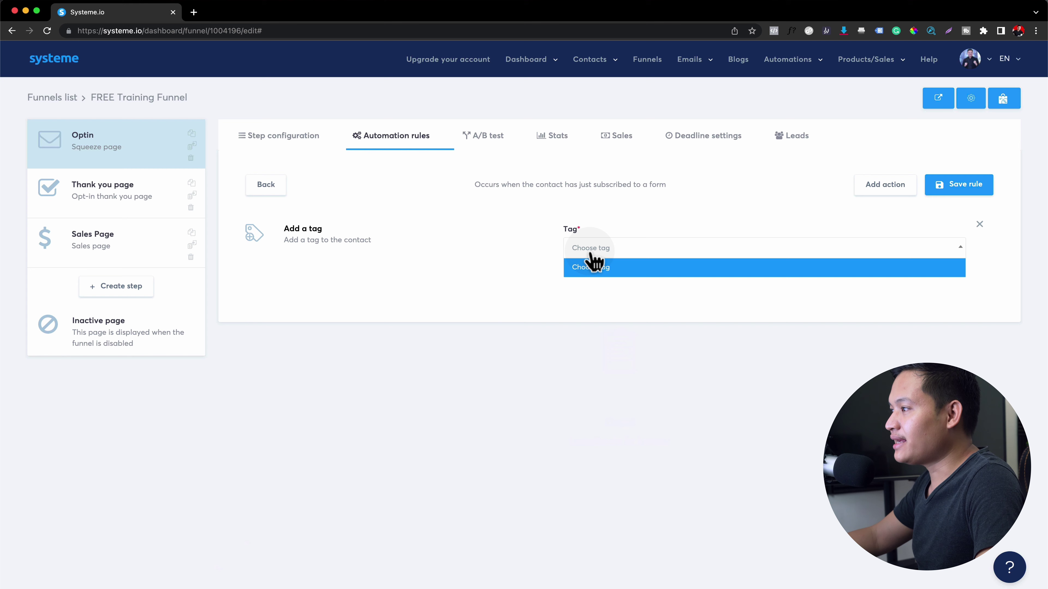
left_click(596, 273)
left_click(604, 255)
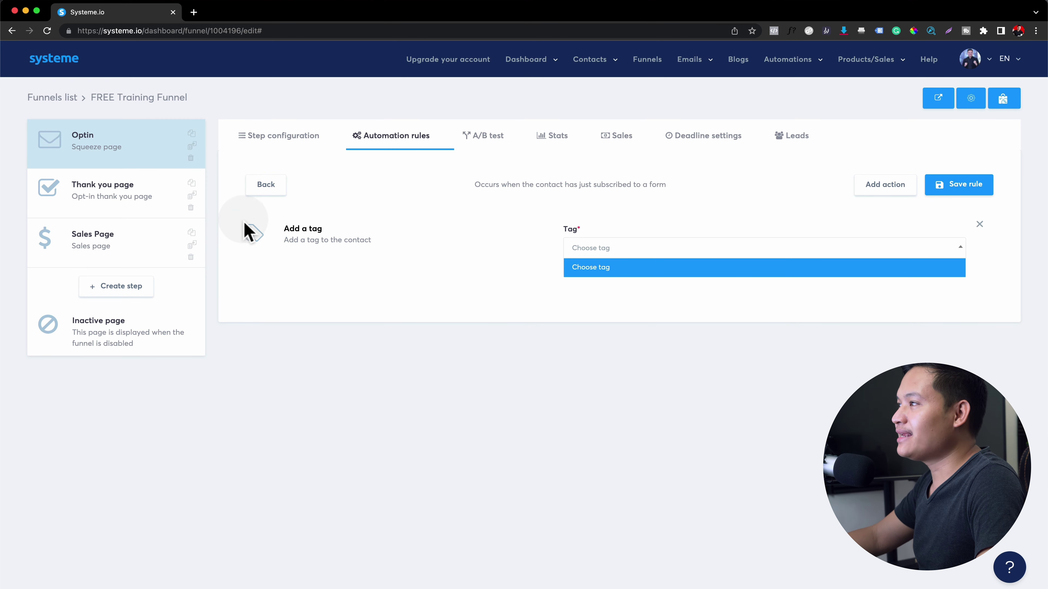
mouse_move(614, 68)
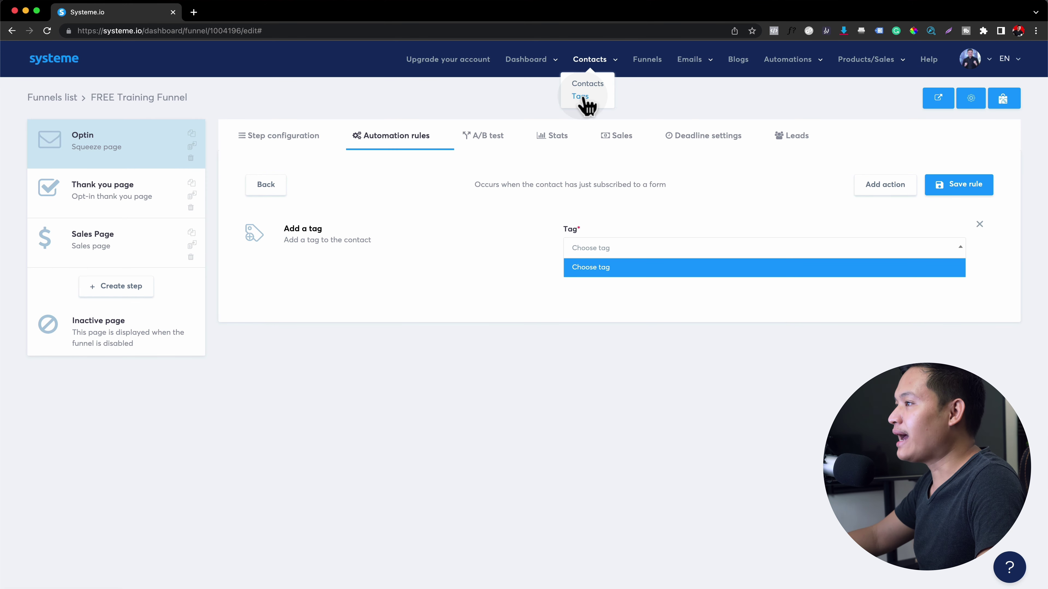
left_click(454, 270)
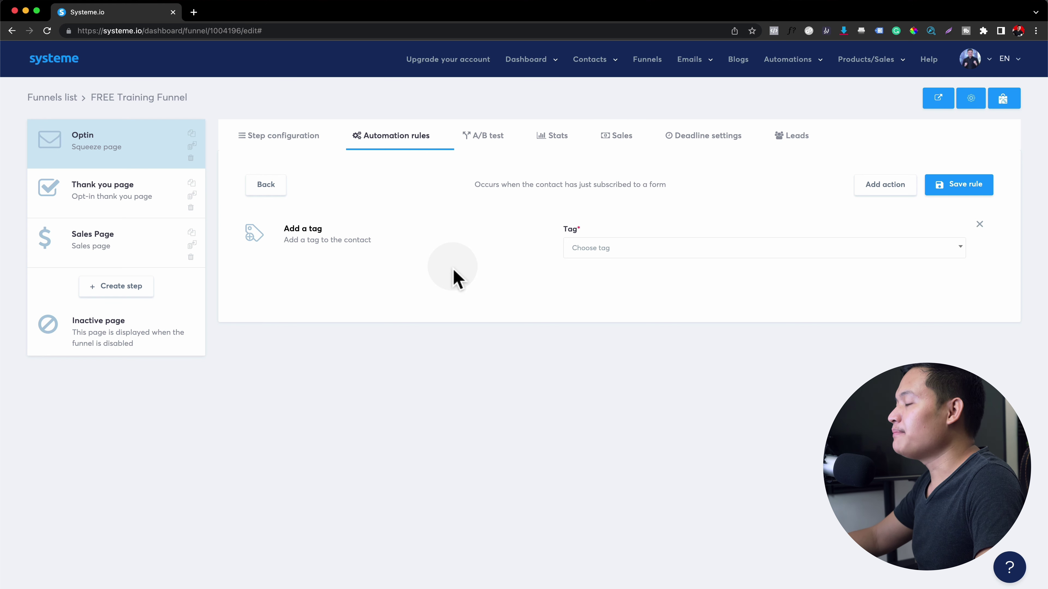
left_click(614, 252)
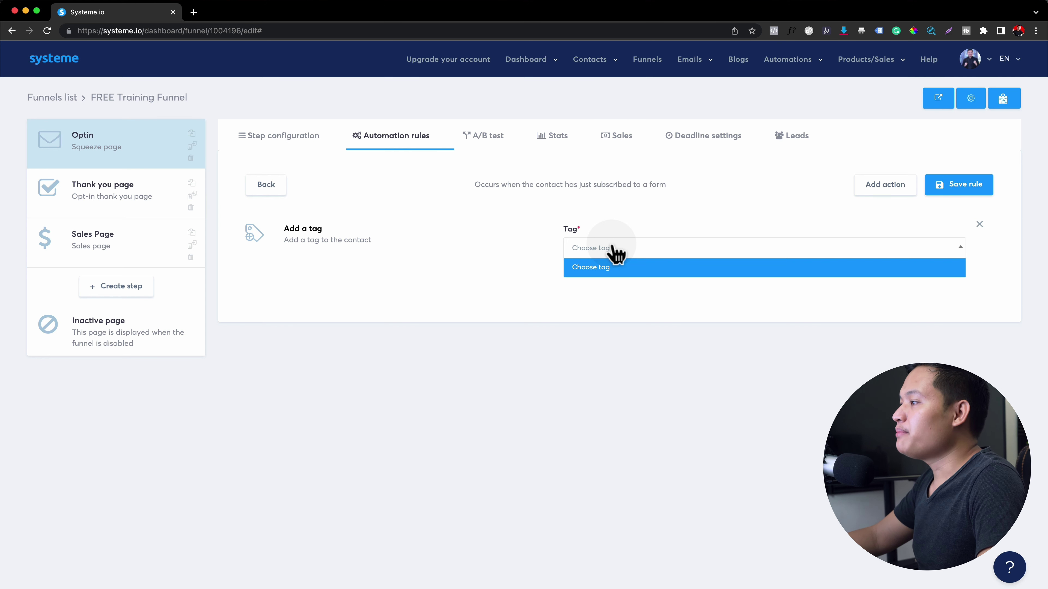
left_click(494, 269)
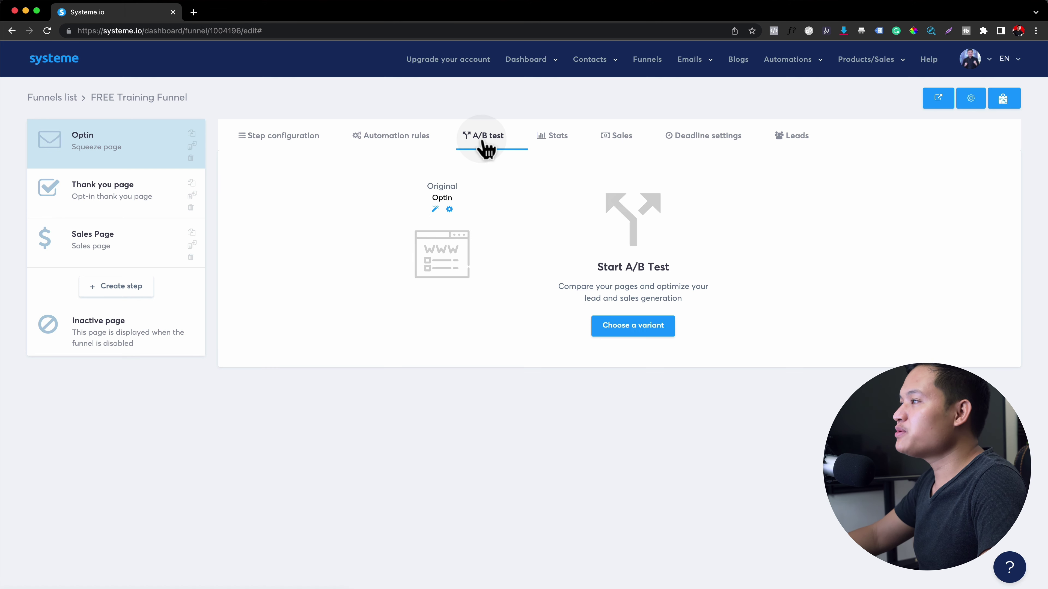
- Review the funnel's stats, sales, deadline settings and leads
left_click(545, 149)
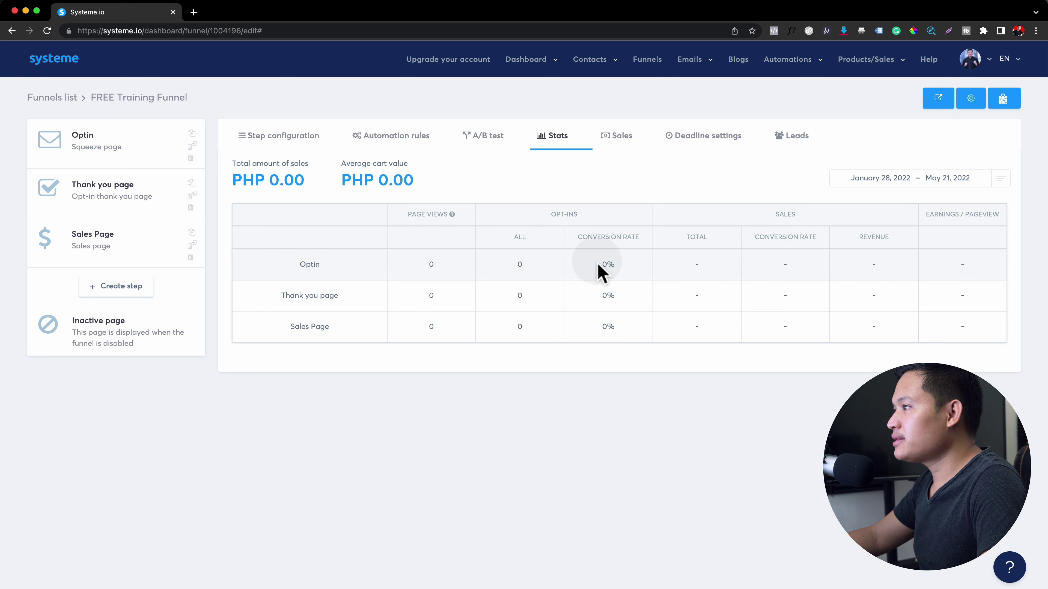
left_click(620, 136)
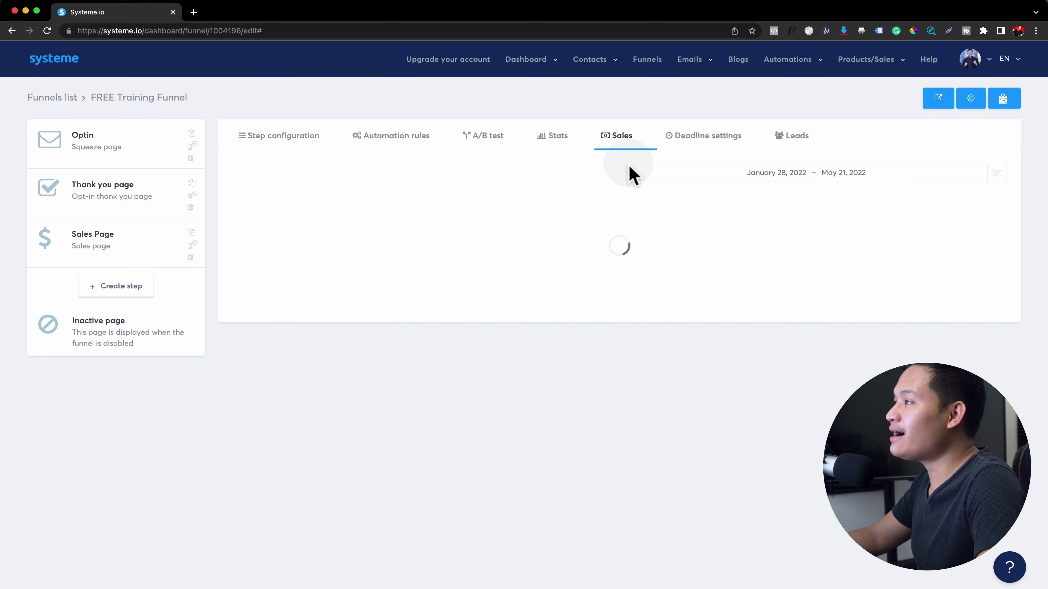
left_click(684, 142)
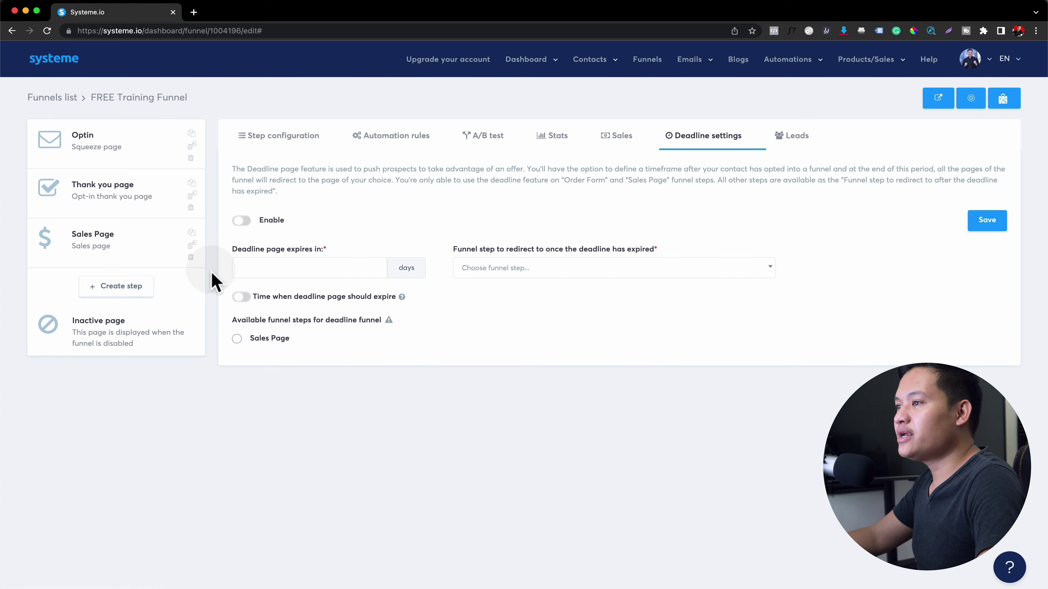
left_click(793, 140)
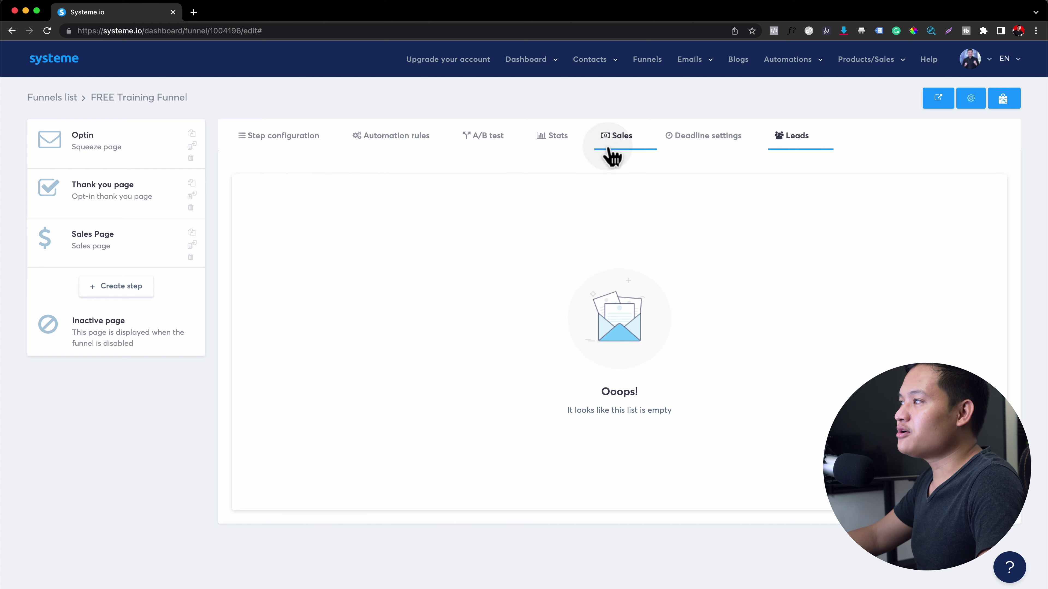
- Open the funnel's Thank you page in the editor and inspect the settings of the free book image
left_click(84, 208)
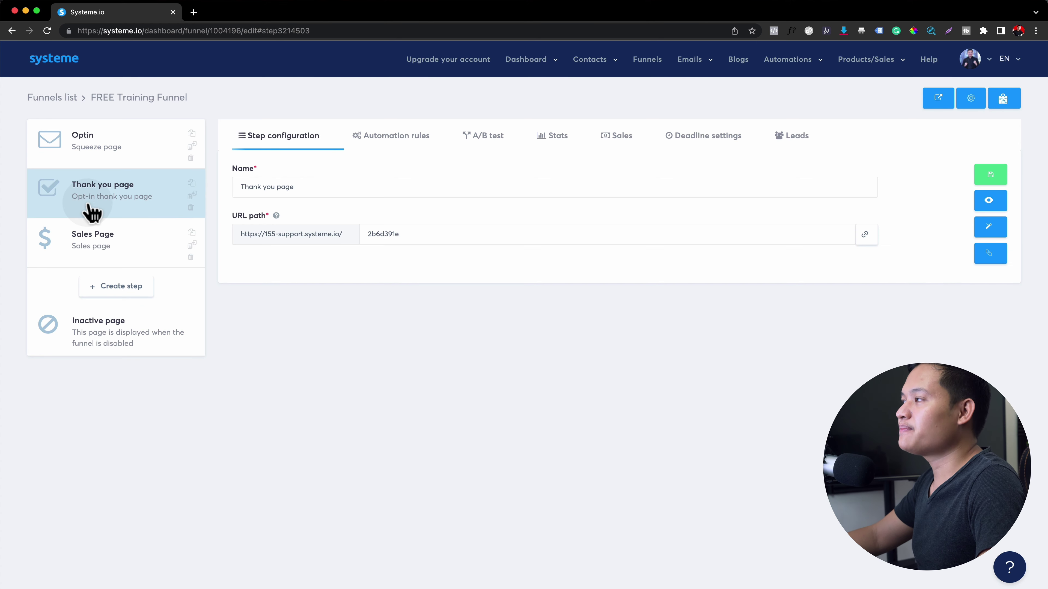
left_click(997, 234)
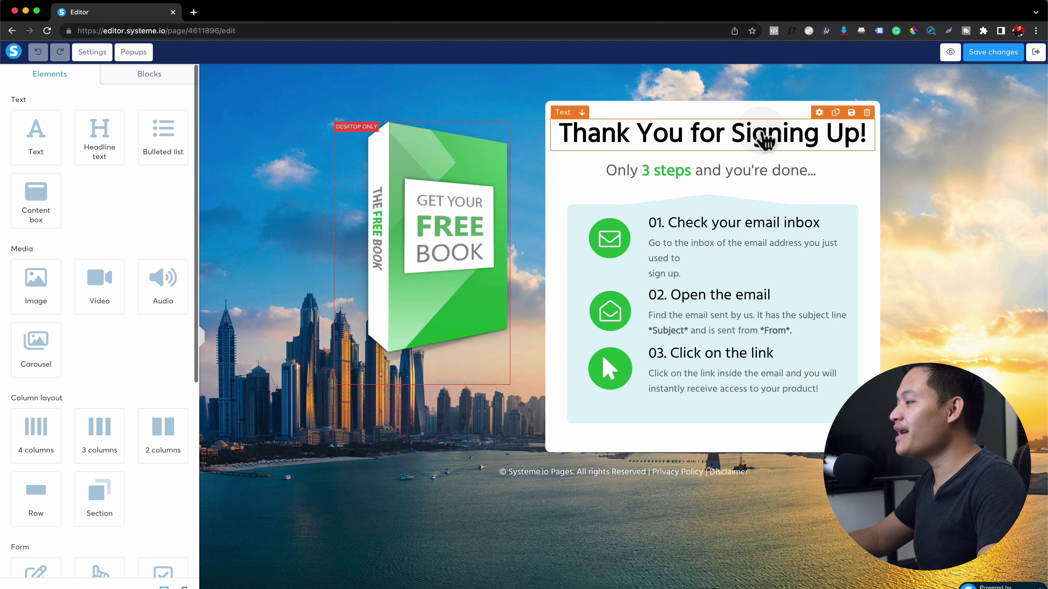
left_click(436, 182)
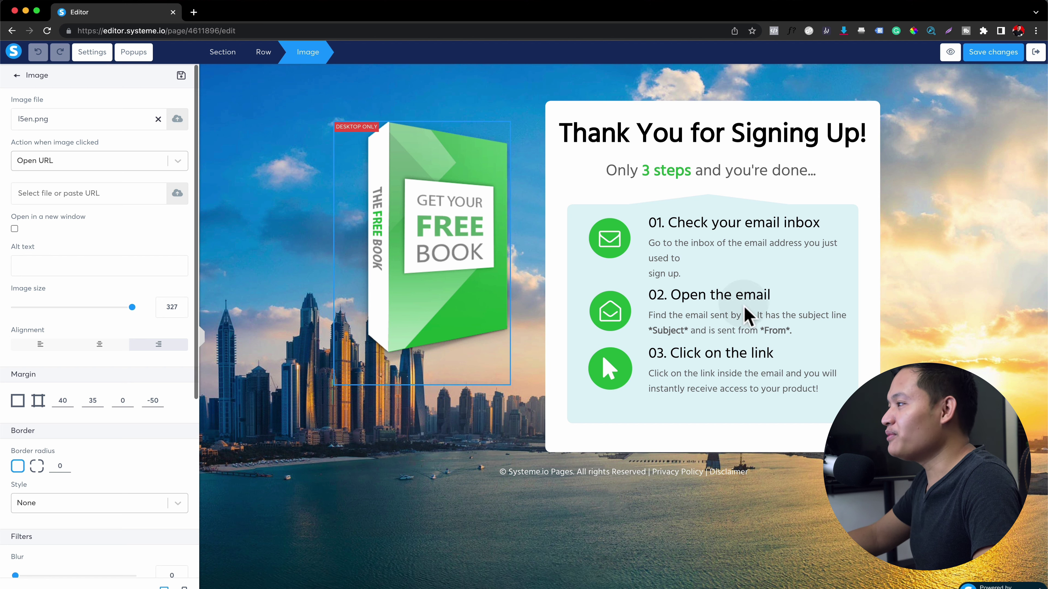
left_click(988, 52)
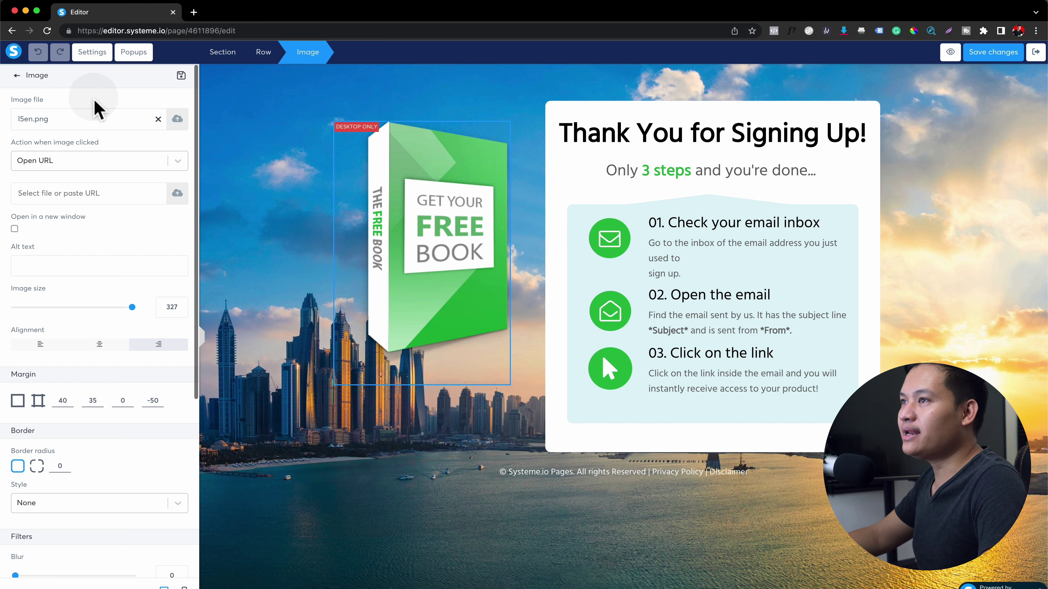
left_click(280, 131)
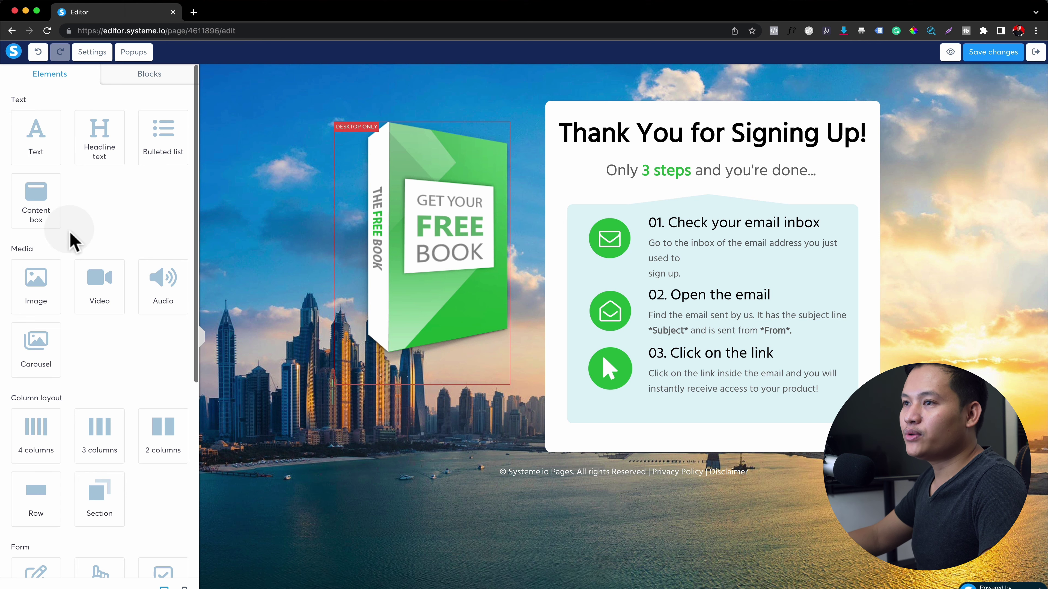
- Add a button inside the light blue box below "03. Click on the link", with its redirect set to the next step
scroll(87, 215, "down", 6)
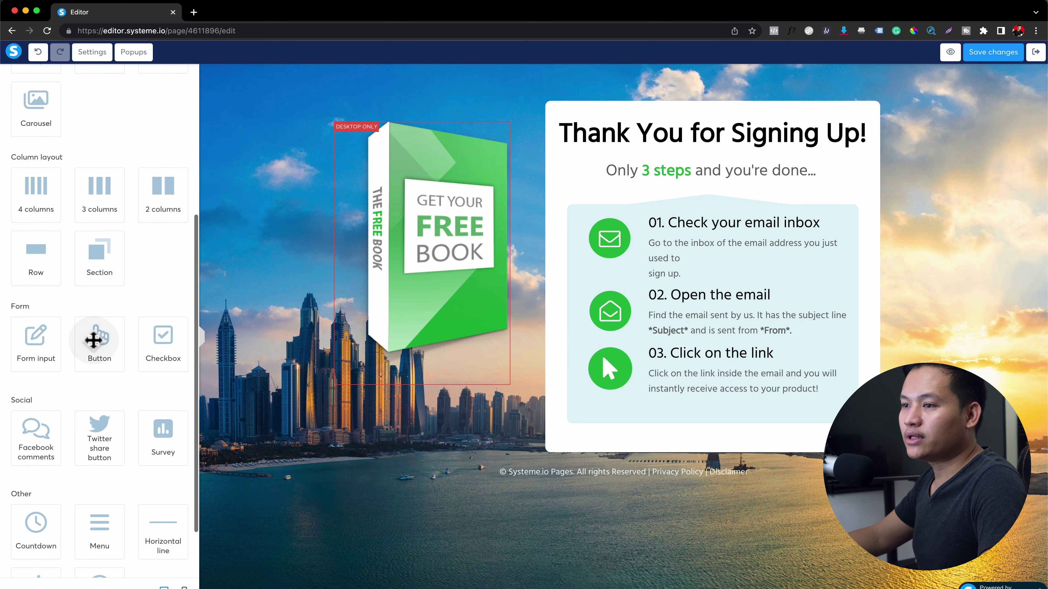
left_click_drag(93, 341, 568, 477)
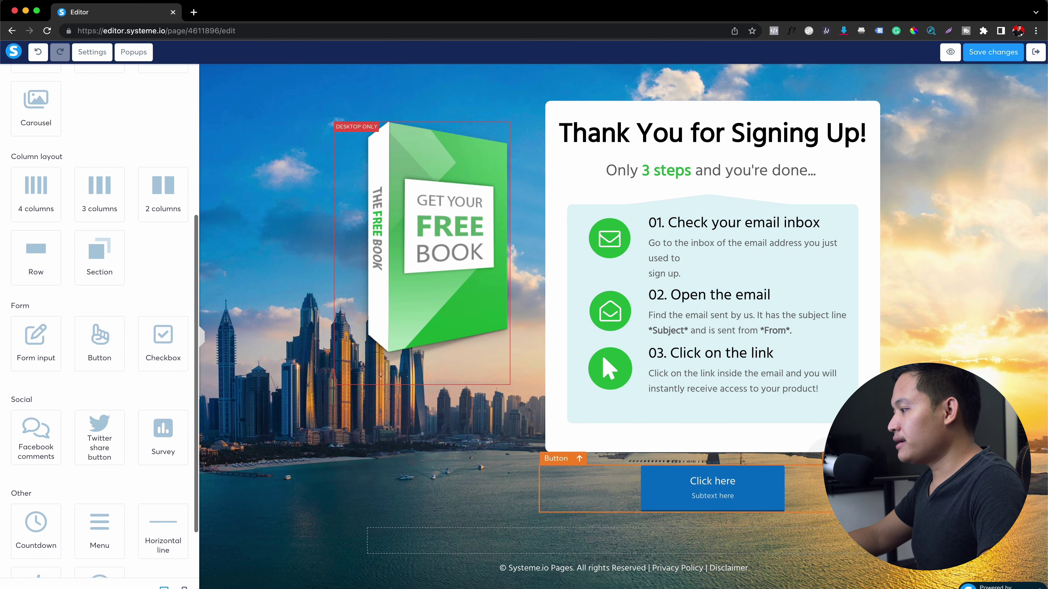
left_click_drag(712, 483, 706, 415)
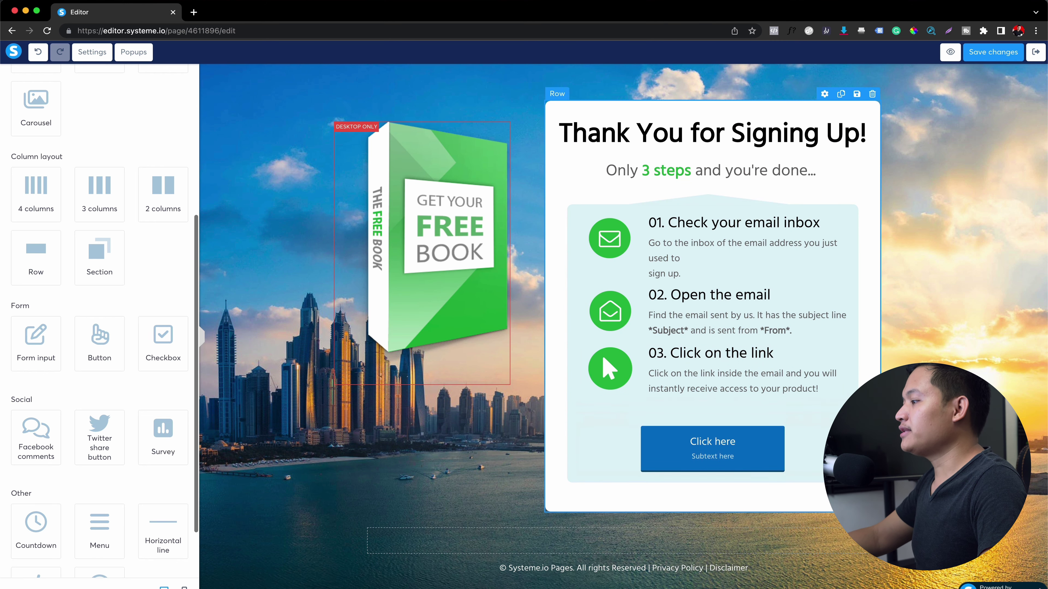
left_click(819, 463)
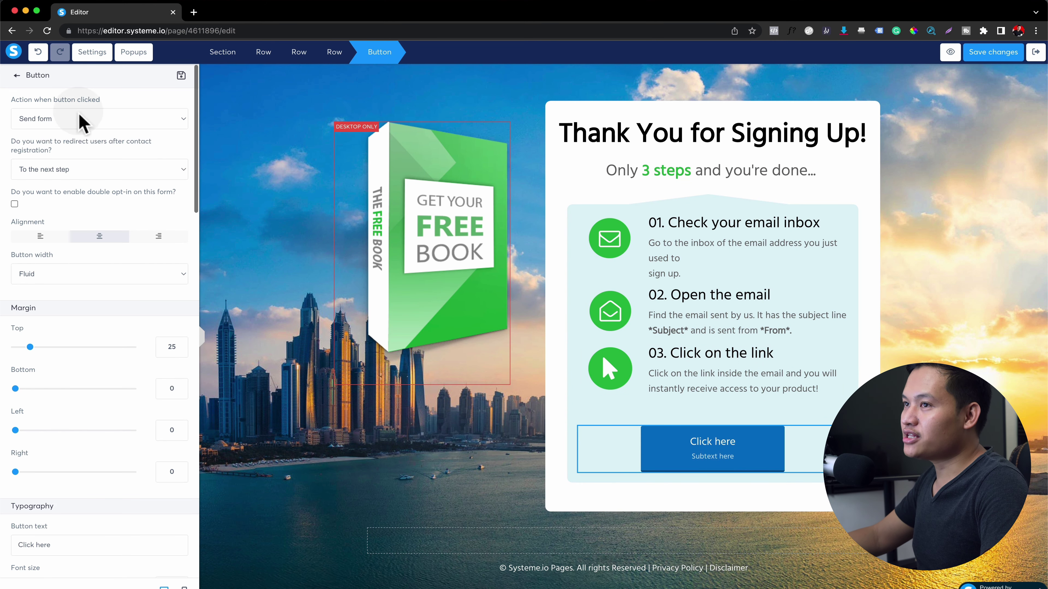
left_click(61, 183)
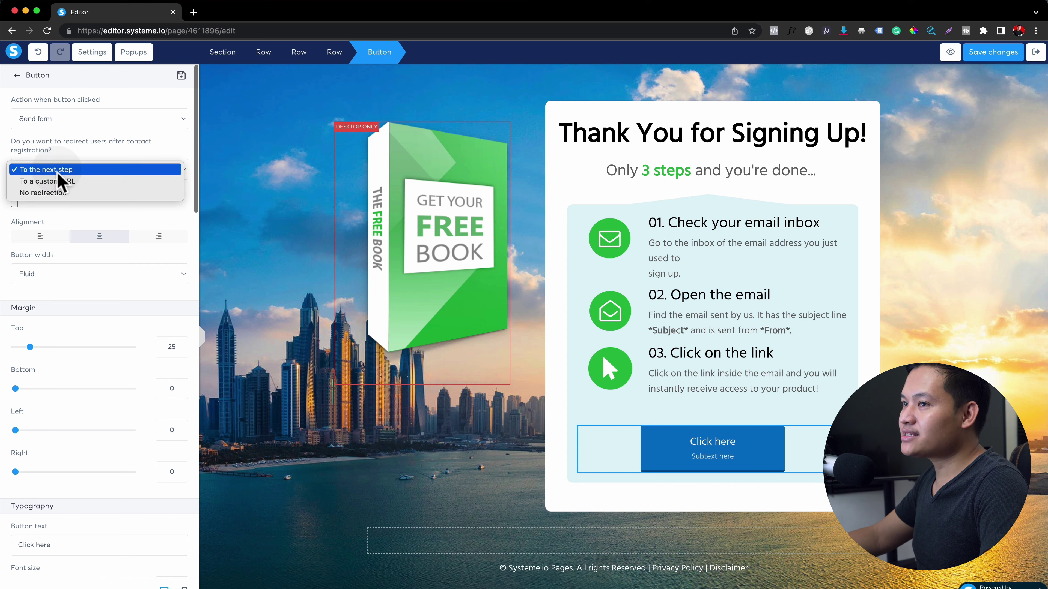
left_click(60, 172)
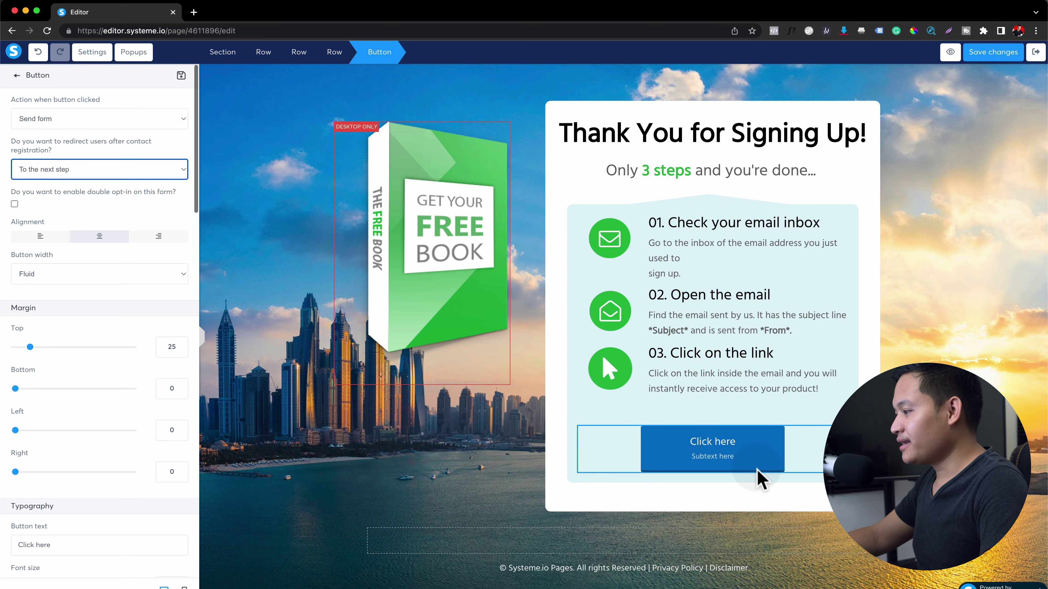
- Try to save the thank-you page with its new button, dismissing the notice each time
left_click(993, 53)
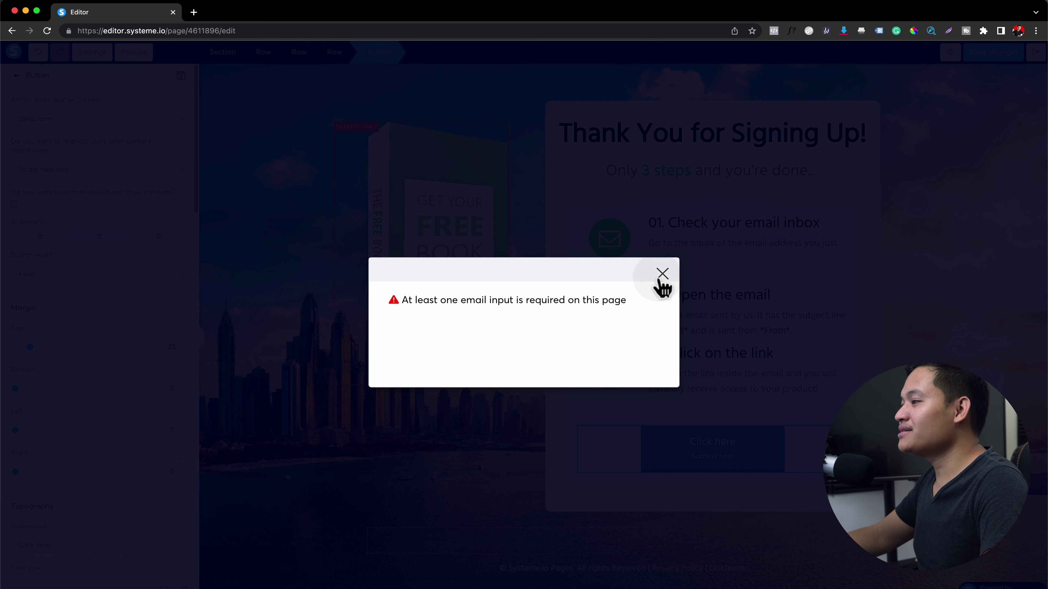
left_click(661, 277)
left_click(1003, 57)
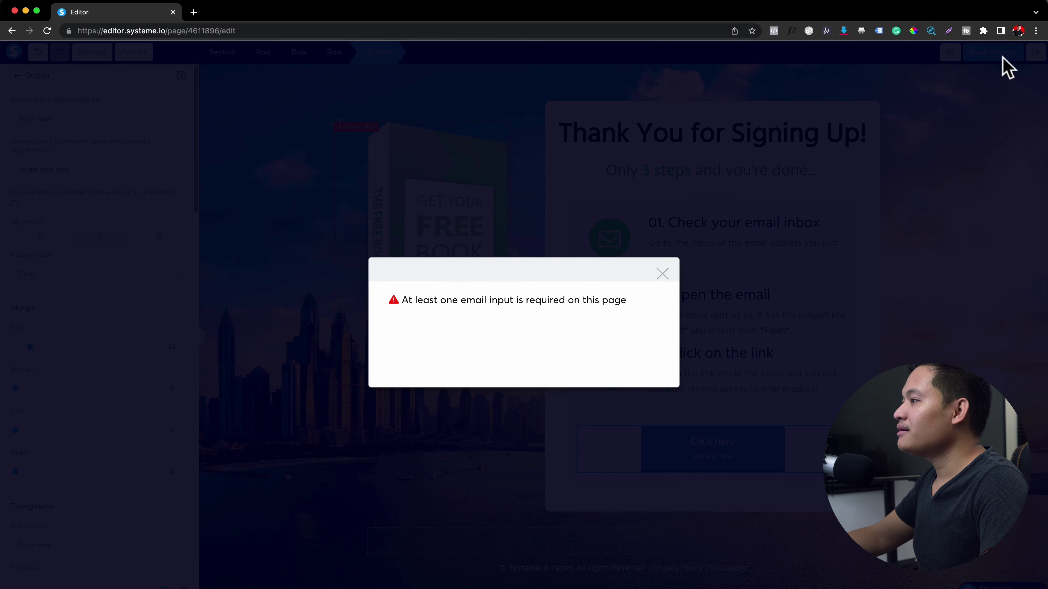
left_click(661, 274)
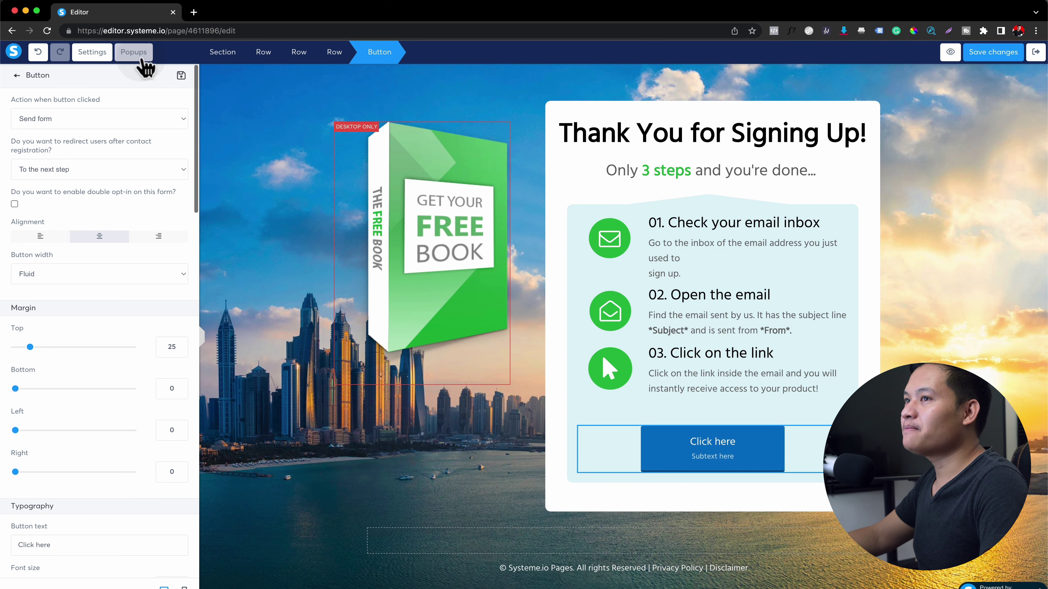
- Exit the thank-you page editor, choosing to save the page and leave the site
left_click(1036, 53)
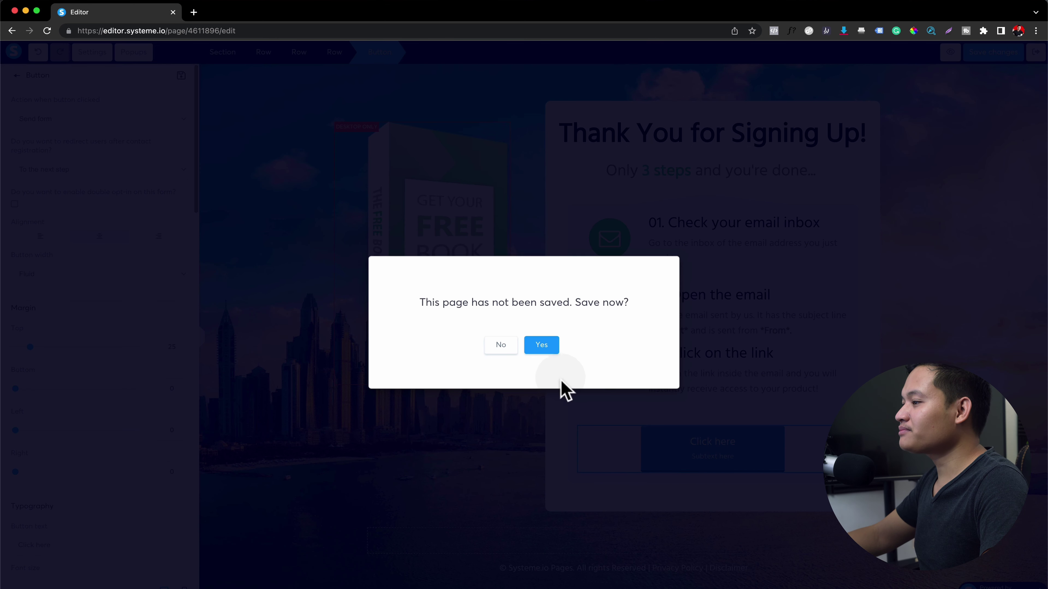
left_click(548, 347)
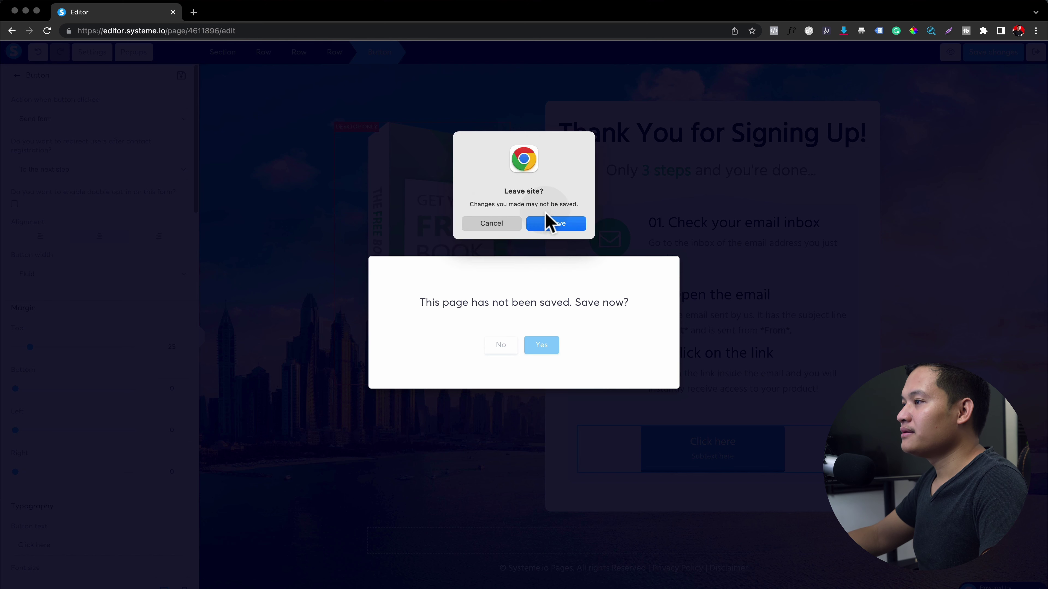
left_click(554, 225)
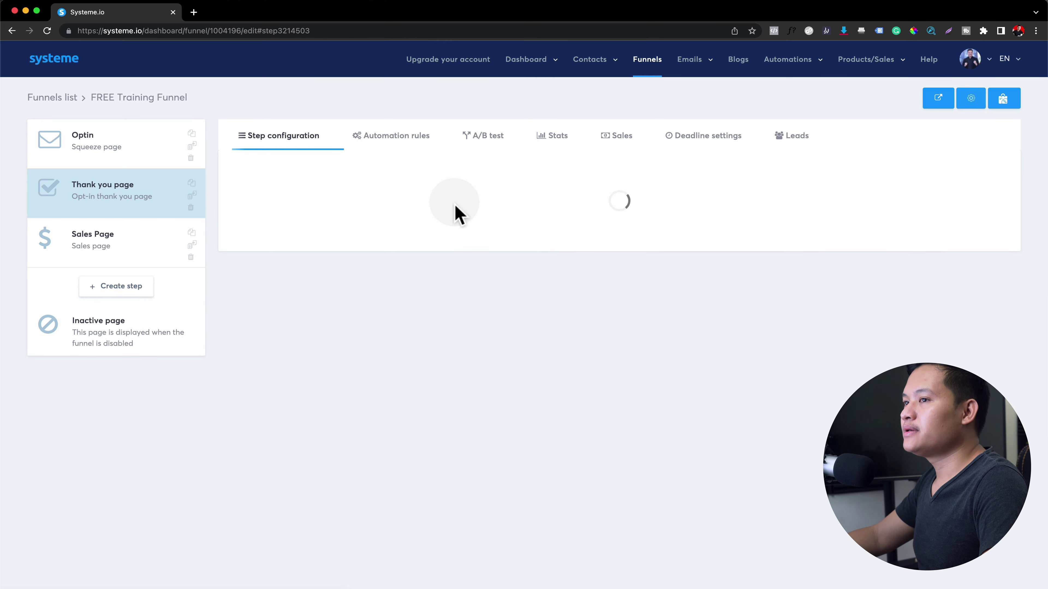
- Preview the live Optin page and submit its form with a first name and email address
left_click(82, 154)
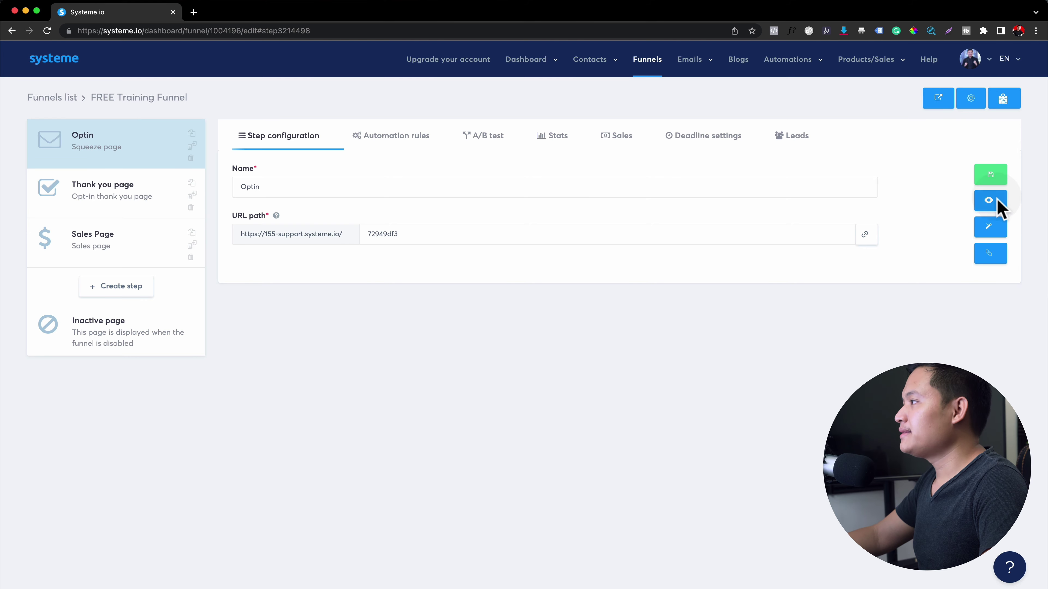
left_click(989, 201)
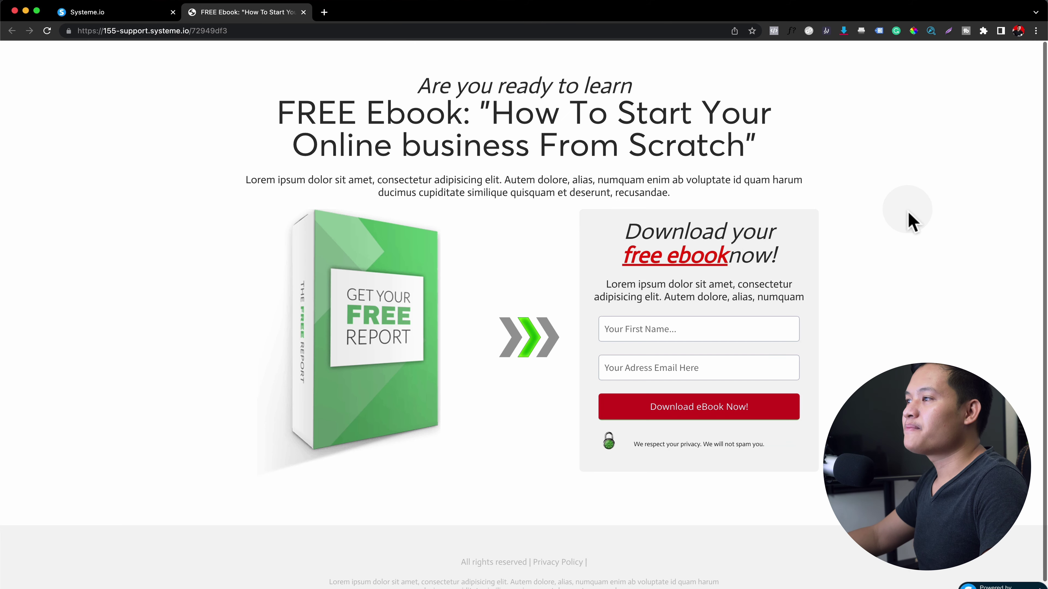
left_click(671, 329)
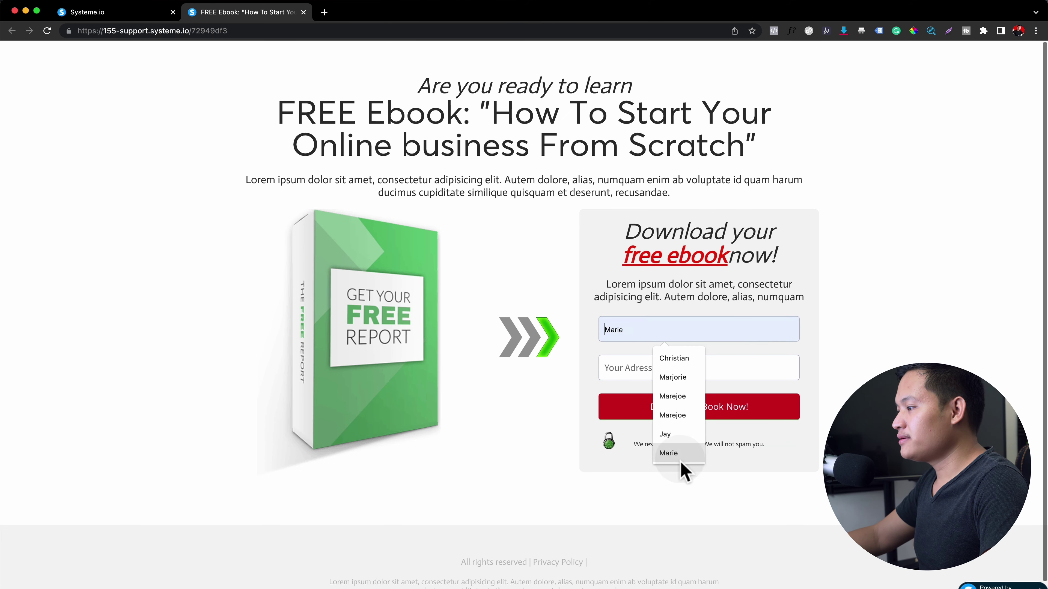
left_click(671, 434)
left_click(657, 368)
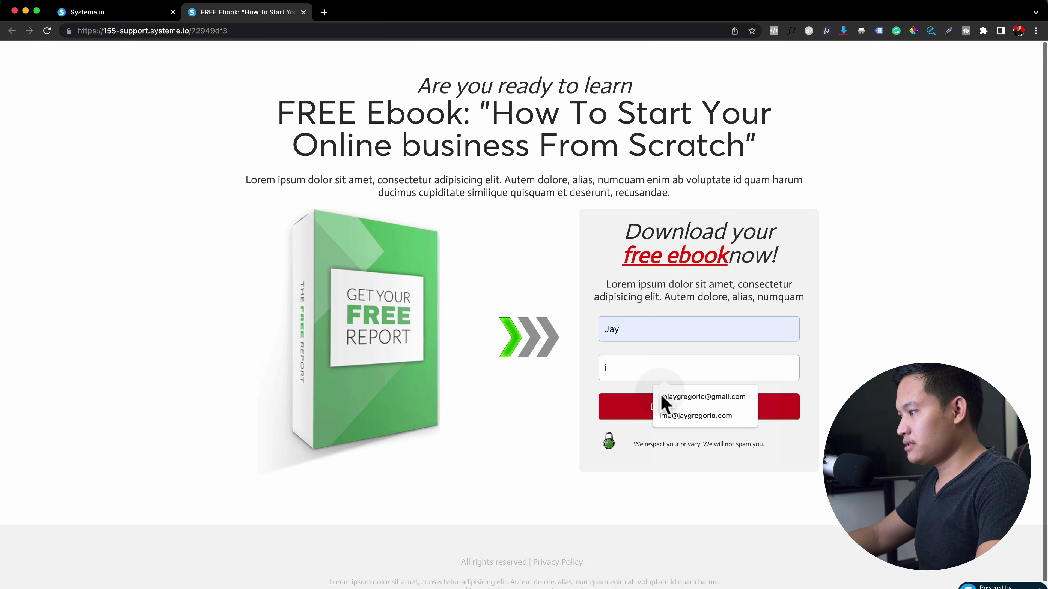
left_click(662, 396)
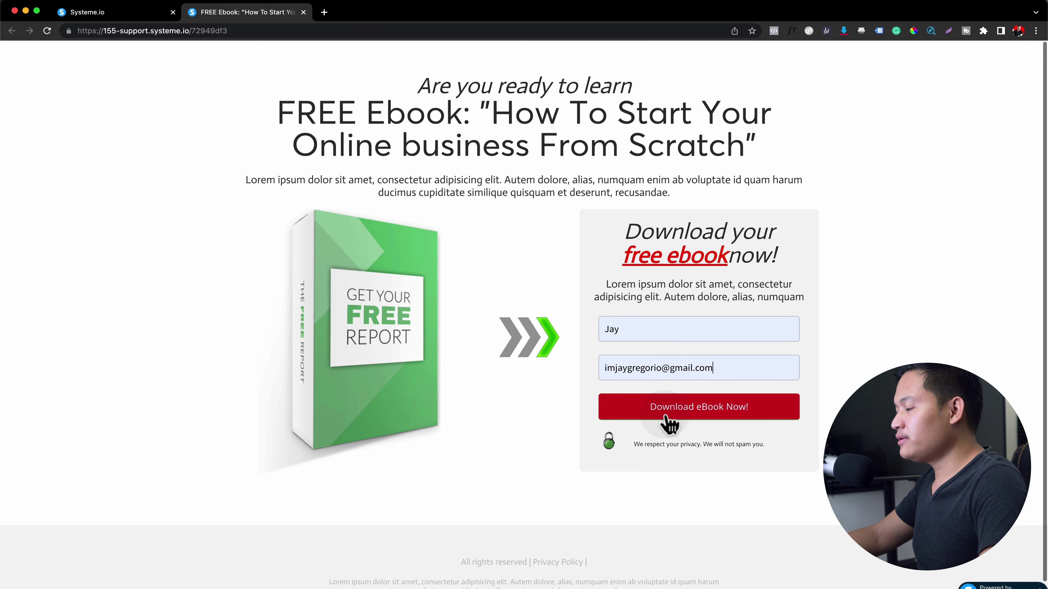
left_click(664, 417)
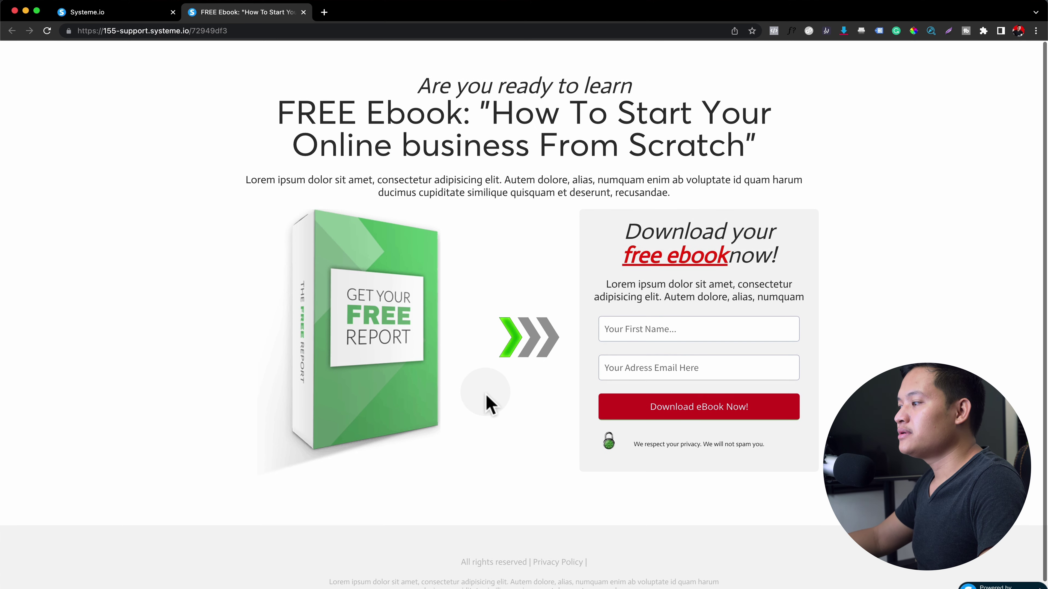
- Open the Optin page in the editor and set the "Download eBook Now!" button to redirect to the next step after registration
left_click(155, 17)
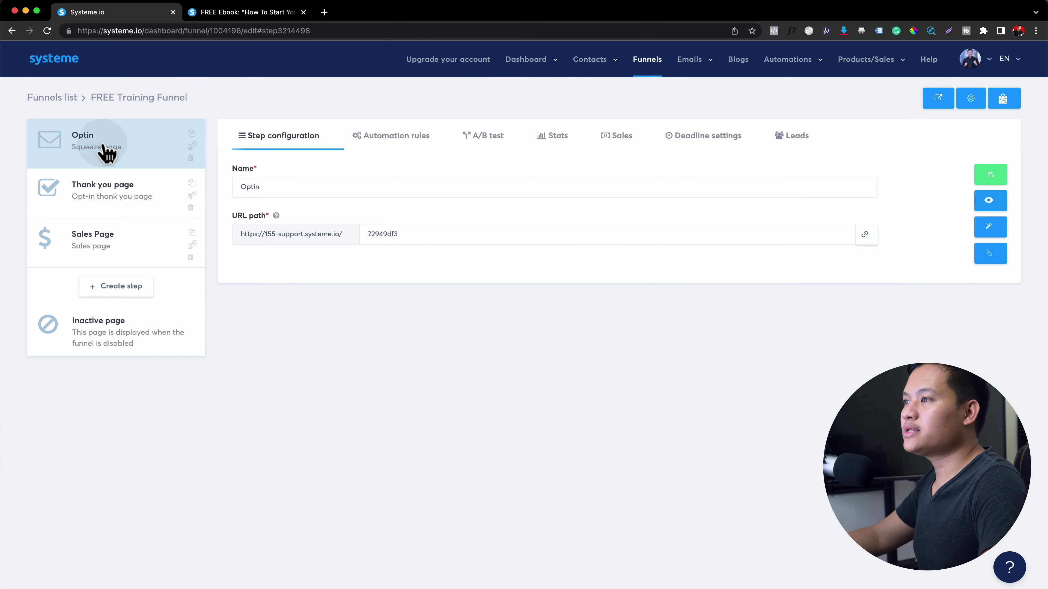
left_click(991, 227)
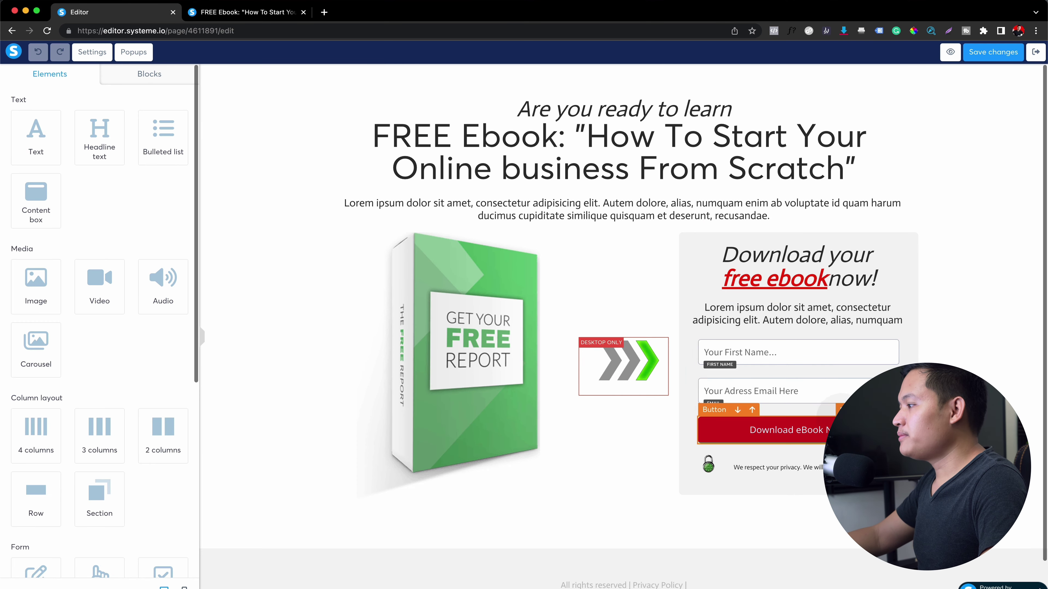
left_click(841, 429)
key("Escape")
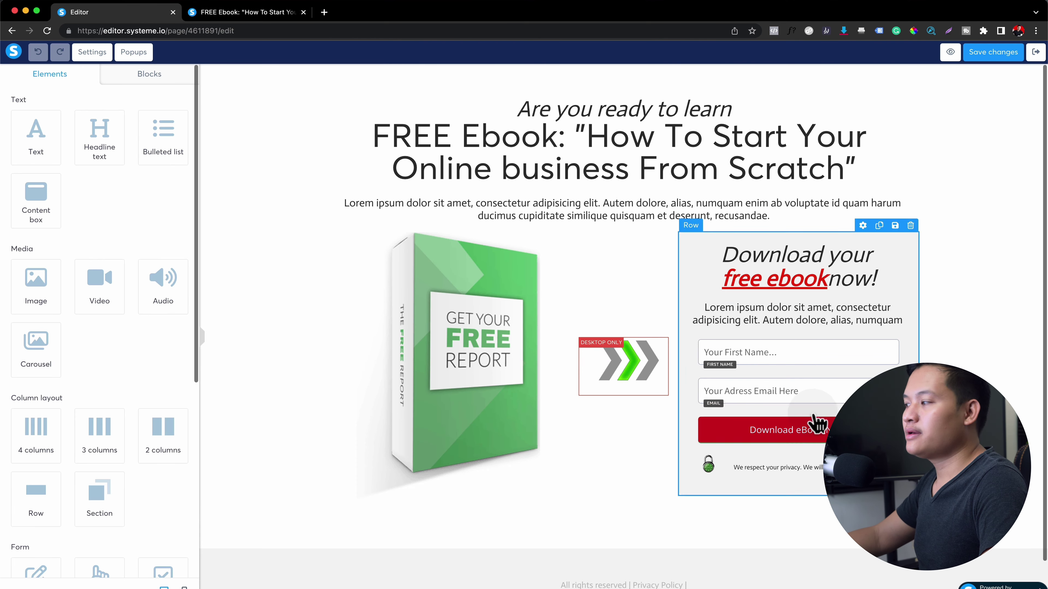
left_click(842, 430)
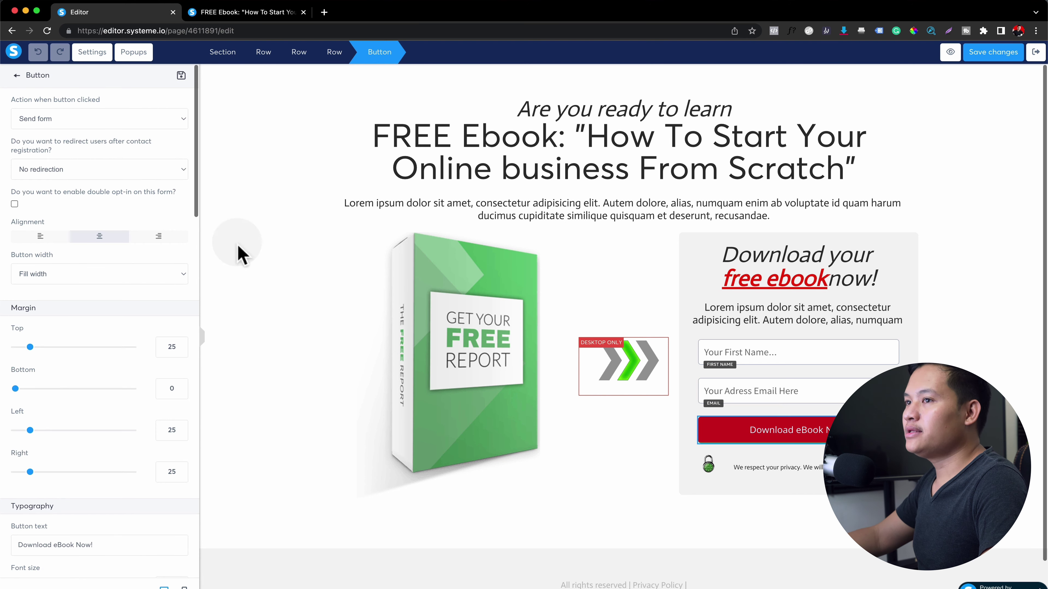
left_click(56, 177)
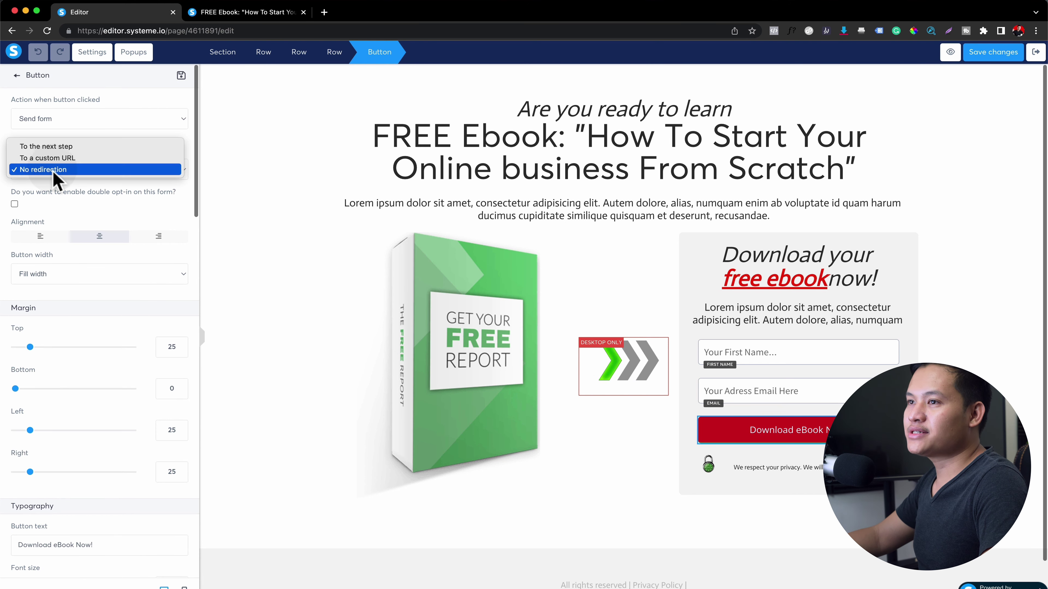
left_click(63, 148)
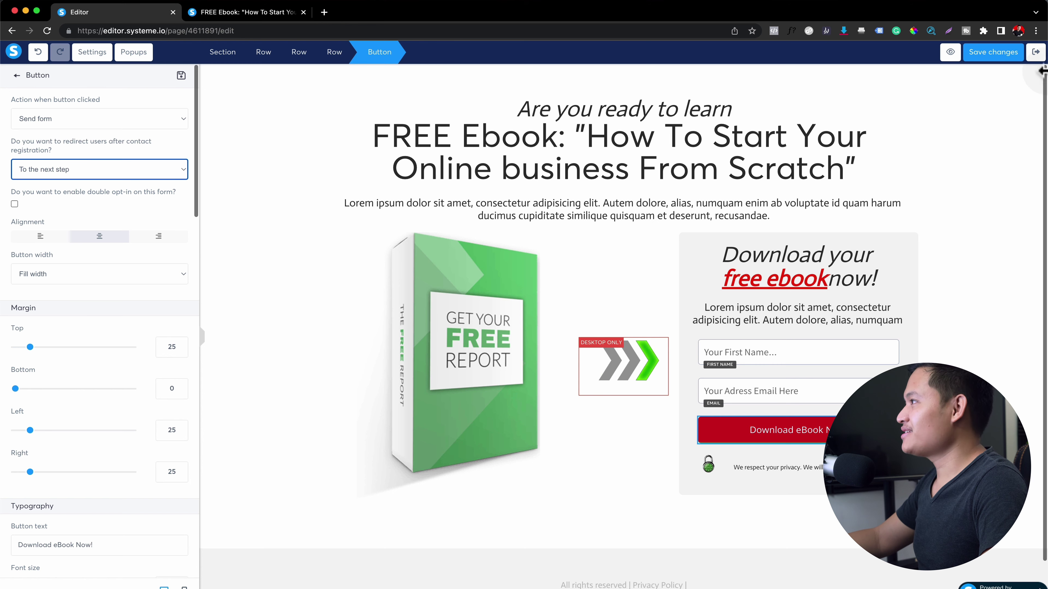
- Reload the live opt-in page and resubmit the form with a first name and email address to test the redirect
left_click(231, 14)
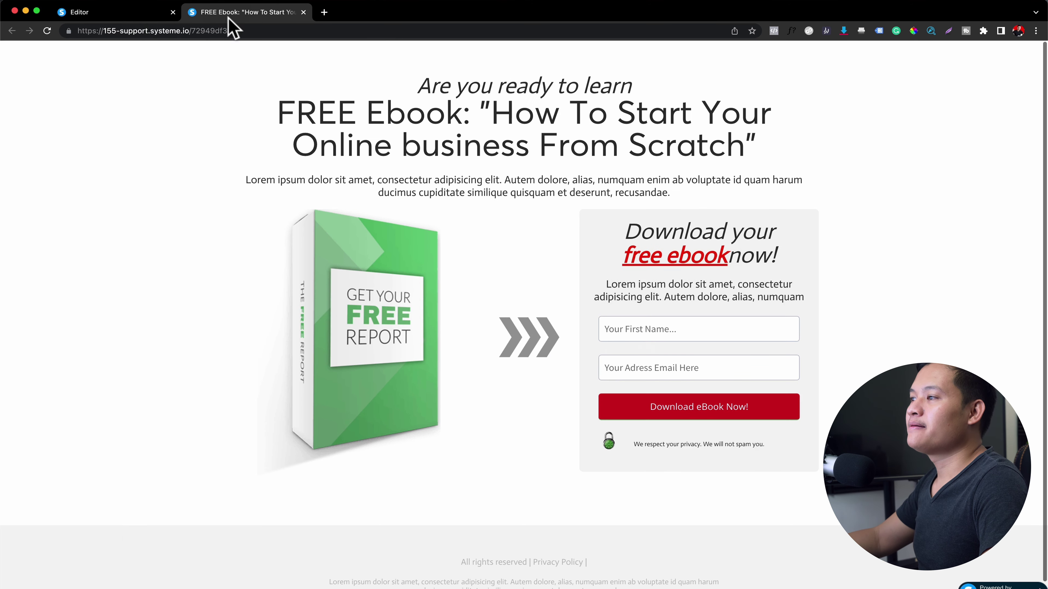
left_click(55, 37)
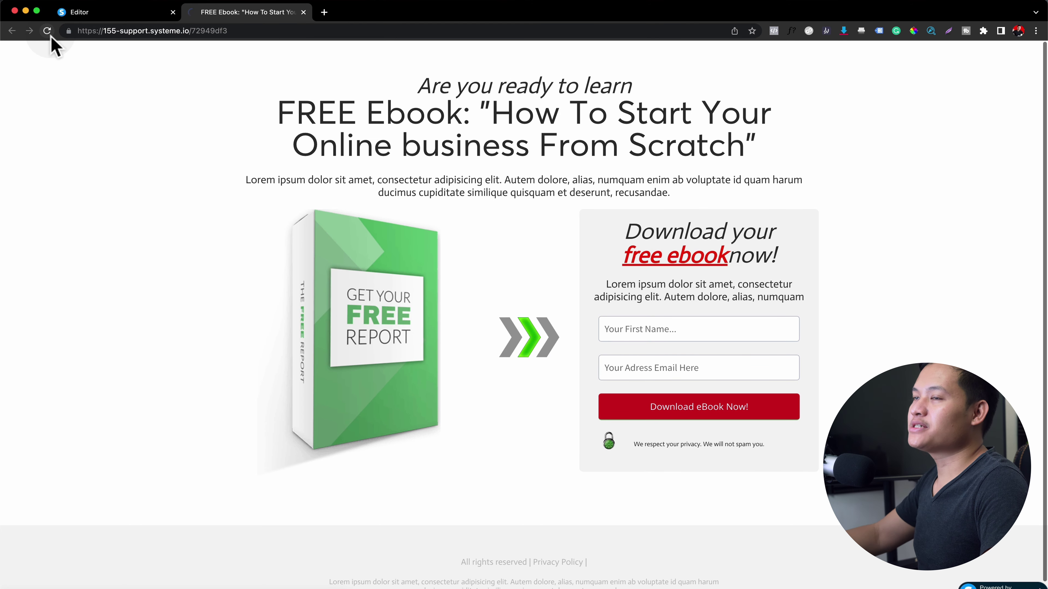
left_click(710, 326)
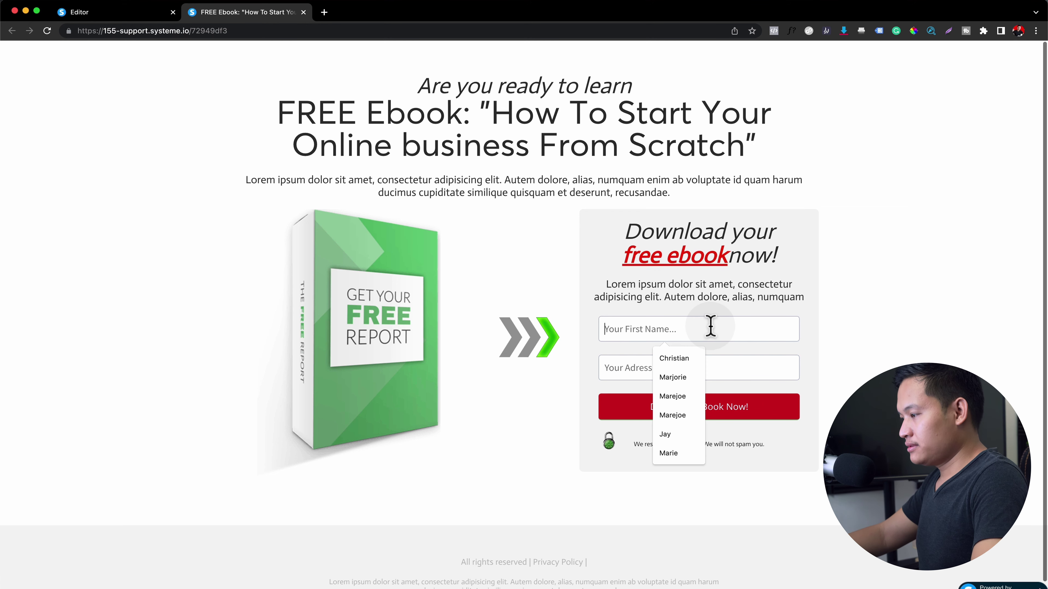
type("J")
left_click(680, 359)
left_click(673, 378)
type("i")
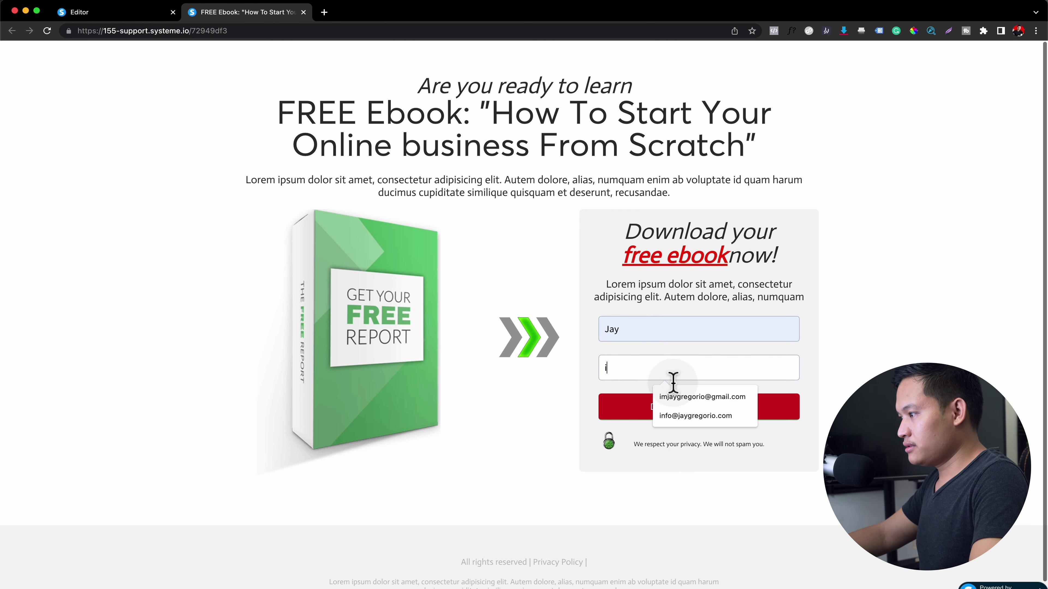
left_click(680, 396)
left_click(694, 406)
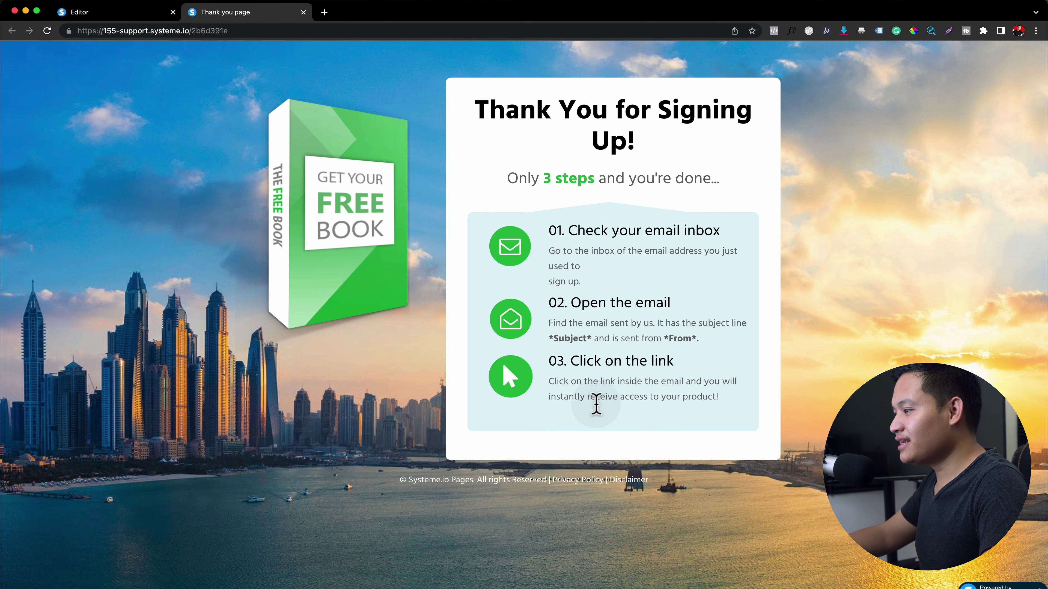
- Reopen the funnel's Thank you page in the editor and add a button inside the light blue box below "03. Click on the link"
left_click(126, 14)
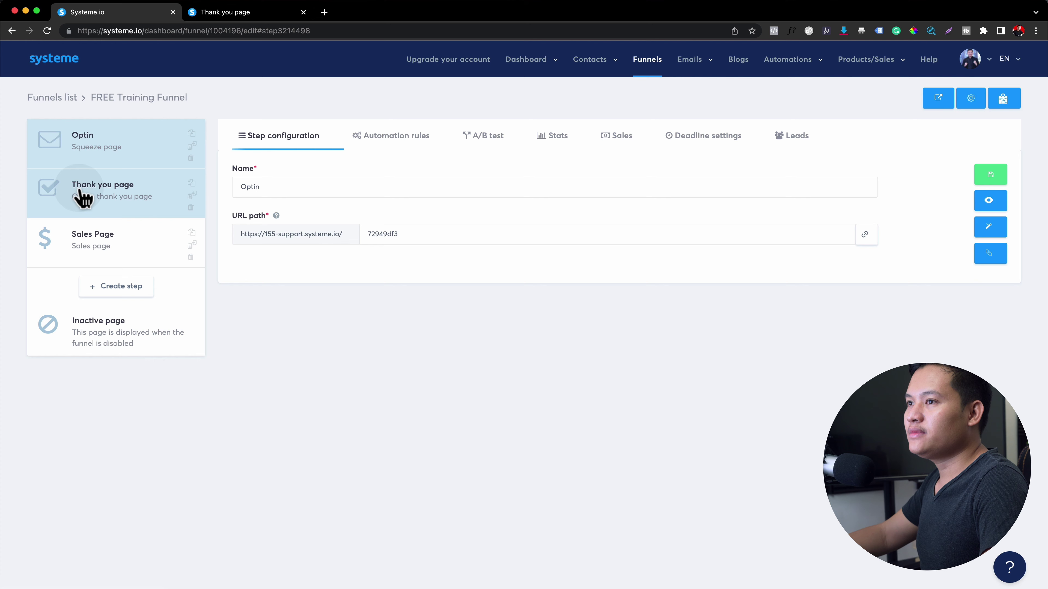
left_click(80, 192)
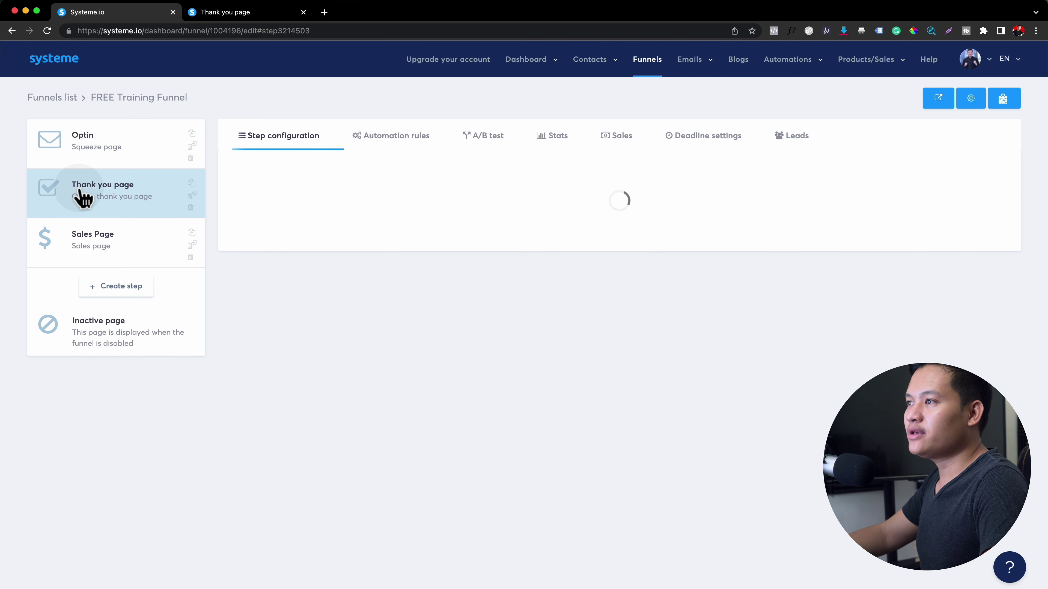
left_click(997, 229)
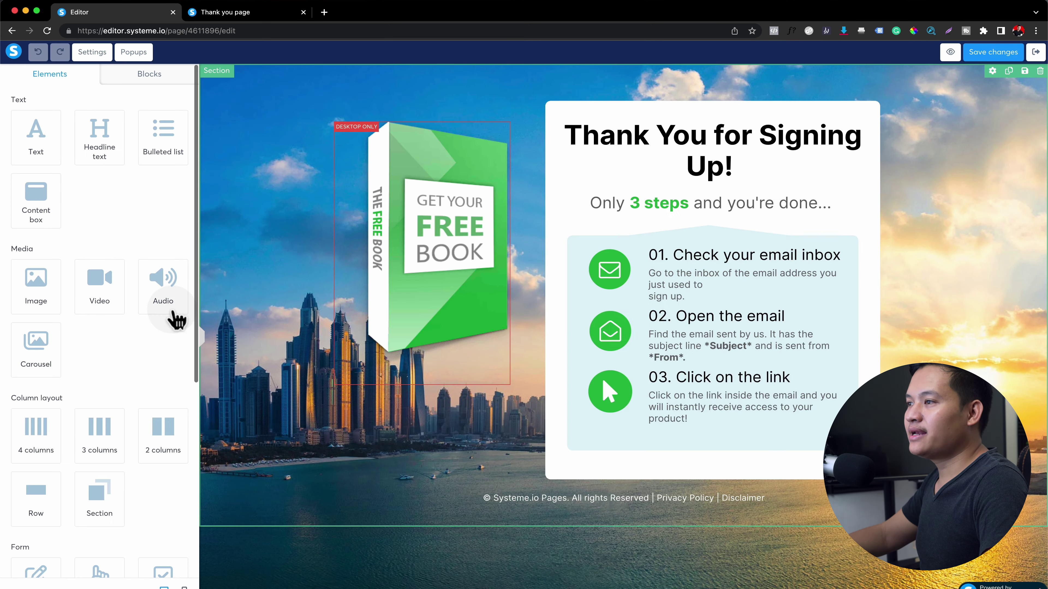
scroll(169, 330, "down", 8)
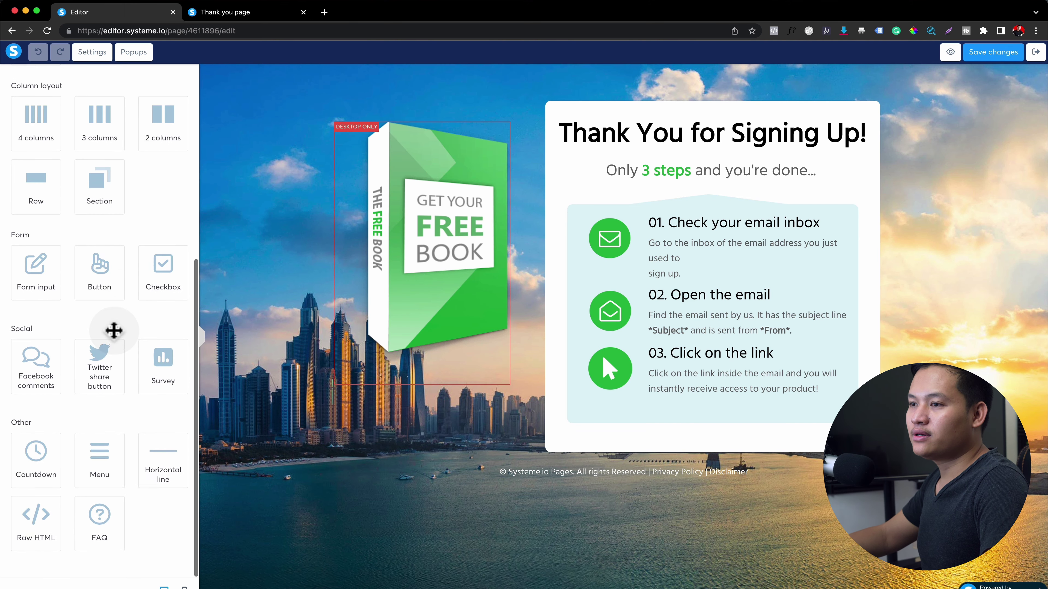
left_click_drag(103, 276, 704, 413)
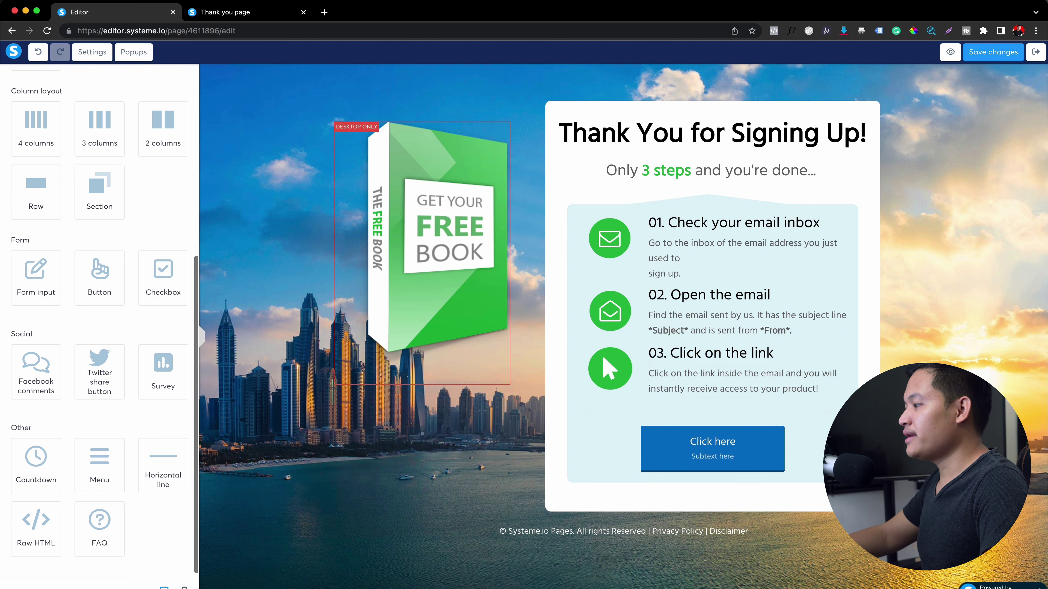
- Set the thank-you page button's action to Next step URL and save the page
left_click(776, 440)
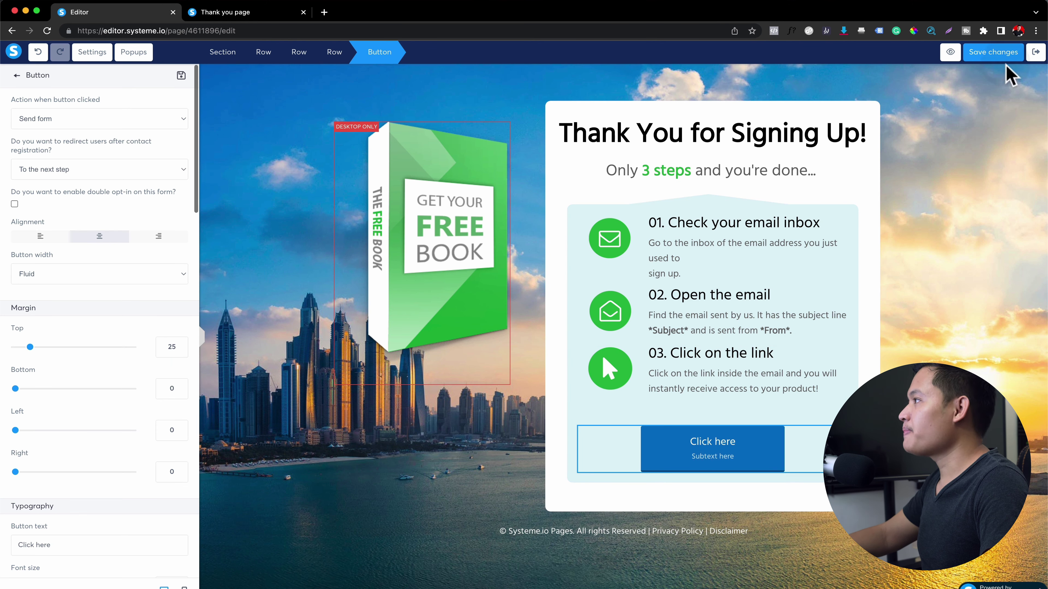
left_click(1003, 53)
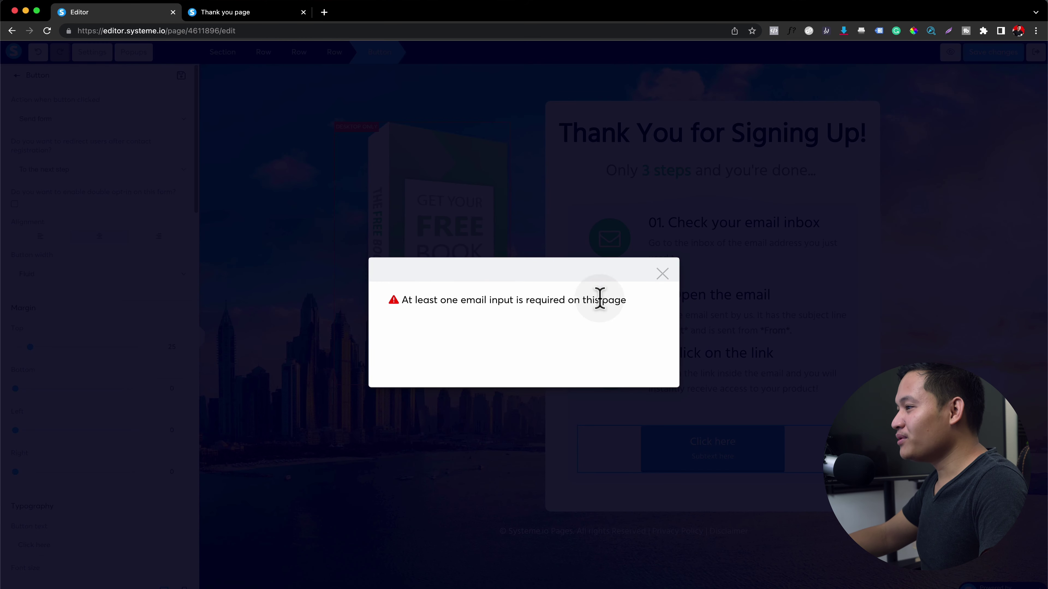
left_click(662, 274)
left_click(58, 119)
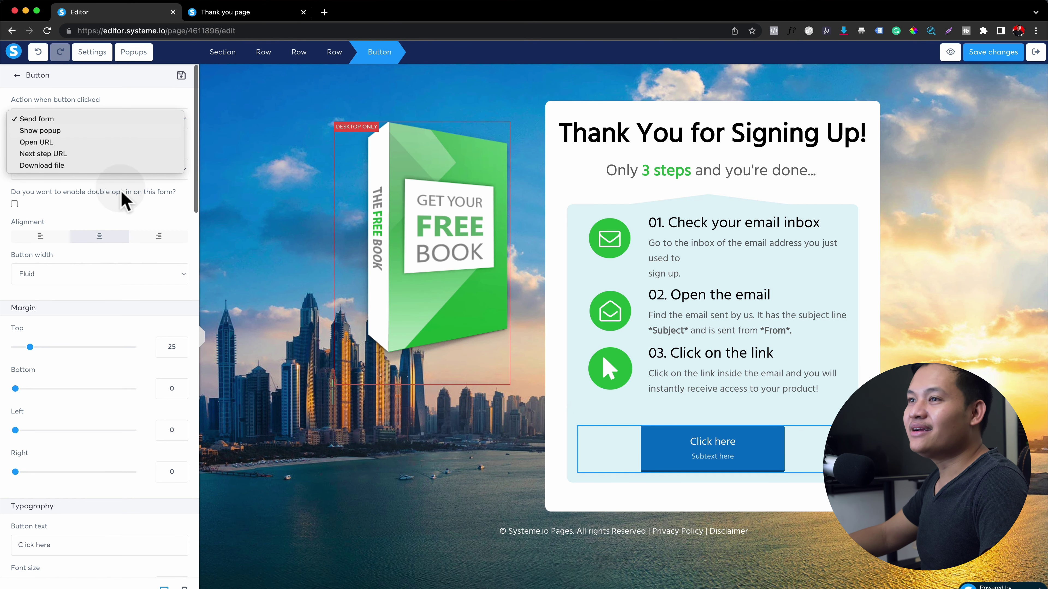
left_click(66, 155)
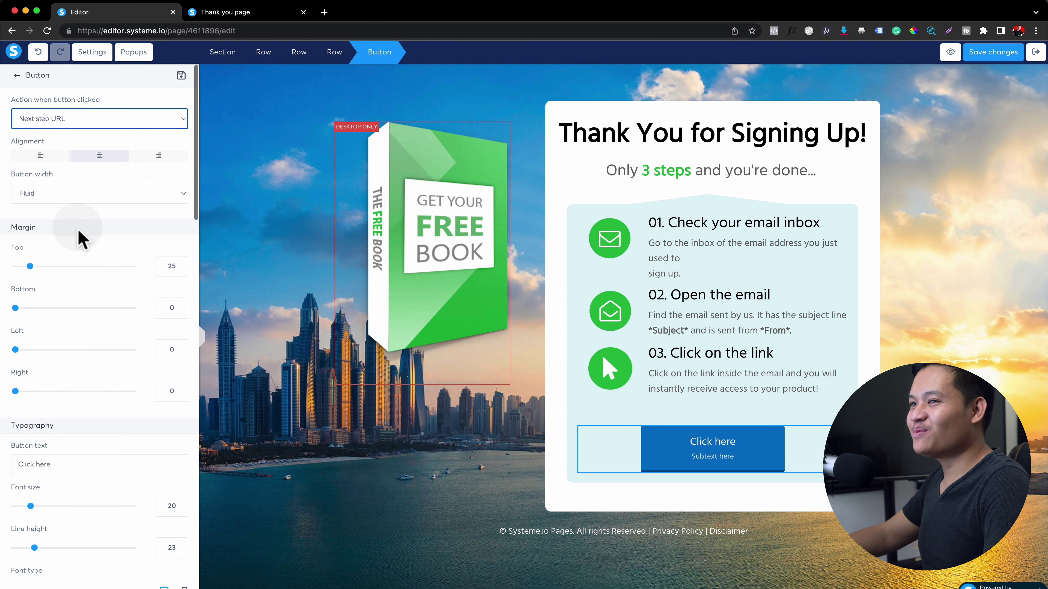
left_click(802, 456)
left_click(801, 452)
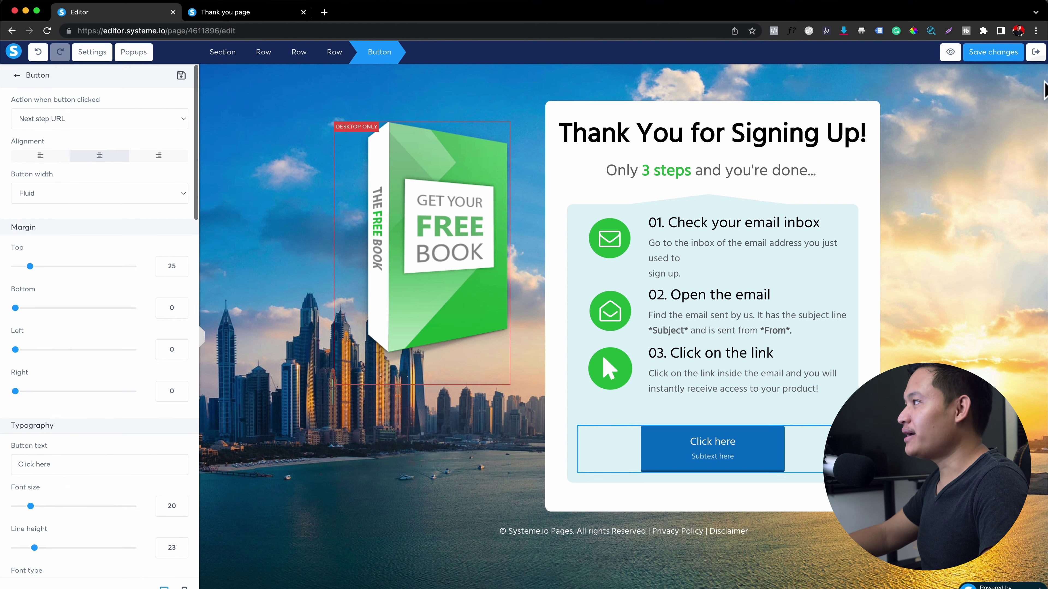
left_click(1005, 57)
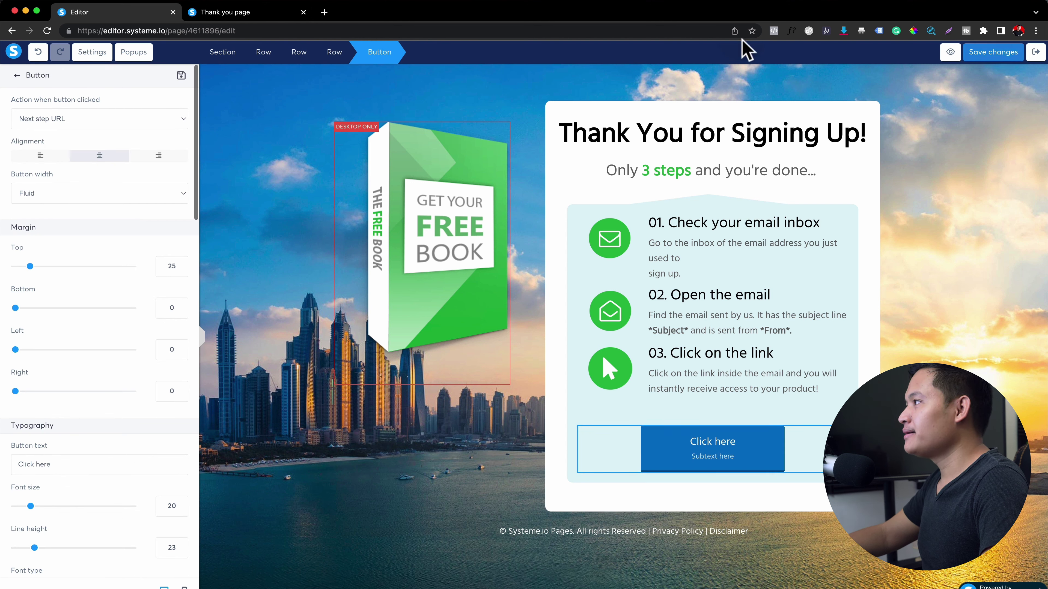
- Reload the live thank-you page, follow its new button, and look through the sales page it leads to
left_click(264, 12)
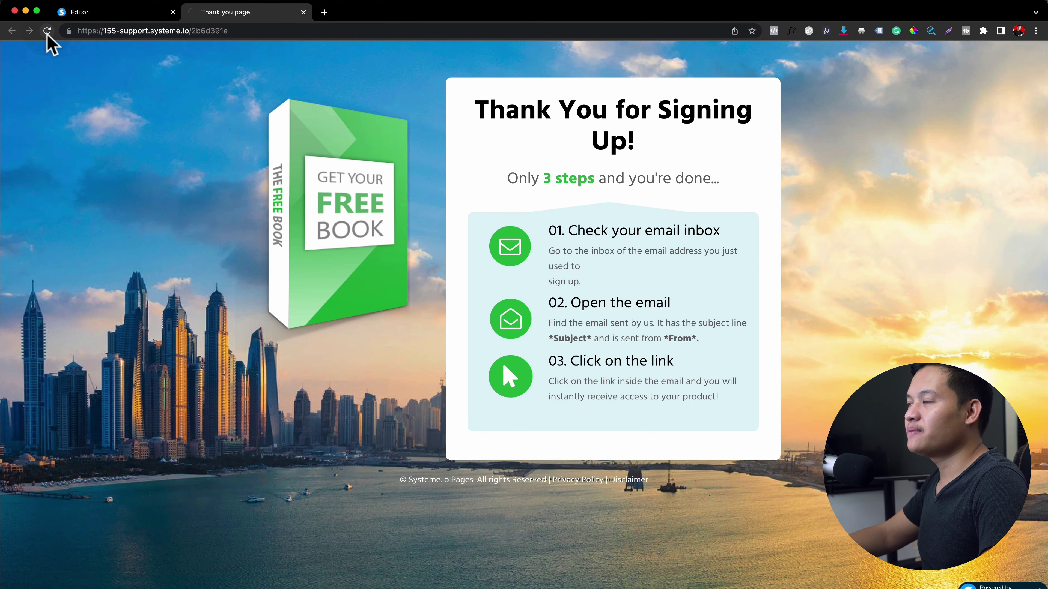
left_click(605, 448)
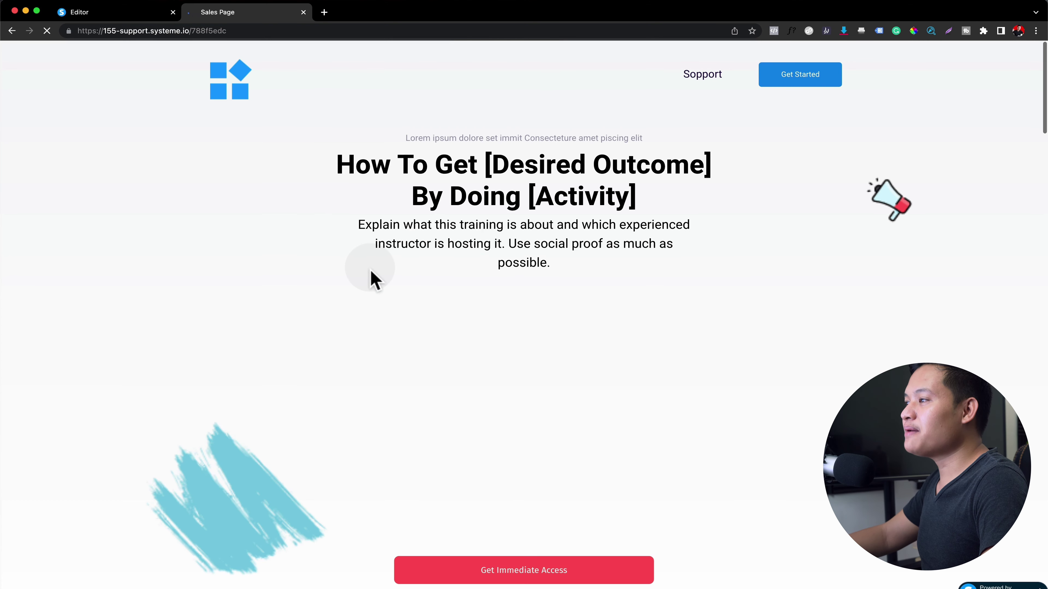
scroll(373, 278, "down", 20)
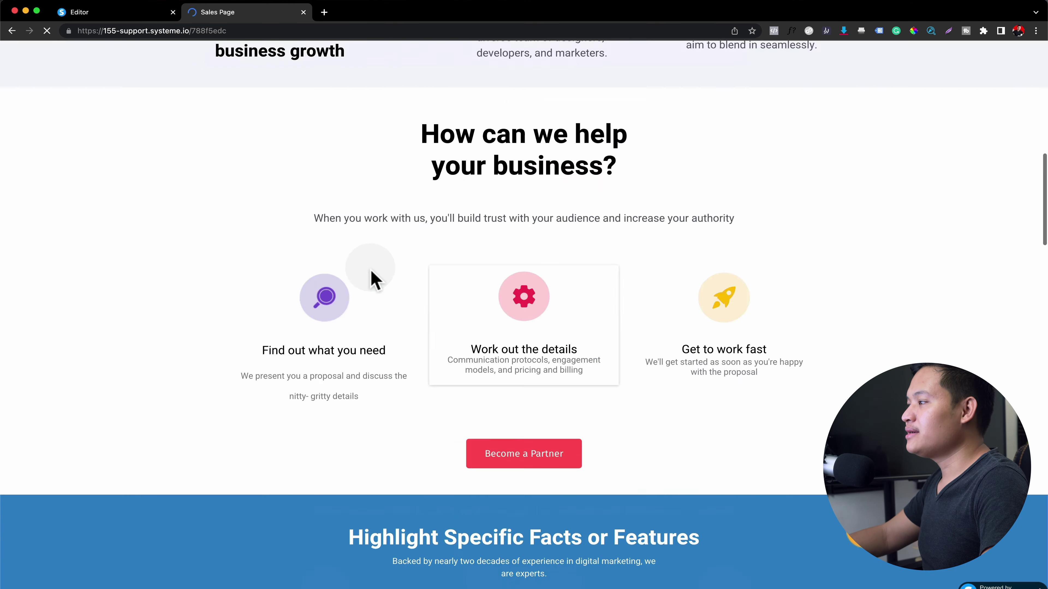
scroll(373, 279, "up", 10)
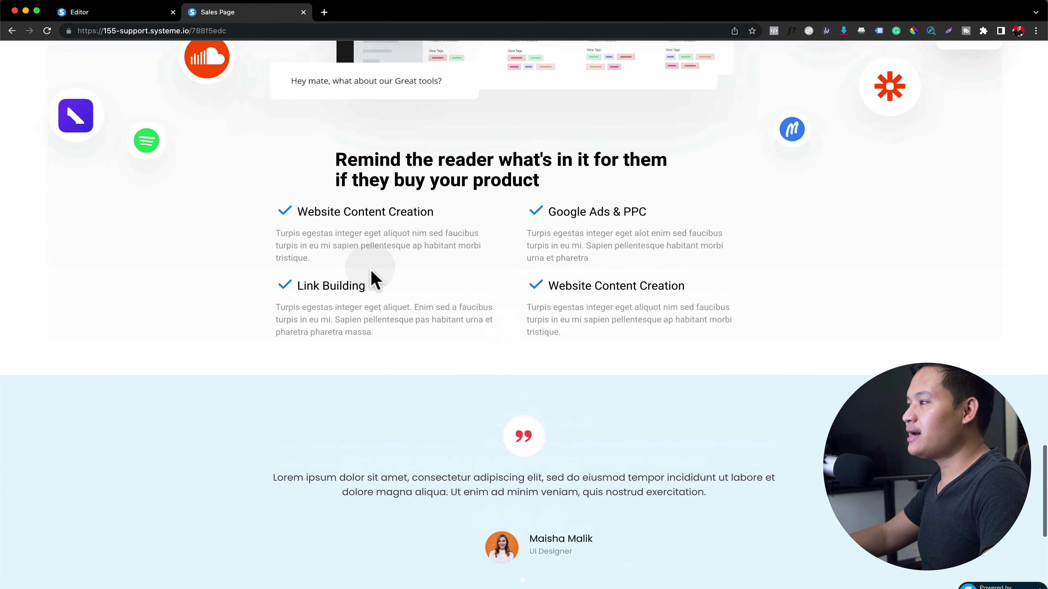
scroll(374, 279, "down", 10)
scroll(804, 419, "up", 15)
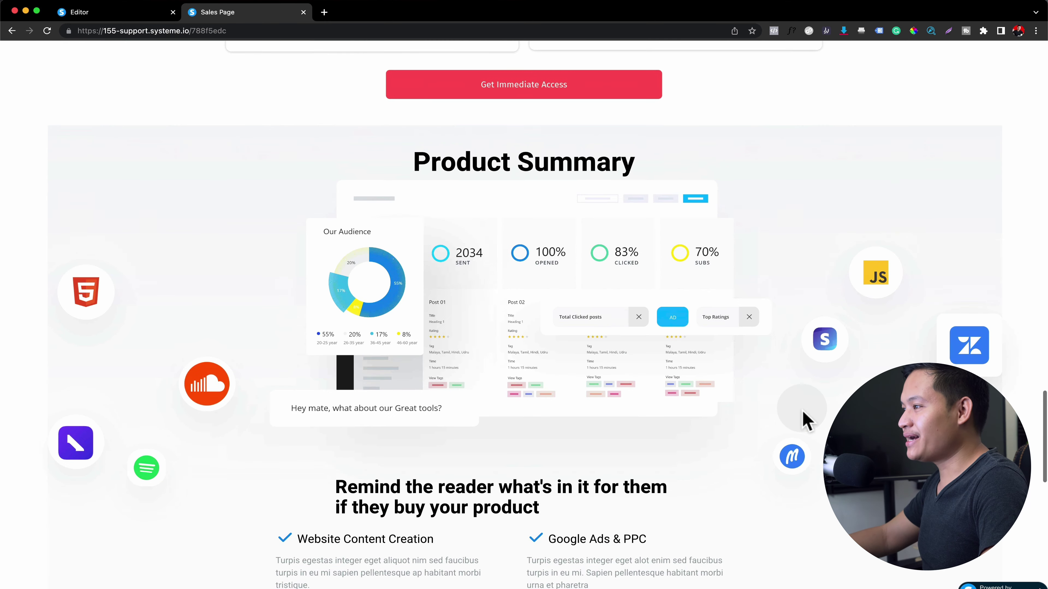
scroll(774, 377, "up", 20)
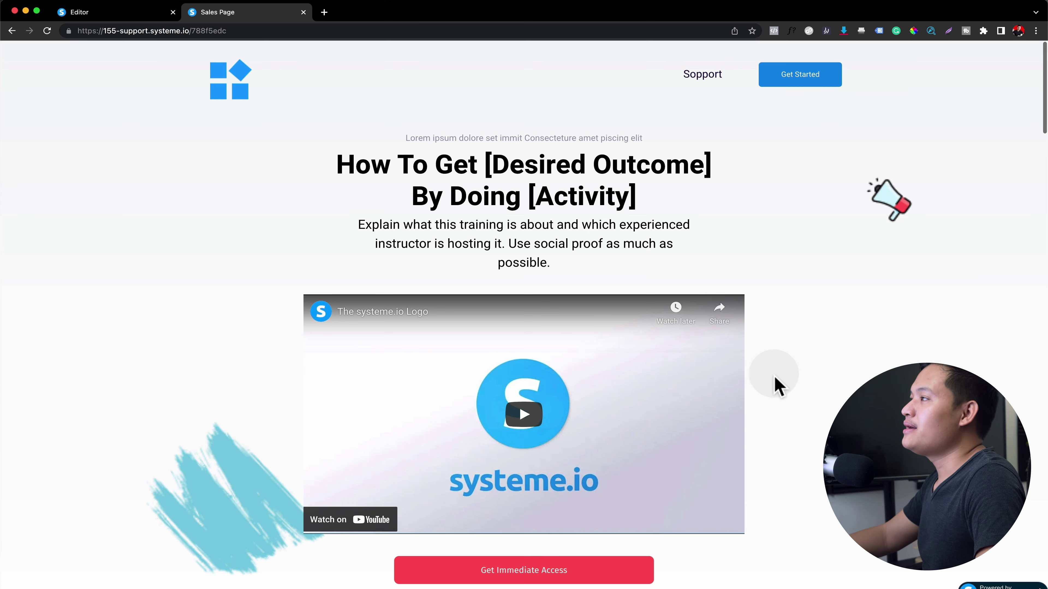
scroll(777, 386, "down", 1)
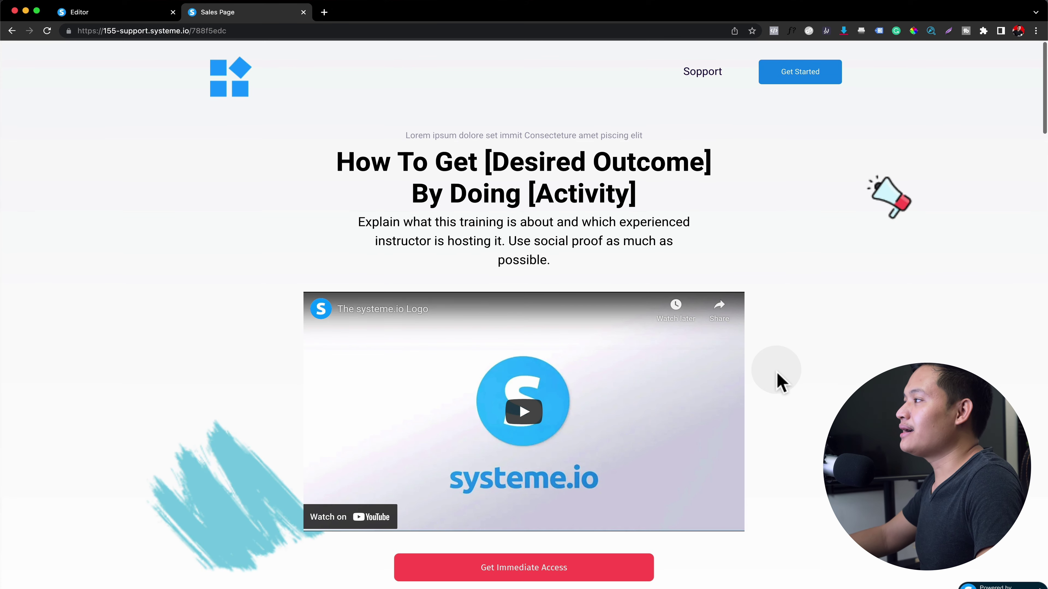
- Exit the thank-you page editor and open the live page of the funnel's Optin step, closing the old sales page
scroll(776, 378, "down", 15)
scroll(782, 382, "down", 10)
scroll(779, 381, "up", 20)
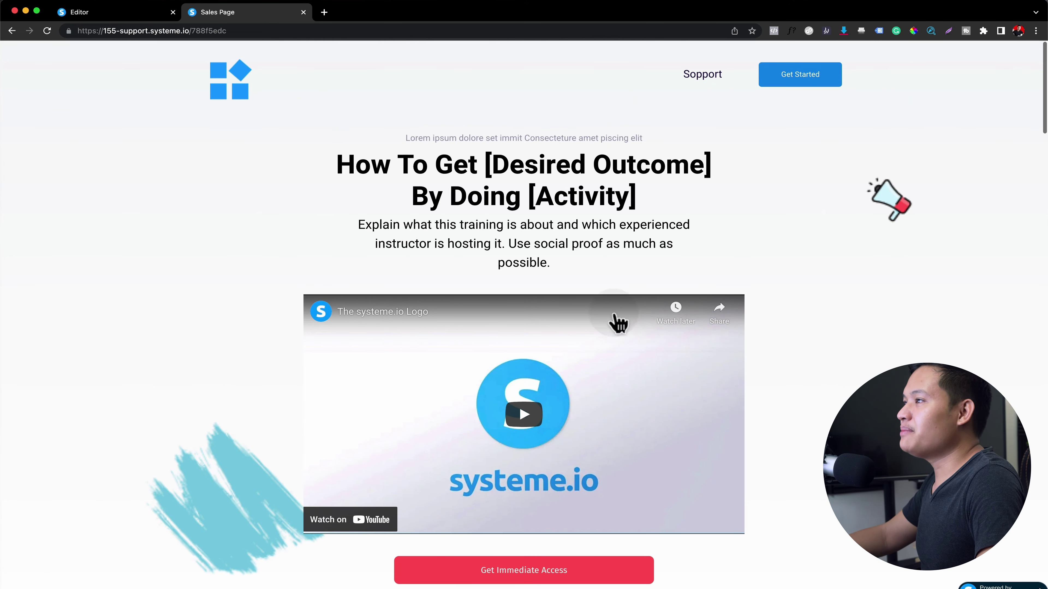
left_click(98, 15)
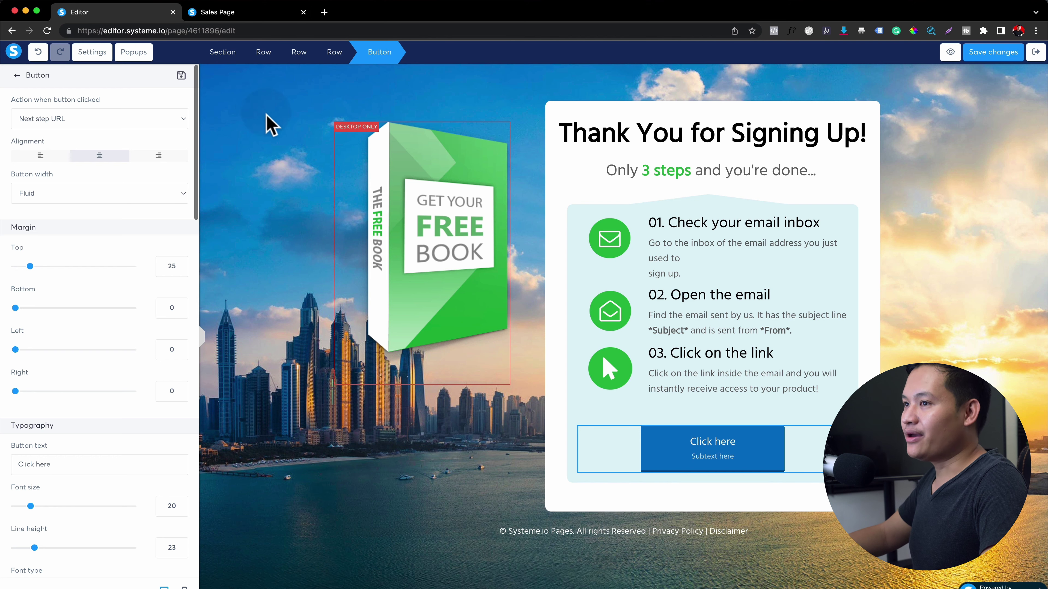
left_click(1035, 53)
left_click(88, 145)
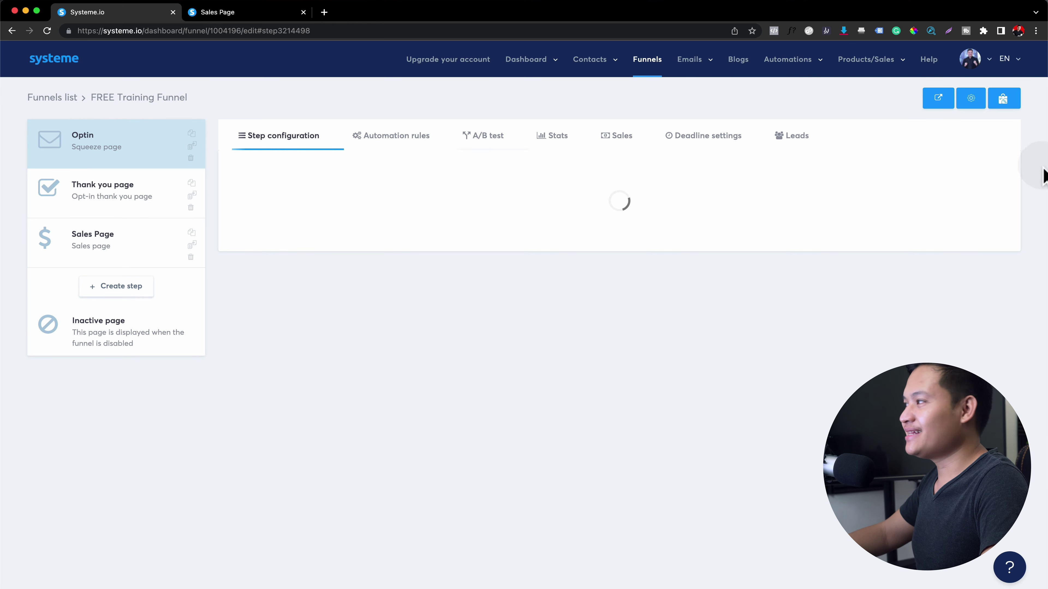
left_click(996, 201)
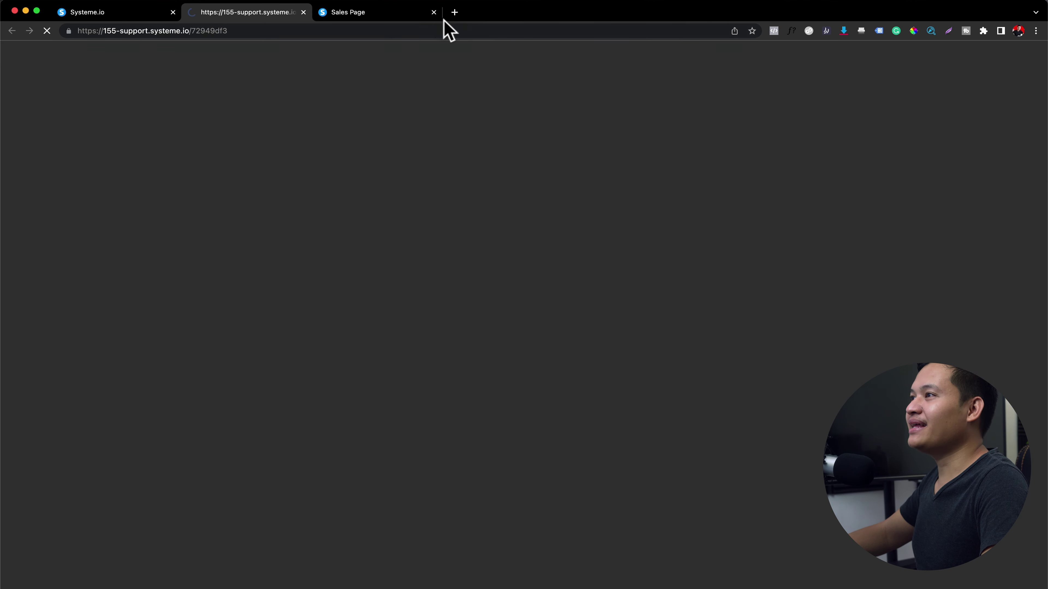
left_click(434, 12)
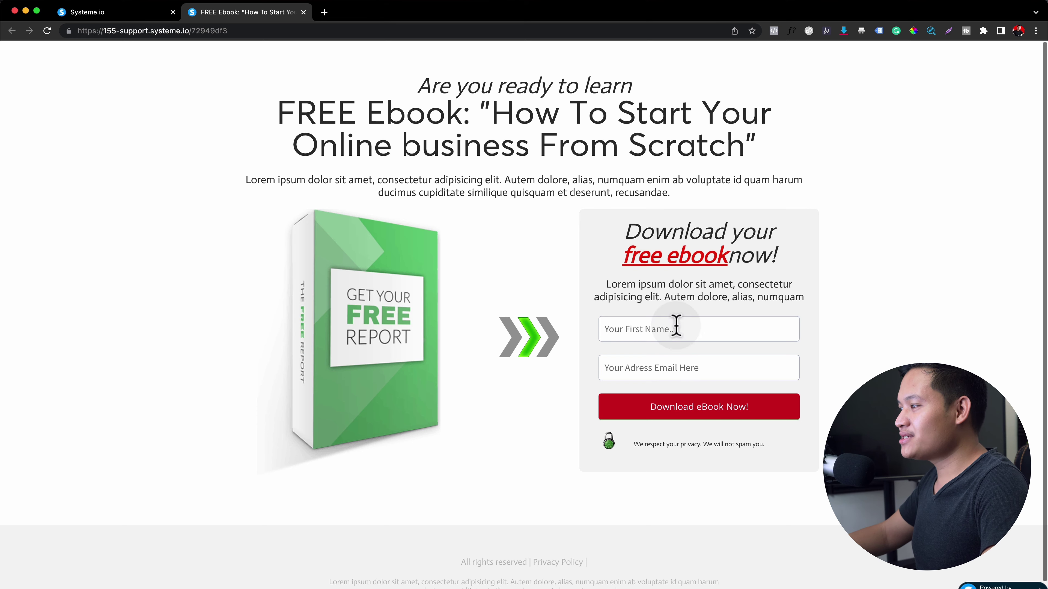
- Check the FREE Training Funnel's collected leads and its page view and opt-in statistics
left_click(133, 9)
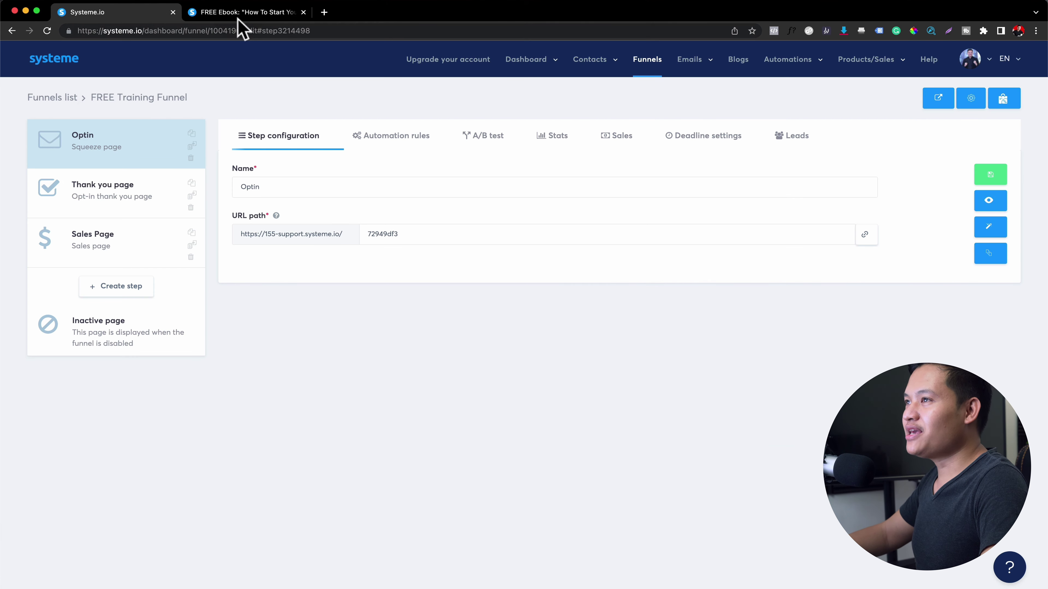
left_click(249, 14)
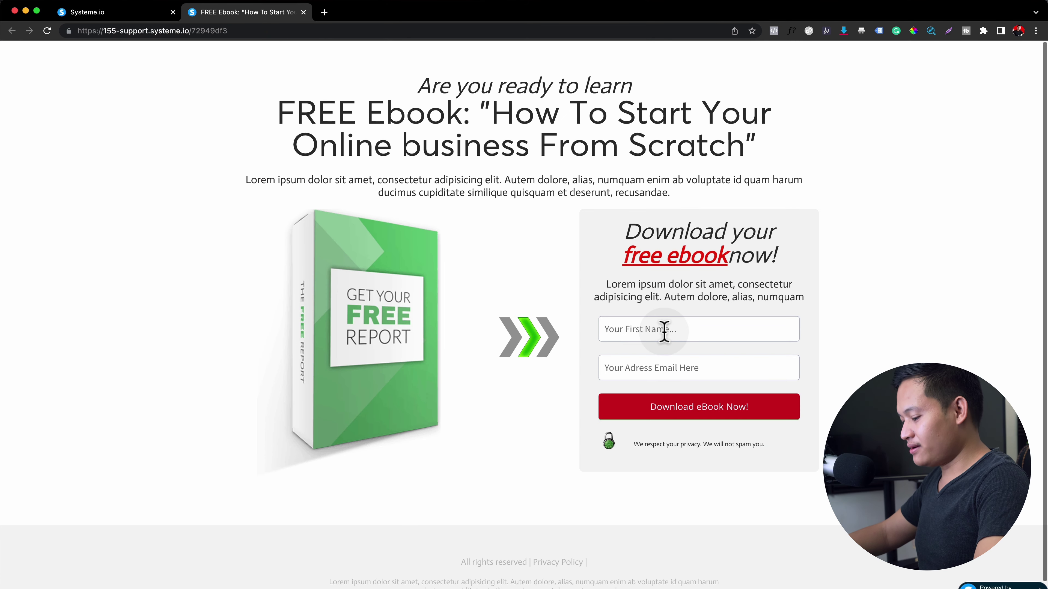
left_click(145, 13)
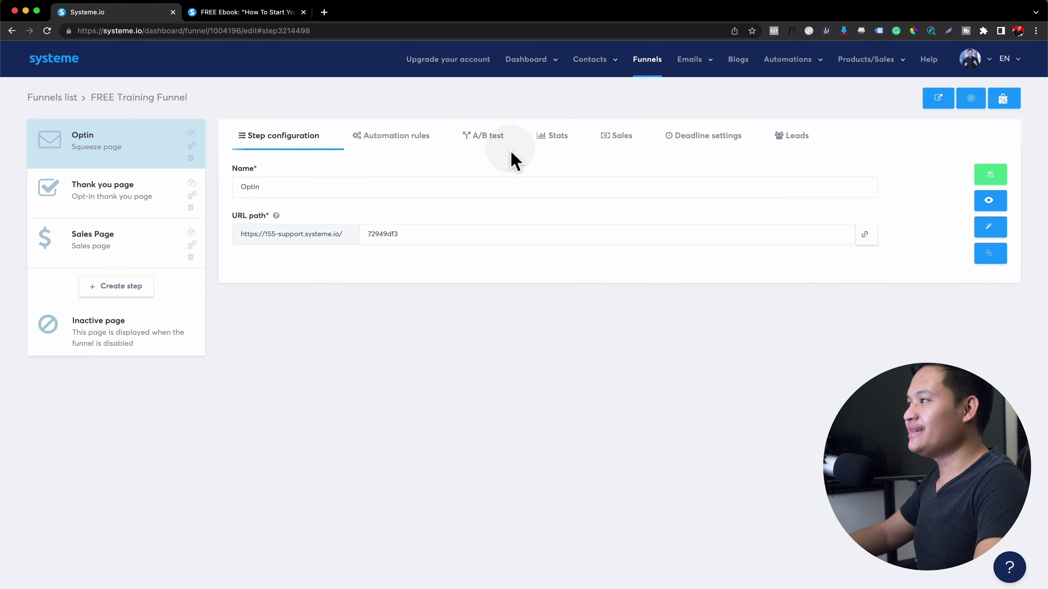
left_click(790, 155)
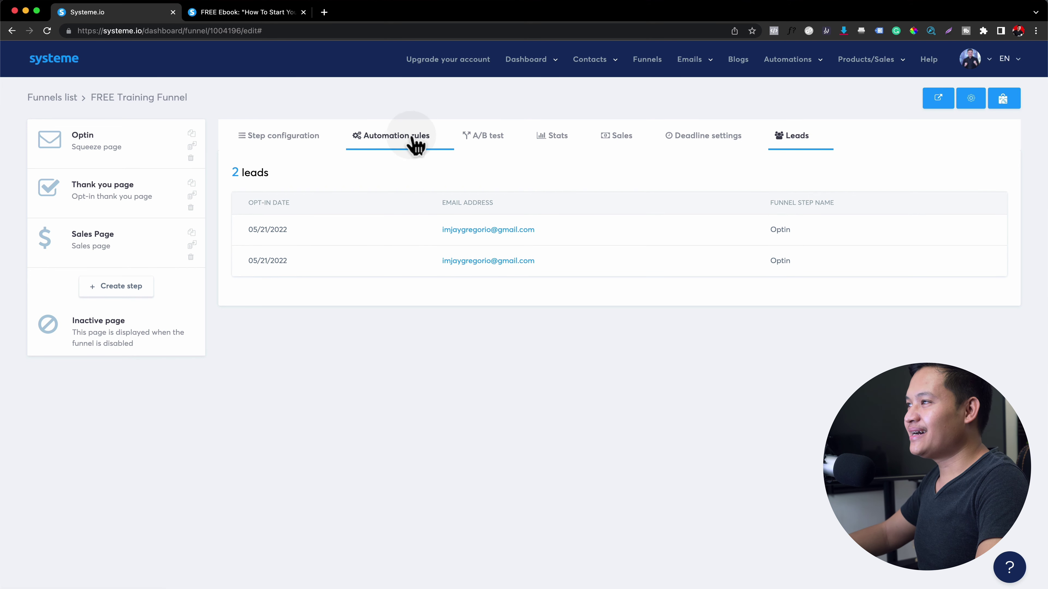
left_click(552, 147)
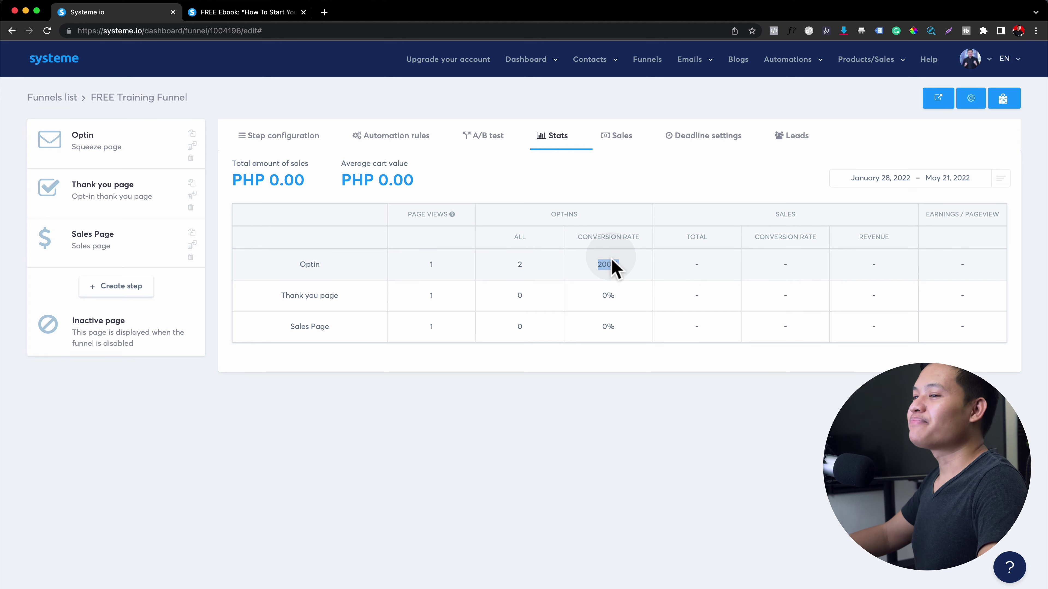
- Open the live pages of the Thank you page and Sales Page steps, compare them, and return to the funnel
left_click(87, 192)
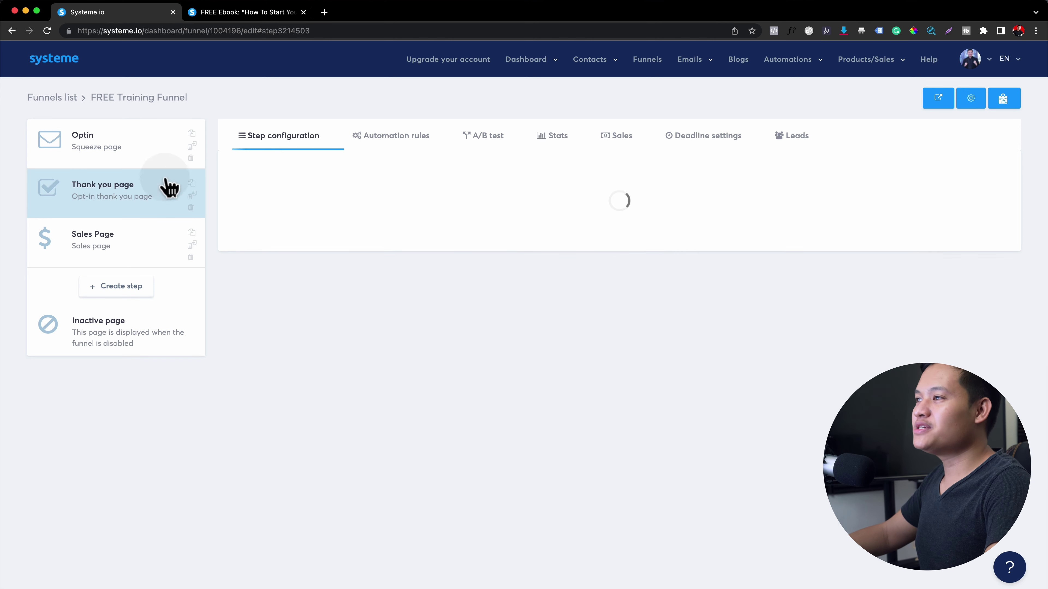
left_click(997, 201)
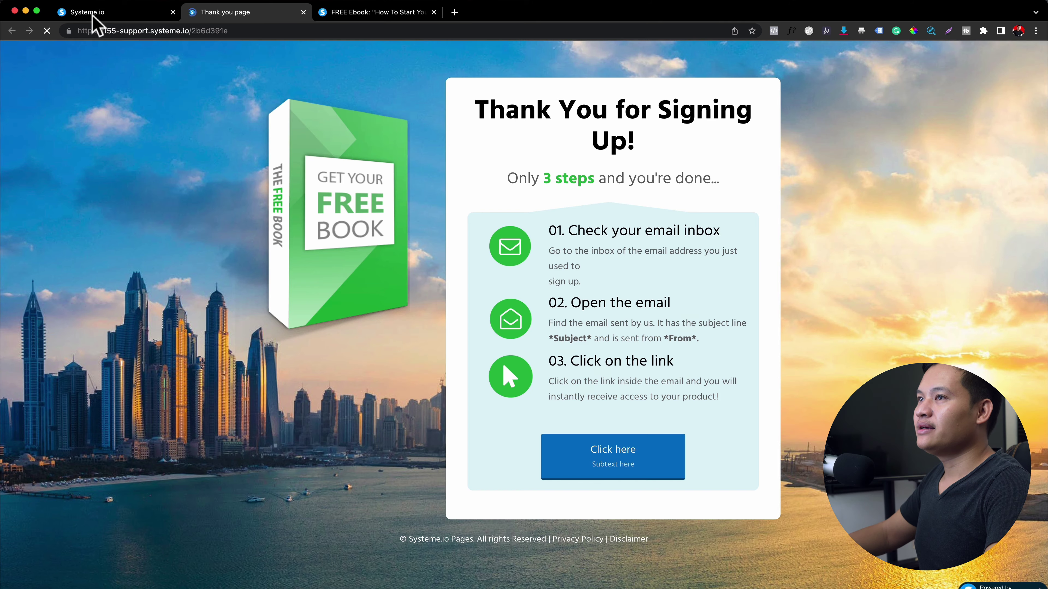
left_click(93, 11)
left_click(119, 252)
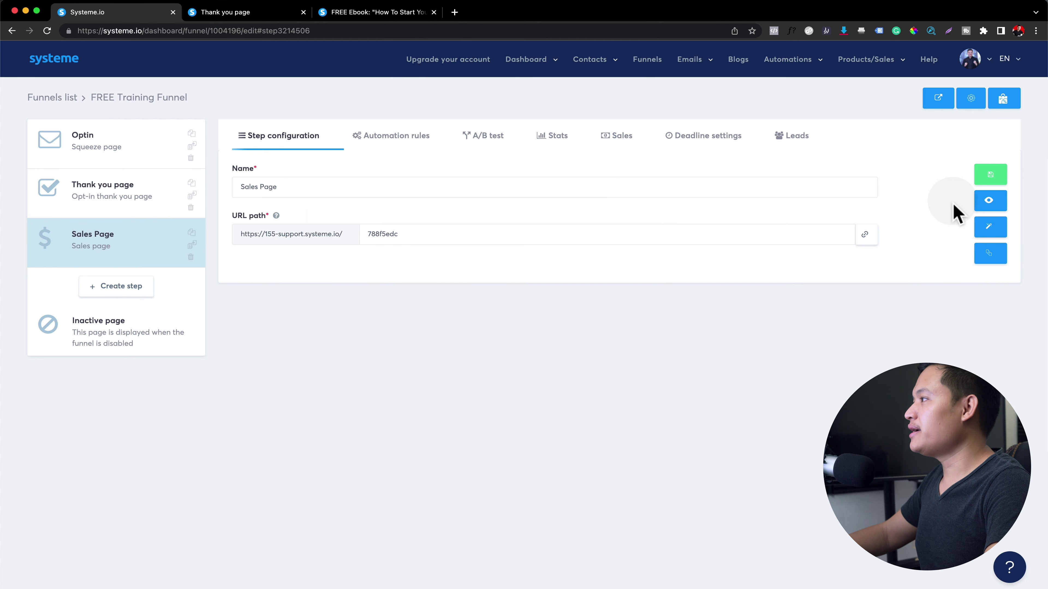
left_click(989, 206)
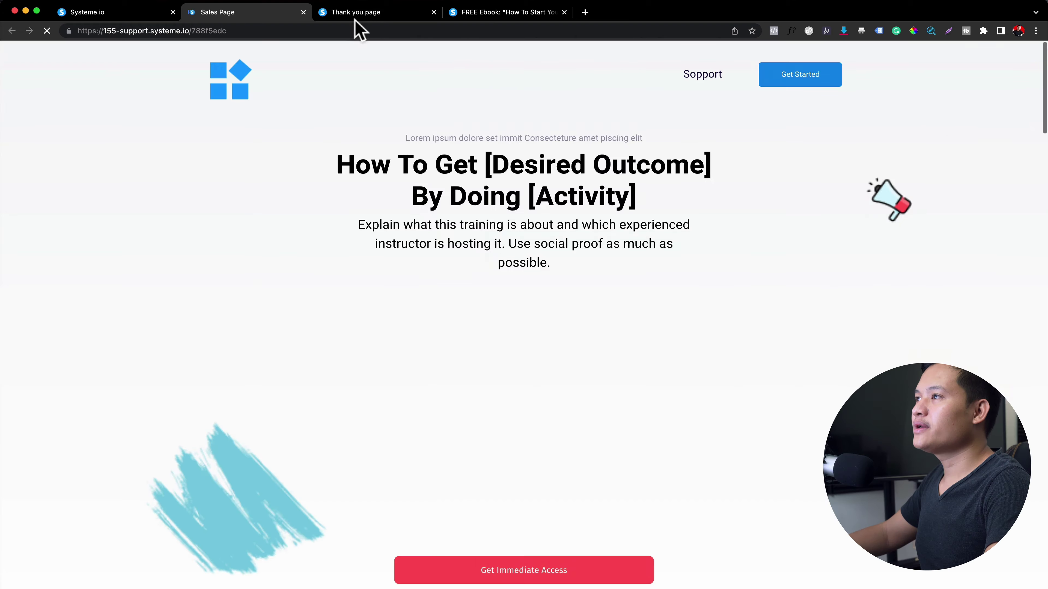
left_click(355, 16)
left_click(247, 12)
left_click(116, 12)
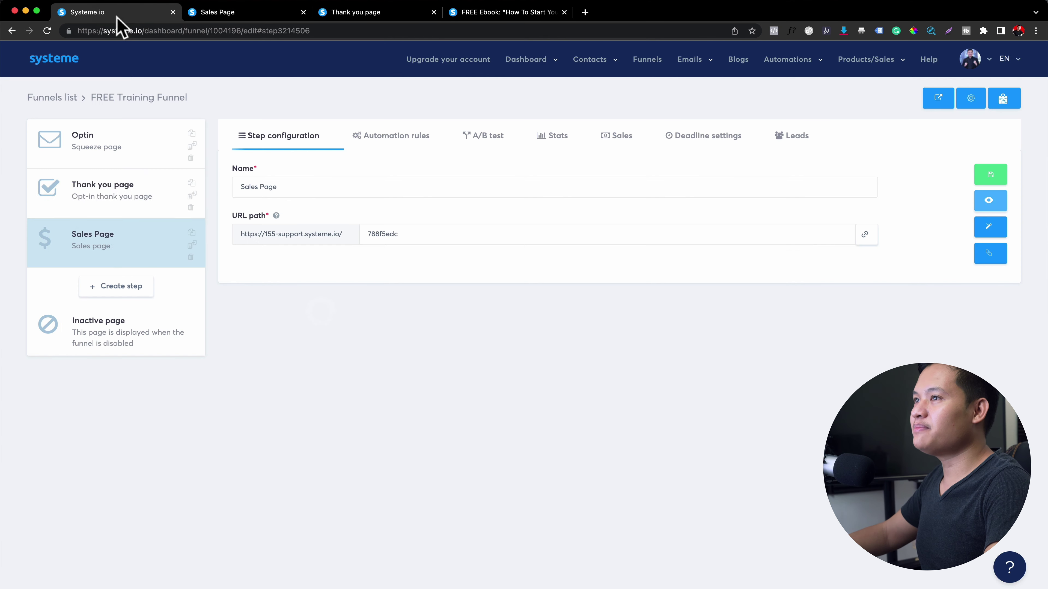
- Open the funnel's Sales Page in the editor and inspect its main headline and logo
left_click(107, 238)
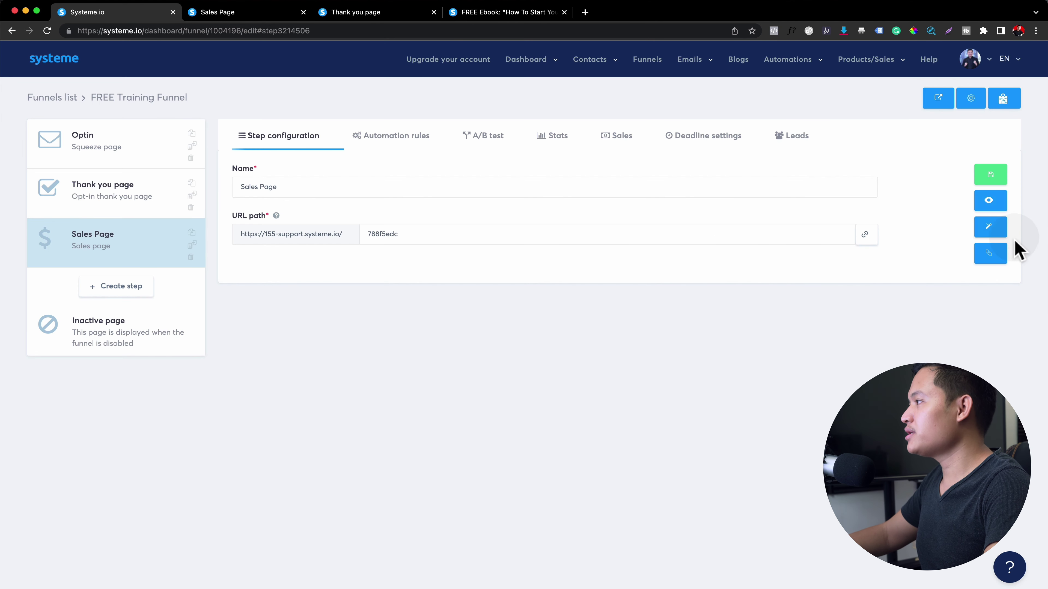
left_click(989, 237)
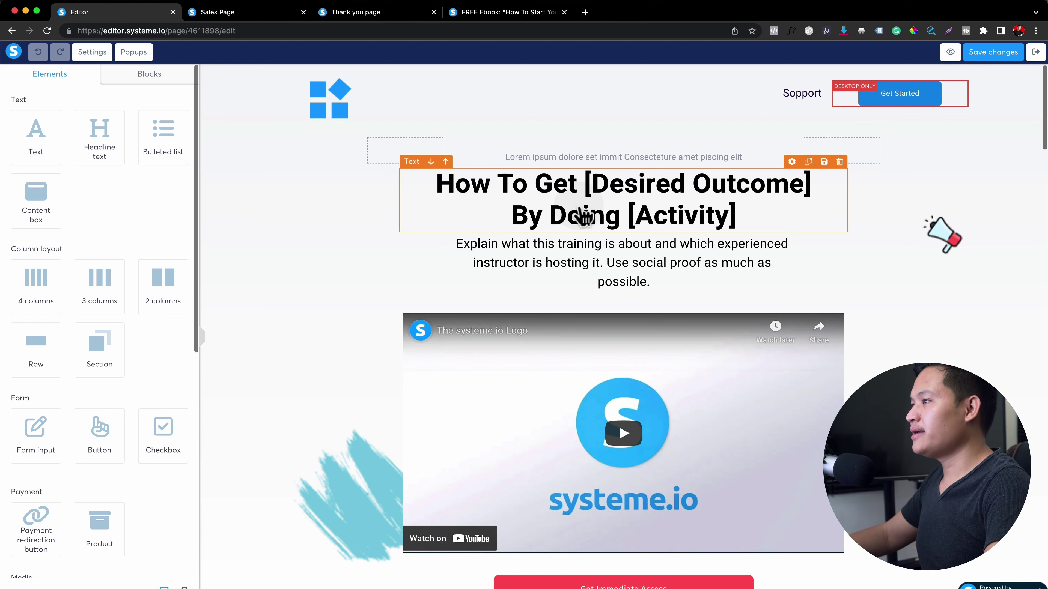
left_click(539, 202)
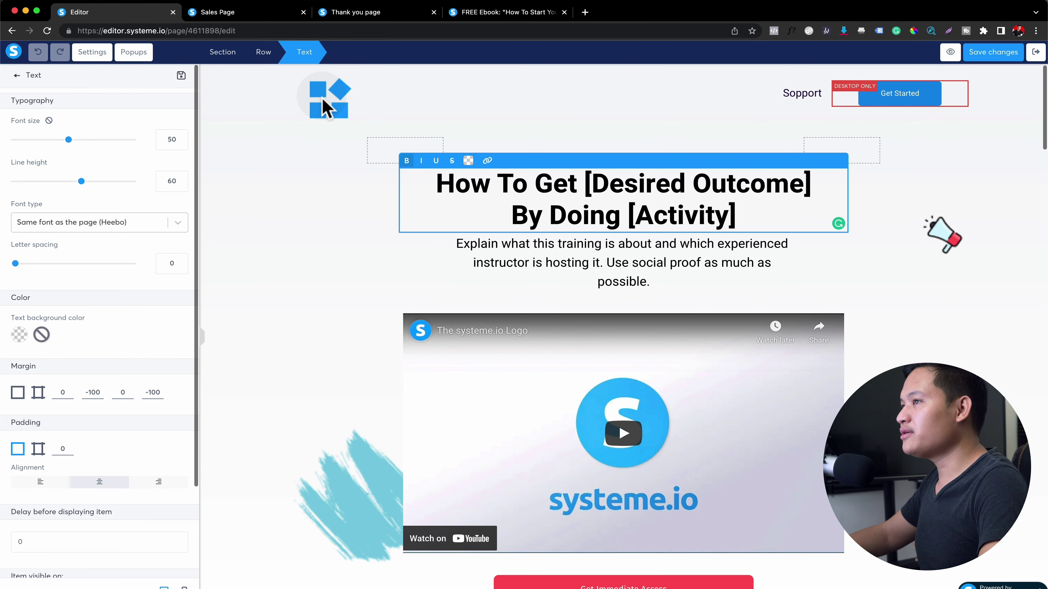
left_click(330, 101)
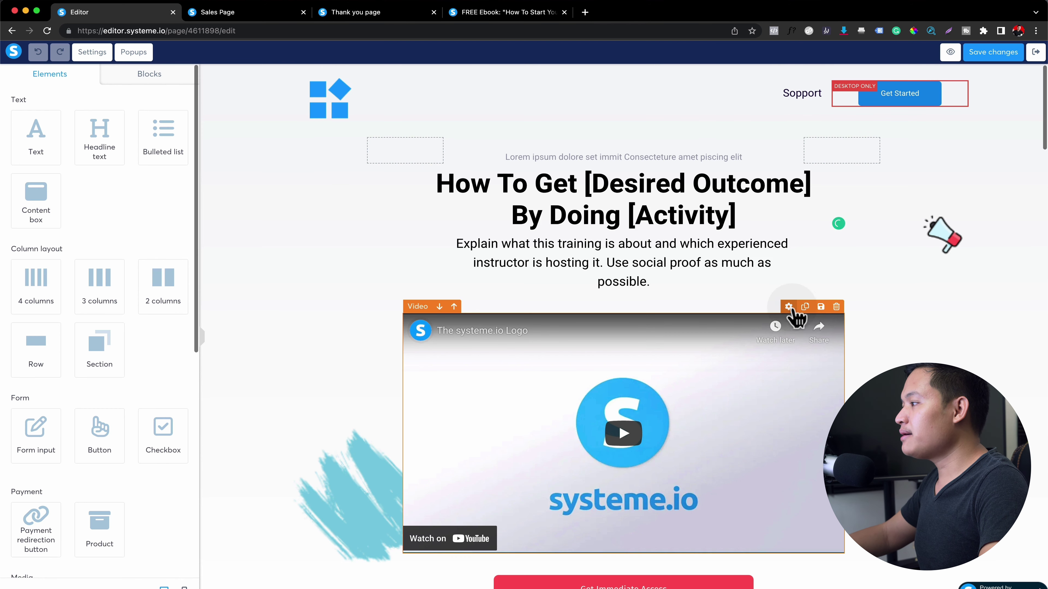
- Review the sales page video's settings, including the video type choices, the Direct link URL and the display options
left_click(795, 316)
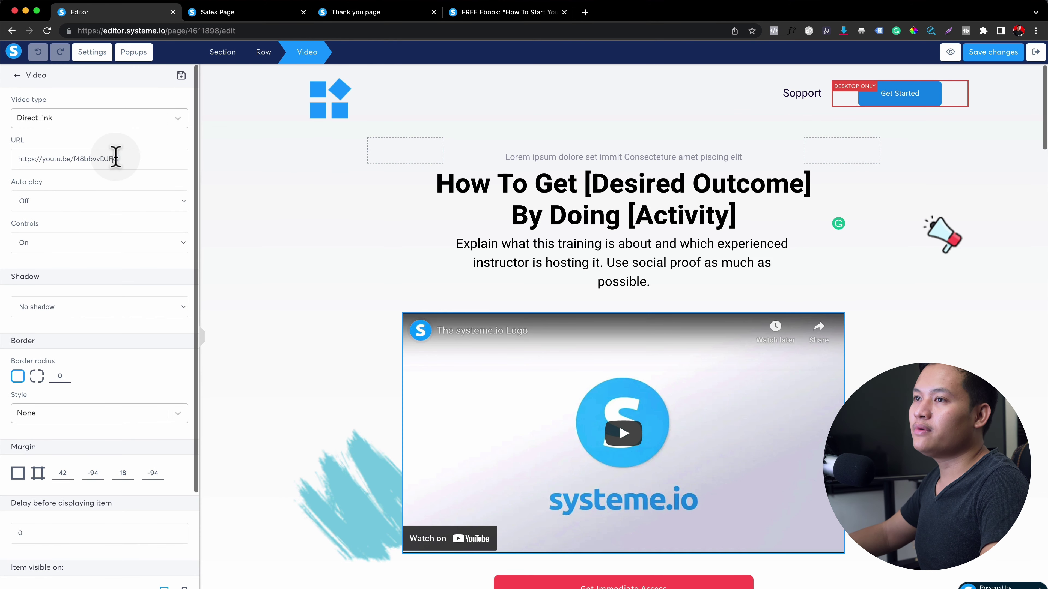
left_click(54, 117)
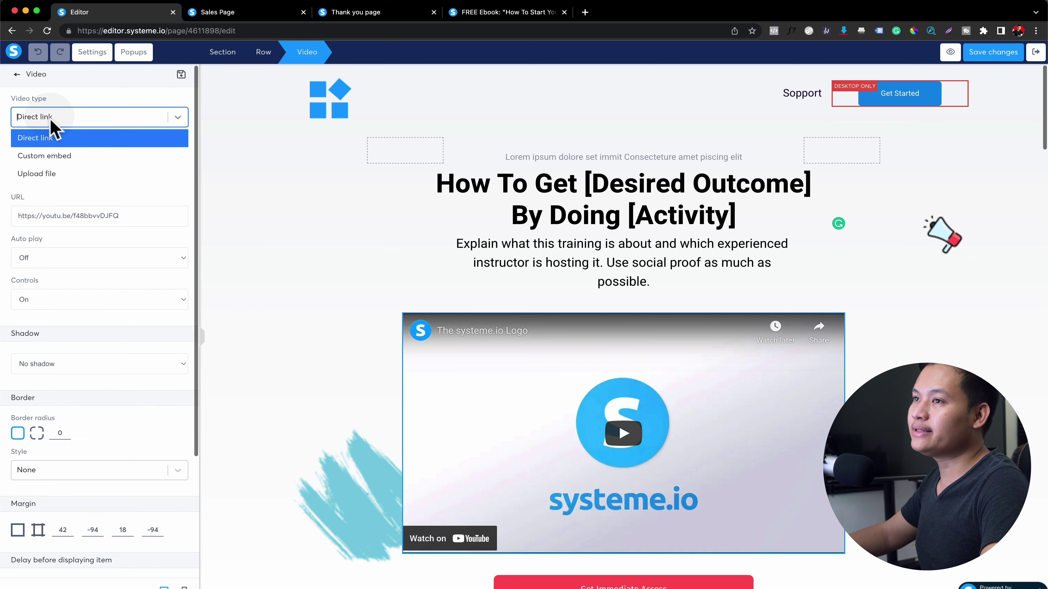
left_click(48, 143)
triple_click(52, 159)
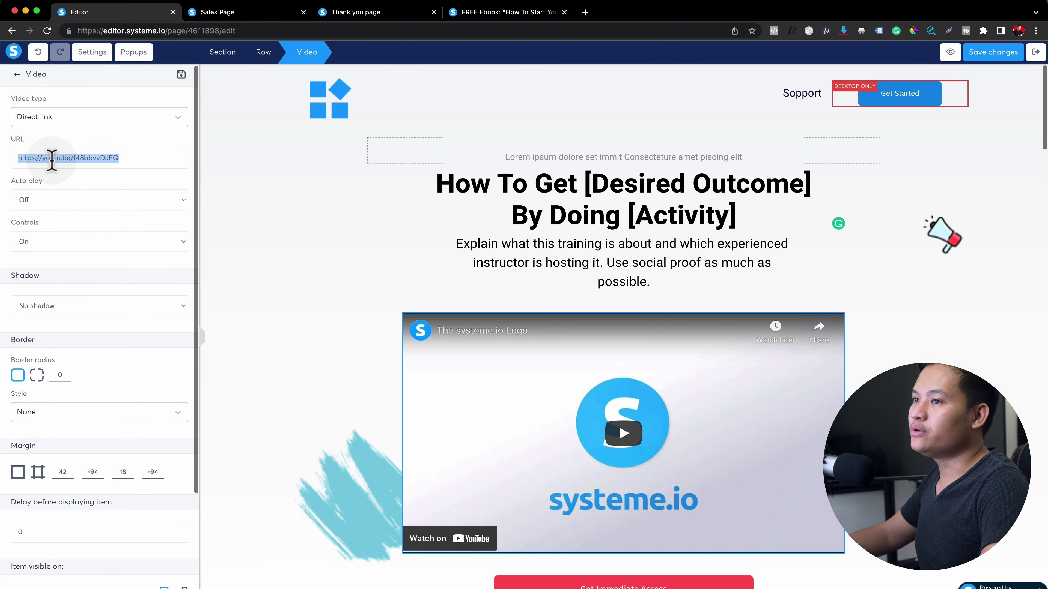
scroll(58, 211, "down", 5)
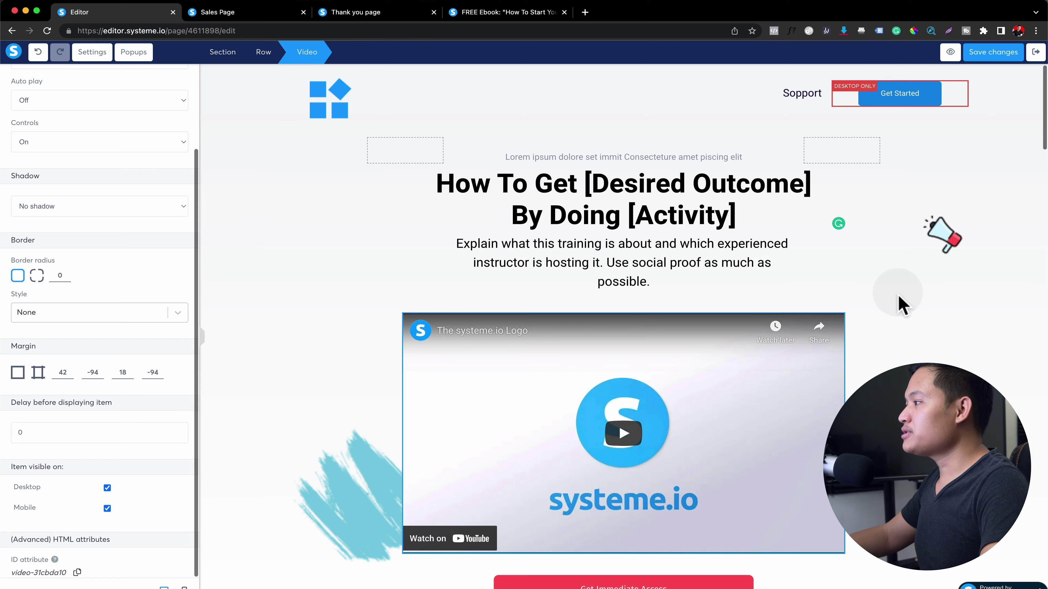
- Inspect the settings of the "Get Immediate Access" button below the video and exit the sales page editor
left_click(901, 304)
scroll(811, 230, "down", 5)
left_click(710, 392)
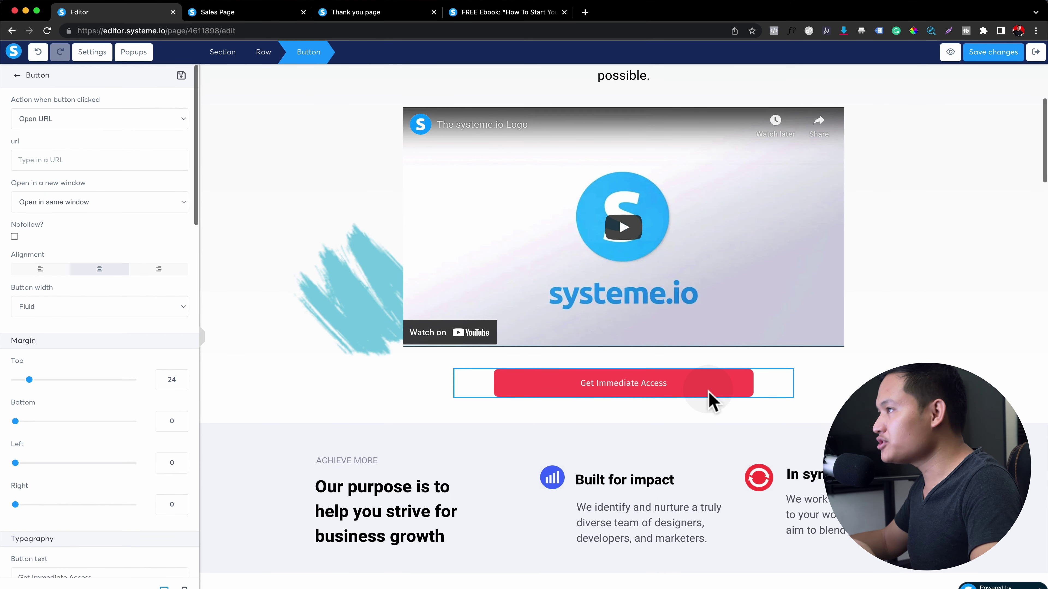
left_click(1035, 53)
left_click(552, 224)
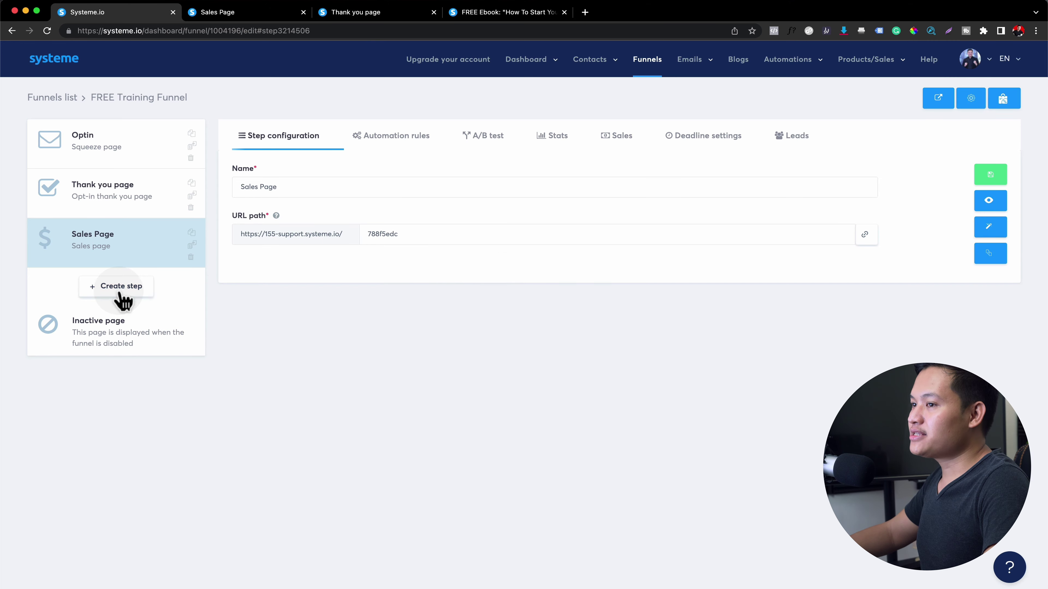
- Create a new funnel step named Checkout with the type Order form
left_click(119, 289)
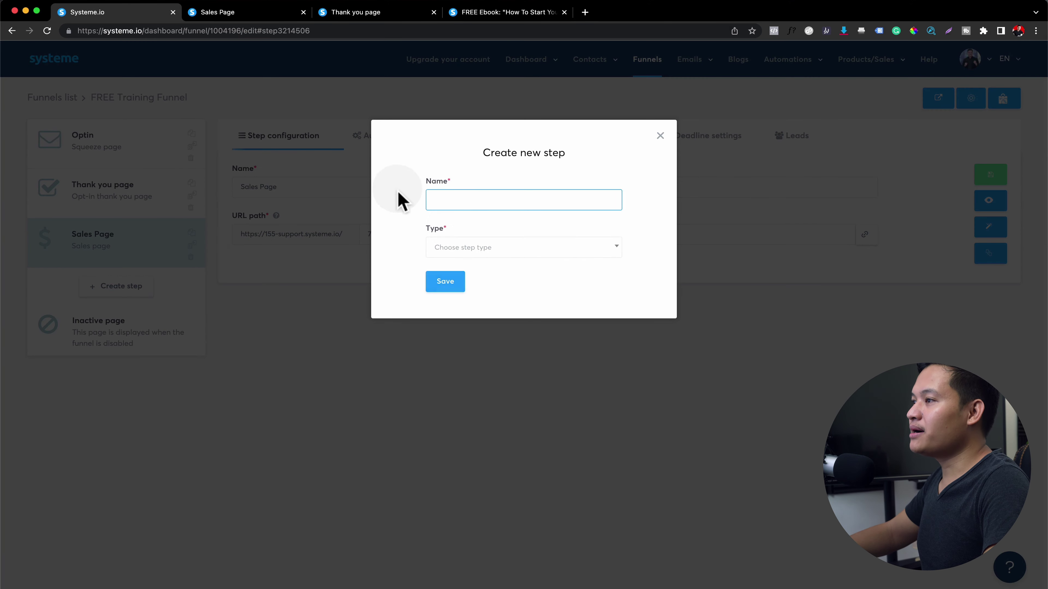
left_click(453, 206)
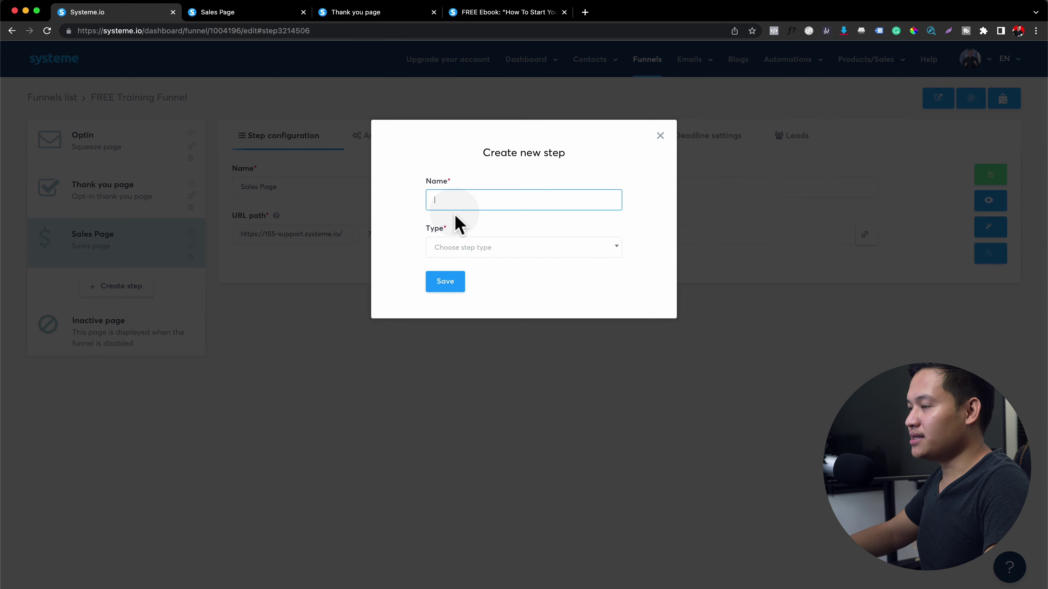
type("Checkout")
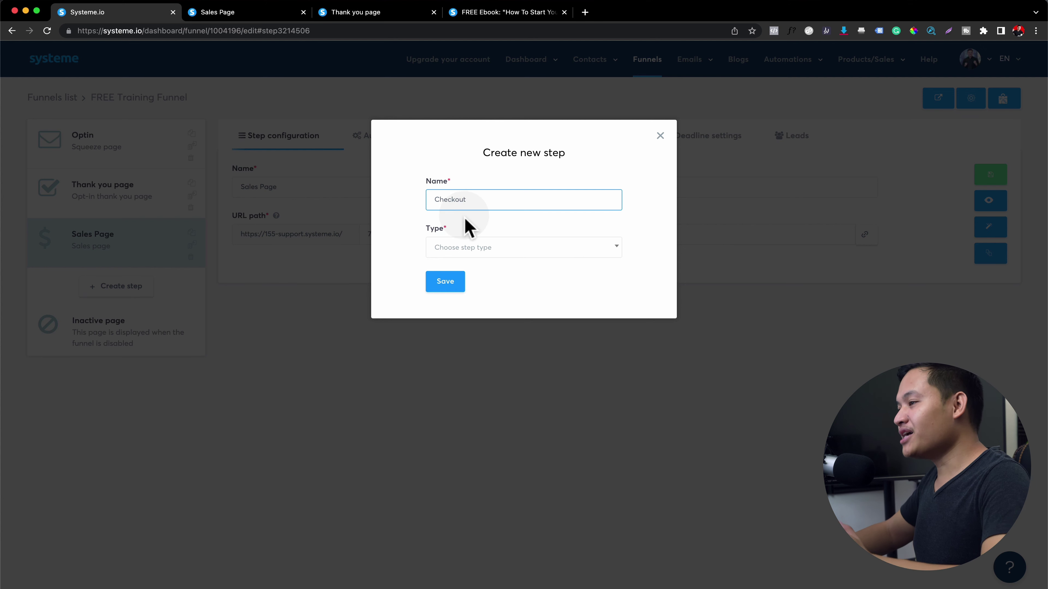
left_click(506, 246)
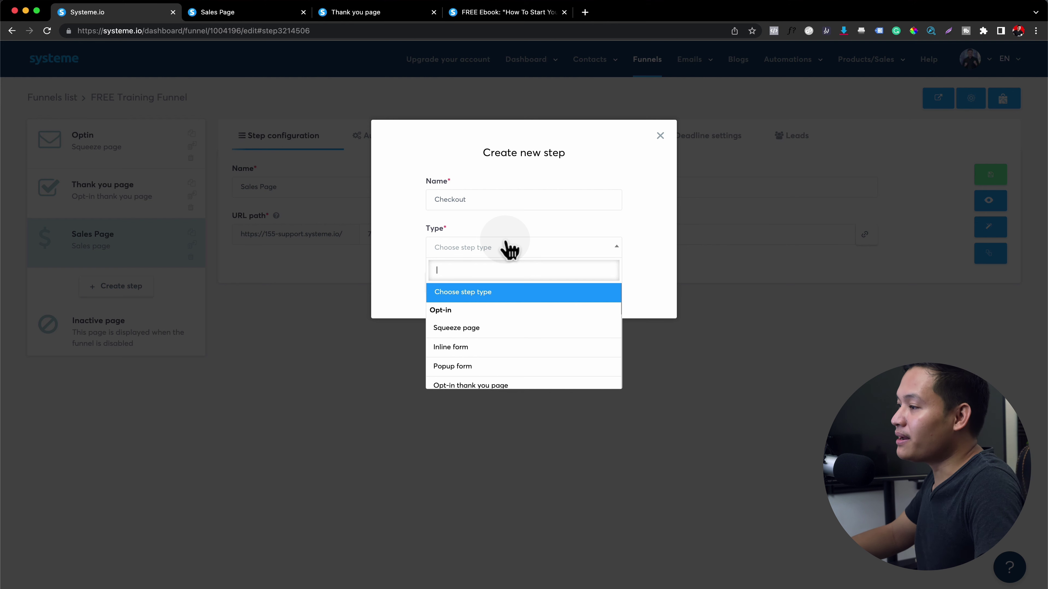
scroll(501, 335, "down", 1)
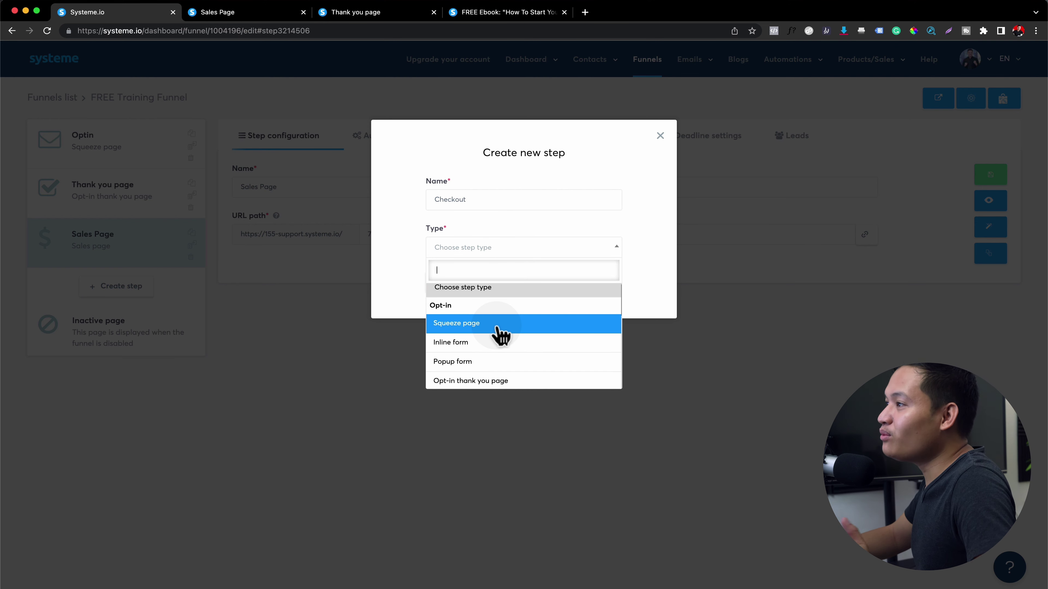
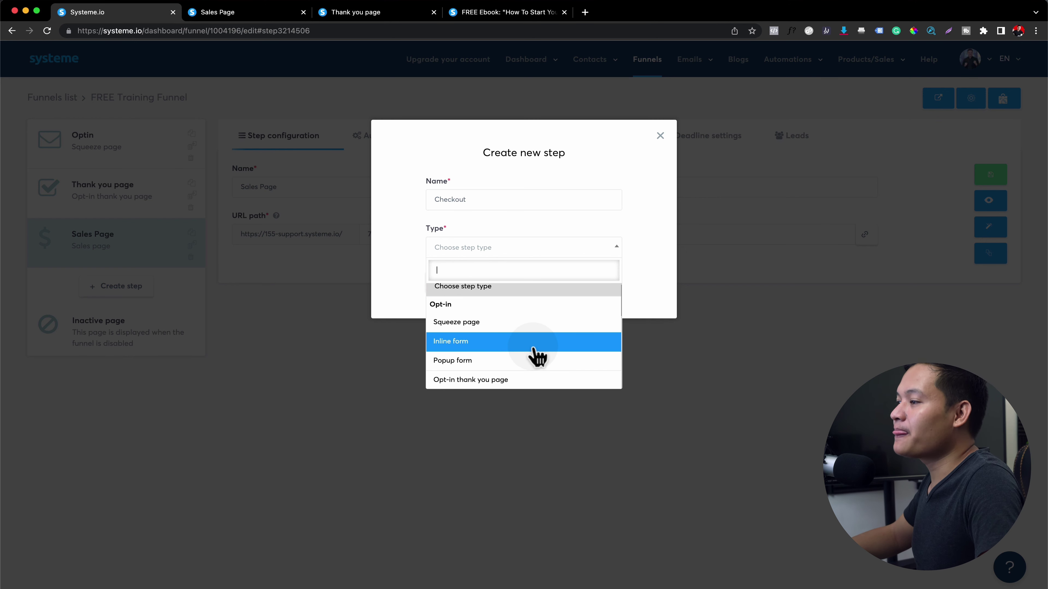
scroll(537, 355, "up", 1)
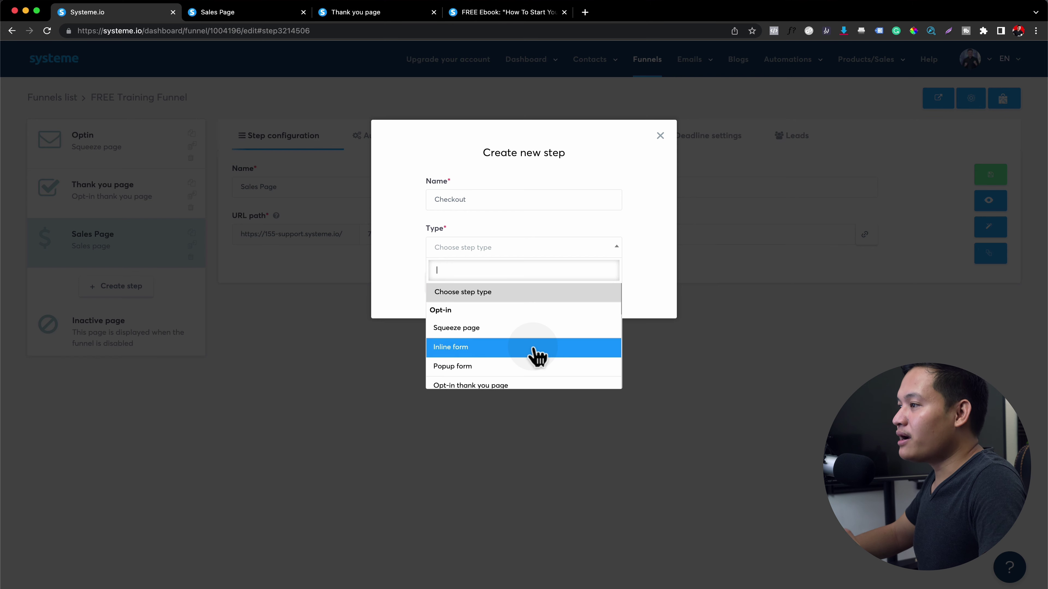
scroll(535, 351, "down", 5)
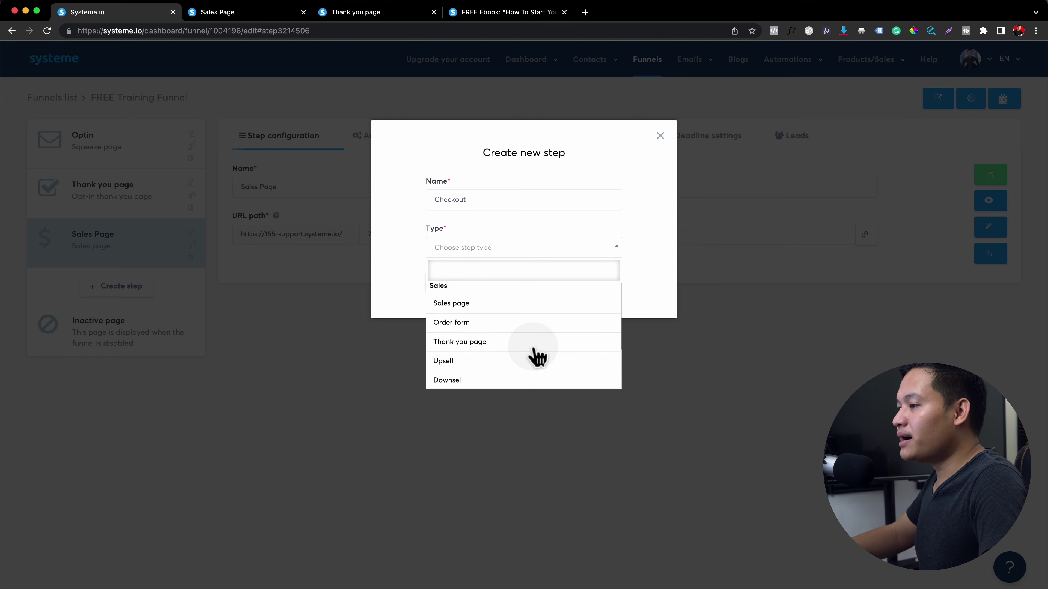
left_click(493, 324)
left_click(445, 281)
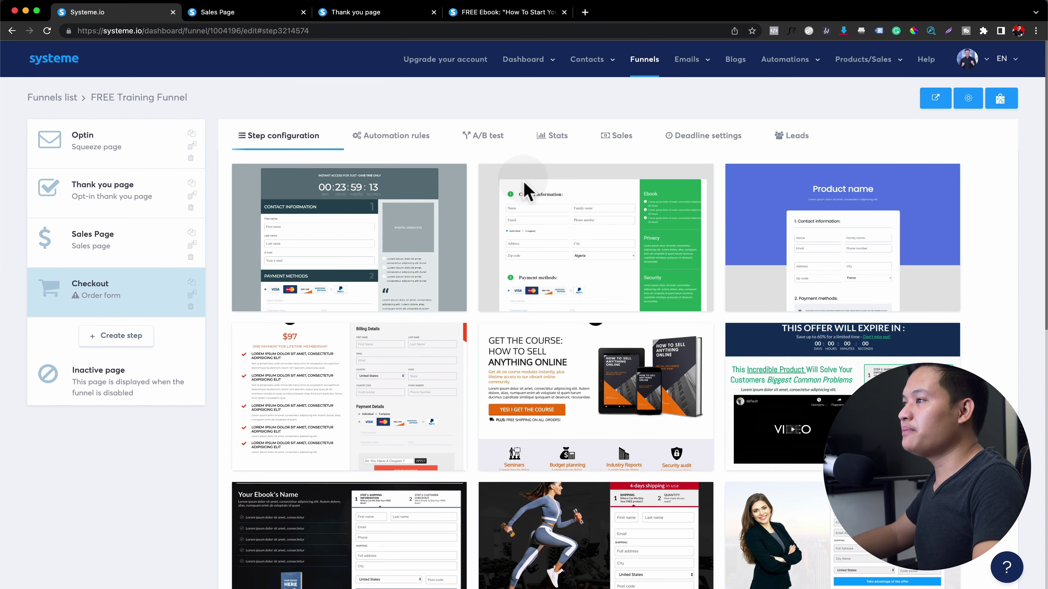
- Browse the order form templates and apply the offer countdown template with the video to the Checkout step
mouse_move(659, 228)
mouse_move(756, 358)
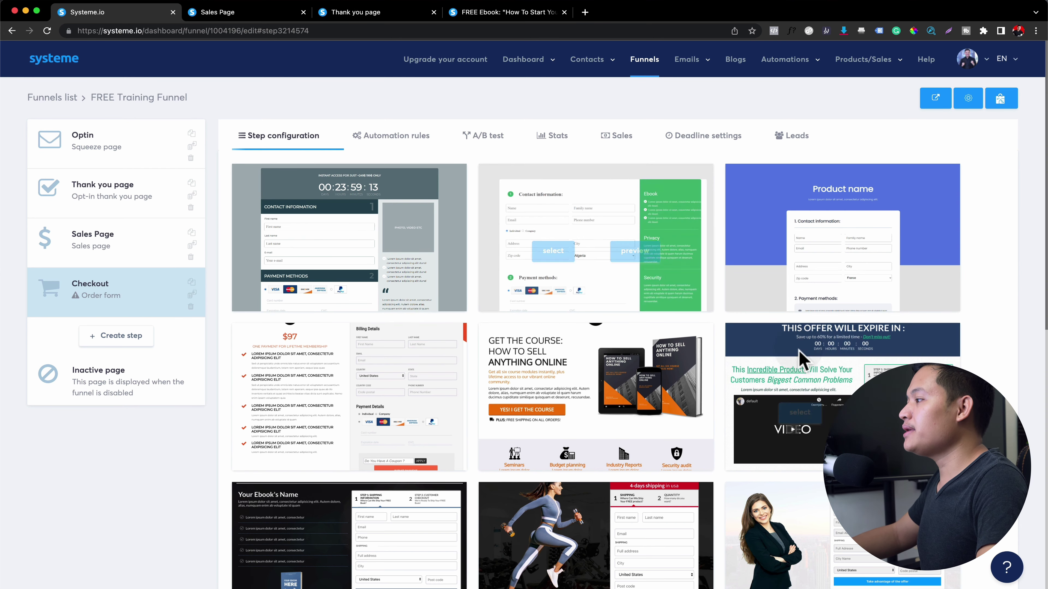
scroll(756, 358, "down", 10)
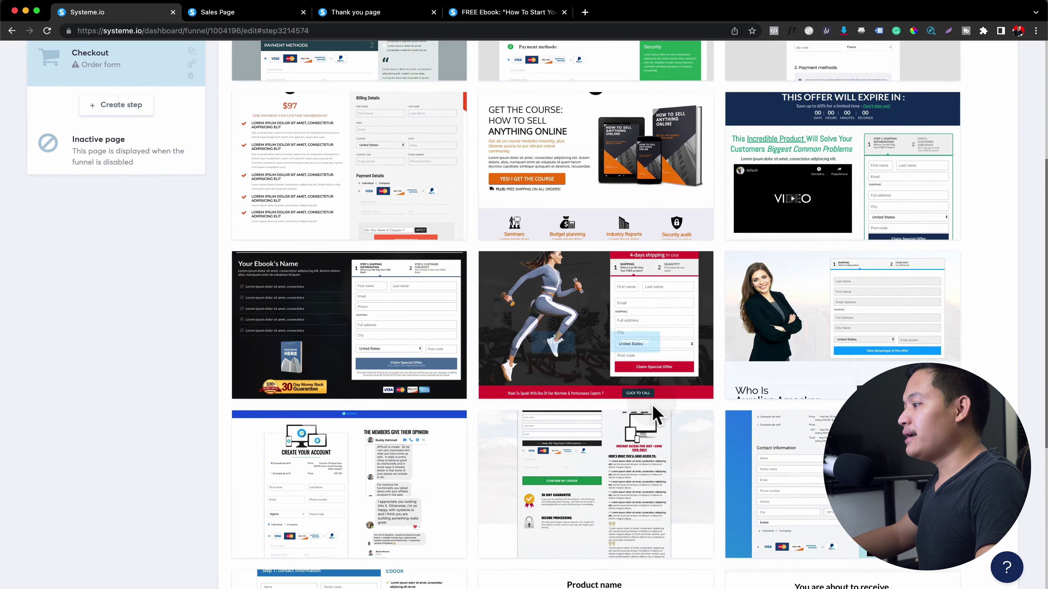
scroll(431, 367, "up", 10)
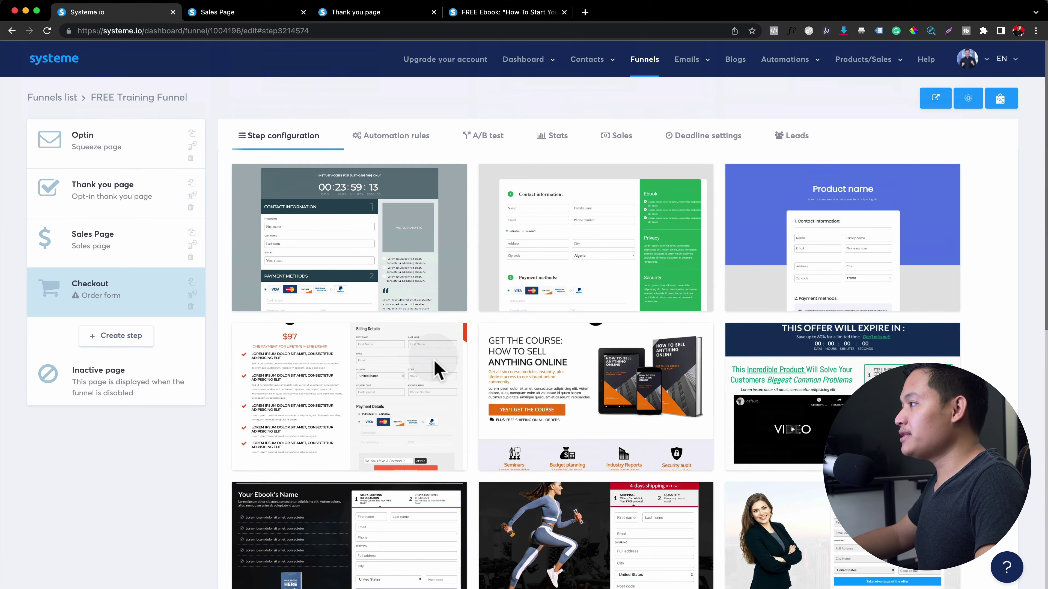
left_click(794, 394)
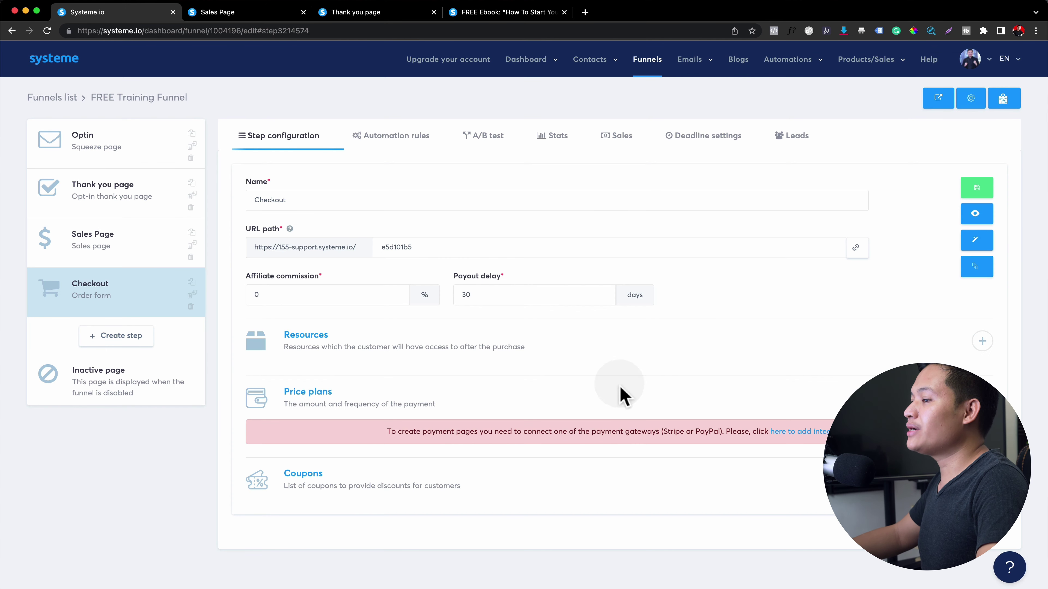
- Review the Checkout step's resources, price plans and coupons sections
left_click(793, 436)
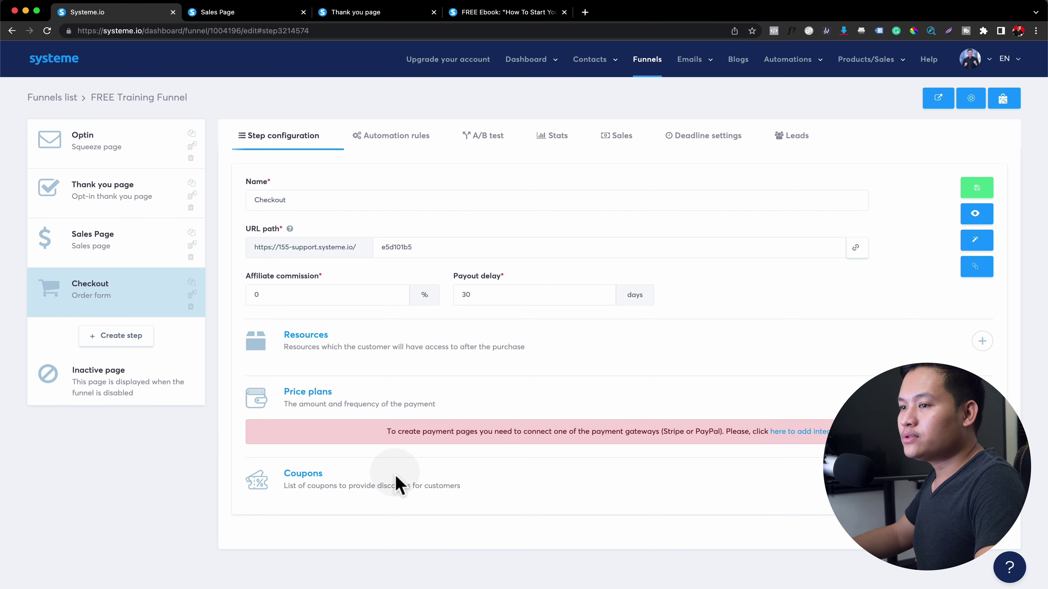
left_click(124, 336)
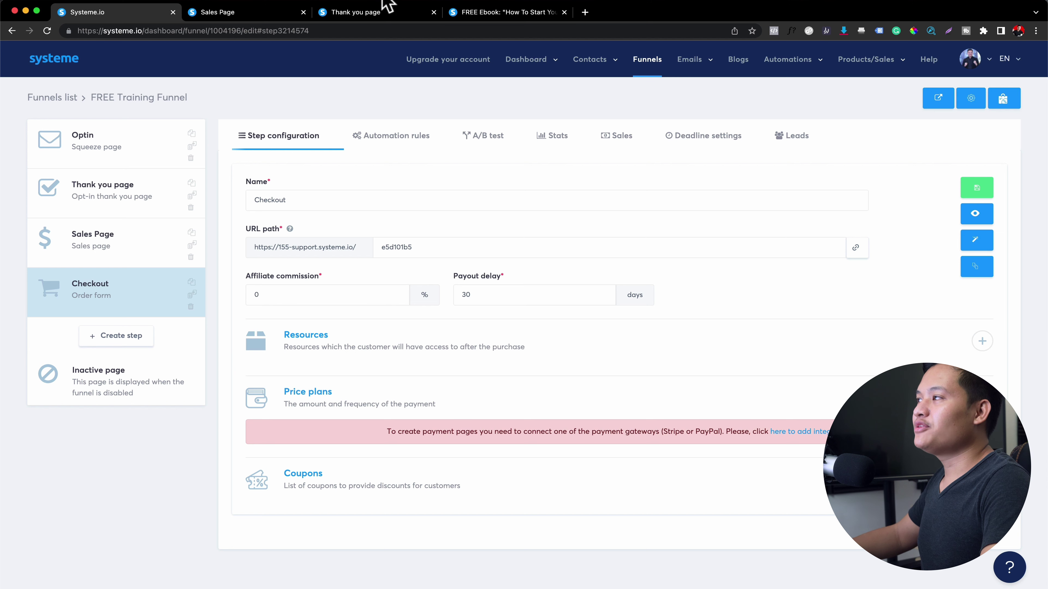
mouse_move(547, 79)
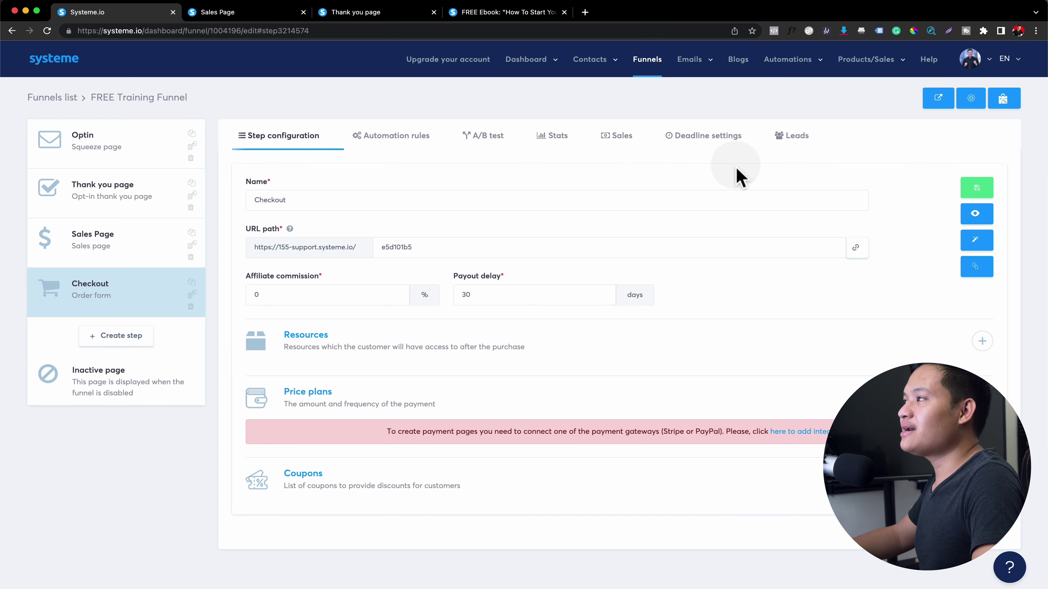
- Show the Optin step's configuration, look through the live sales, thank you and opt-in pages, and return to the funnel
left_click(73, 155)
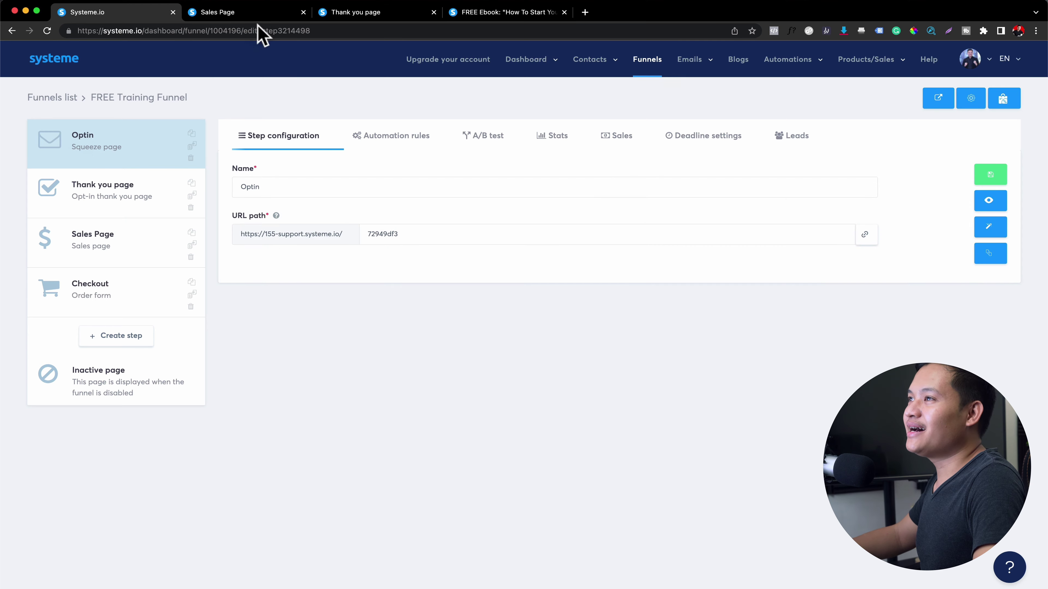
left_click(261, 15)
left_click(358, 17)
left_click(463, 19)
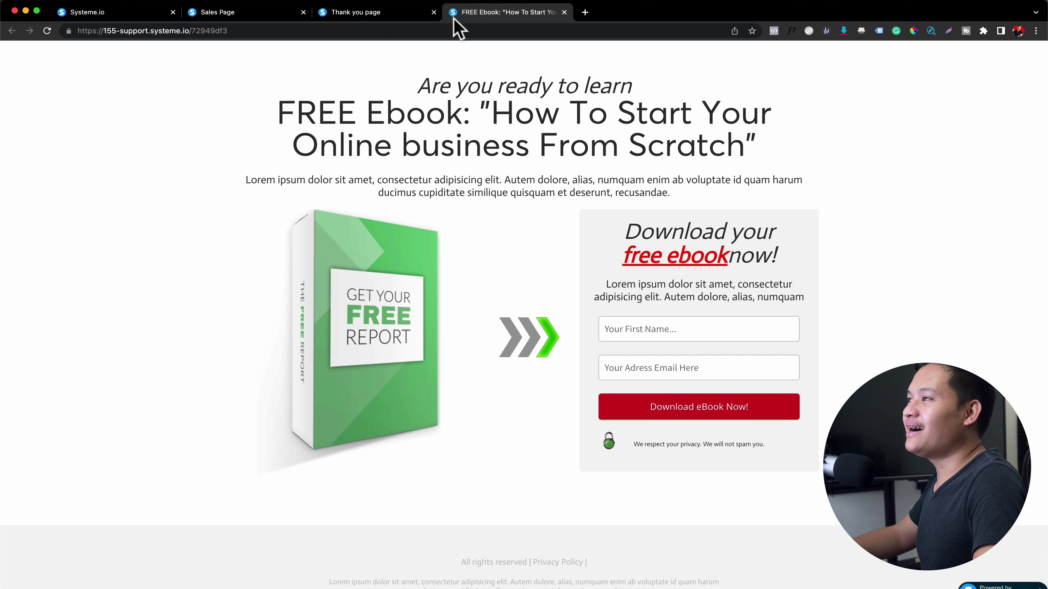
scroll(435, 262, "down", 1)
scroll(438, 262, "up", 1)
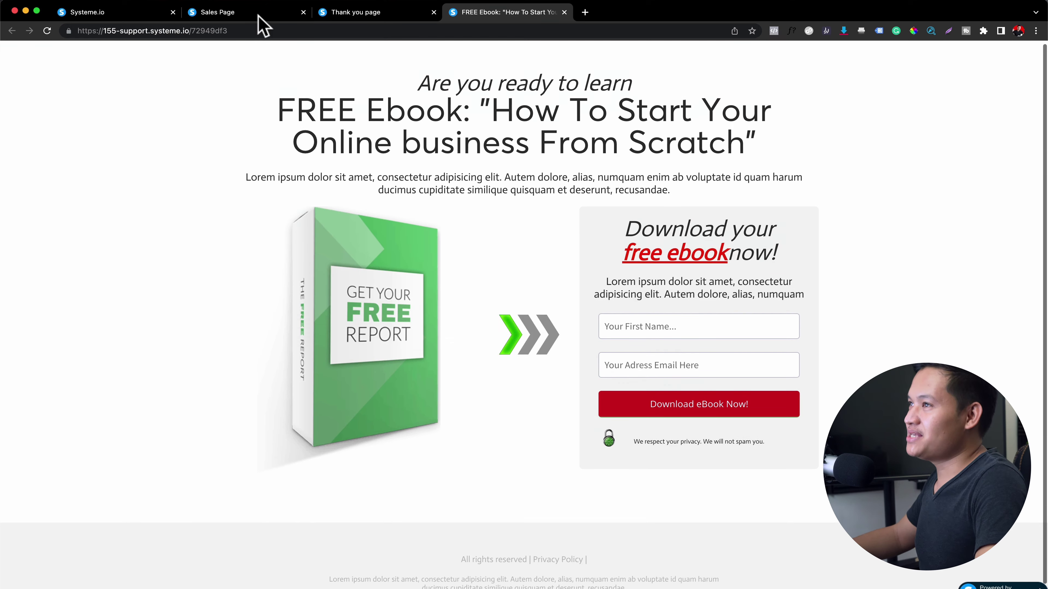
left_click(242, 14)
left_click(128, 16)
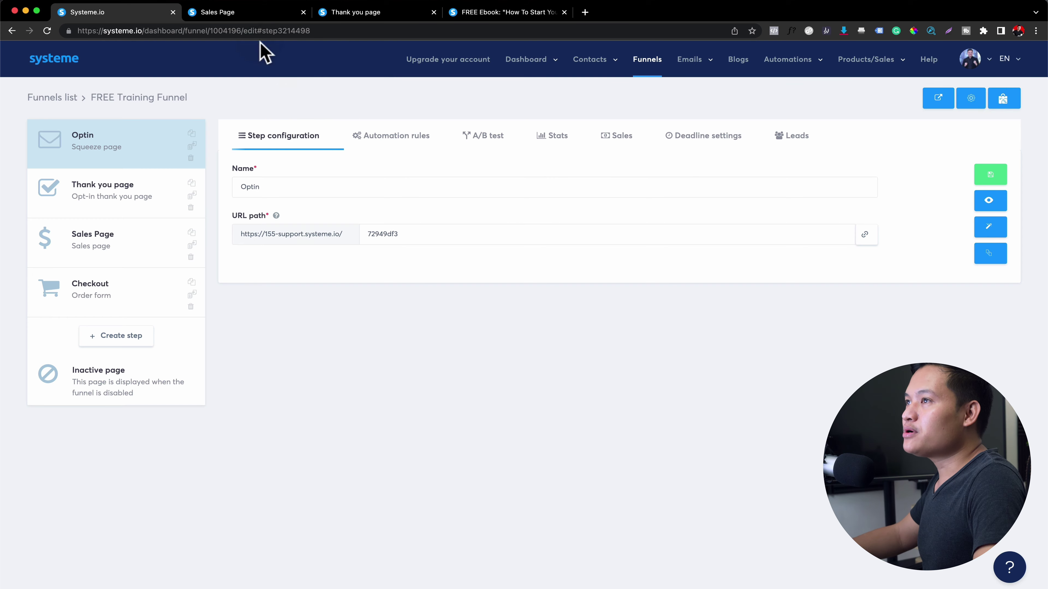
- Examine the web address of the live Sales Page and return to the funnel dashboard
left_click(231, 13)
left_click(120, 32)
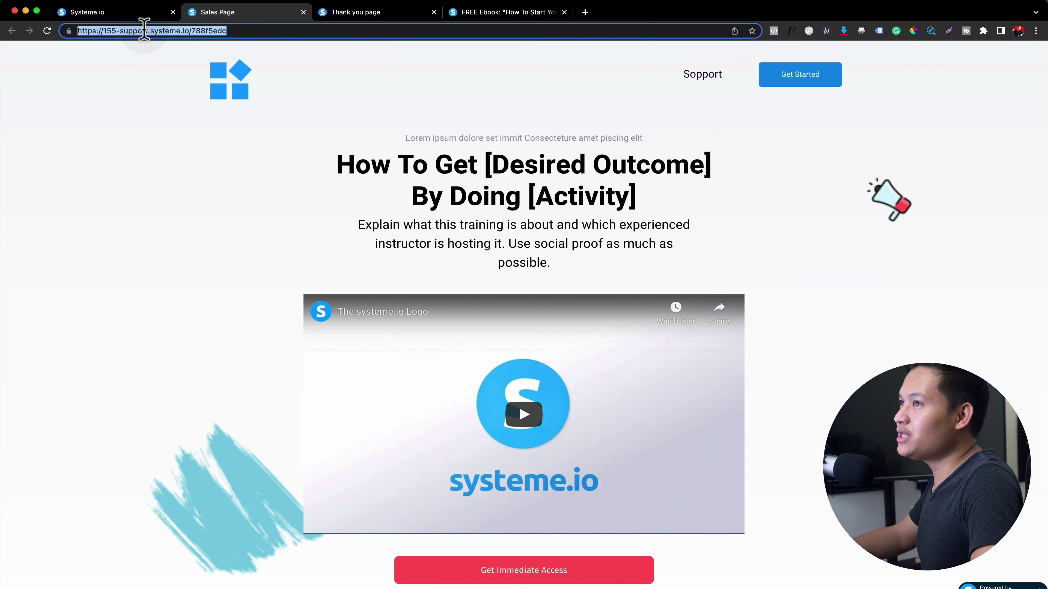
left_click(124, 12)
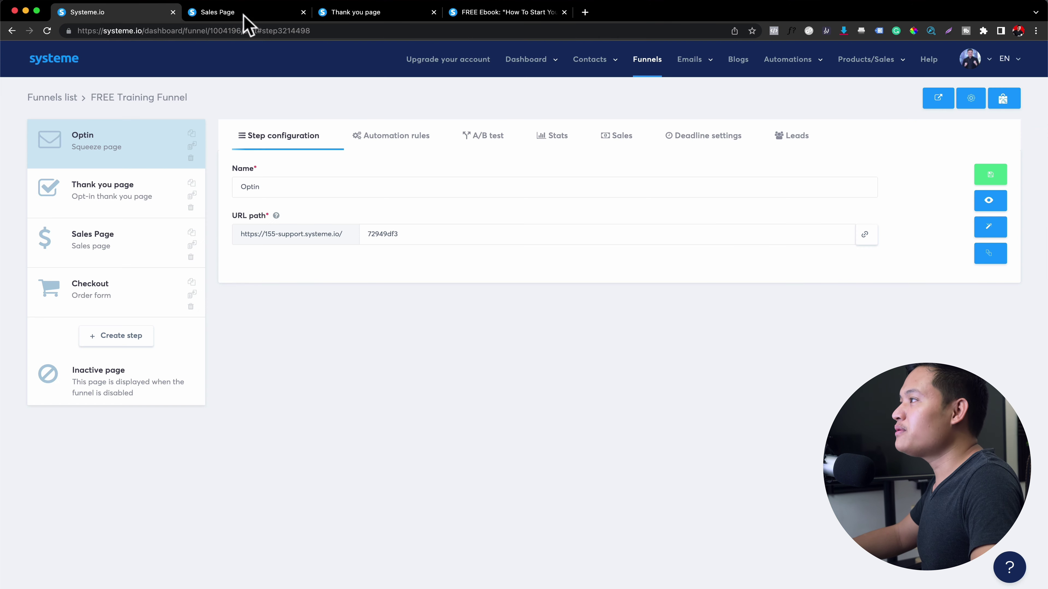
- Check the funnel settings for the name, domain and currency options, and close them without changes
mouse_move(866, 59)
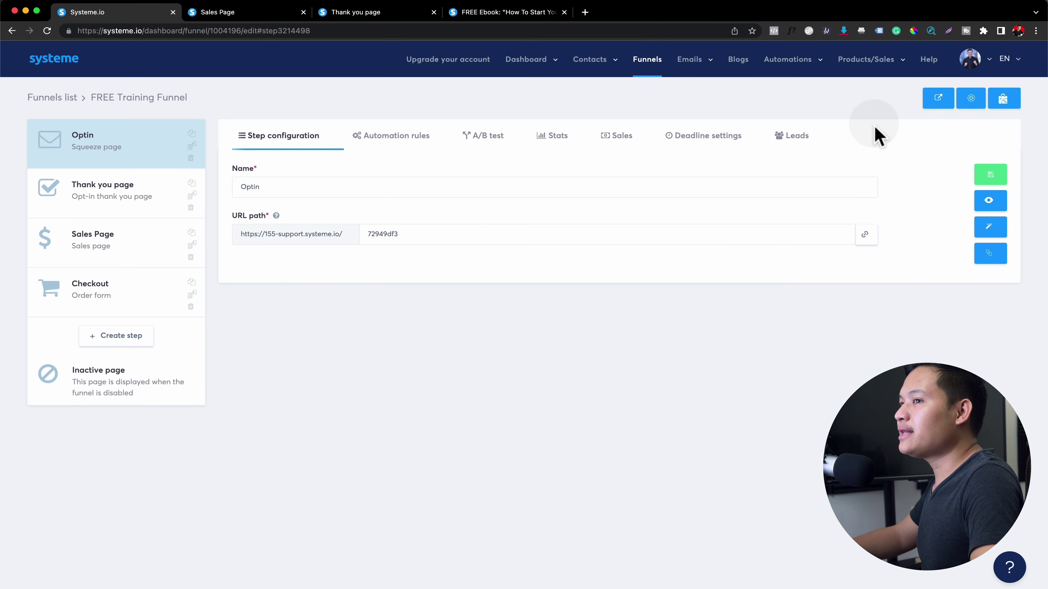
left_click(970, 99)
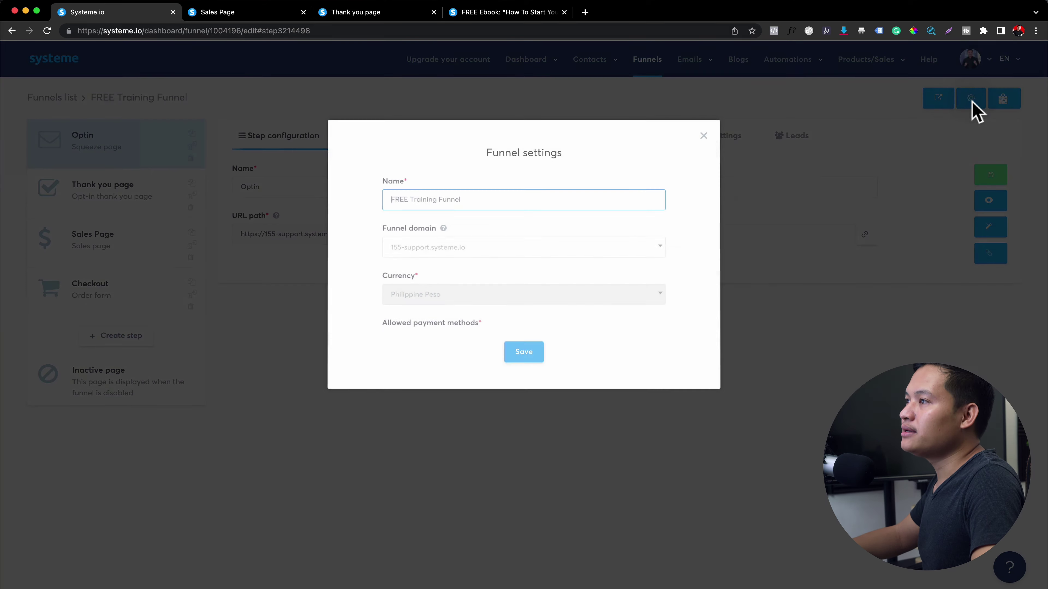
left_click(700, 139)
mouse_move(1017, 59)
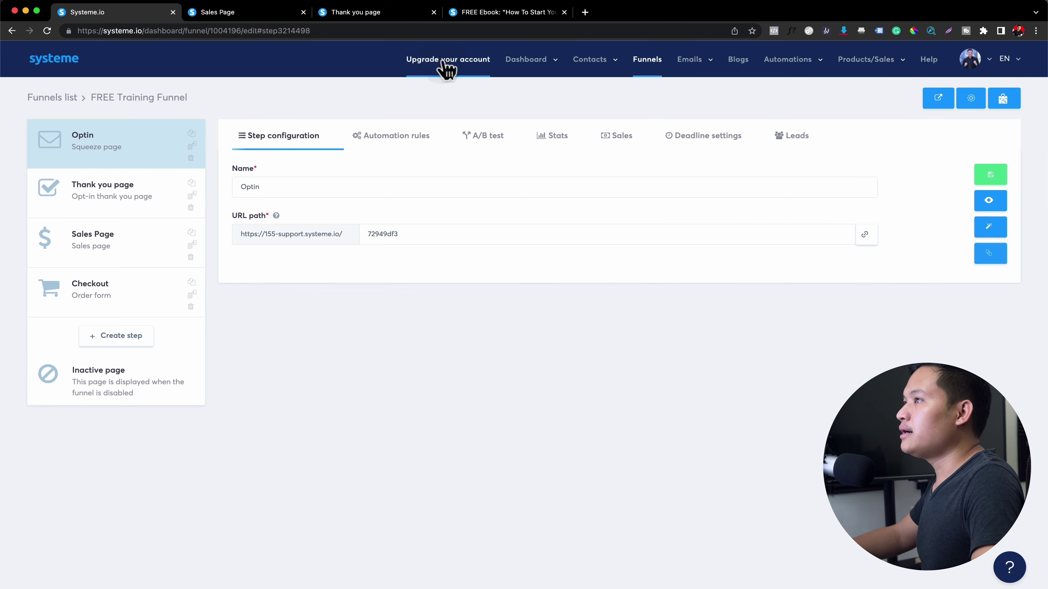
- Close the live Sales Page, Thank you page and FREE Ebook browser pages, keeping the funnel dashboard open
left_click(250, 18)
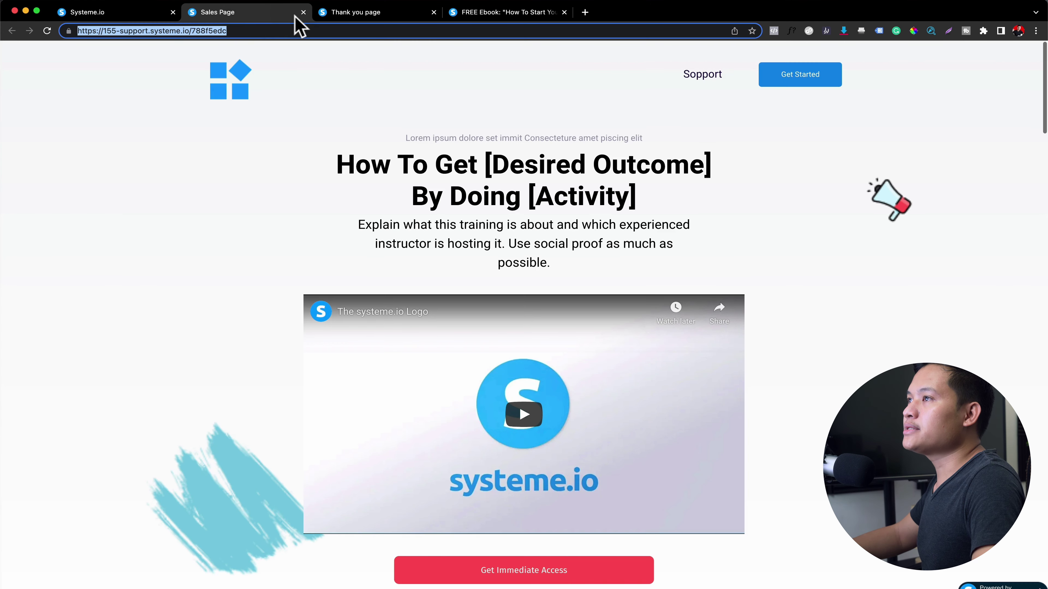
left_click(303, 12)
left_click(303, 12)
left_click(303, 12)
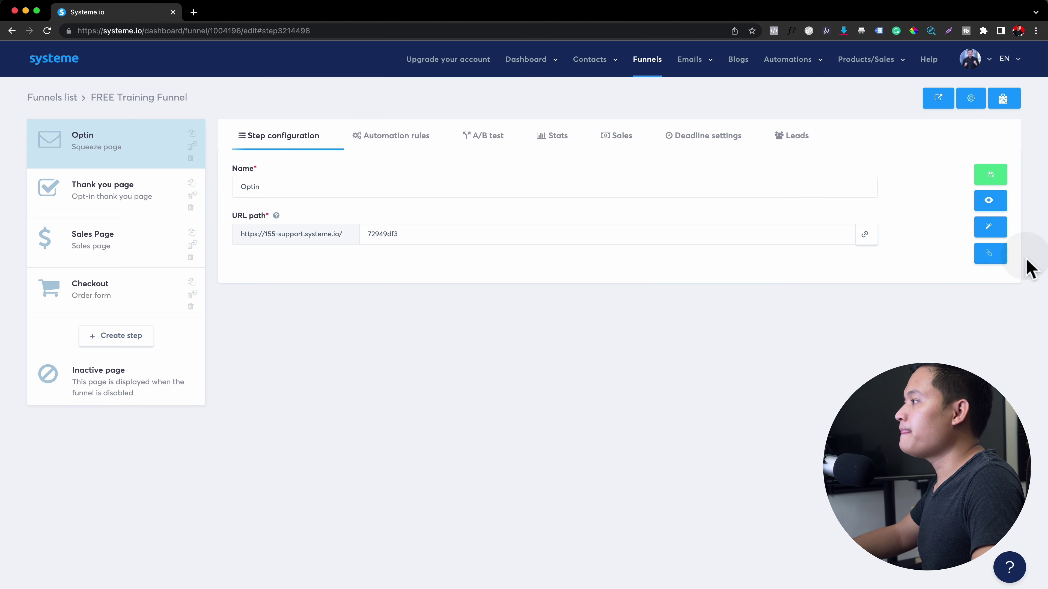
- Open the Optin page in the editor, review its typography, language, background, SEO and tracking settings, and exit the editor
left_click(989, 231)
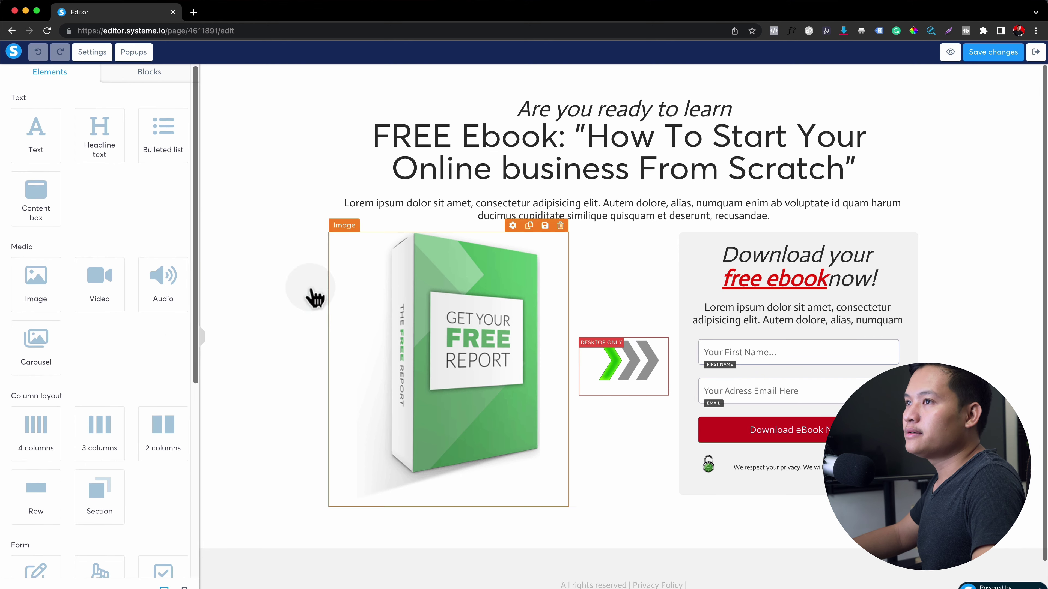
left_click(91, 52)
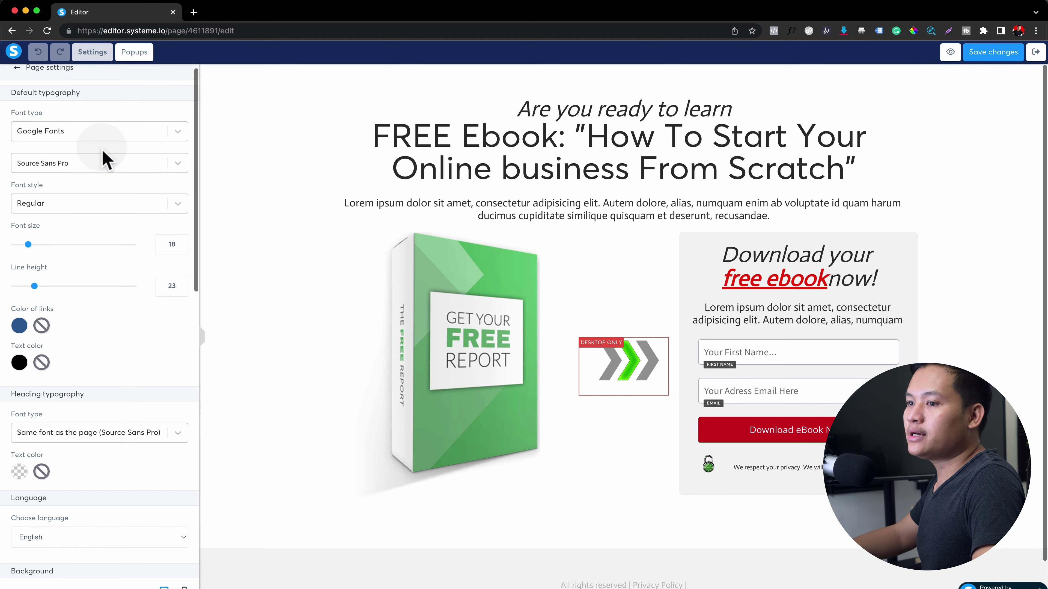
scroll(164, 458, "down", 7)
scroll(164, 456, "down", 1)
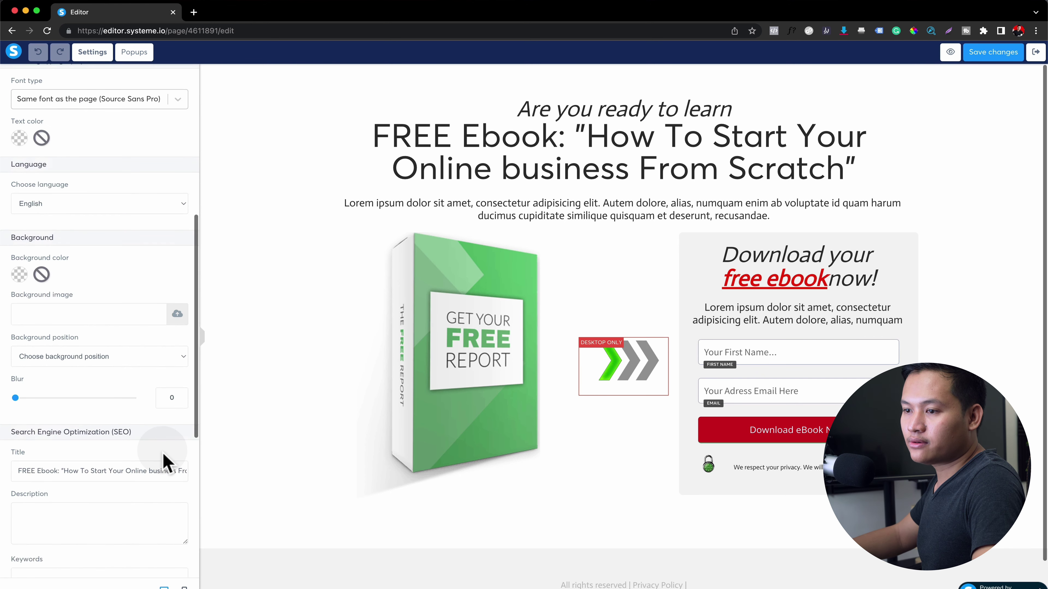
scroll(164, 454, "down", 8)
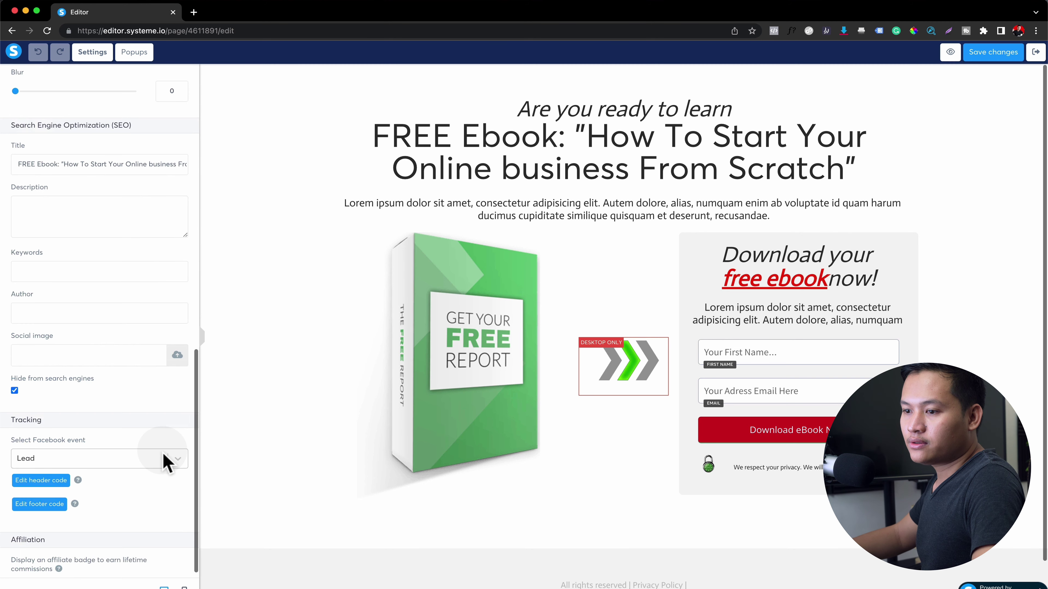
scroll(164, 460, "up", 15)
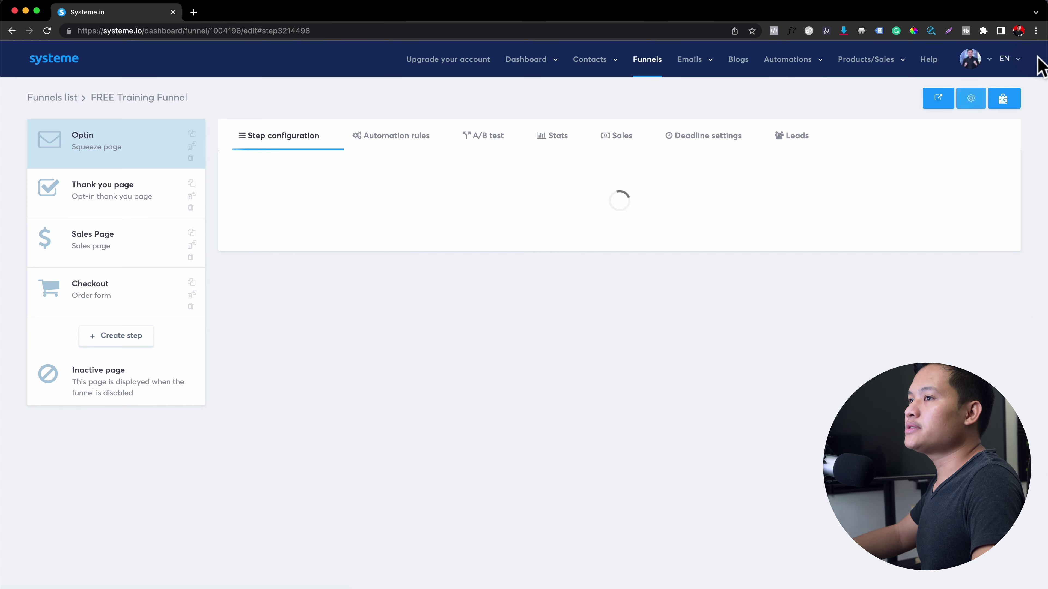
- Go to the account's custom domain settings and bring up the form for adding a domain
mouse_move(990, 69)
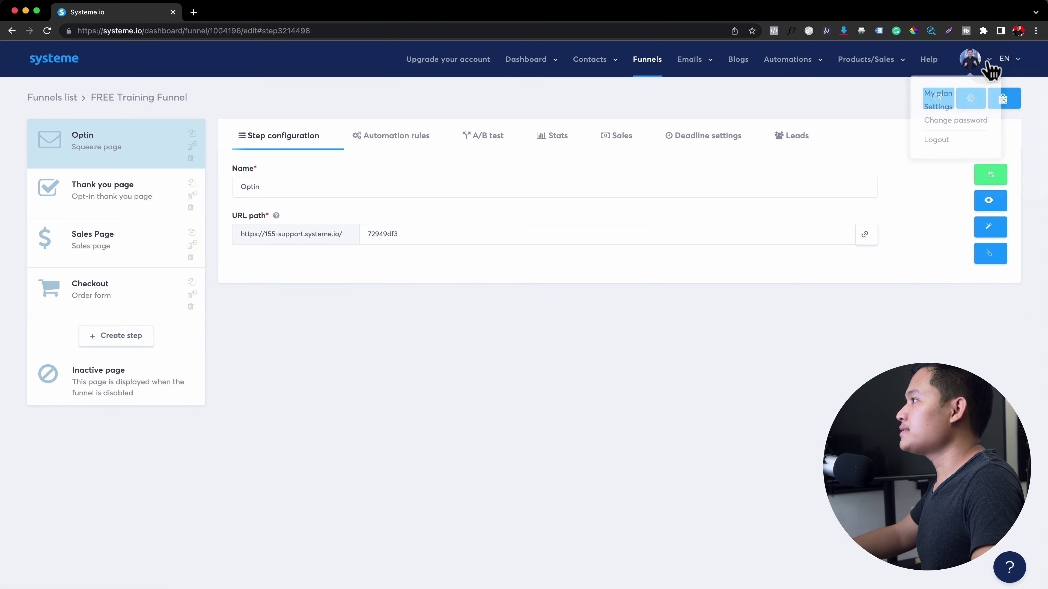
left_click(945, 111)
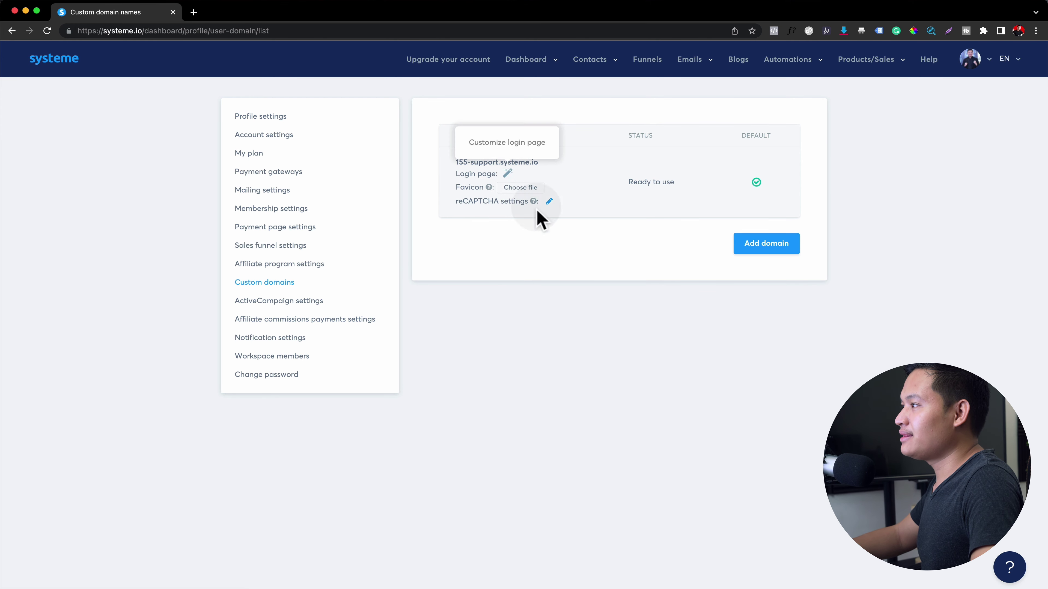
left_click(757, 245)
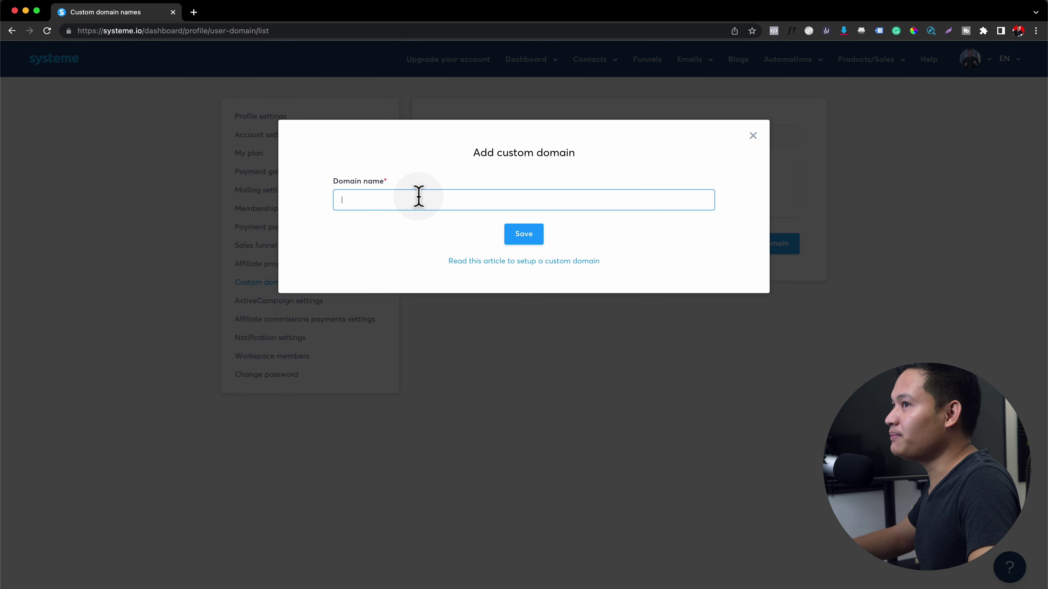
- Open the help article on setting up a custom domain and read its CNAME record, DNS check and redirection instructions
left_click(478, 269)
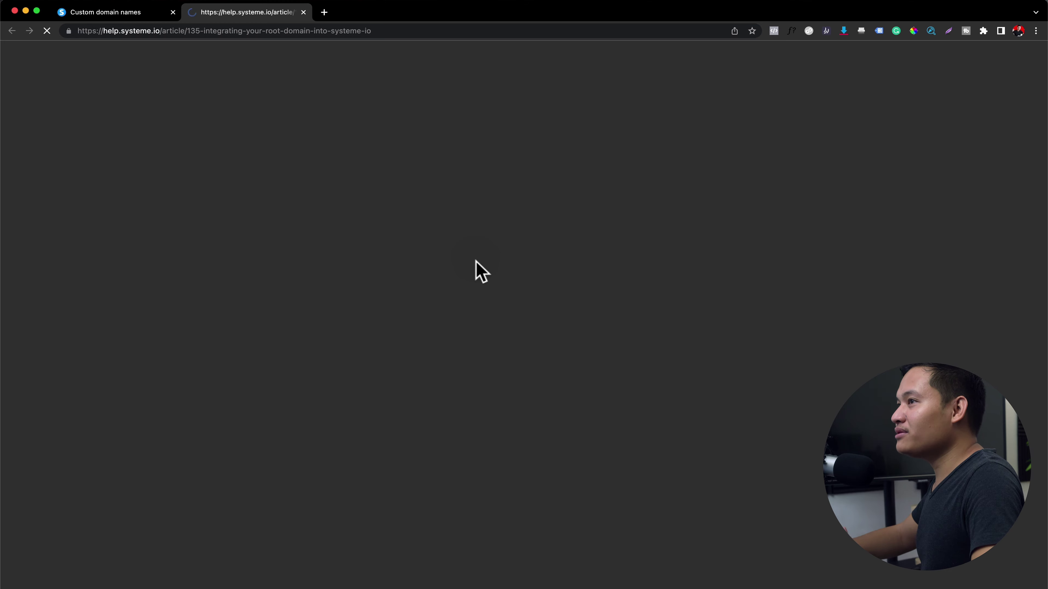
scroll(588, 289, "down", 4)
scroll(590, 296, "down", 12)
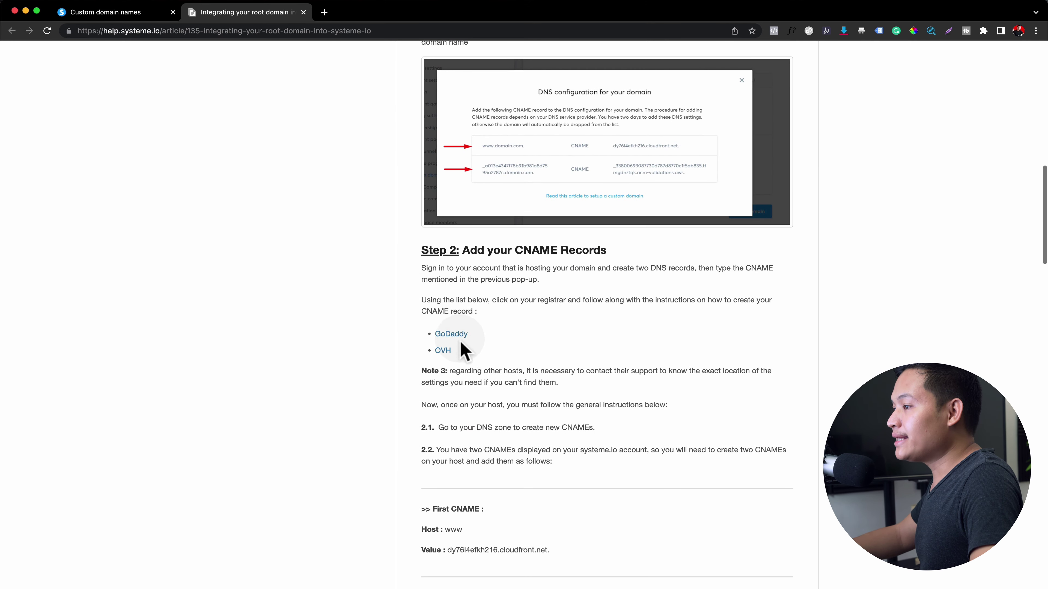
scroll(468, 330, "down", 15)
scroll(468, 332, "down", 15)
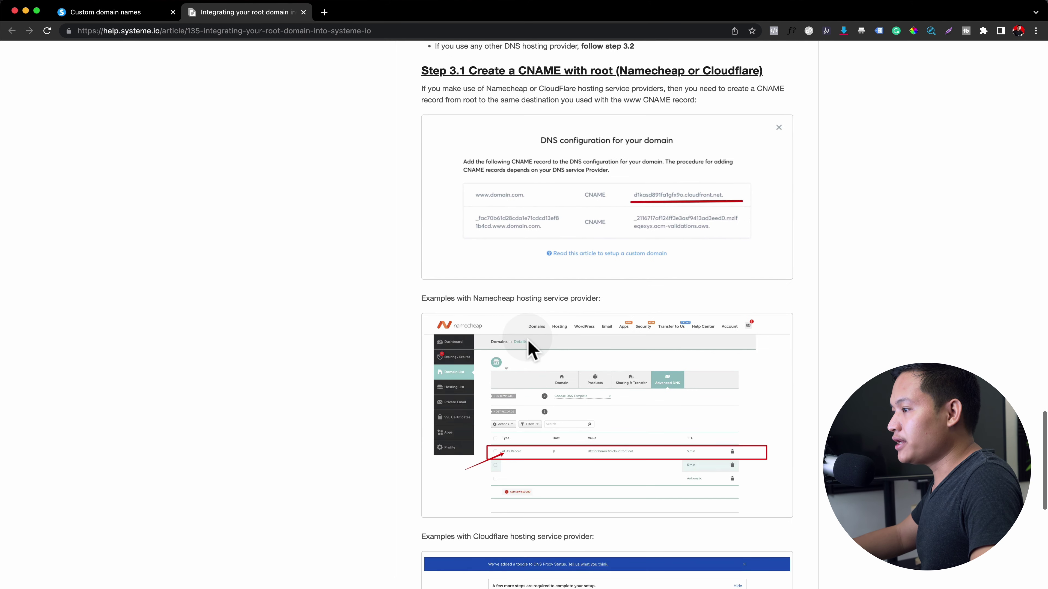
scroll(528, 346, "down", 5)
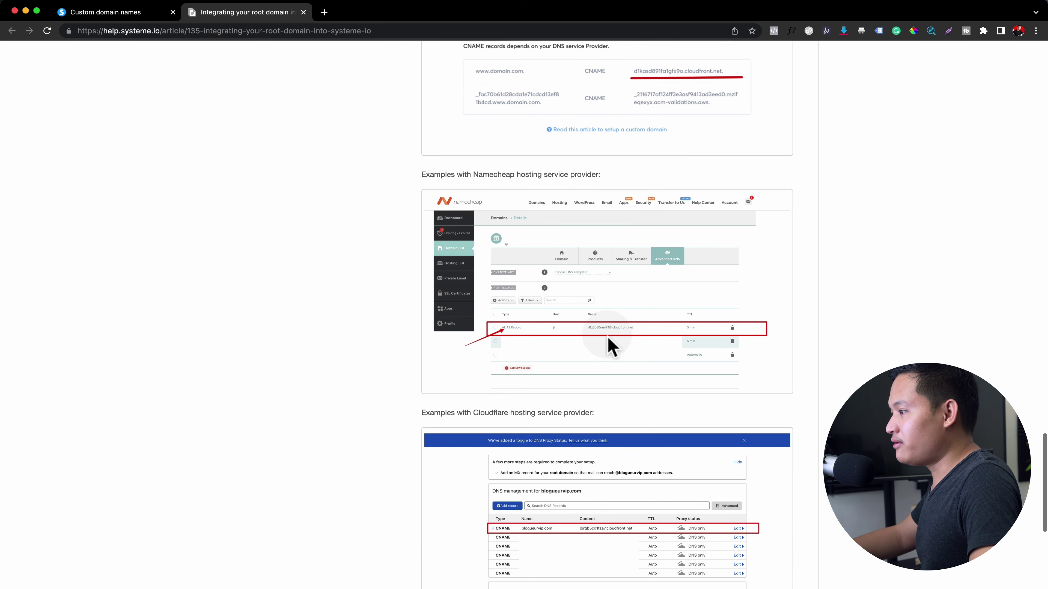
scroll(611, 336, "down", 1)
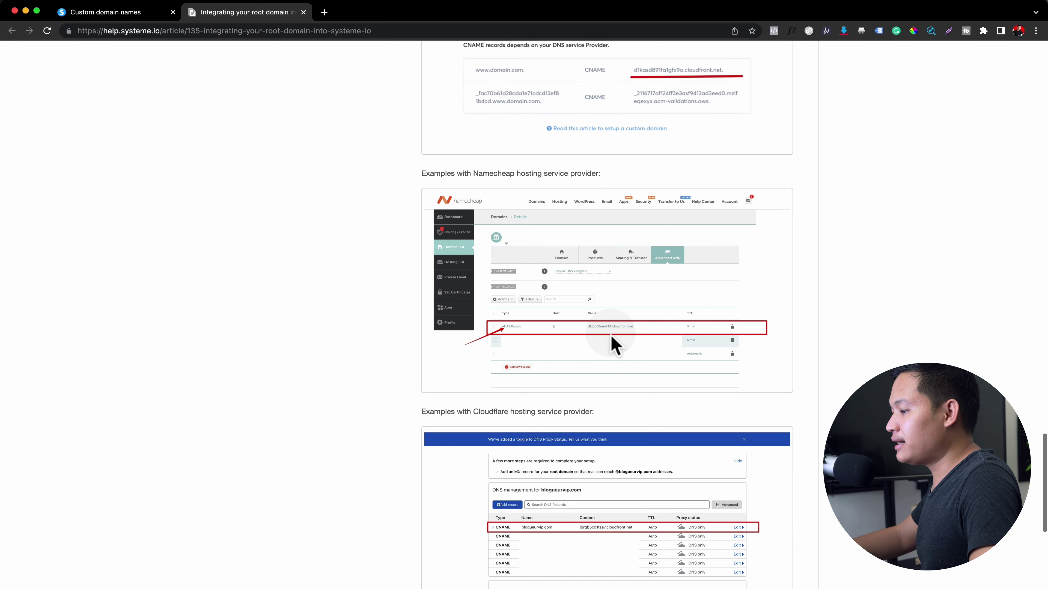
scroll(610, 335, "down", 4)
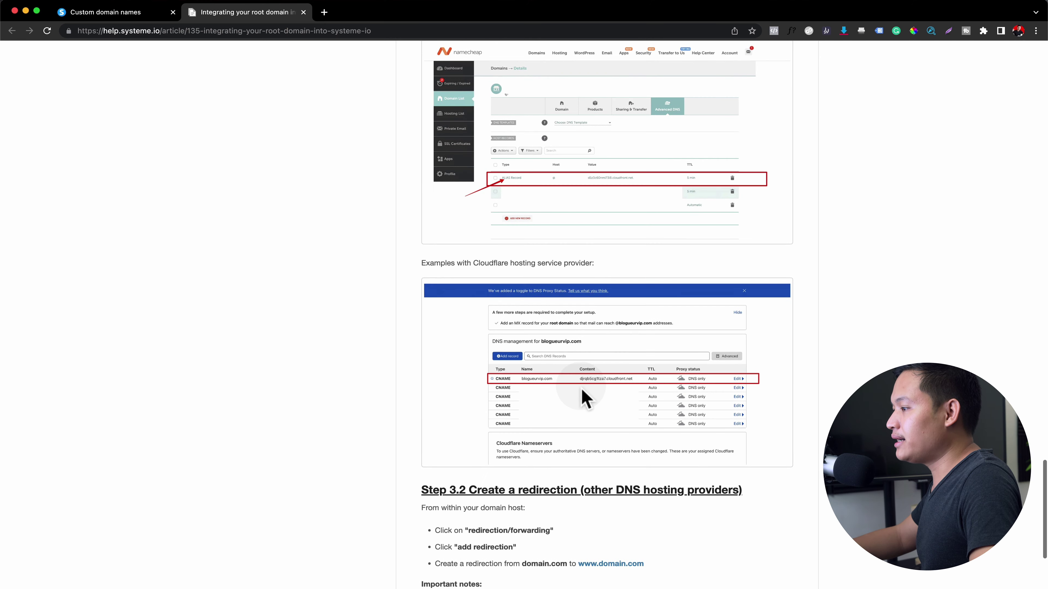
scroll(586, 398, "down", 3)
scroll(583, 389, "down", 3)
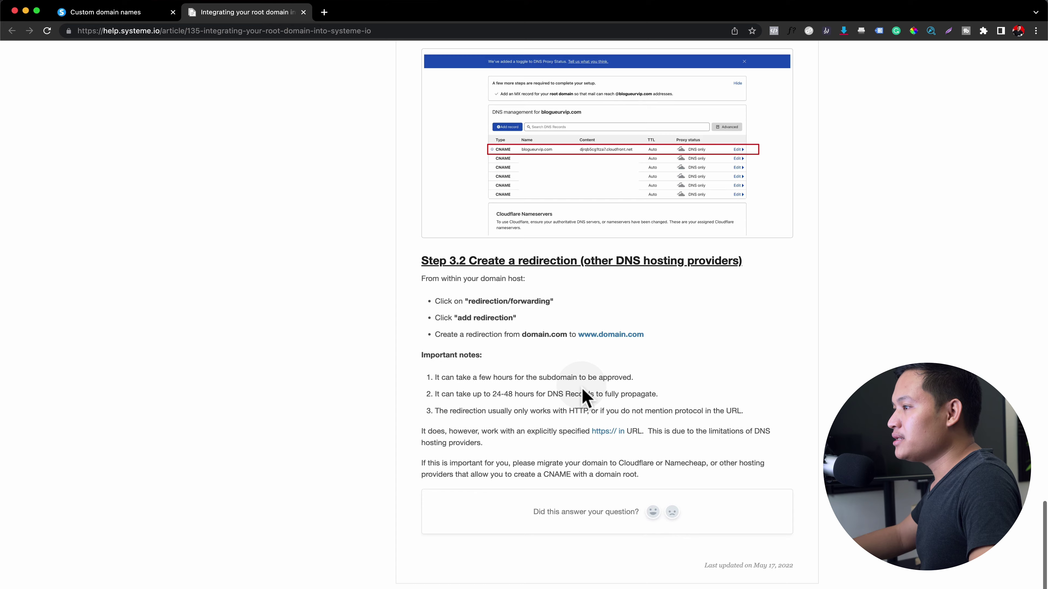
scroll(583, 390, "up", 20)
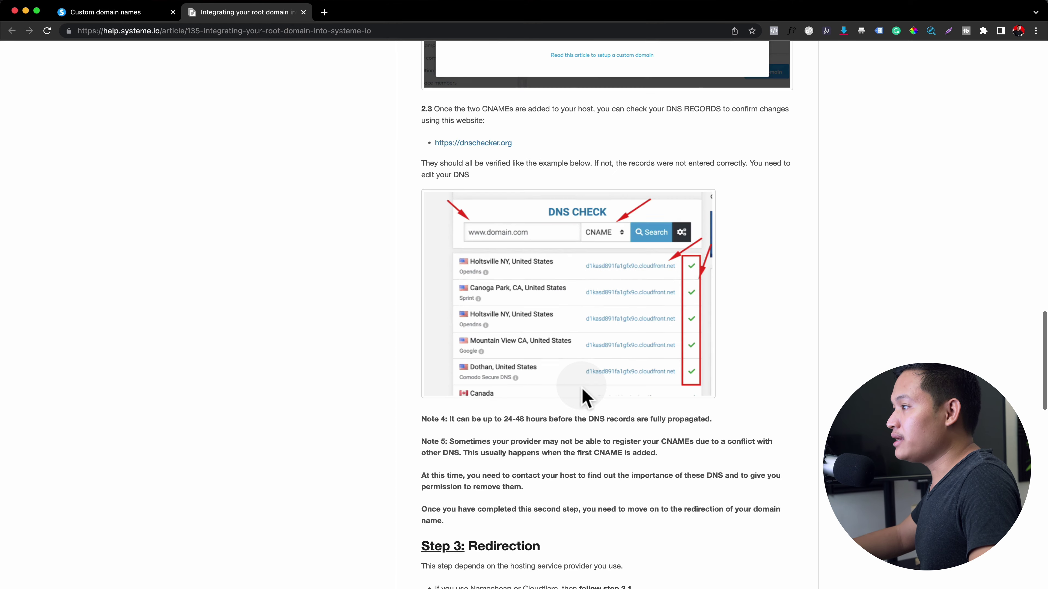
scroll(582, 388, "up", 15)
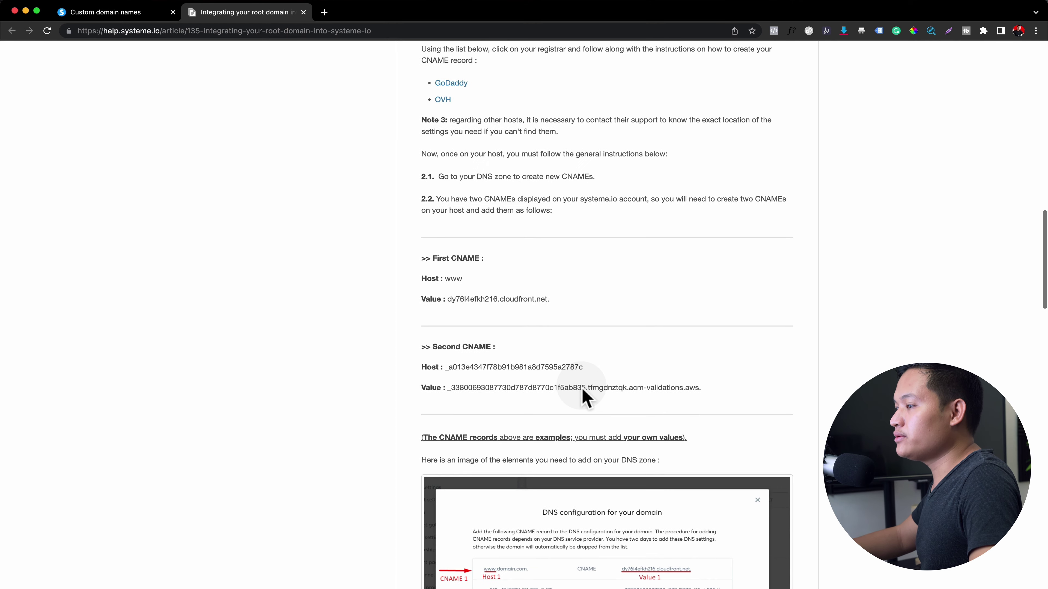
- Review the help article's second CNAME example value and its instructions for adding a custom domain and DNS records
scroll(454, 365, "down", 1)
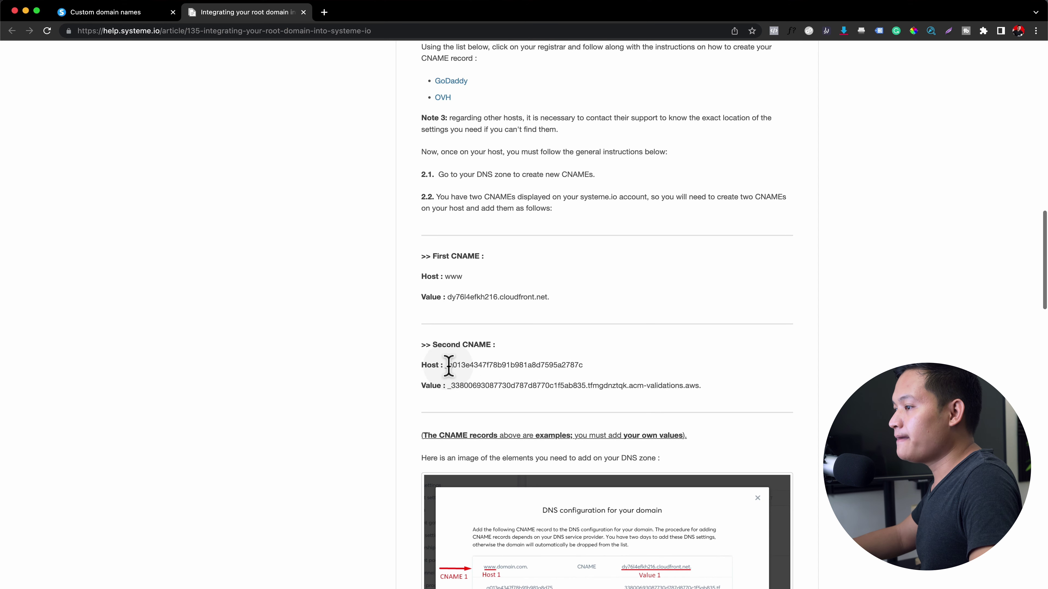
left_click_drag(460, 386, 705, 404)
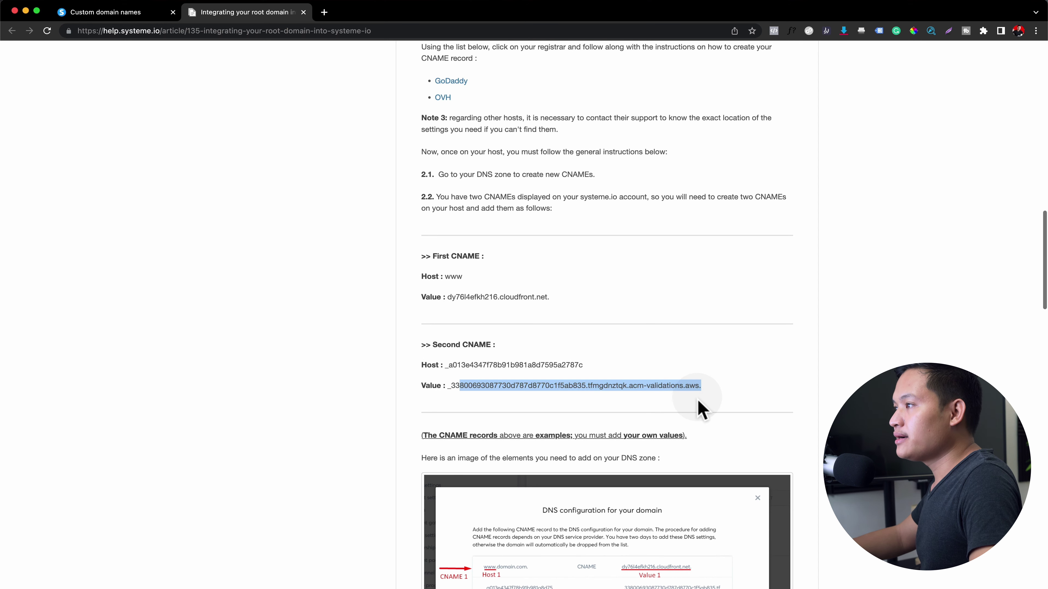
scroll(699, 403, "up", 3)
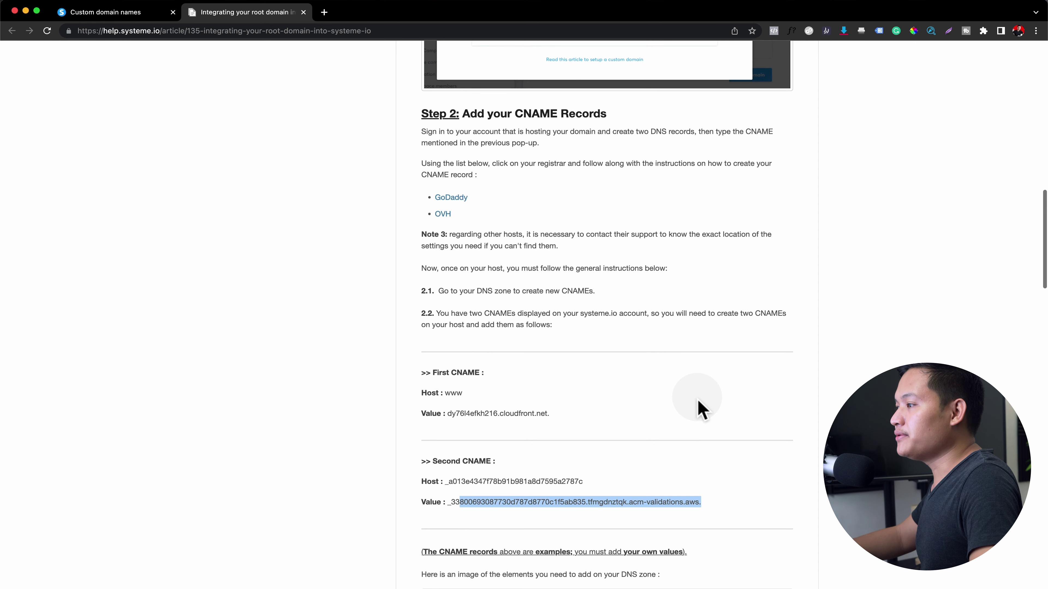
scroll(701, 408, "up", 15)
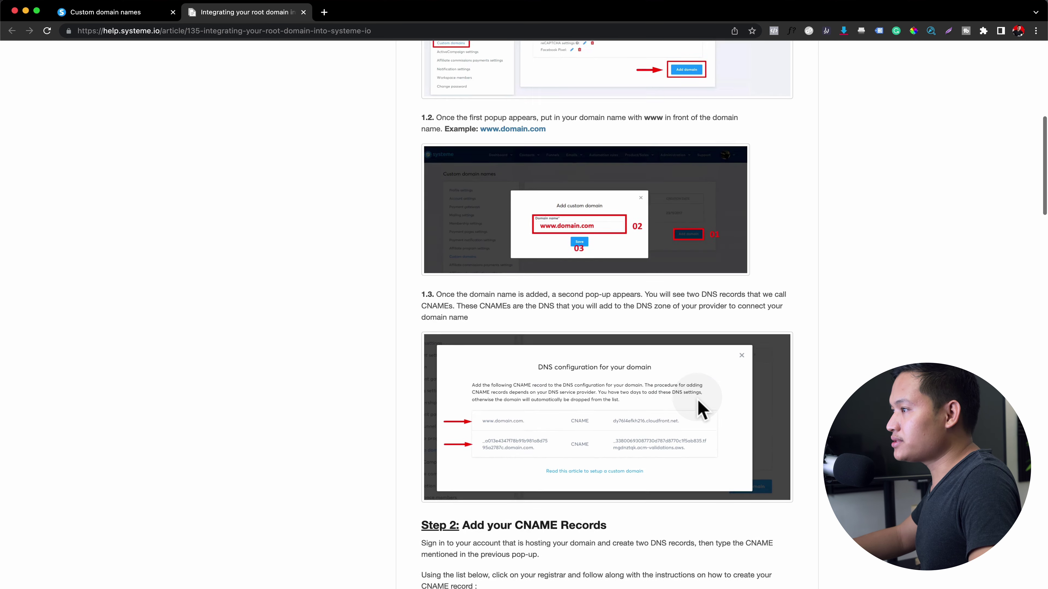
scroll(701, 388, "up", 5)
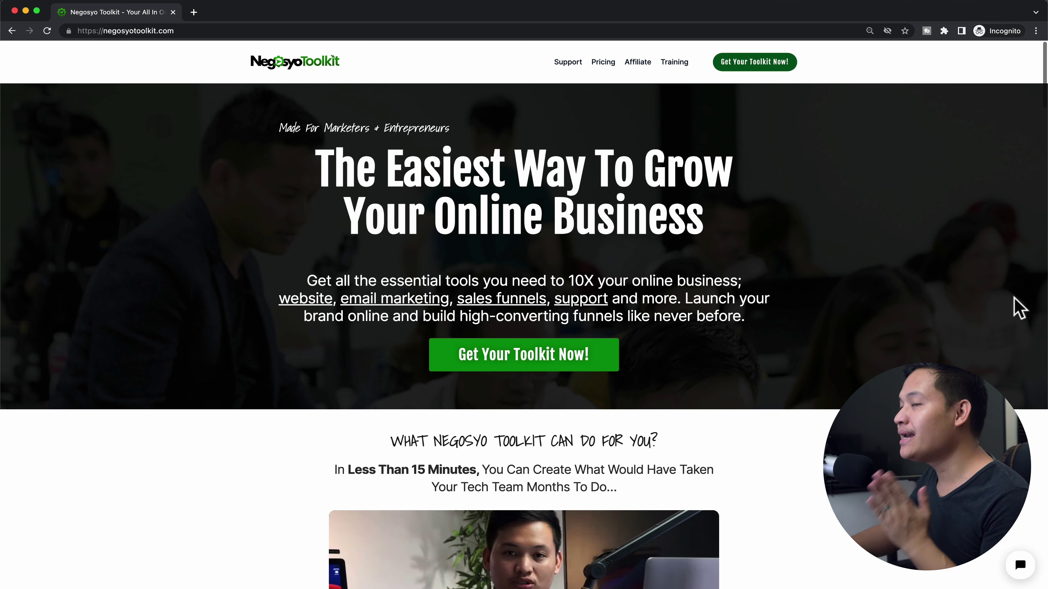
- Examine the Negosyo Toolkit homepage, covering its intro video, tool list, testimonials and feature sections such as Affiliate System and Membership Site
scroll(1017, 307, "down", 6)
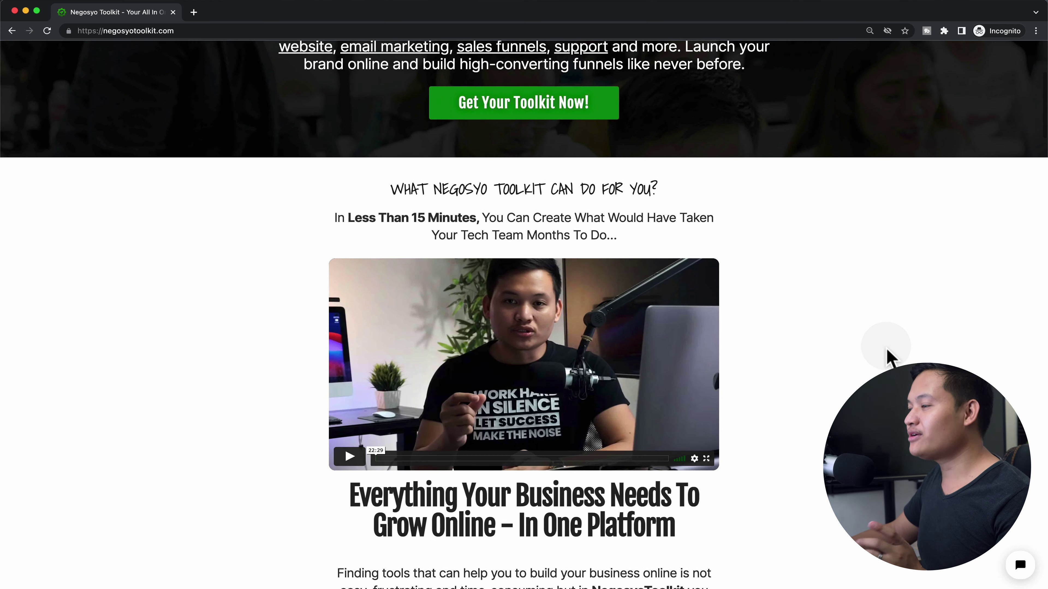
scroll(891, 351, "down", 1)
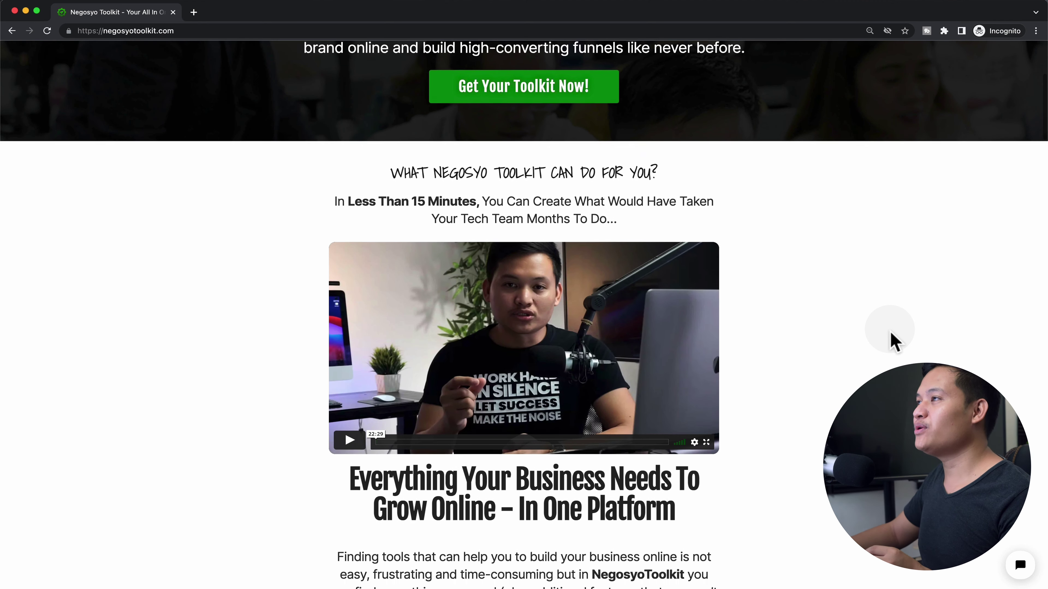
scroll(897, 349, "up", 1)
scroll(901, 349, "down", 4)
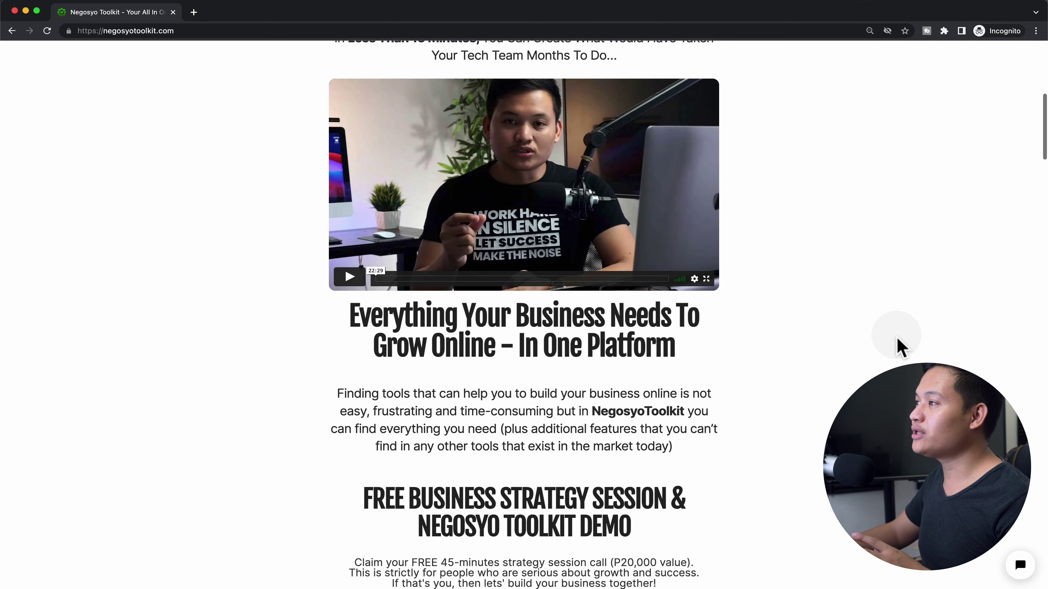
scroll(901, 349, "down", 12)
scroll(901, 348, "down", 2)
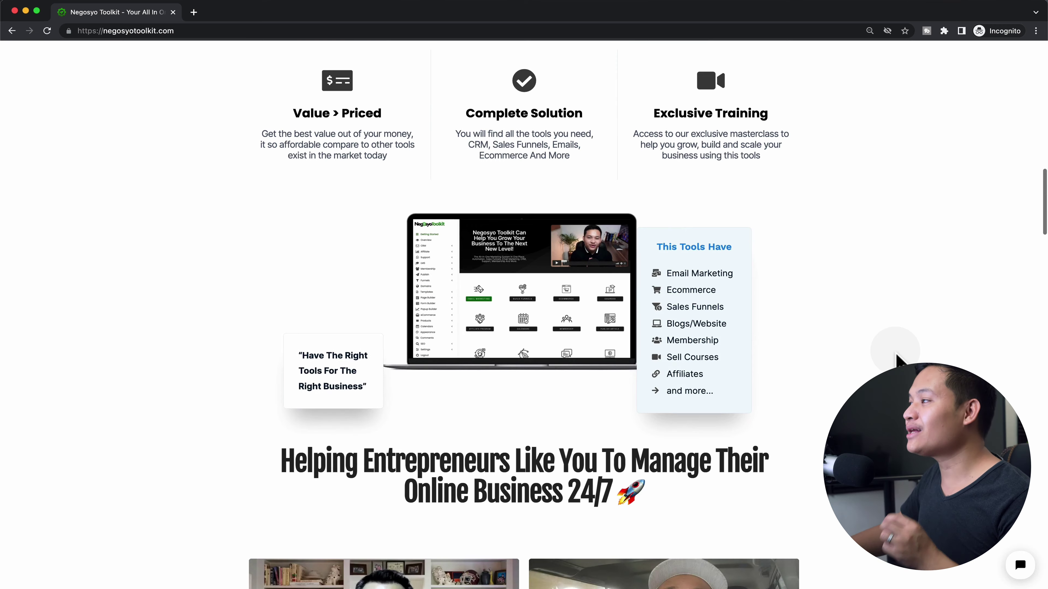
scroll(900, 351, "down", 4)
scroll(899, 353, "down", 13)
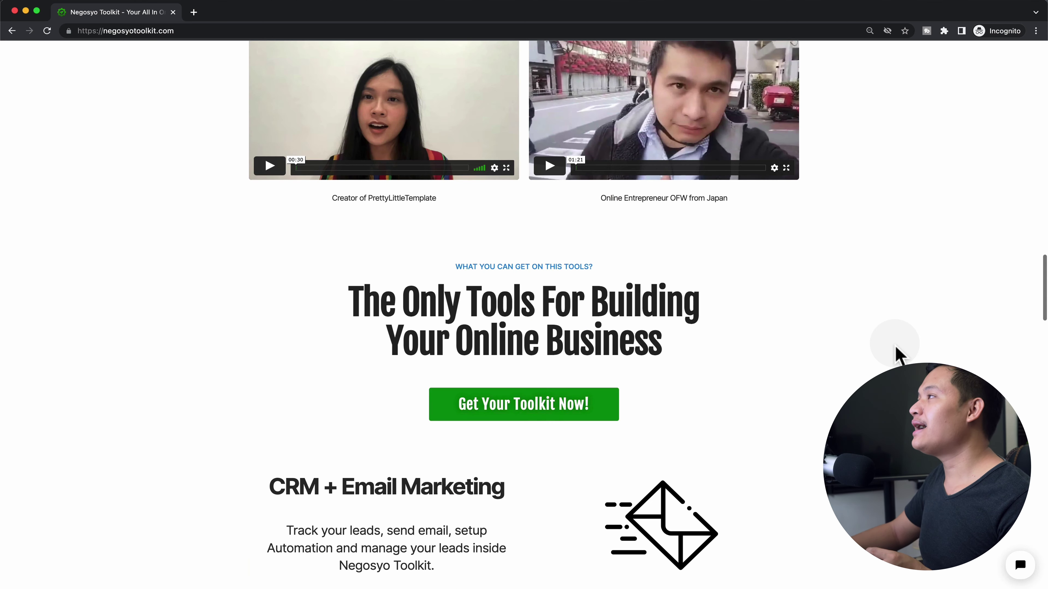
scroll(899, 353, "down", 4)
scroll(900, 352, "up", 3)
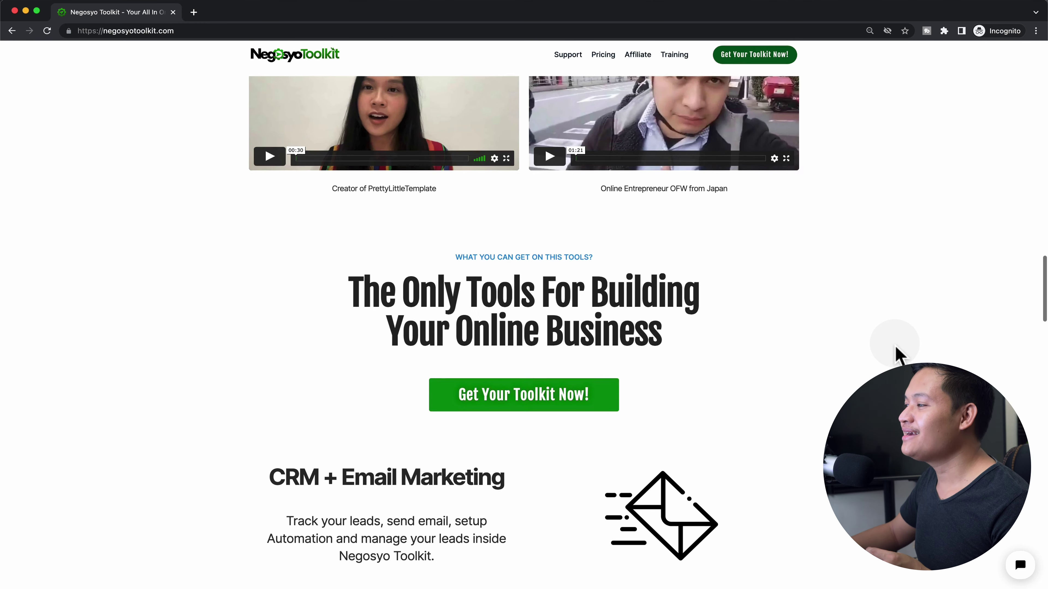
scroll(896, 356, "down", 12)
scroll(662, 305, "down", 16)
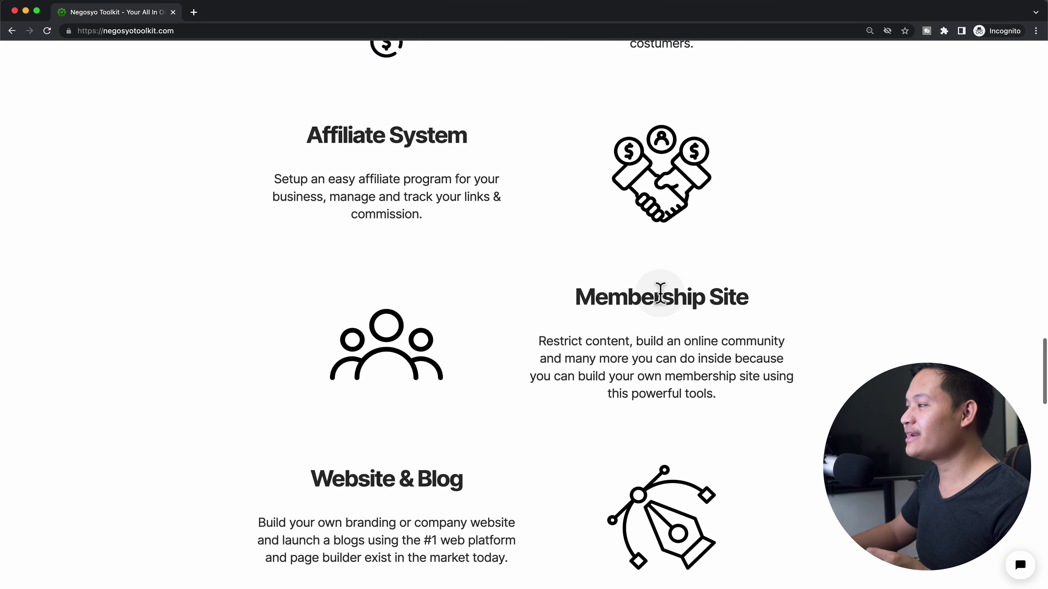
- Open the Negosyo Toolkit pricing page and compare the Starter, Pro and Ultimate plans' prices, features and included support
scroll(661, 298, "up", 20)
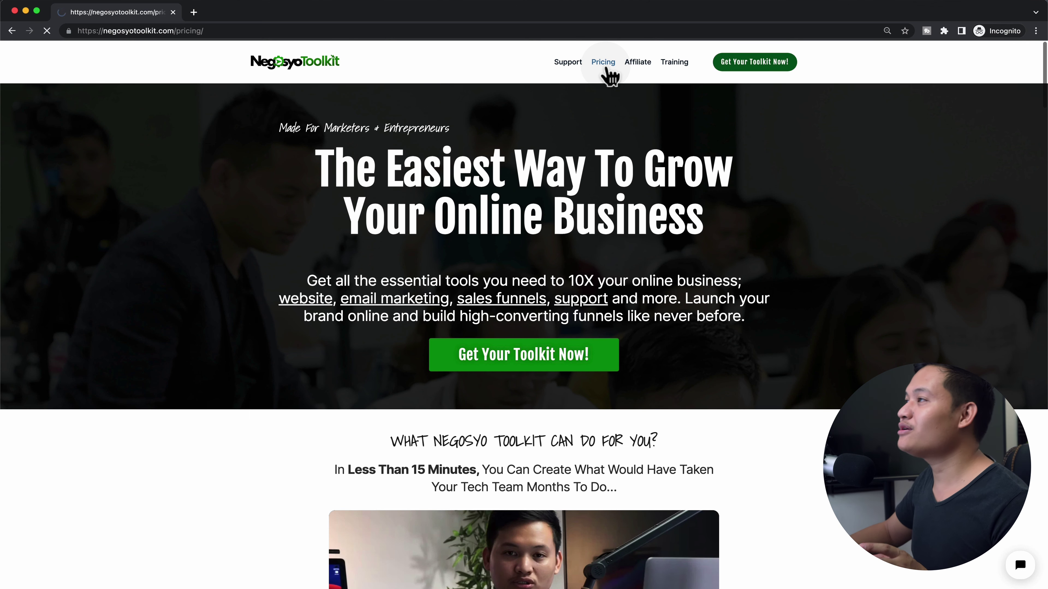
scroll(661, 280, "down", 3)
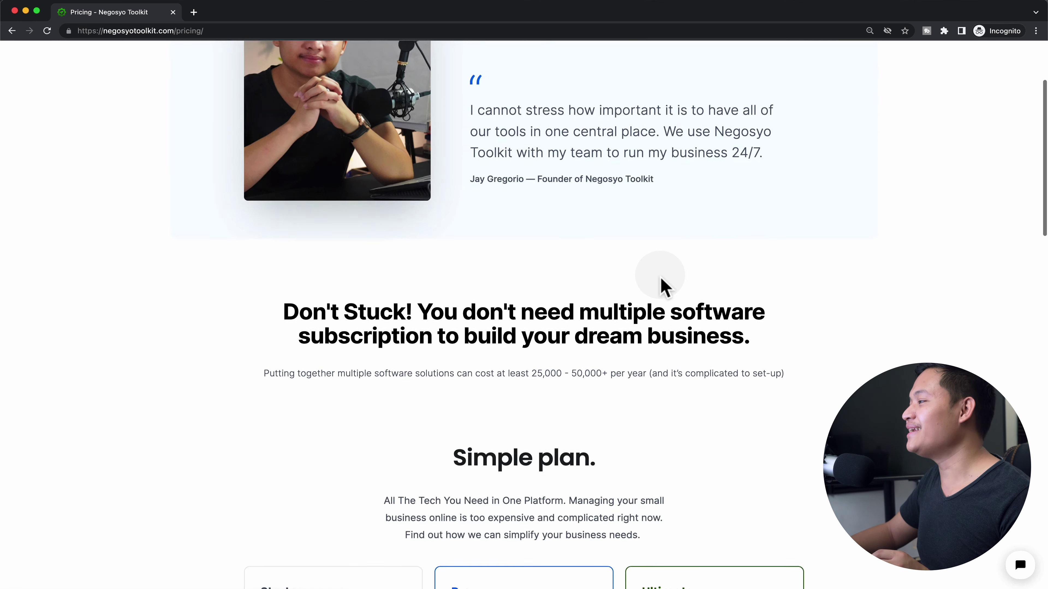
scroll(661, 280, "down", 6)
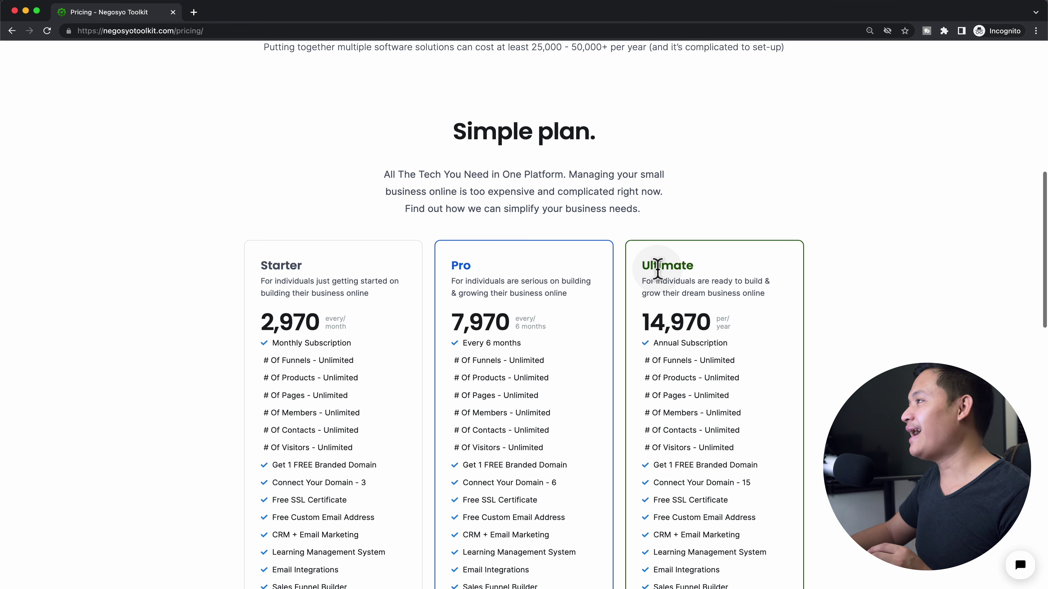
scroll(657, 268, "down", 3)
scroll(660, 277, "up", 1)
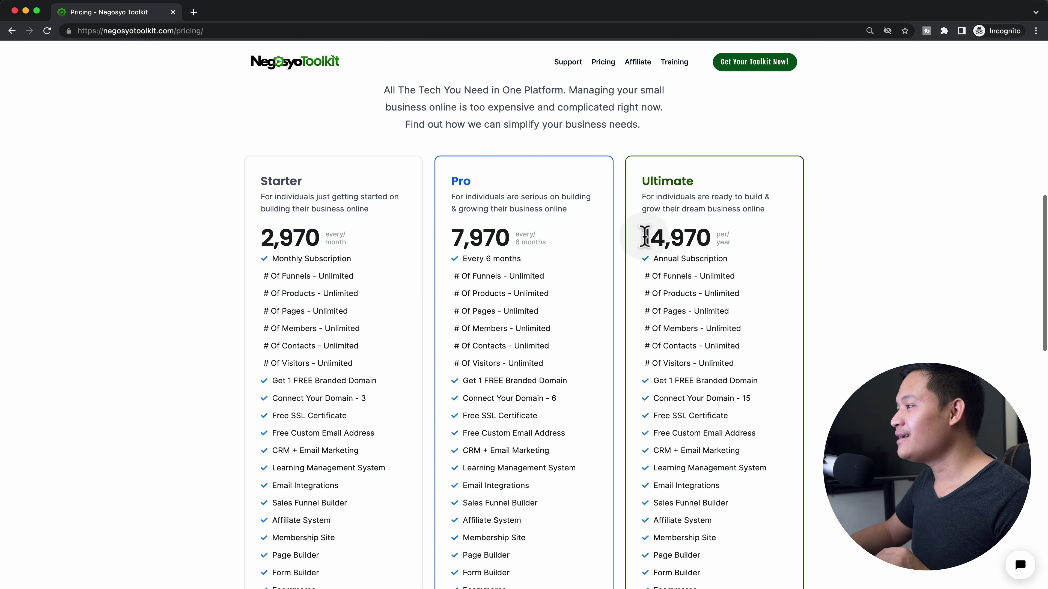
left_click_drag(646, 237, 706, 238)
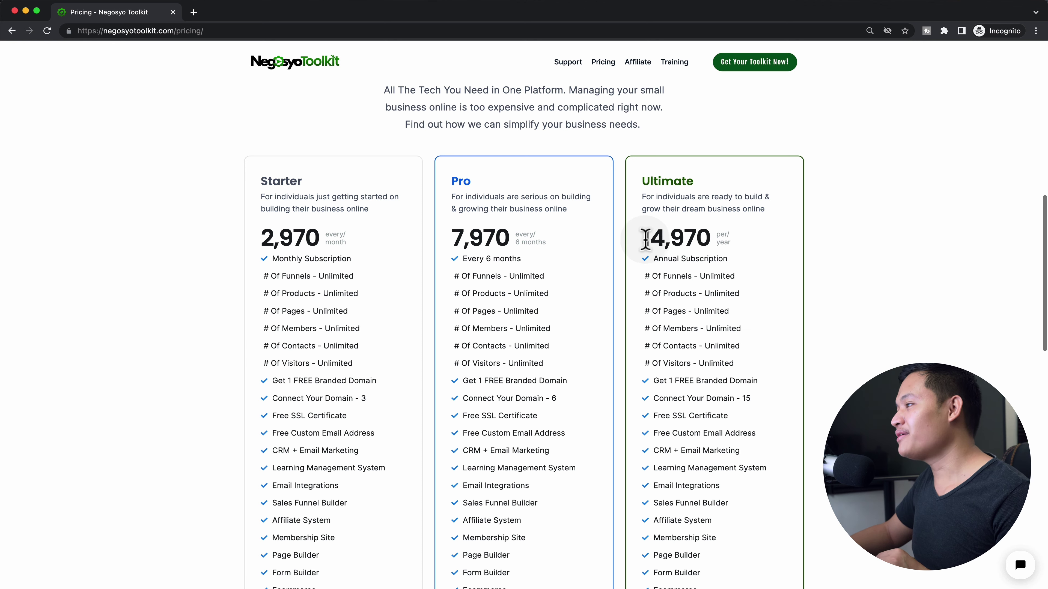
left_click_drag(645, 238, 706, 240)
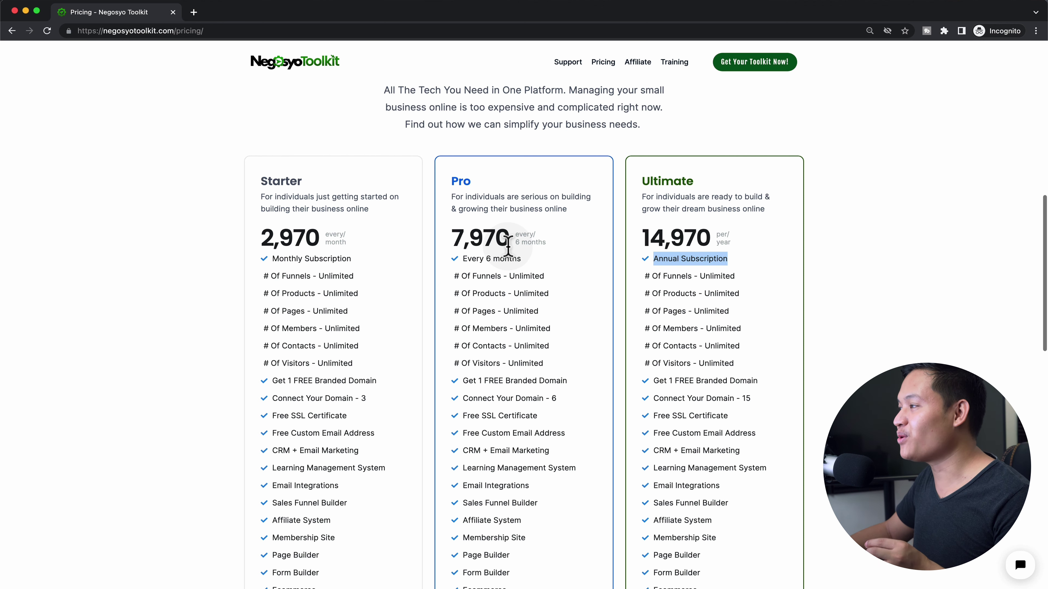
double_click(648, 180)
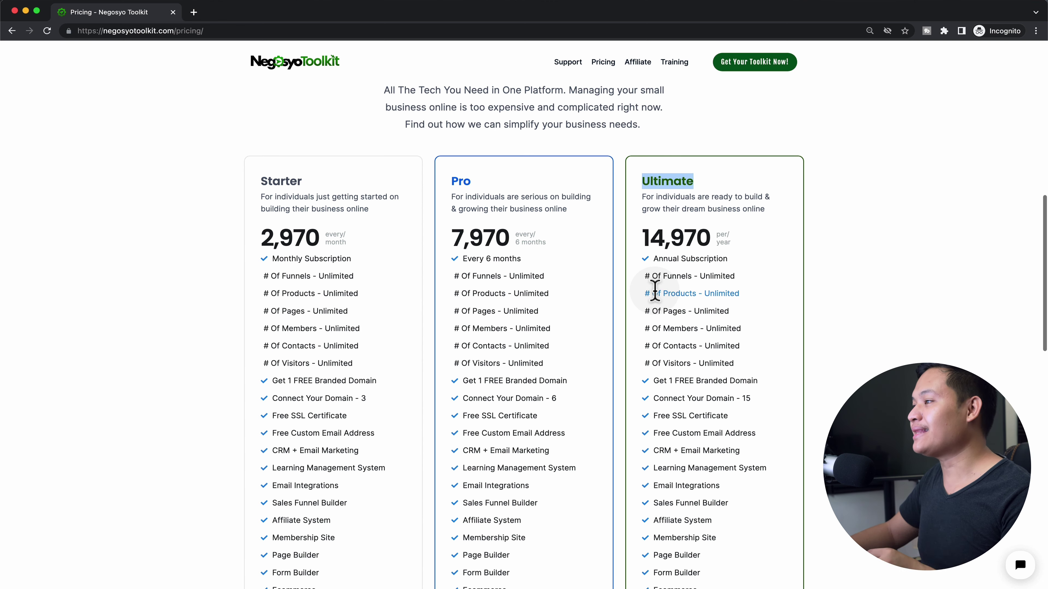
scroll(654, 291, "down", 10)
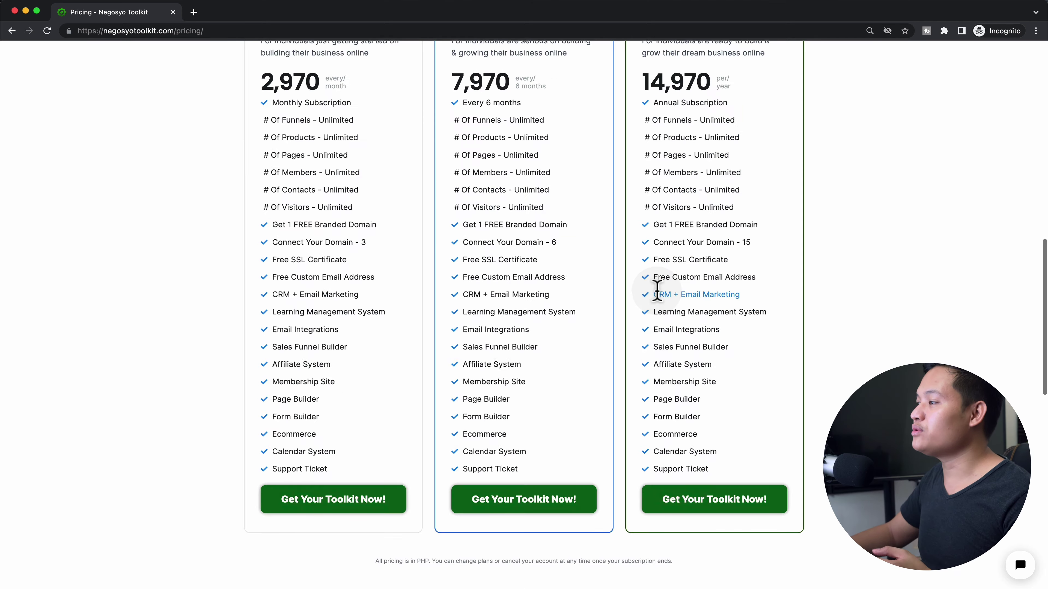
scroll(652, 338, "down", 3)
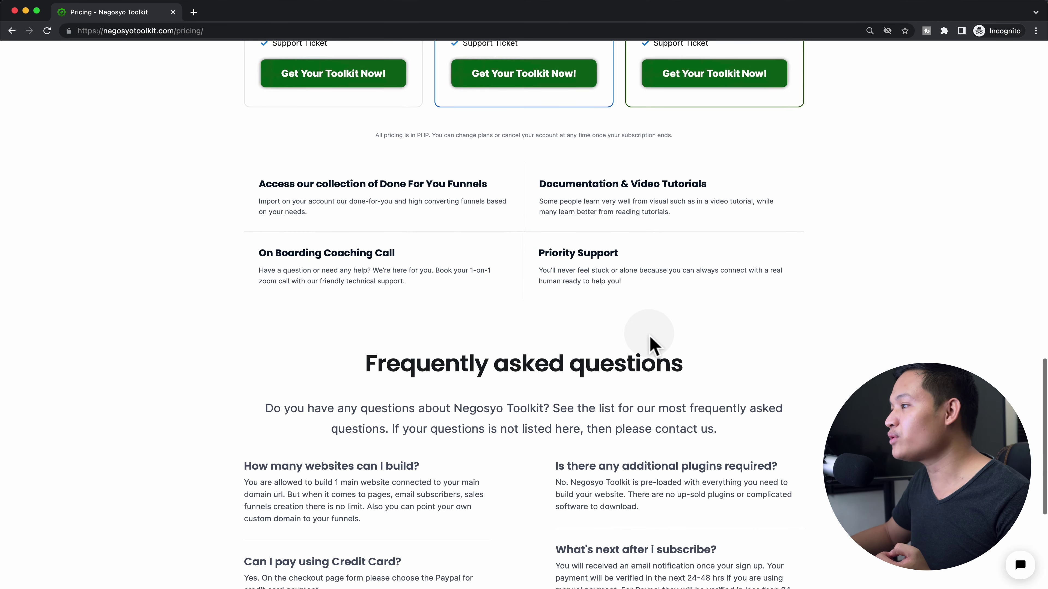